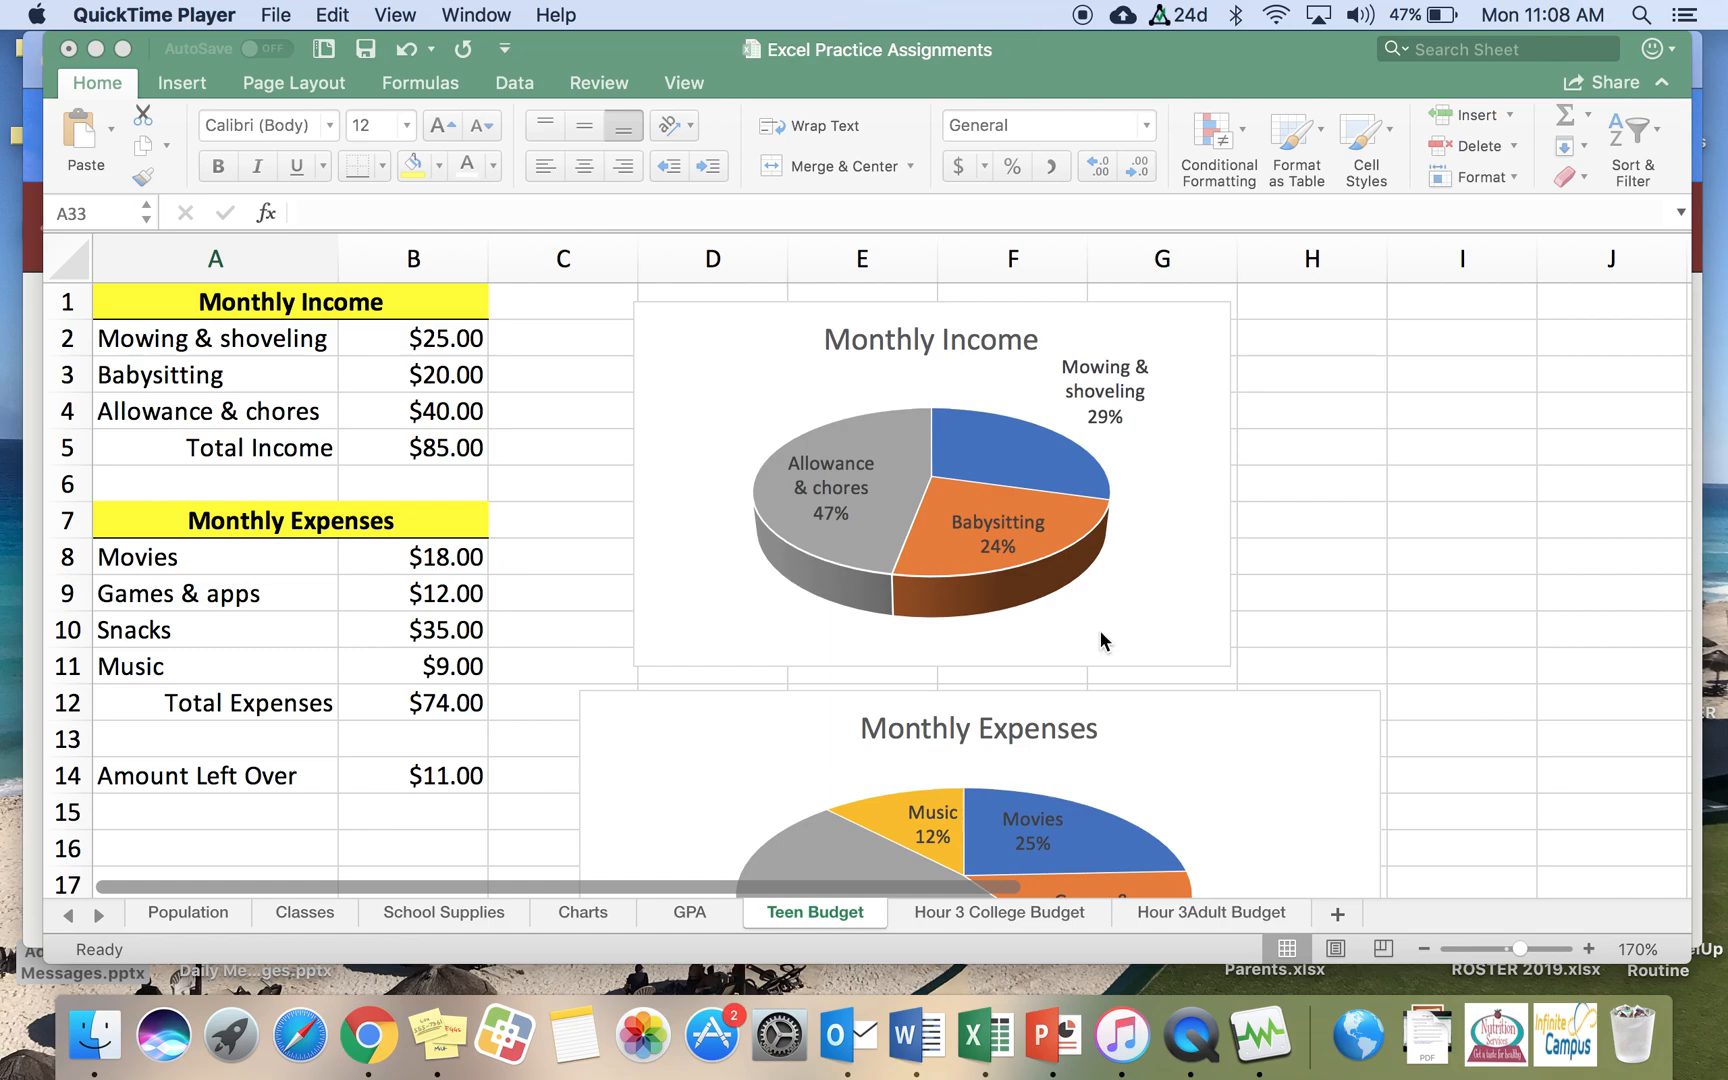
# Step: Add a new worksheet and rename it College Student Budget
pyautogui.click(1338, 918)
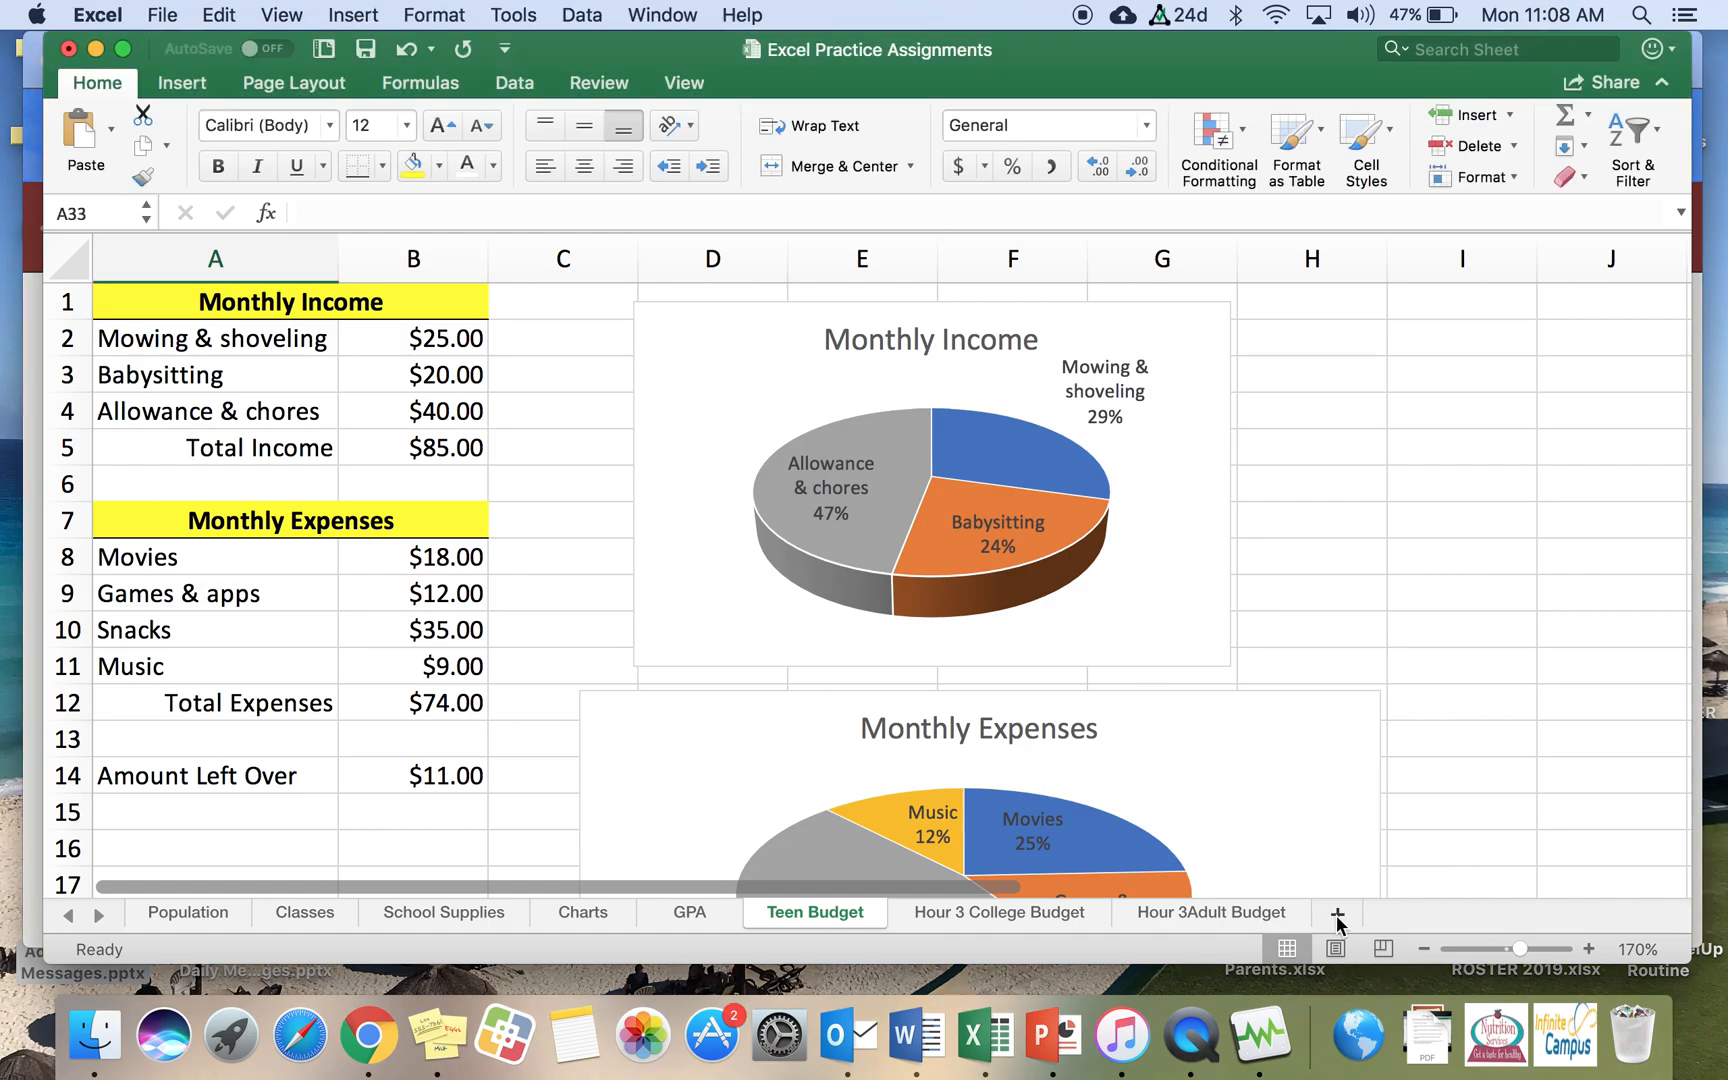
pyautogui.click(1338, 918)
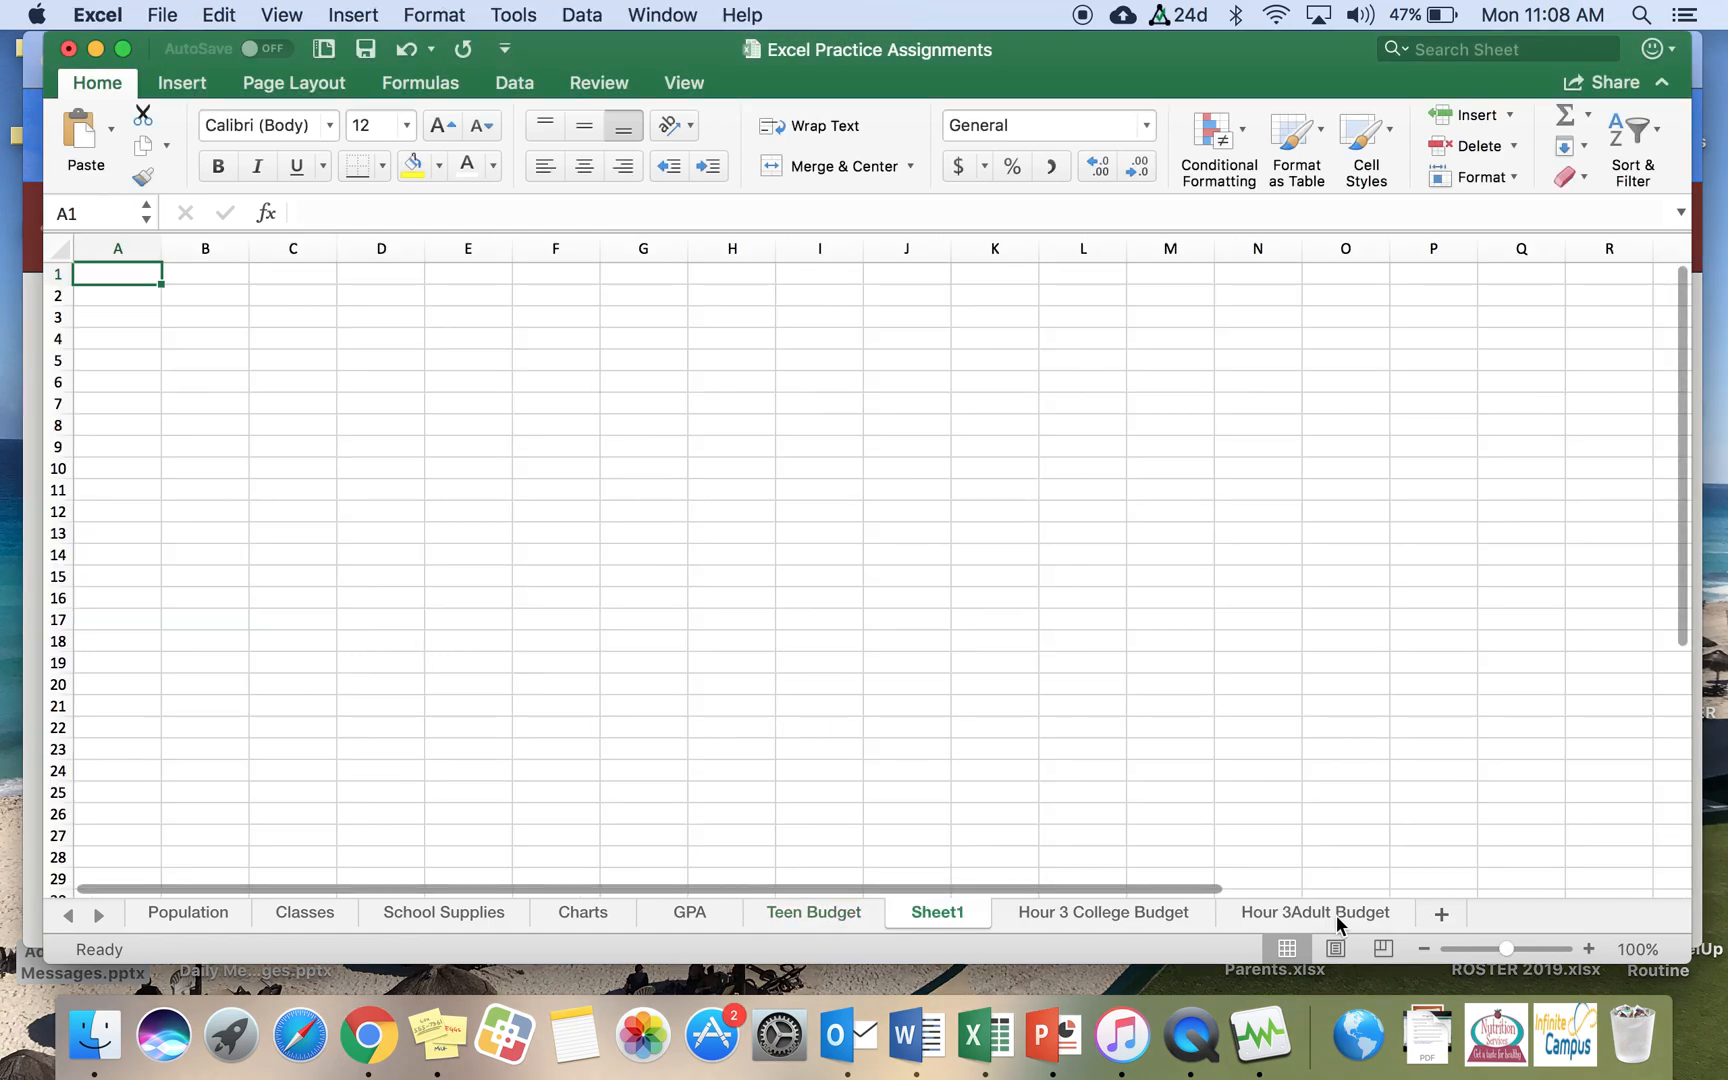
pyautogui.rightClick(934, 909)
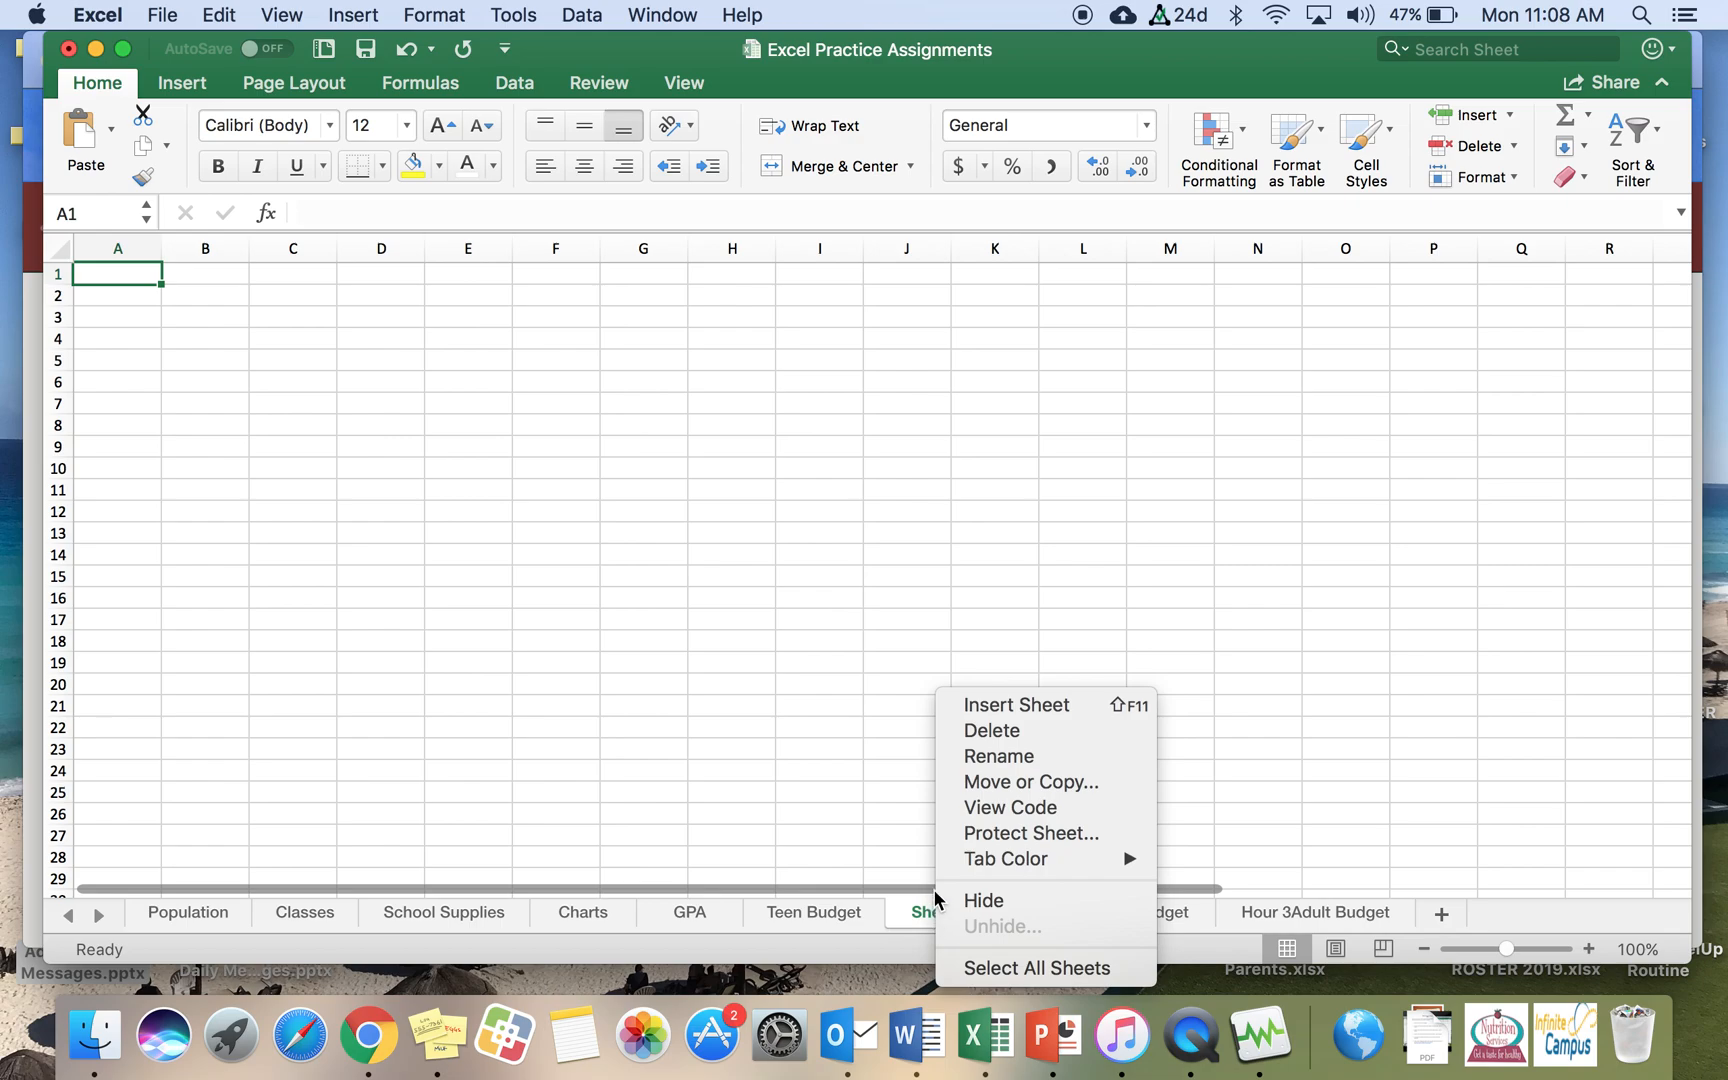
pyautogui.click(971, 755)
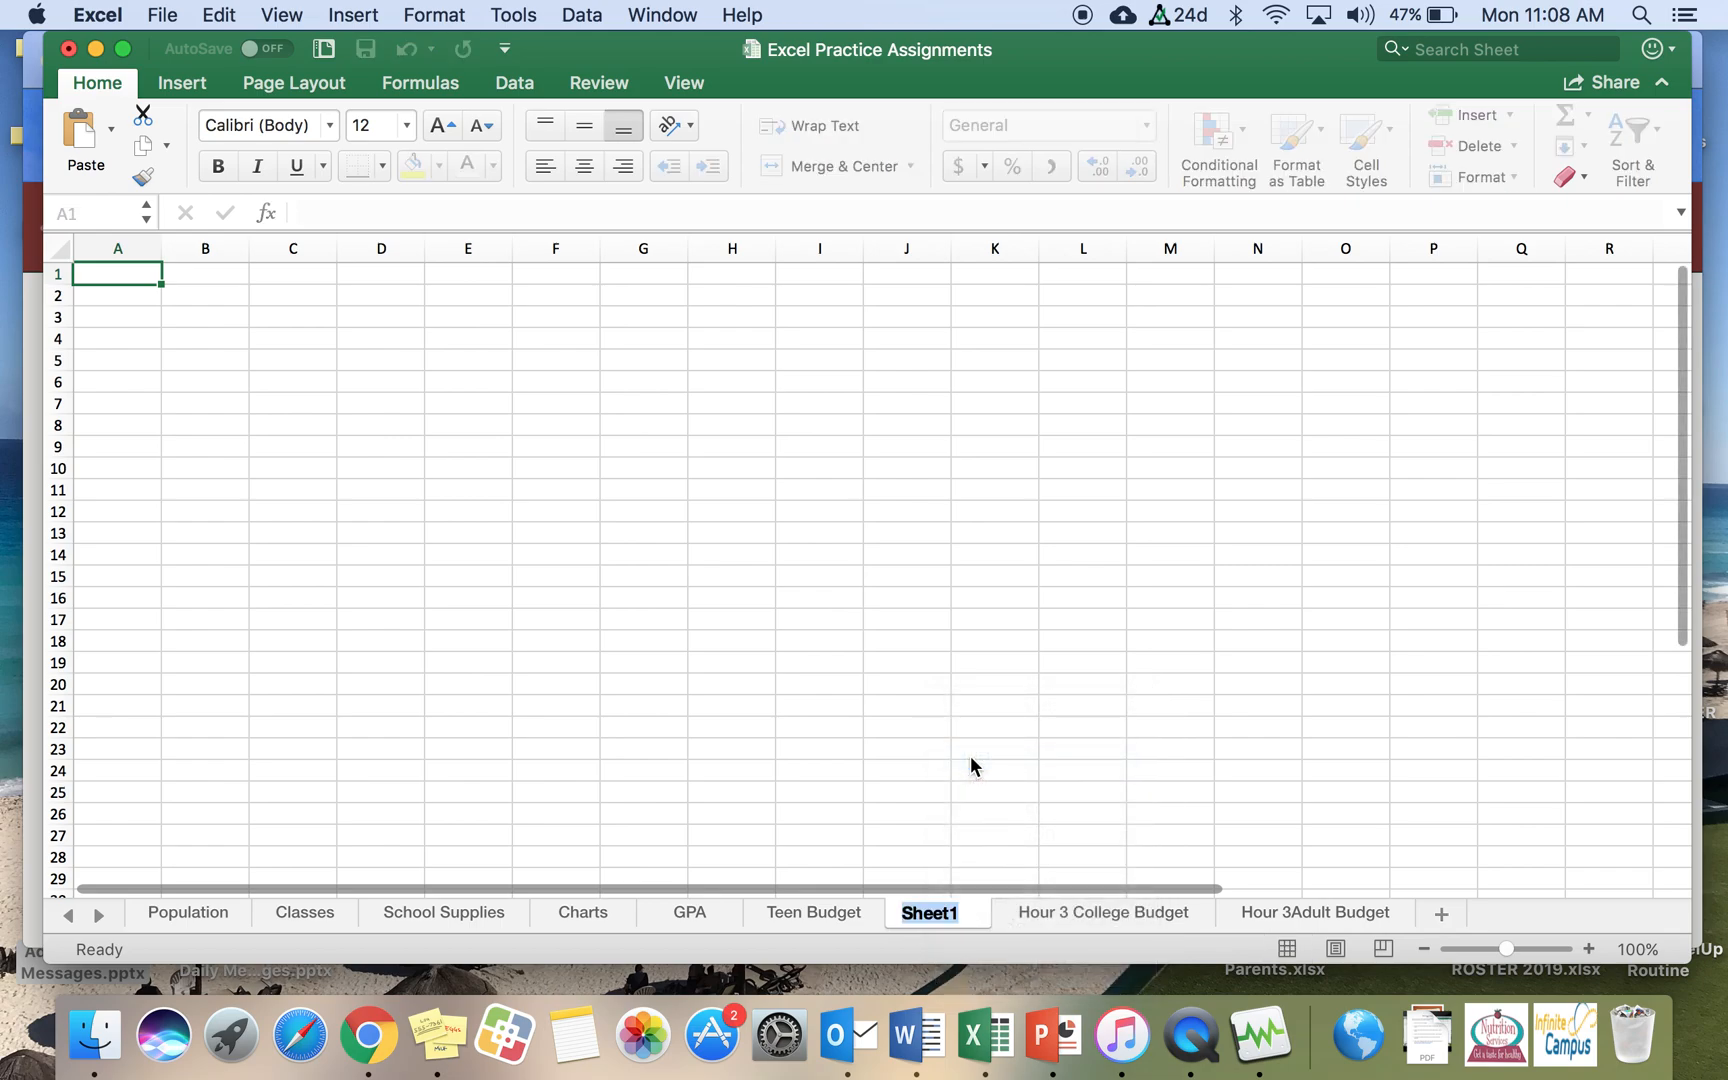
pyautogui.write('College Student')
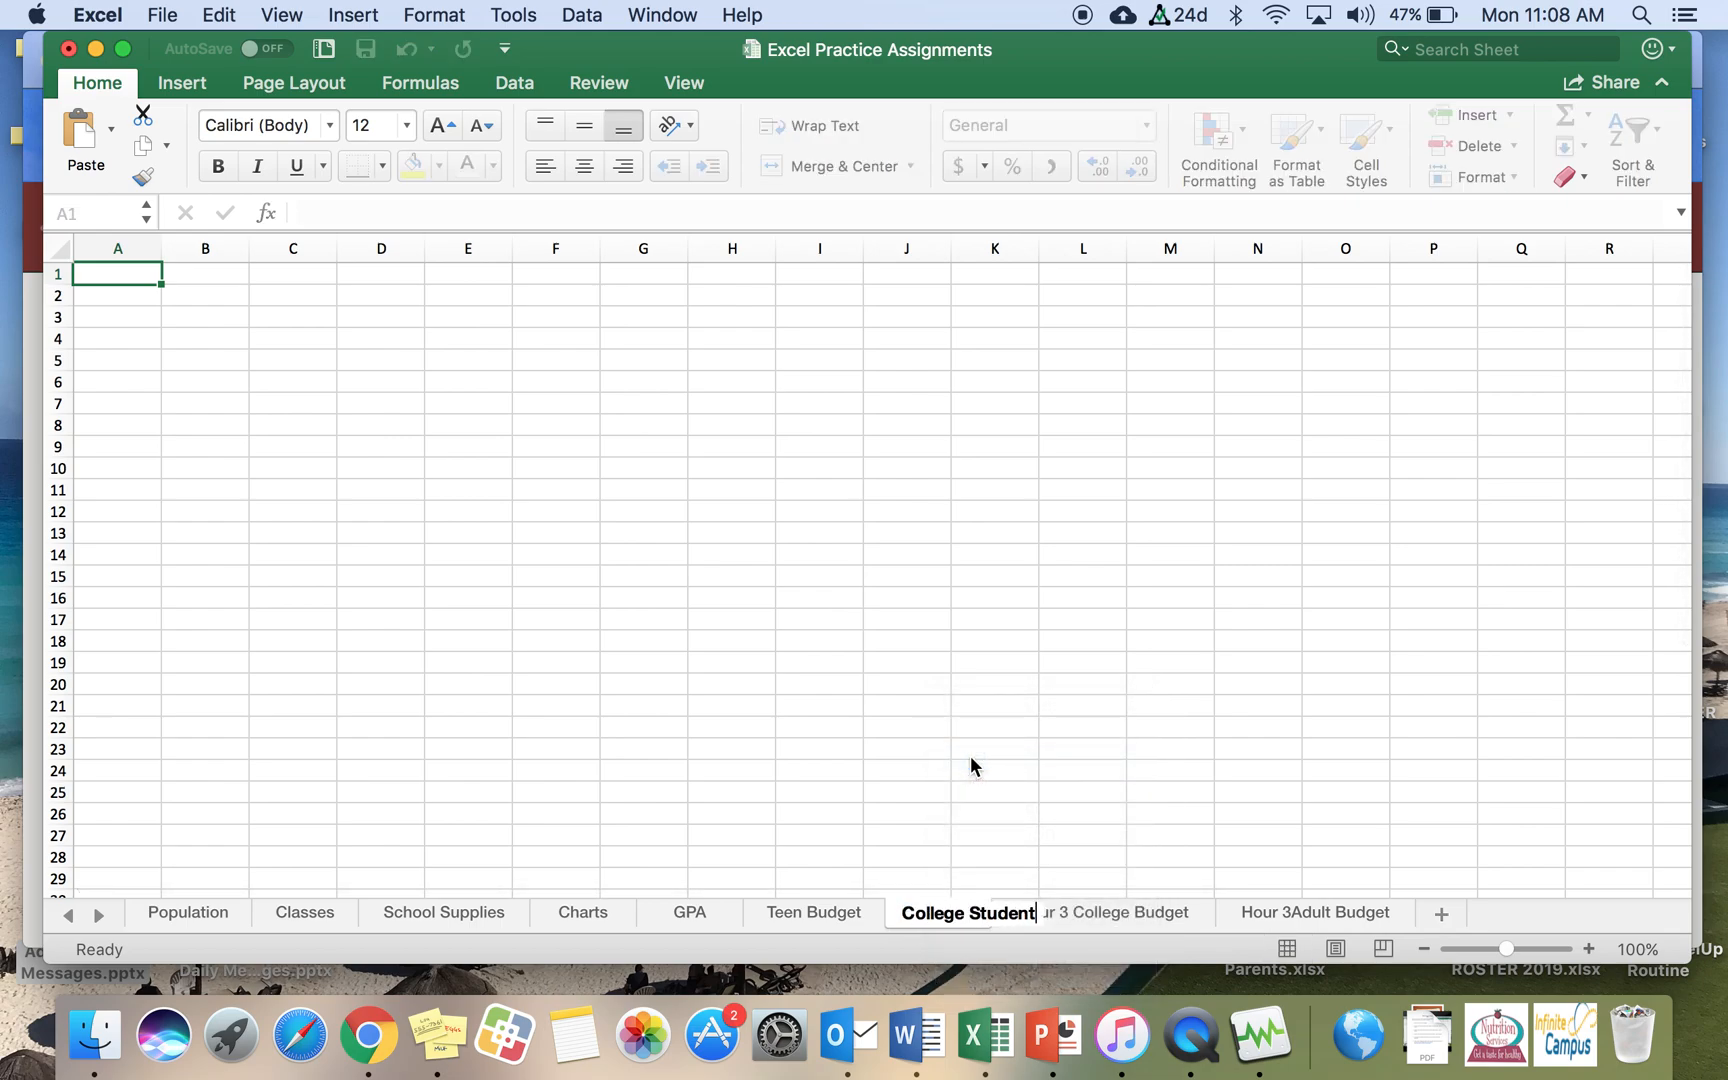
pyautogui.write(' Budget')
pyautogui.press('Return')
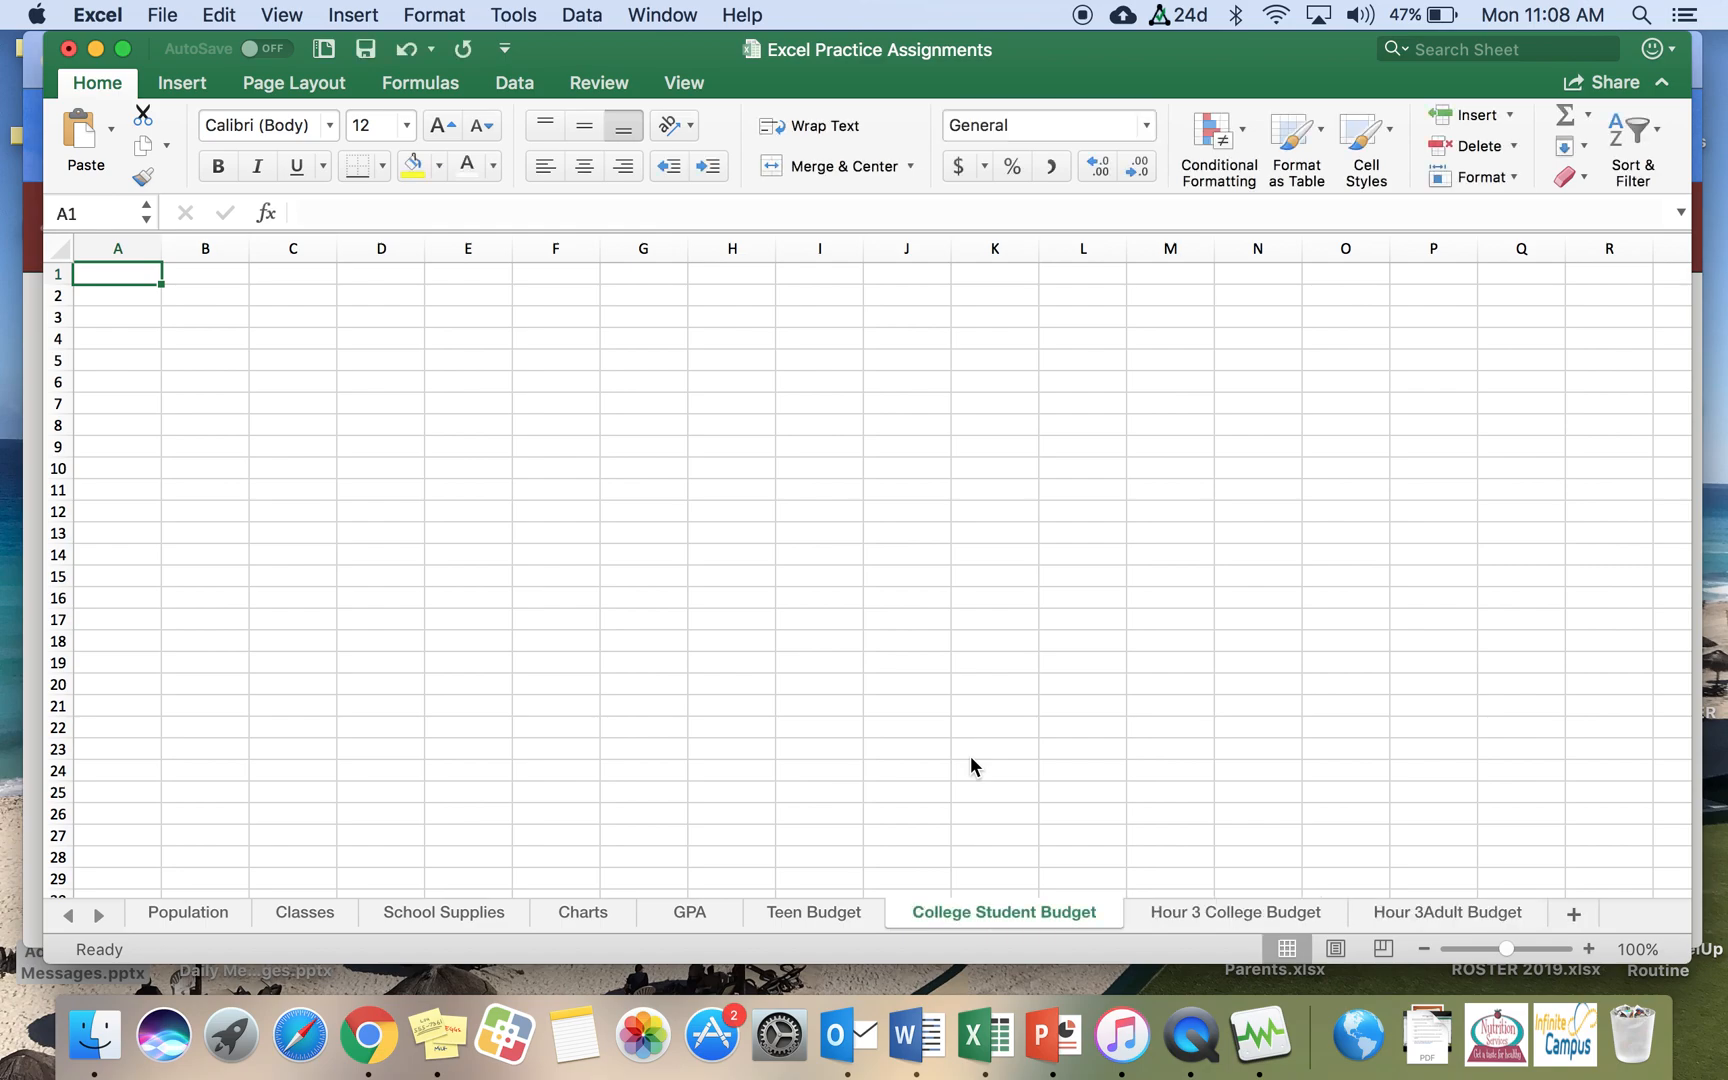
# Step: Review the layout of the Teen Budget sheet before returning to the College Student Budget sheet
pyautogui.click(805, 911)
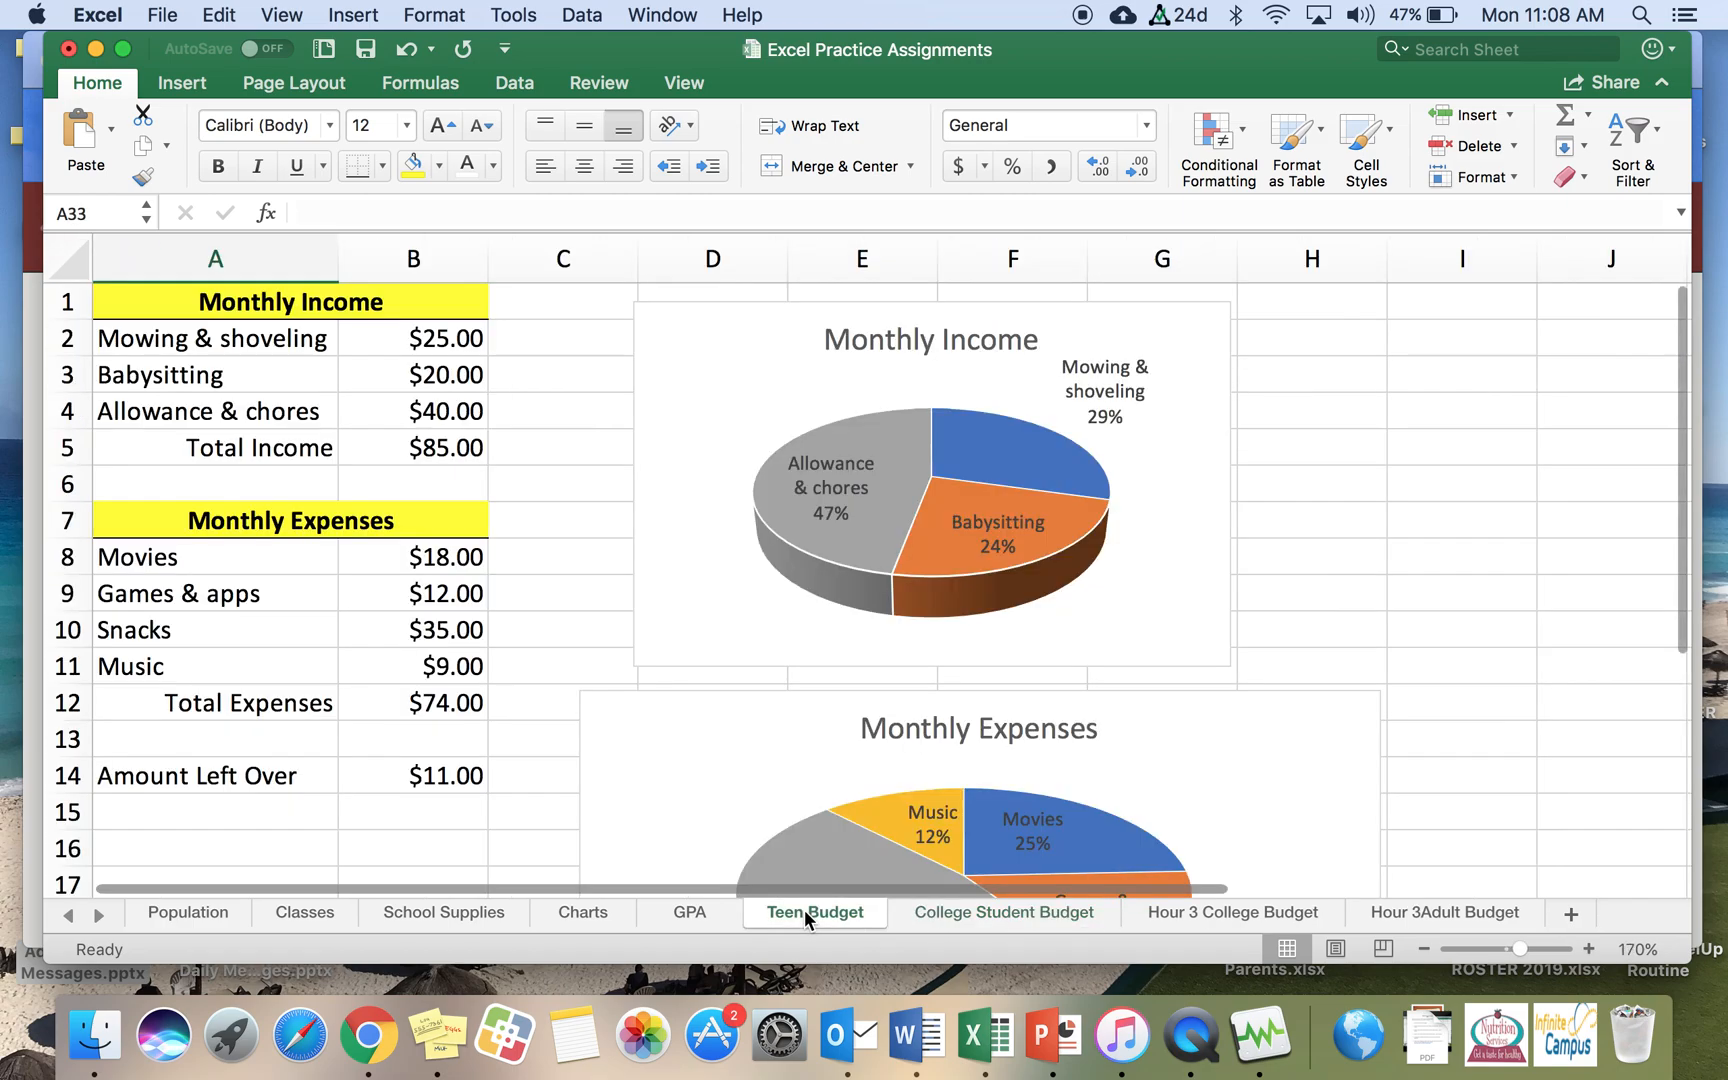
pyautogui.scroll(1, 521, 624)
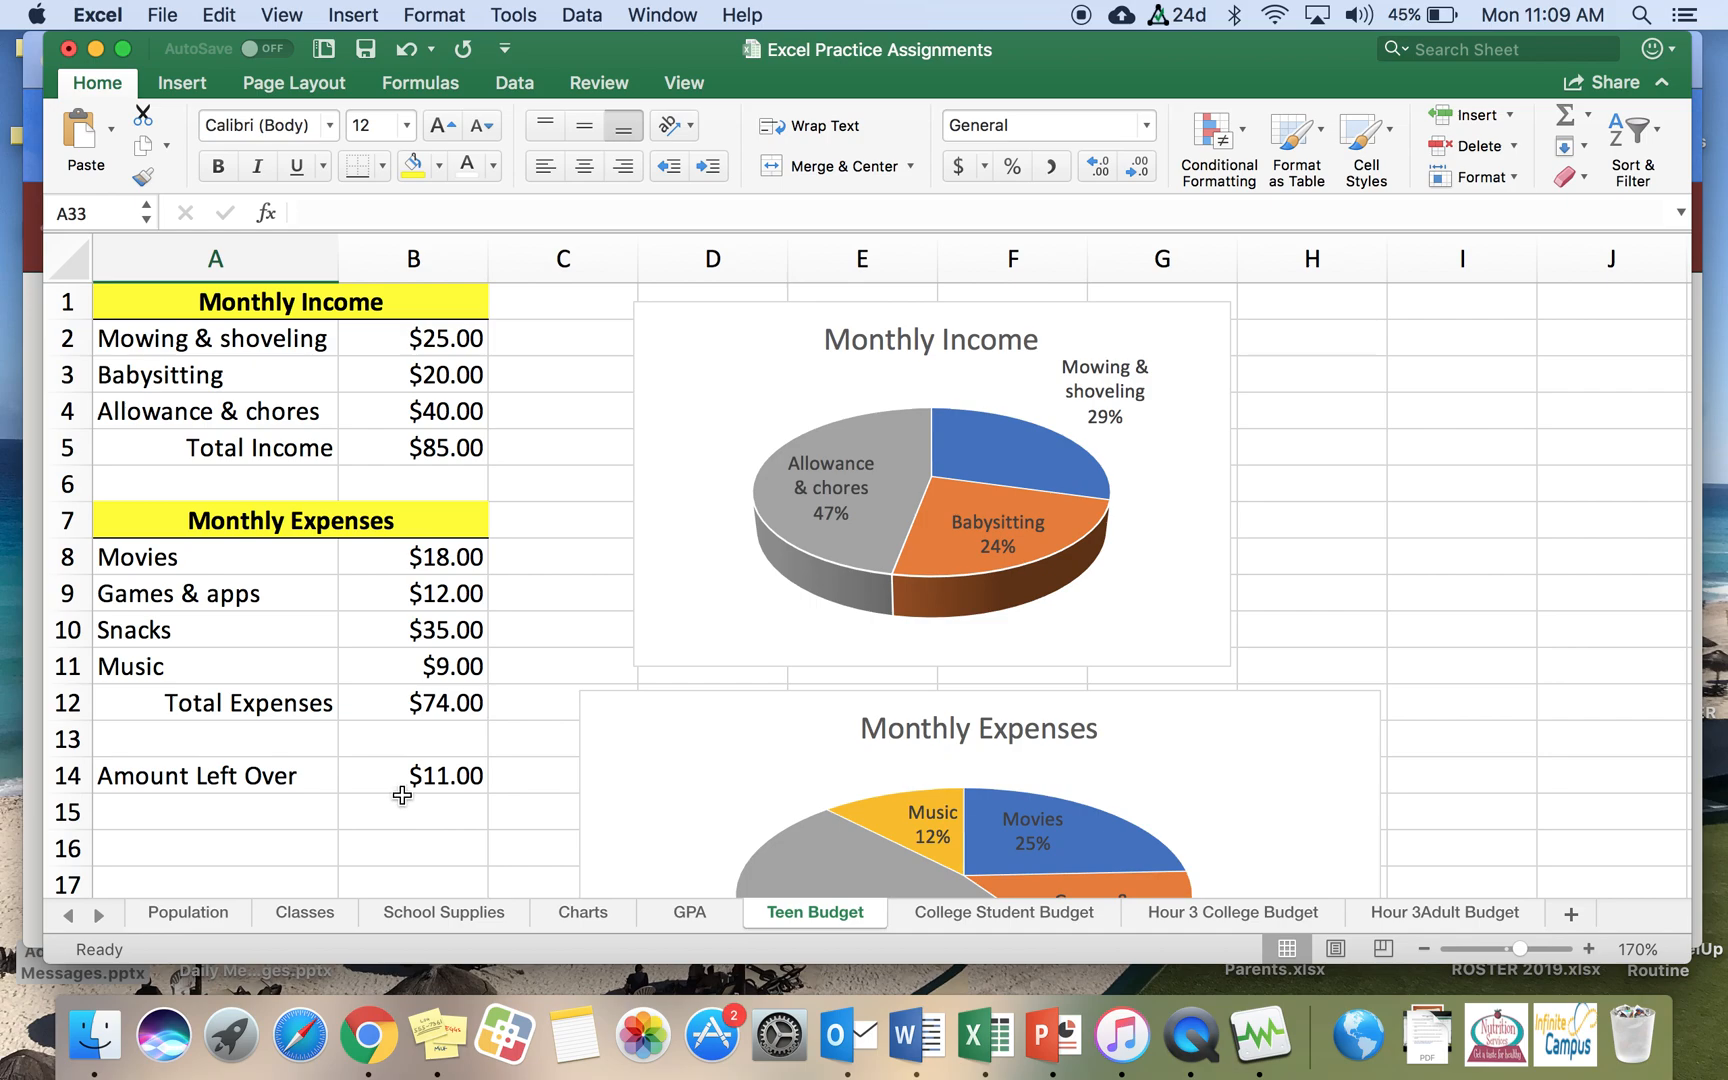
pyautogui.click(1004, 913)
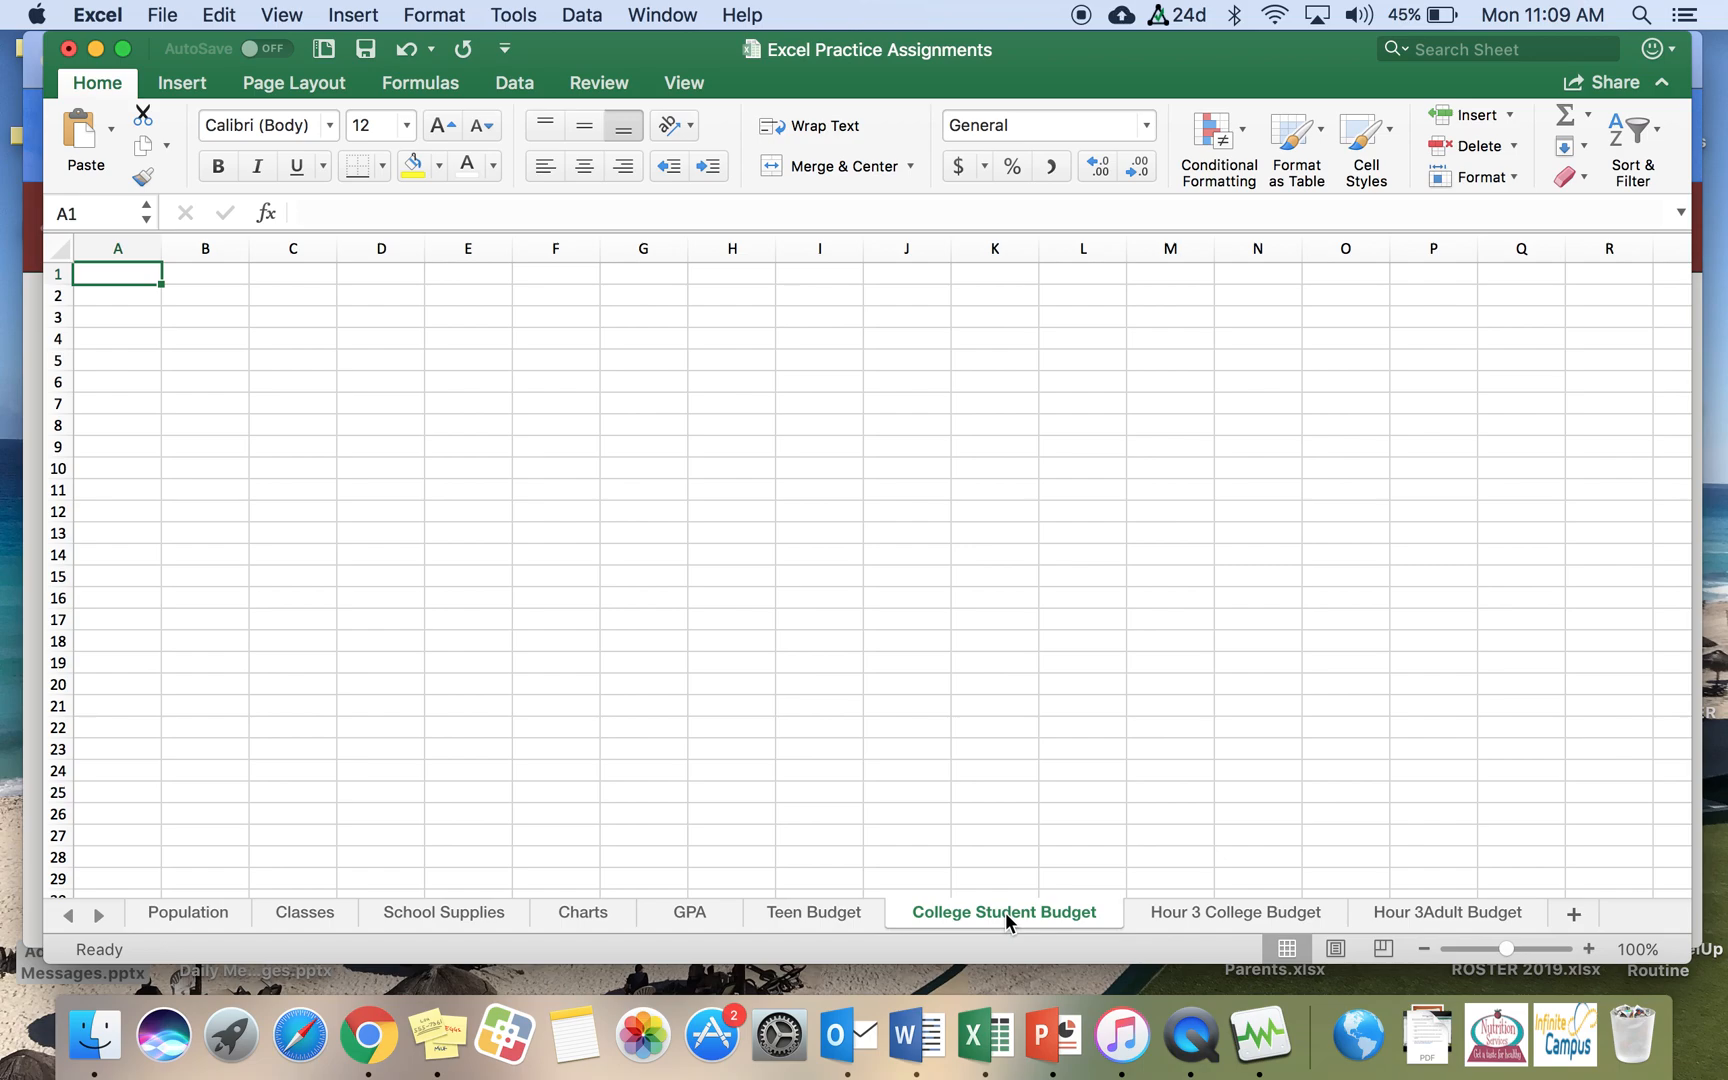
# Step: Enter the heading Semester Income in cell A1
pyautogui.write('Semester Income')
pyautogui.press('Return')
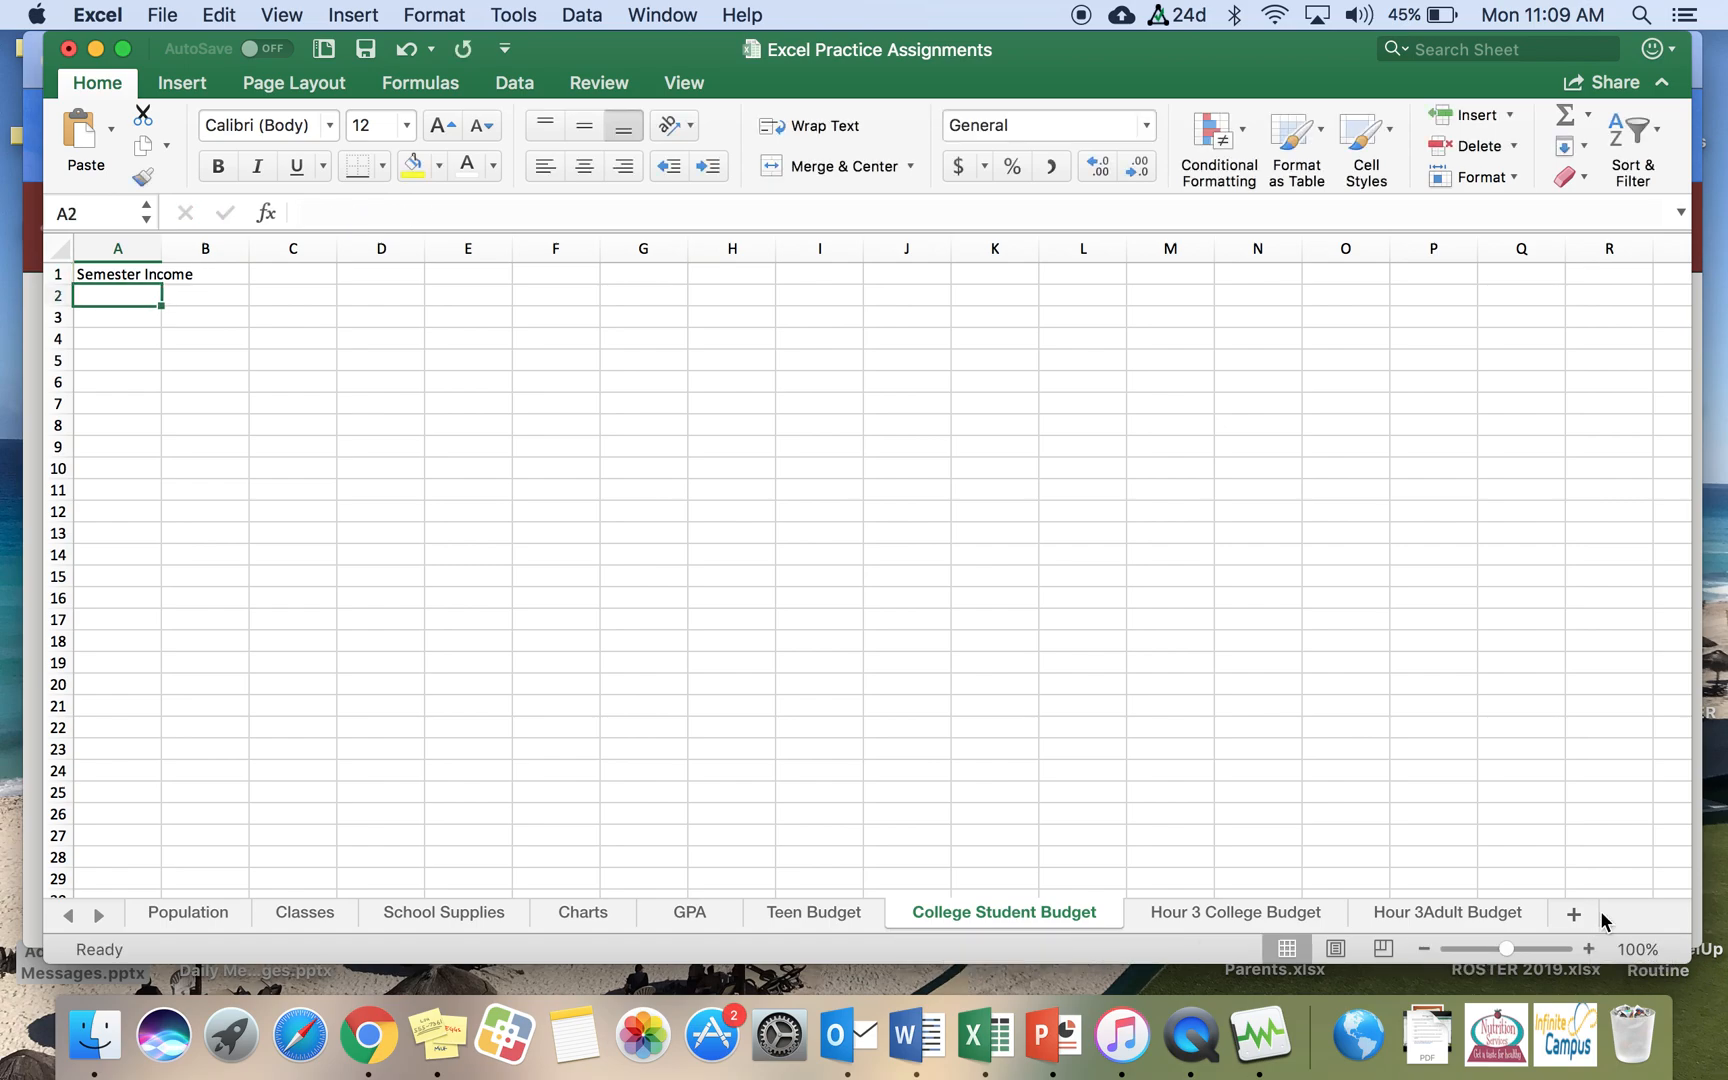
# Step: Enter the income labels Student Loan and College Grant in cells A2 and A3
pyautogui.click(1589, 948)
pyautogui.click(1589, 948)
pyautogui.click(1589, 948)
pyautogui.click(1589, 948)
pyautogui.click(1589, 948)
pyautogui.click(1589, 948)
pyautogui.click(1589, 948)
pyautogui.click(1589, 948)
pyautogui.click(1589, 948)
pyautogui.click(1589, 948)
pyautogui.click(1589, 948)
pyautogui.click(1589, 948)
pyautogui.click(1589, 948)
pyautogui.click(1589, 948)
pyautogui.click(1589, 948)
pyautogui.click(1589, 948)
pyautogui.click(1589, 948)
pyautogui.click(1589, 948)
pyautogui.click(1589, 948)
pyautogui.click(1589, 948)
pyautogui.click(1589, 948)
pyautogui.click(1589, 948)
pyautogui.click(1589, 948)
pyautogui.click(1589, 948)
pyautogui.click(1589, 948)
pyautogui.click(1589, 948)
pyautogui.click(1589, 948)
pyautogui.click(1589, 948)
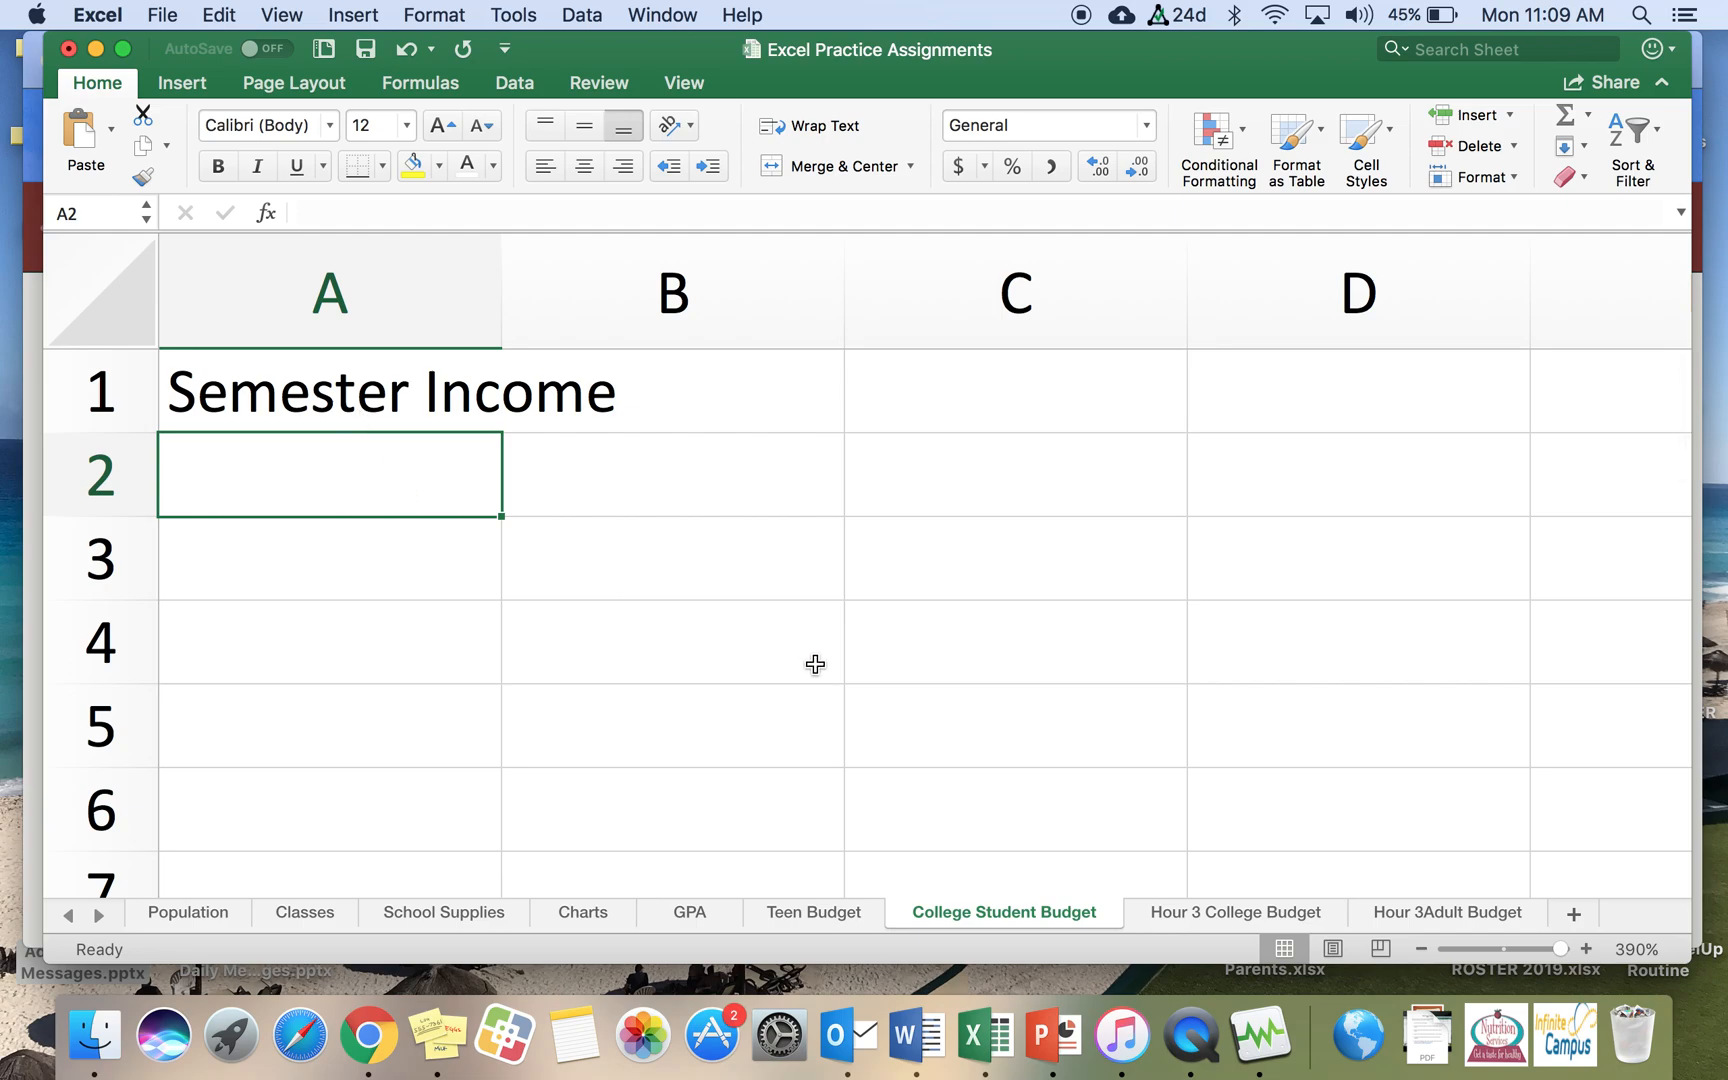
pyautogui.write('Student L')
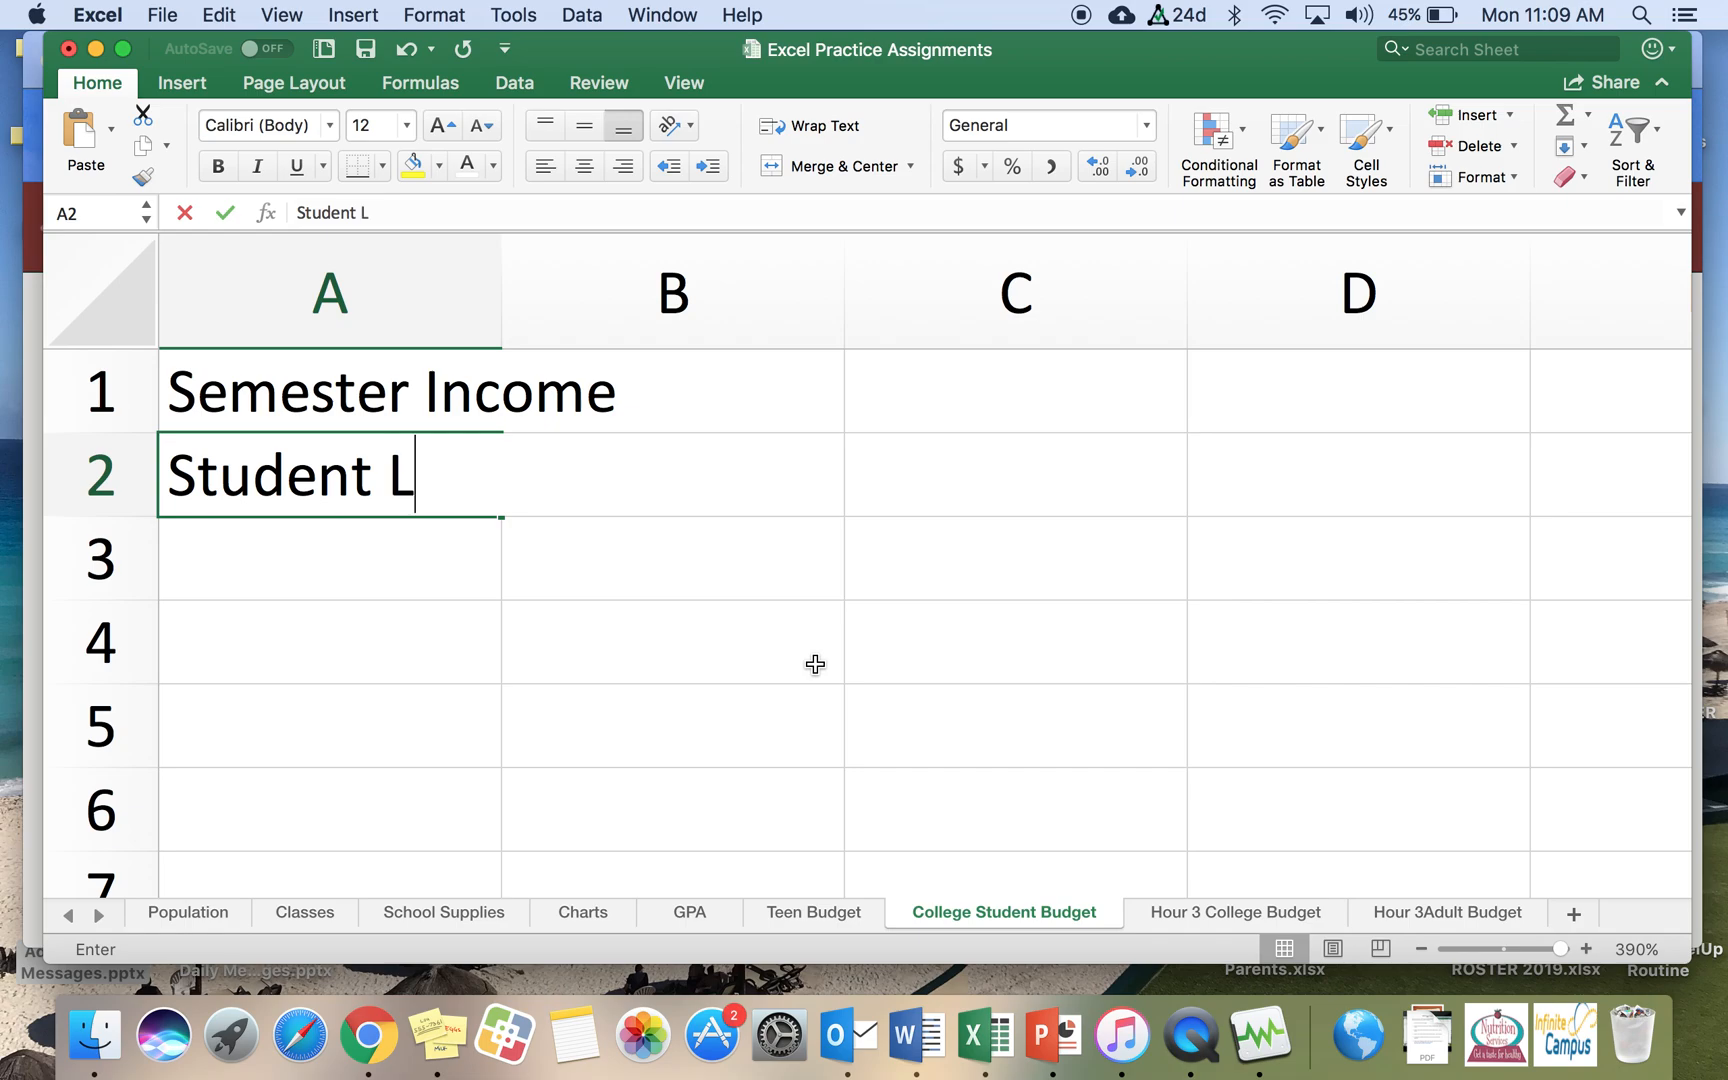
pyautogui.write('oan')
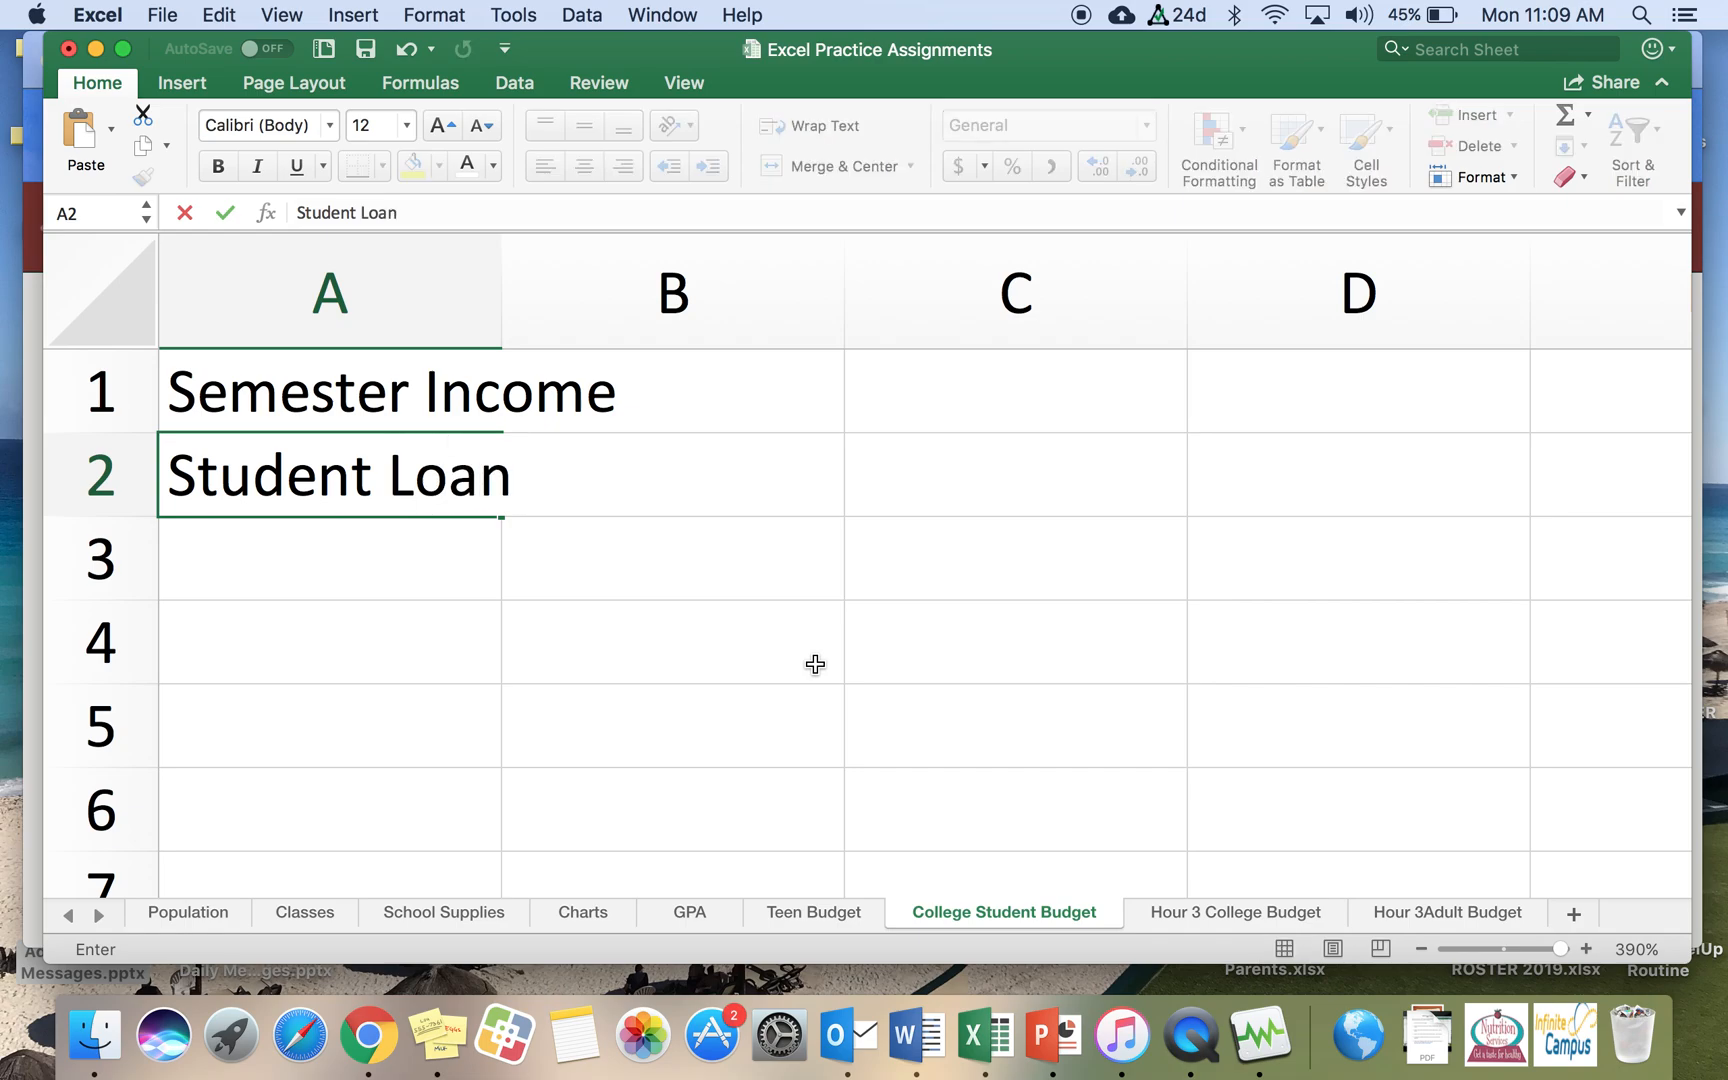
pyautogui.press('Return')
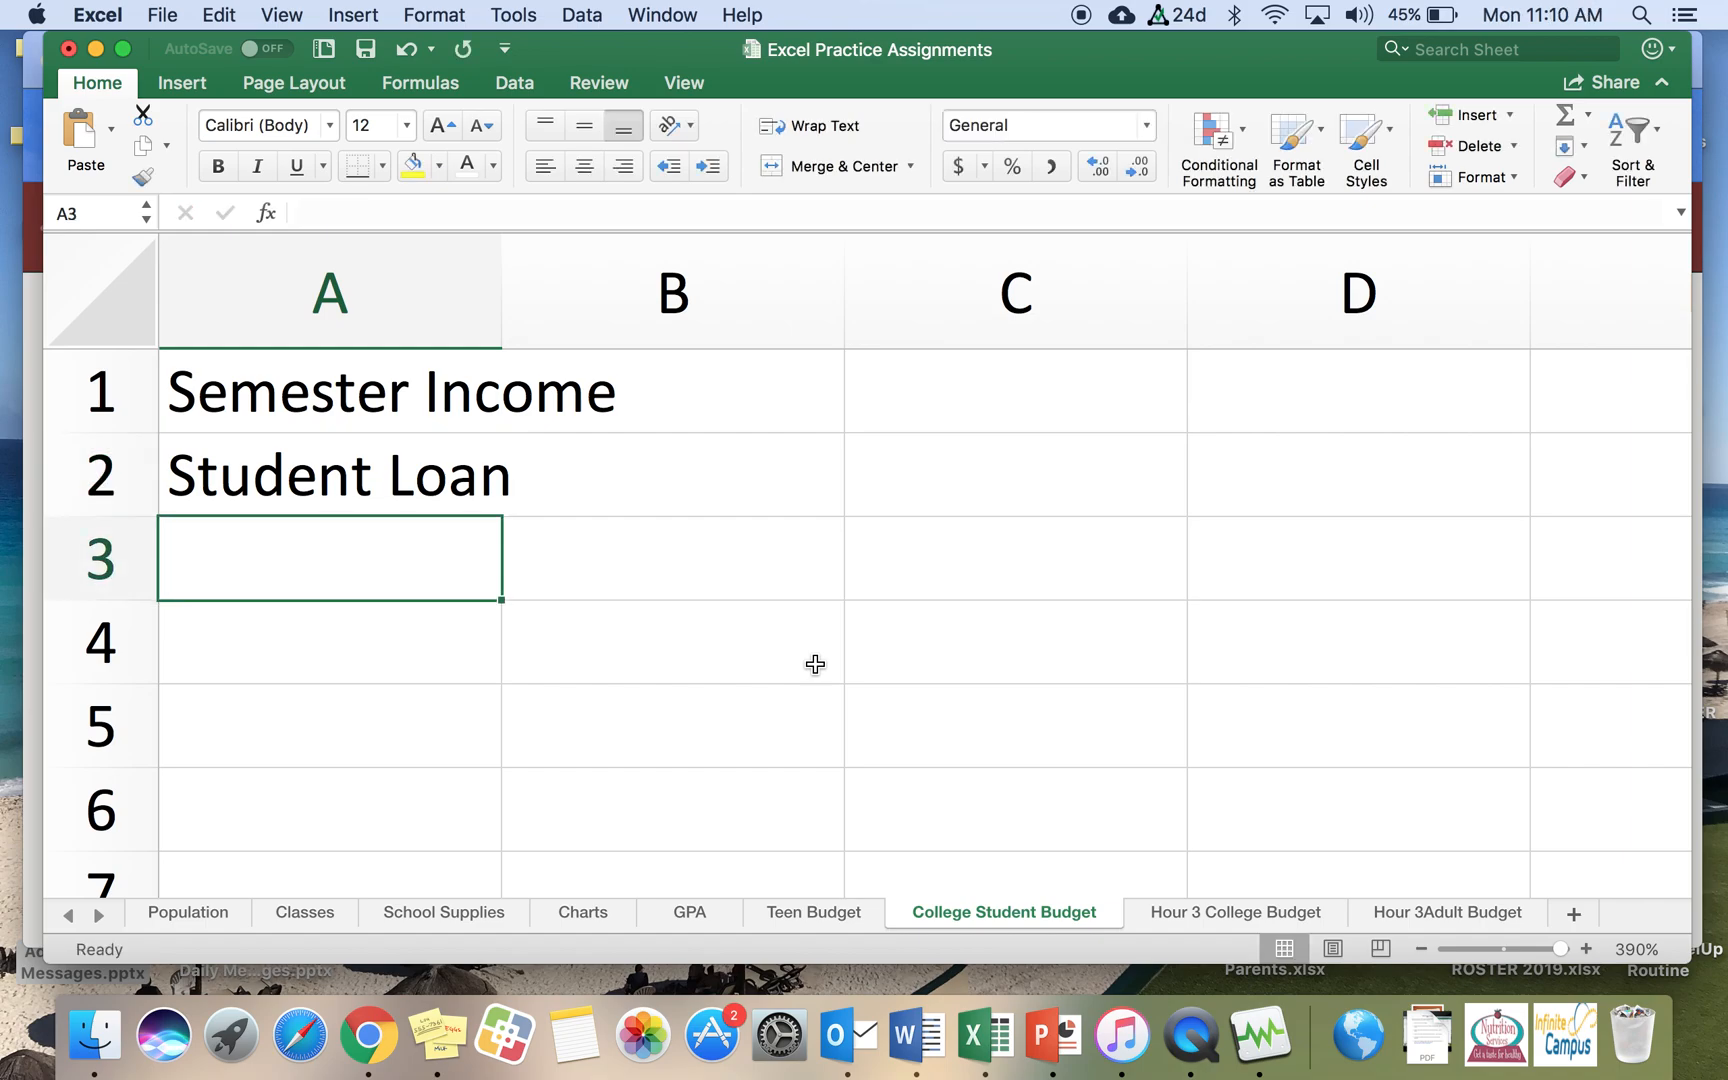
pyautogui.write('College')
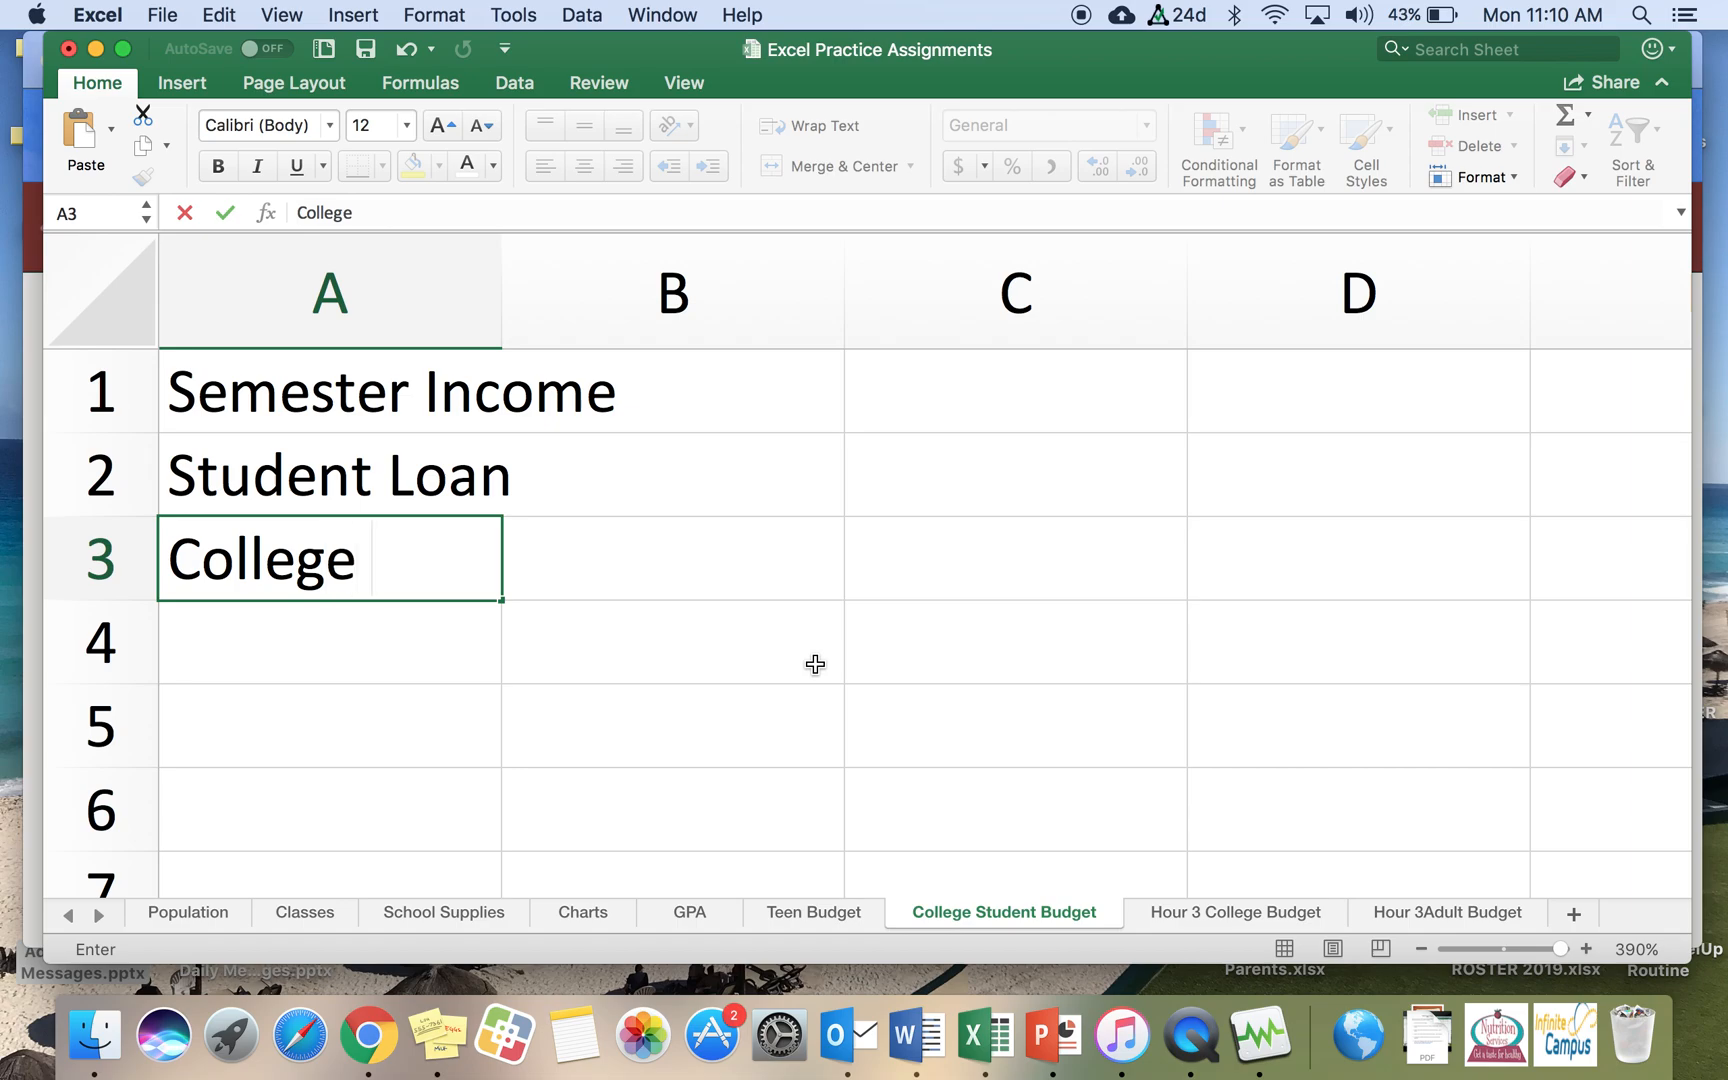
pyautogui.write(' Grant')
pyautogui.press('Return')
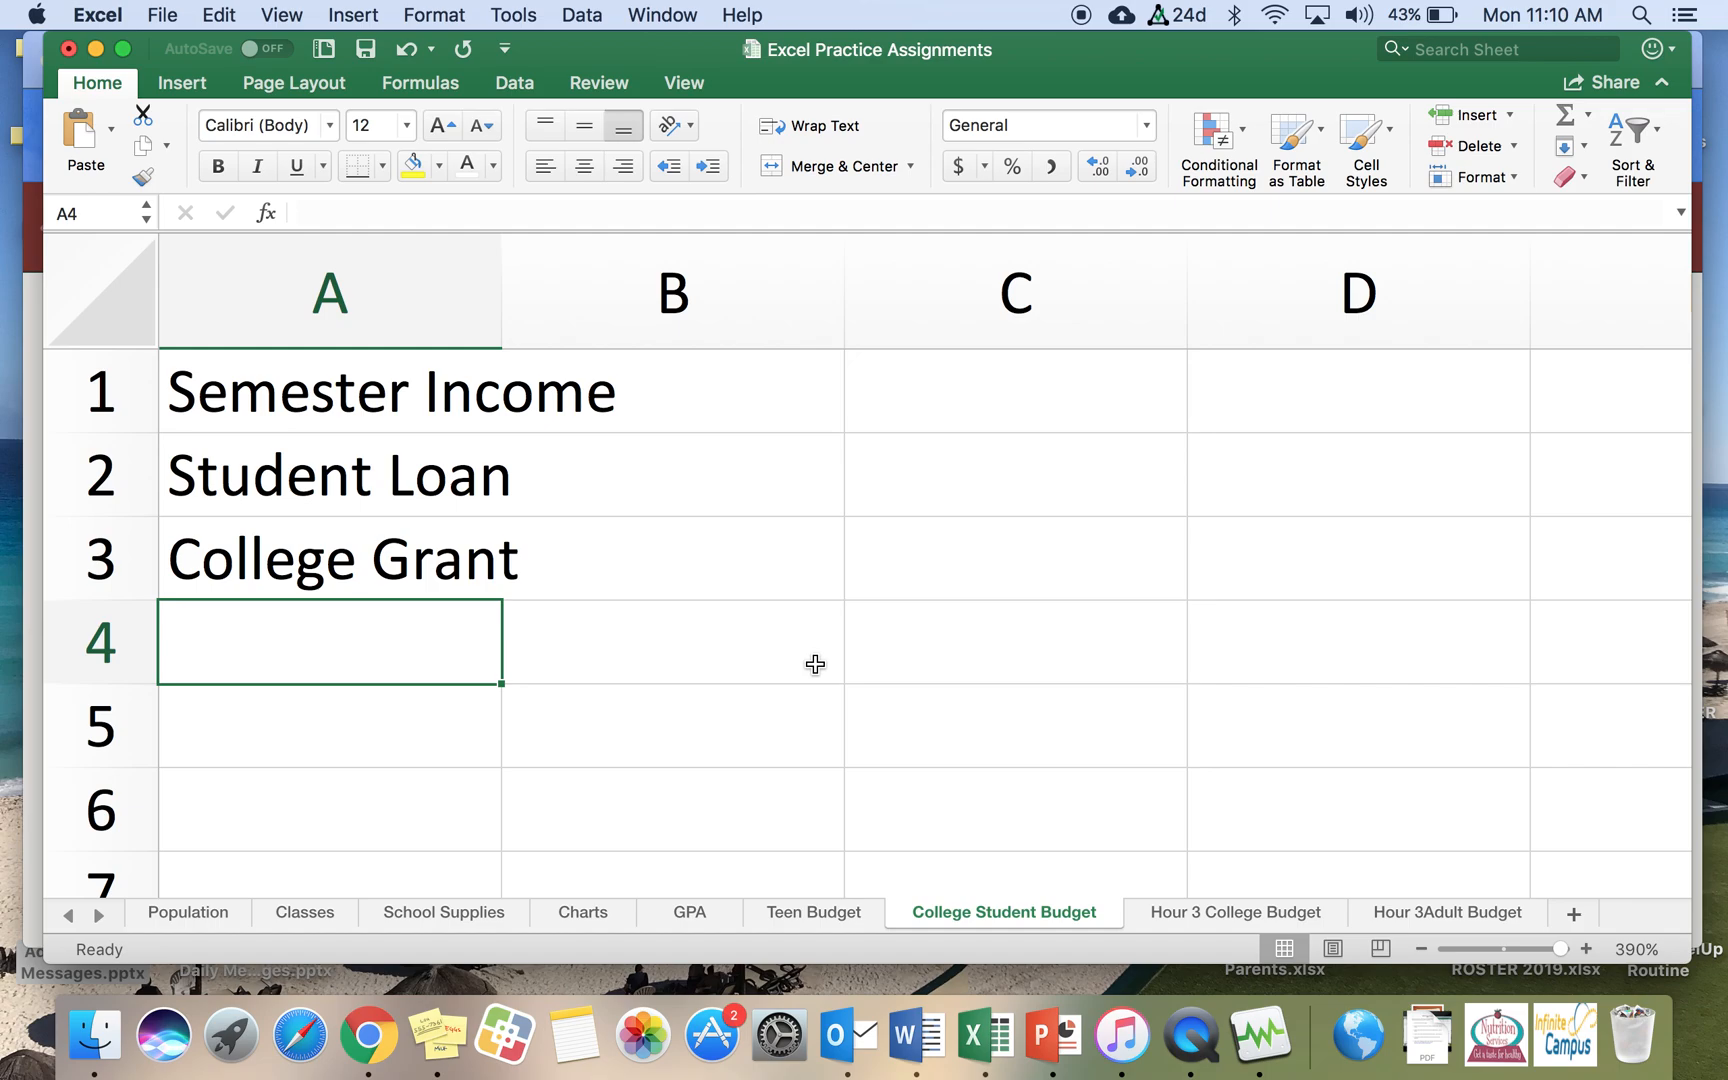
# Step: Enter the labels From Mom & Dad, Job and Total Income in cells A4 to A6, leaving A7 blank
pyautogui.write('From Mom & Dad')
pyautogui.press('Return')
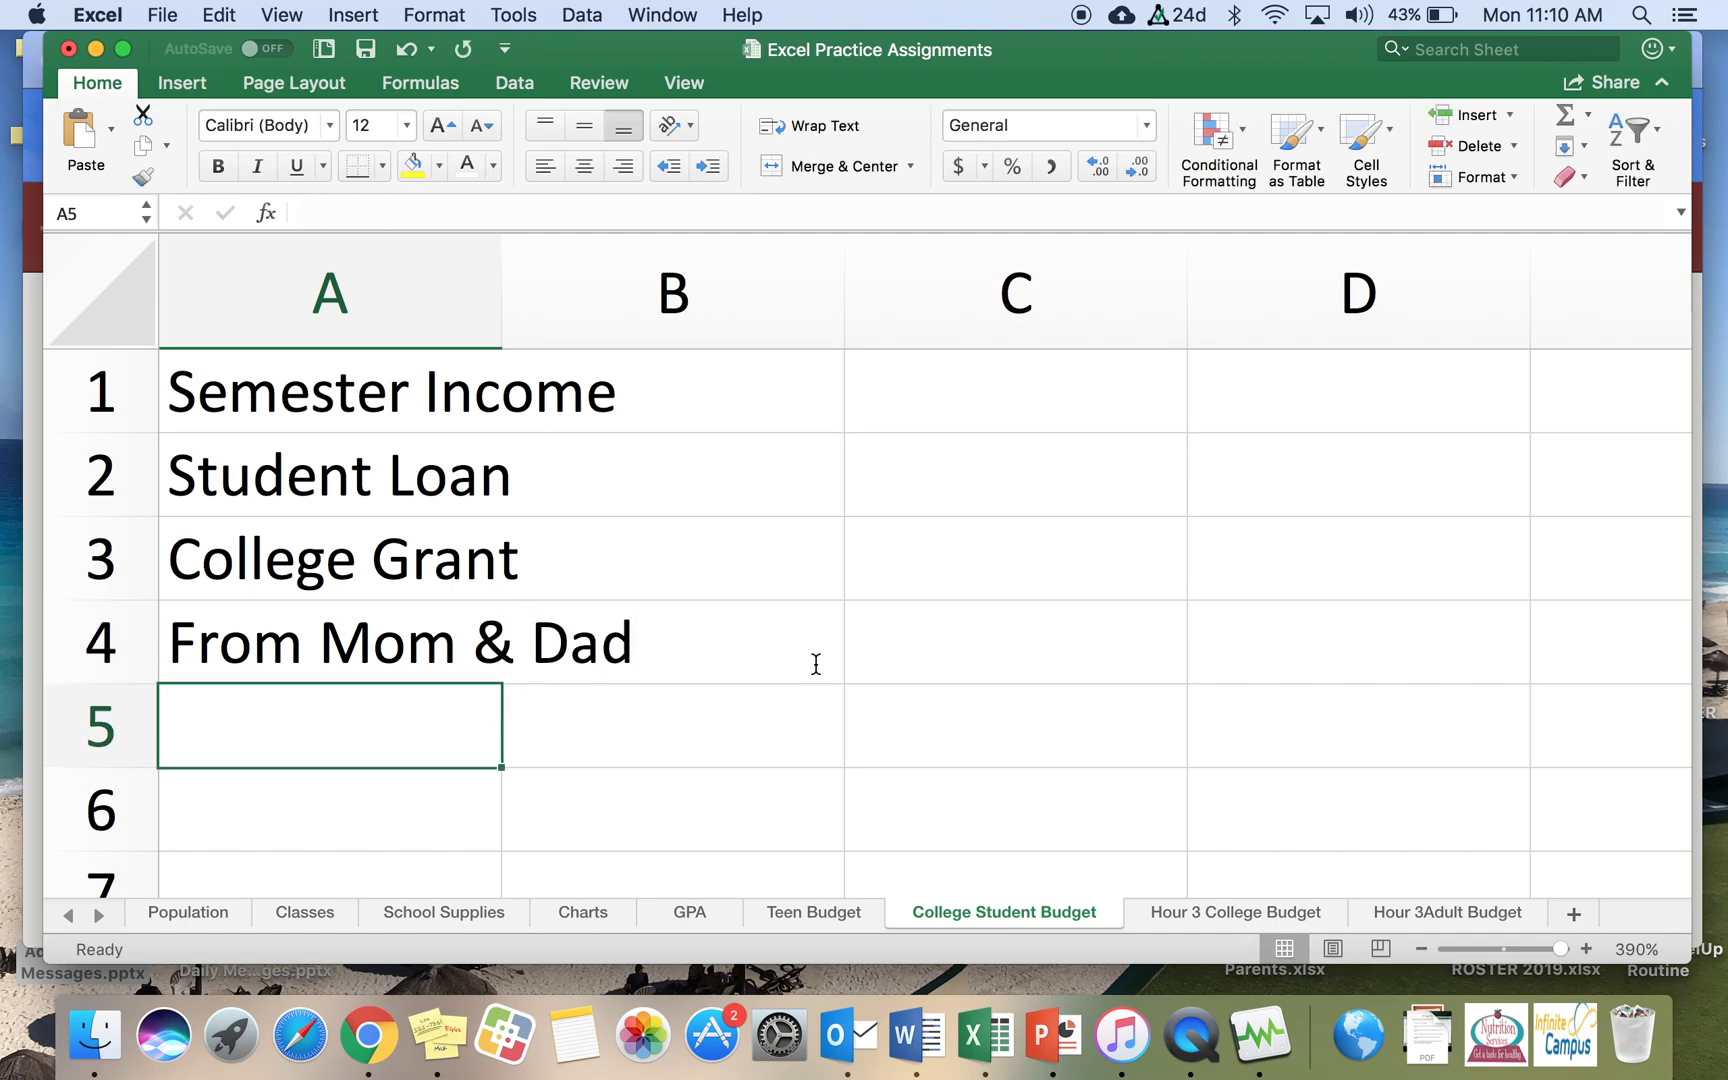
pyautogui.write('Job')
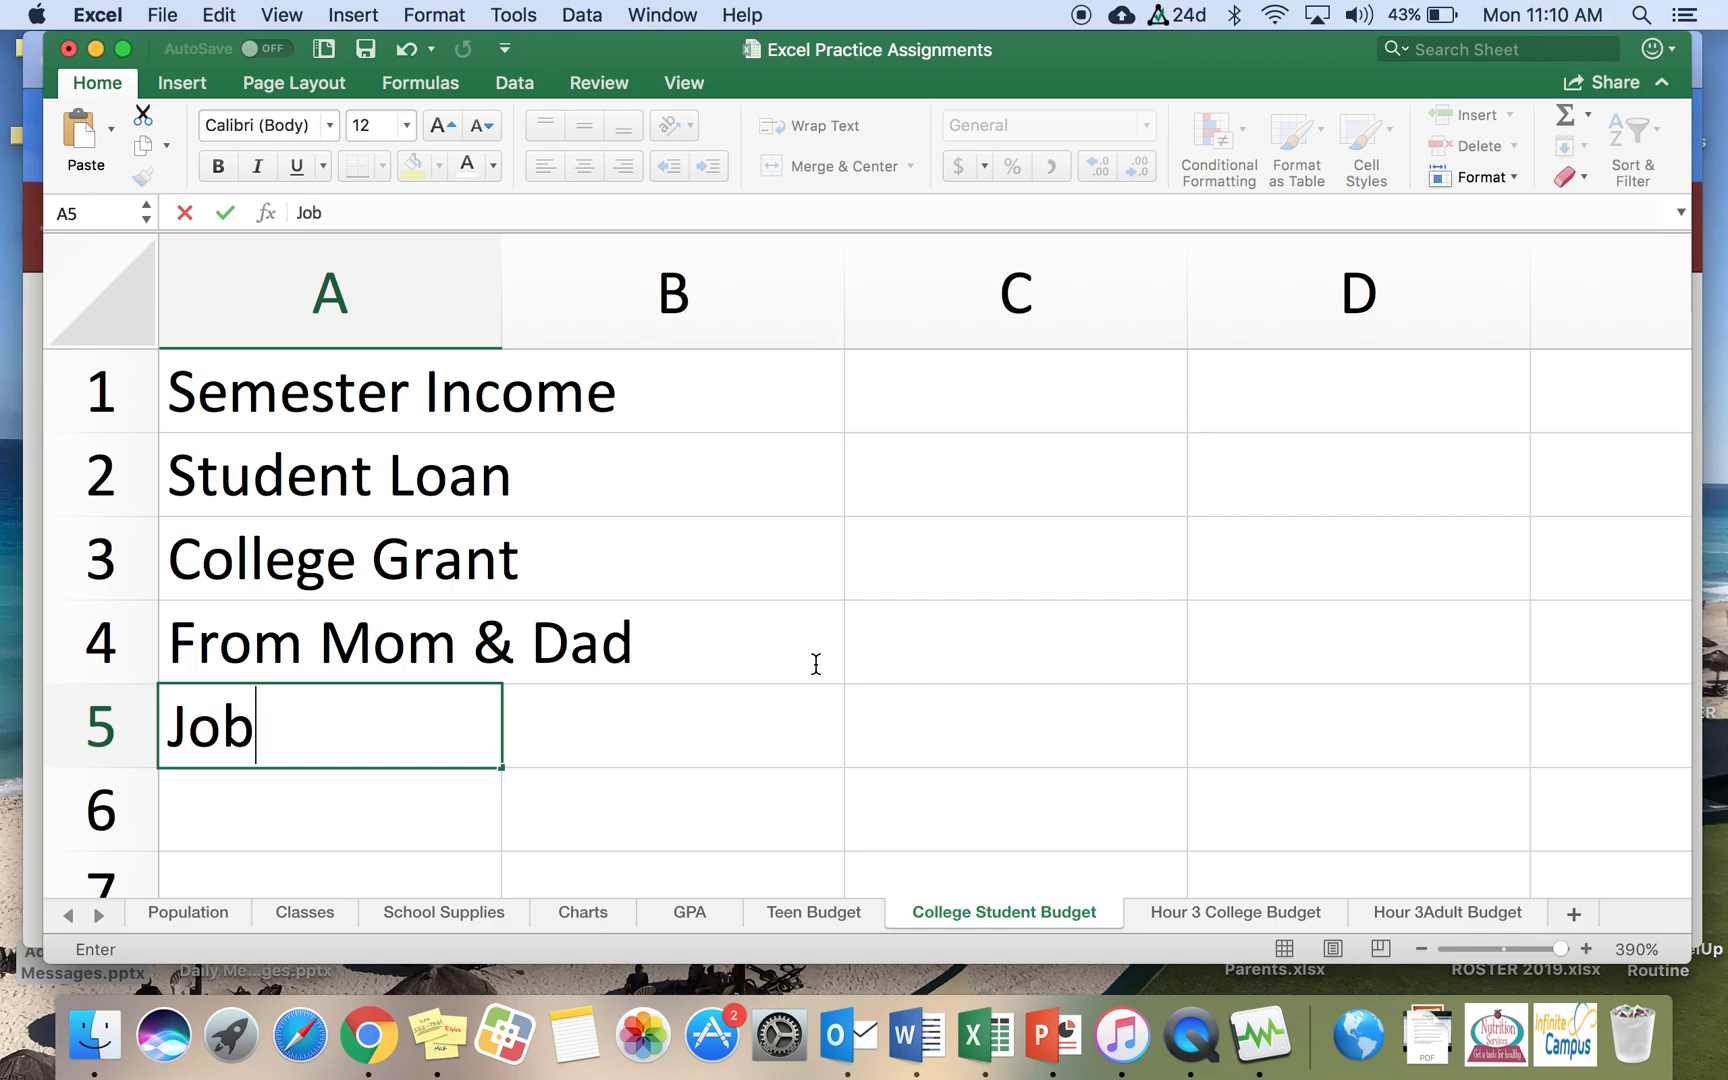
pyautogui.press('Return')
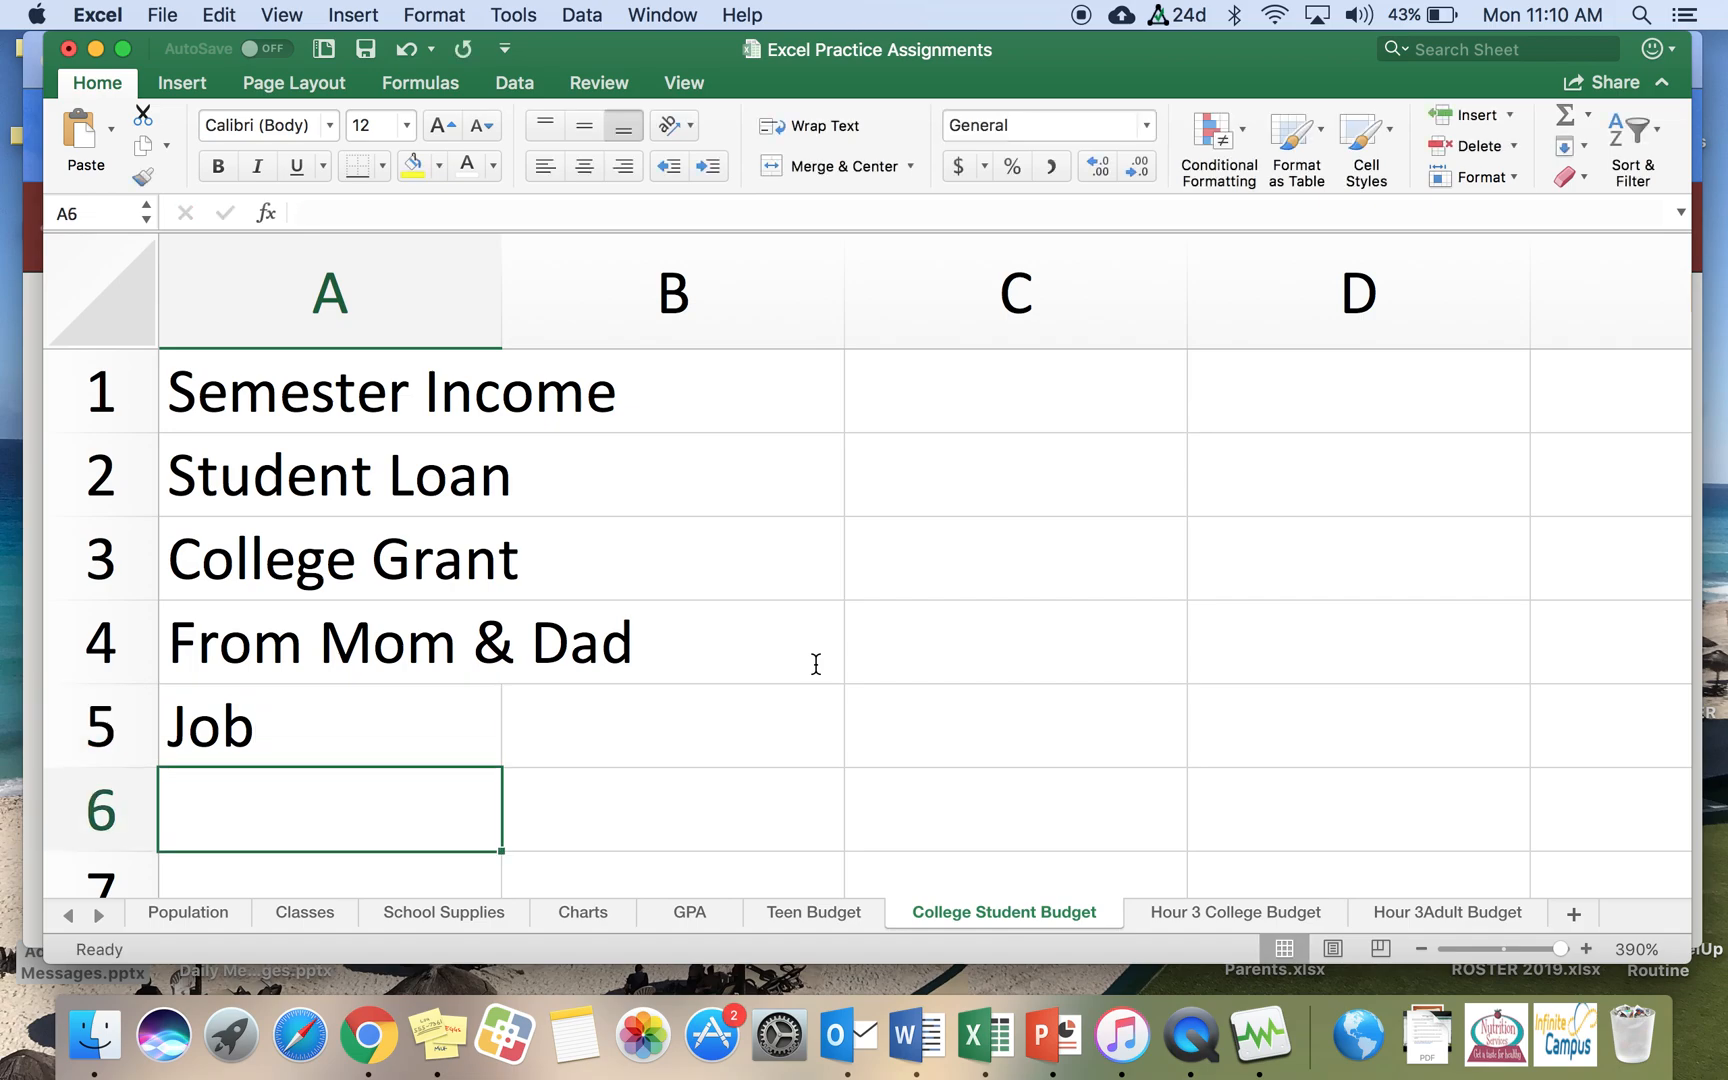
pyautogui.write('Total Income')
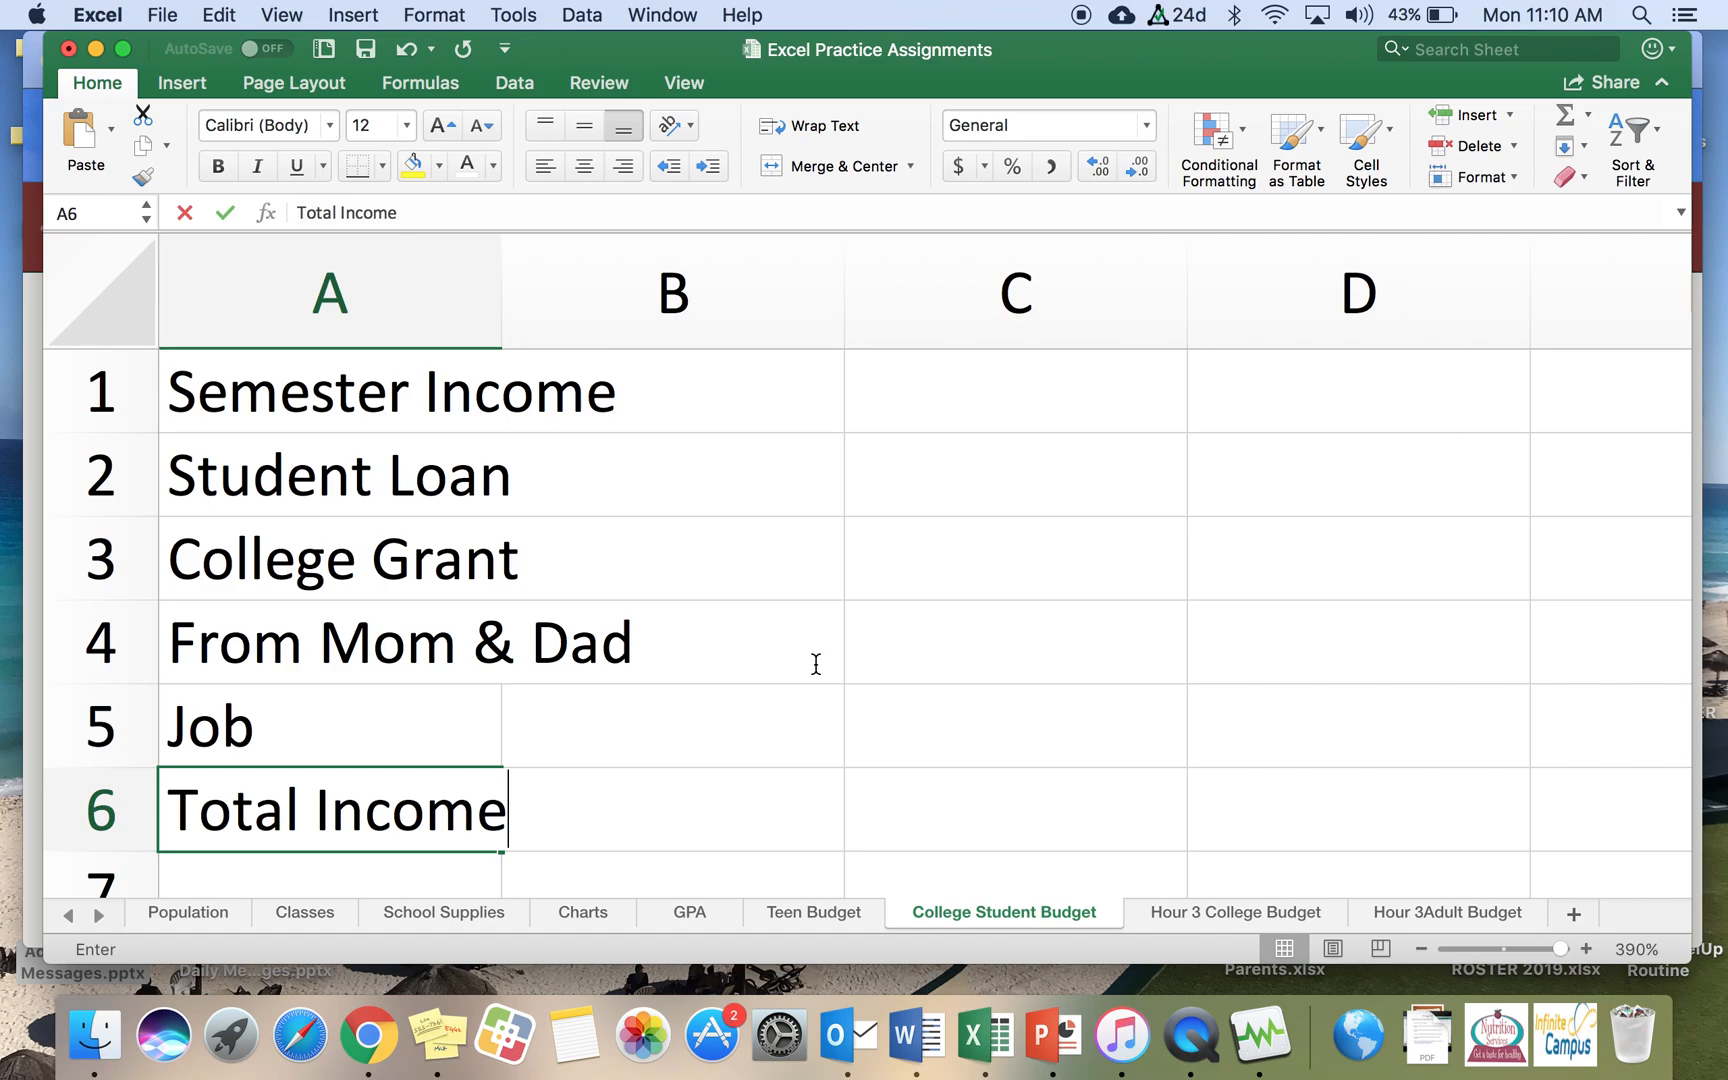
pyautogui.press('Return')
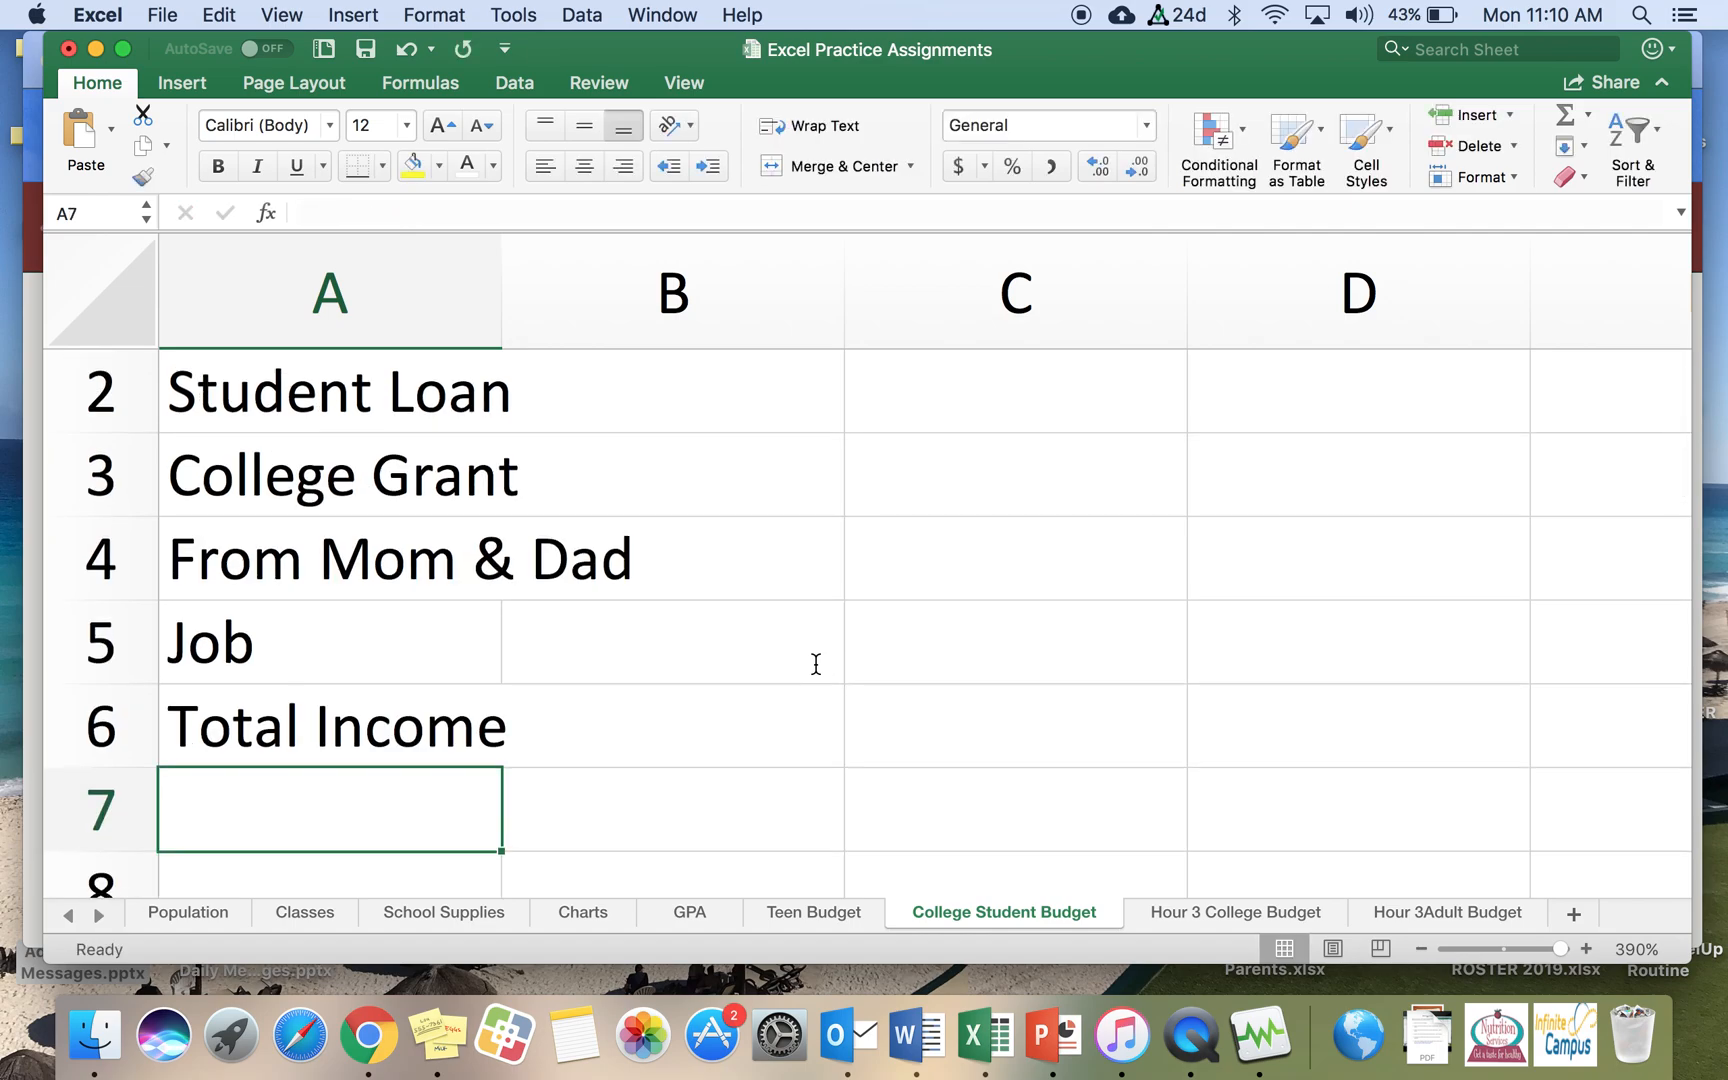
pyautogui.press('Return')
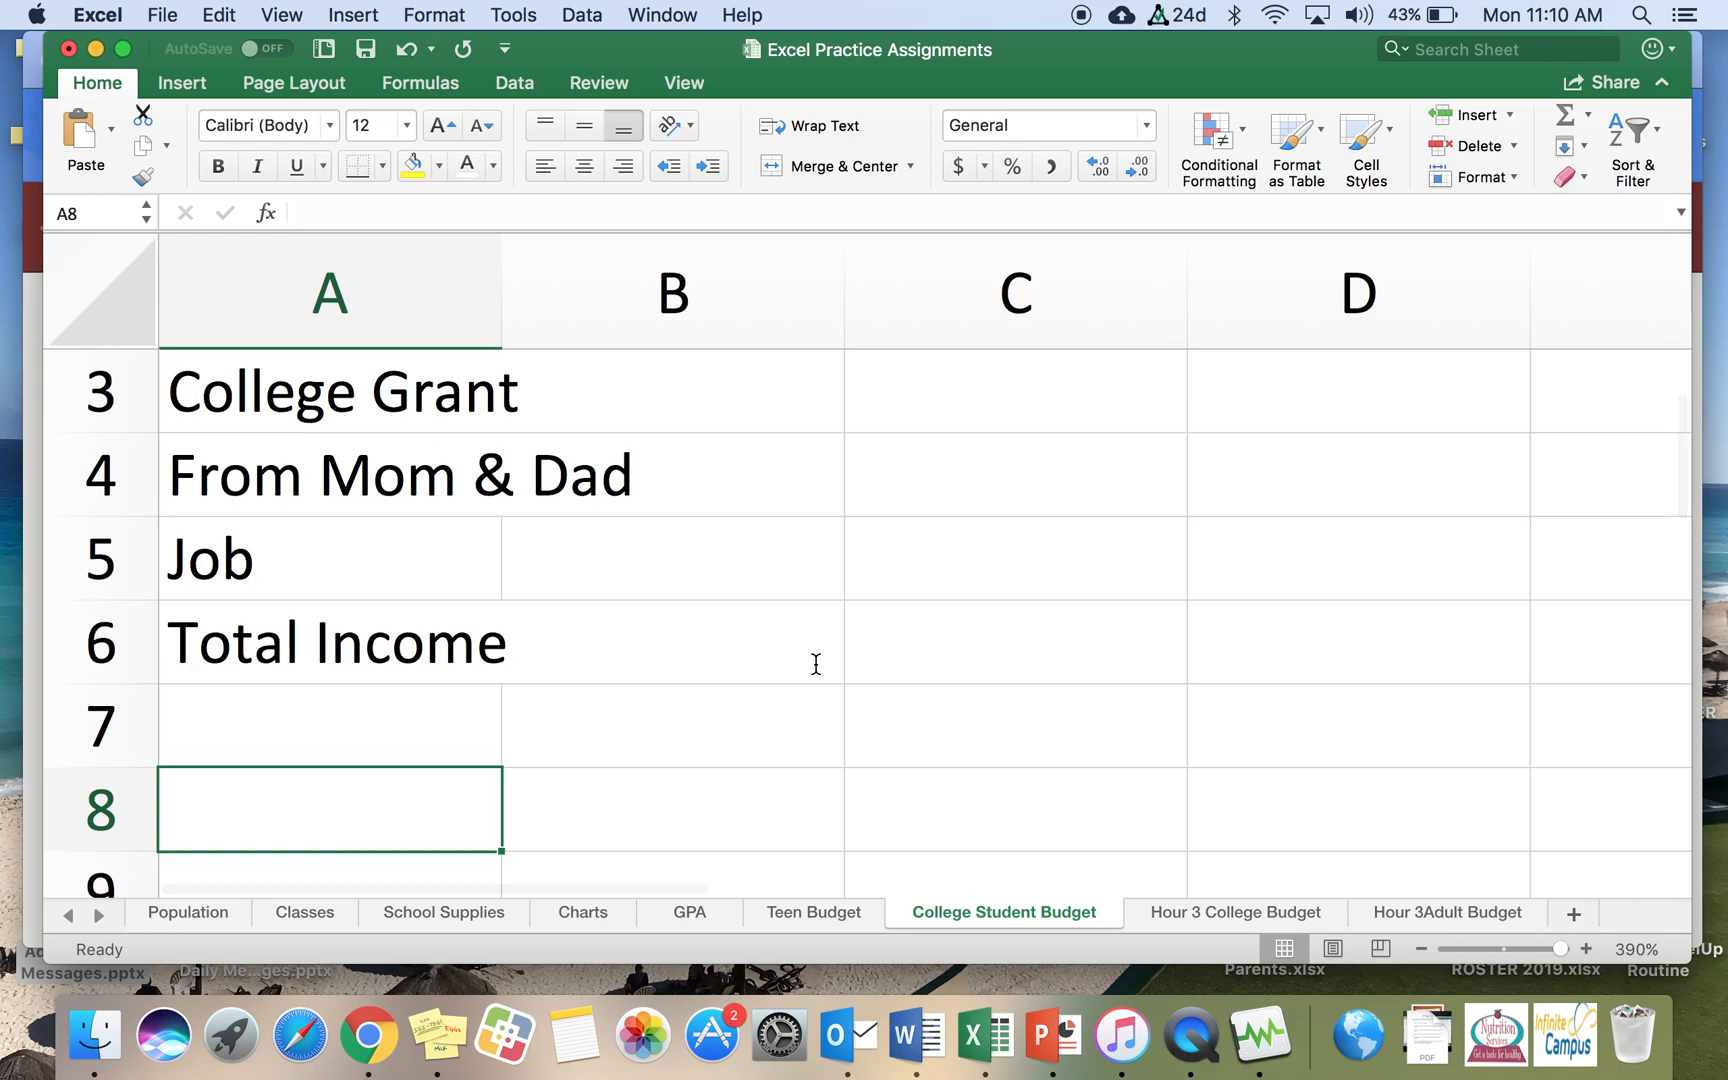
# Step: Enter the heading Semester Expenses in cell A8
pyautogui.write('Sem')
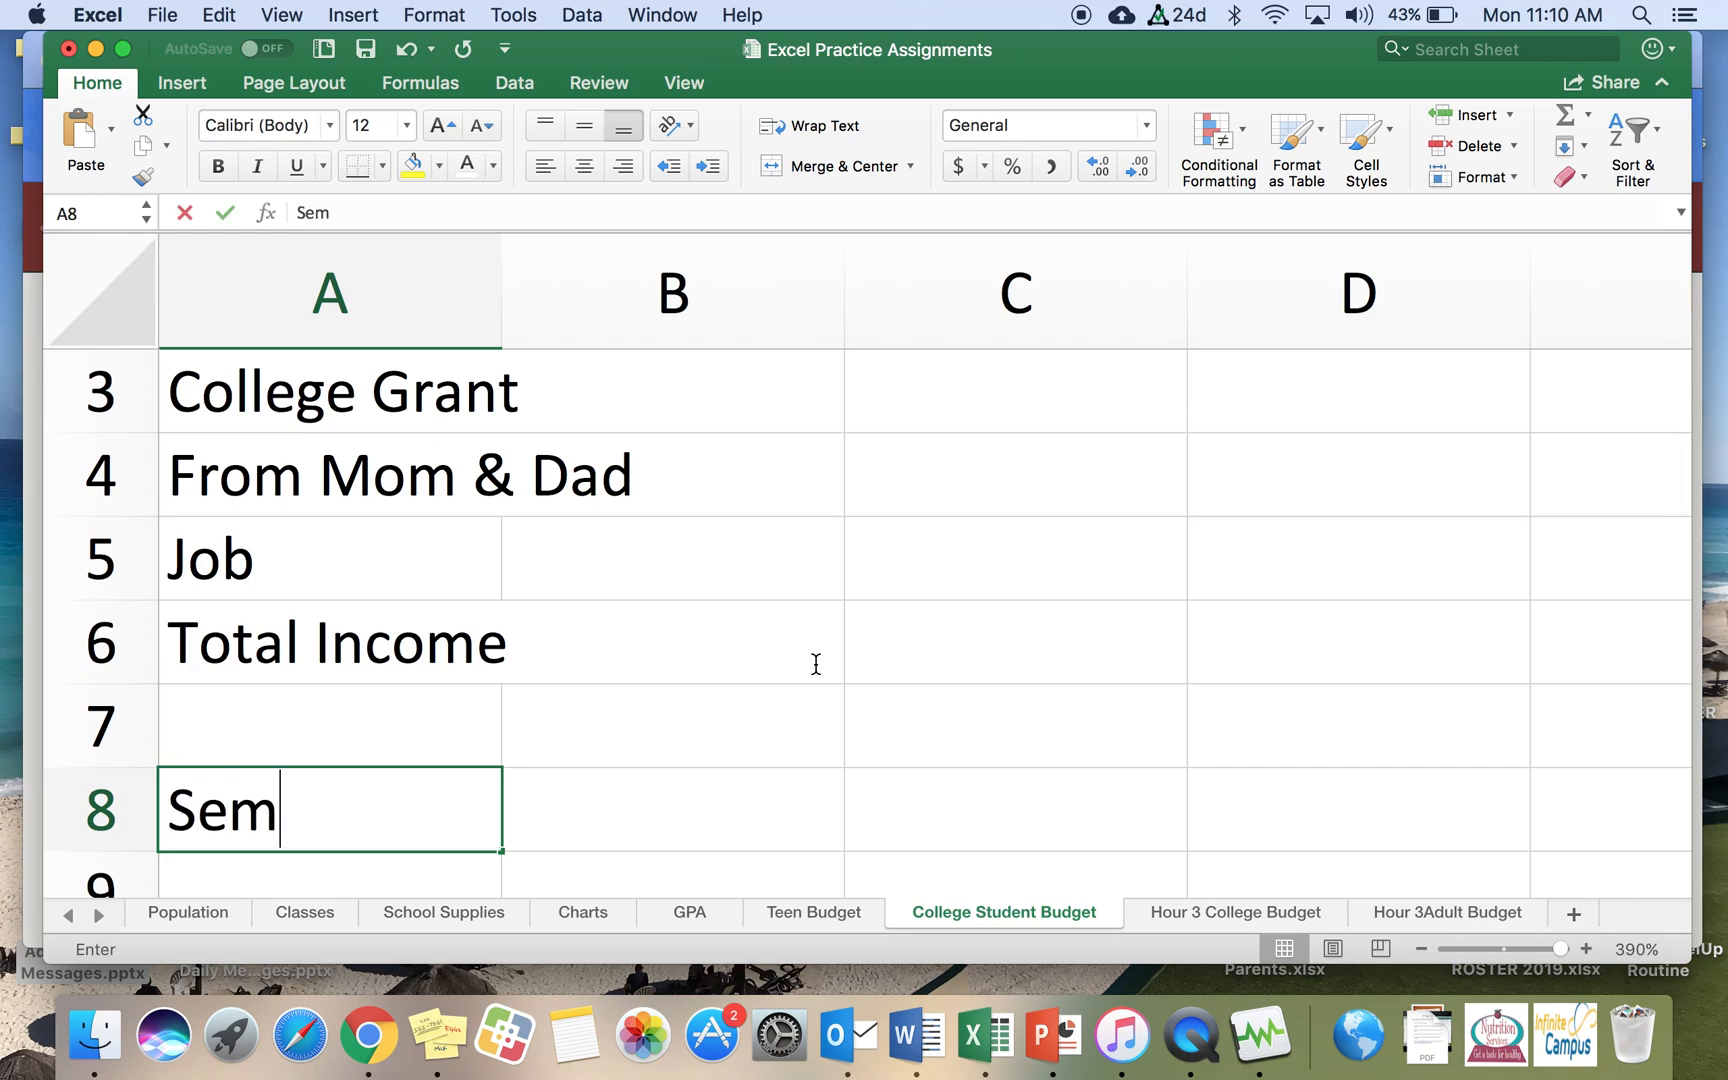
pyautogui.write('ester Expenses')
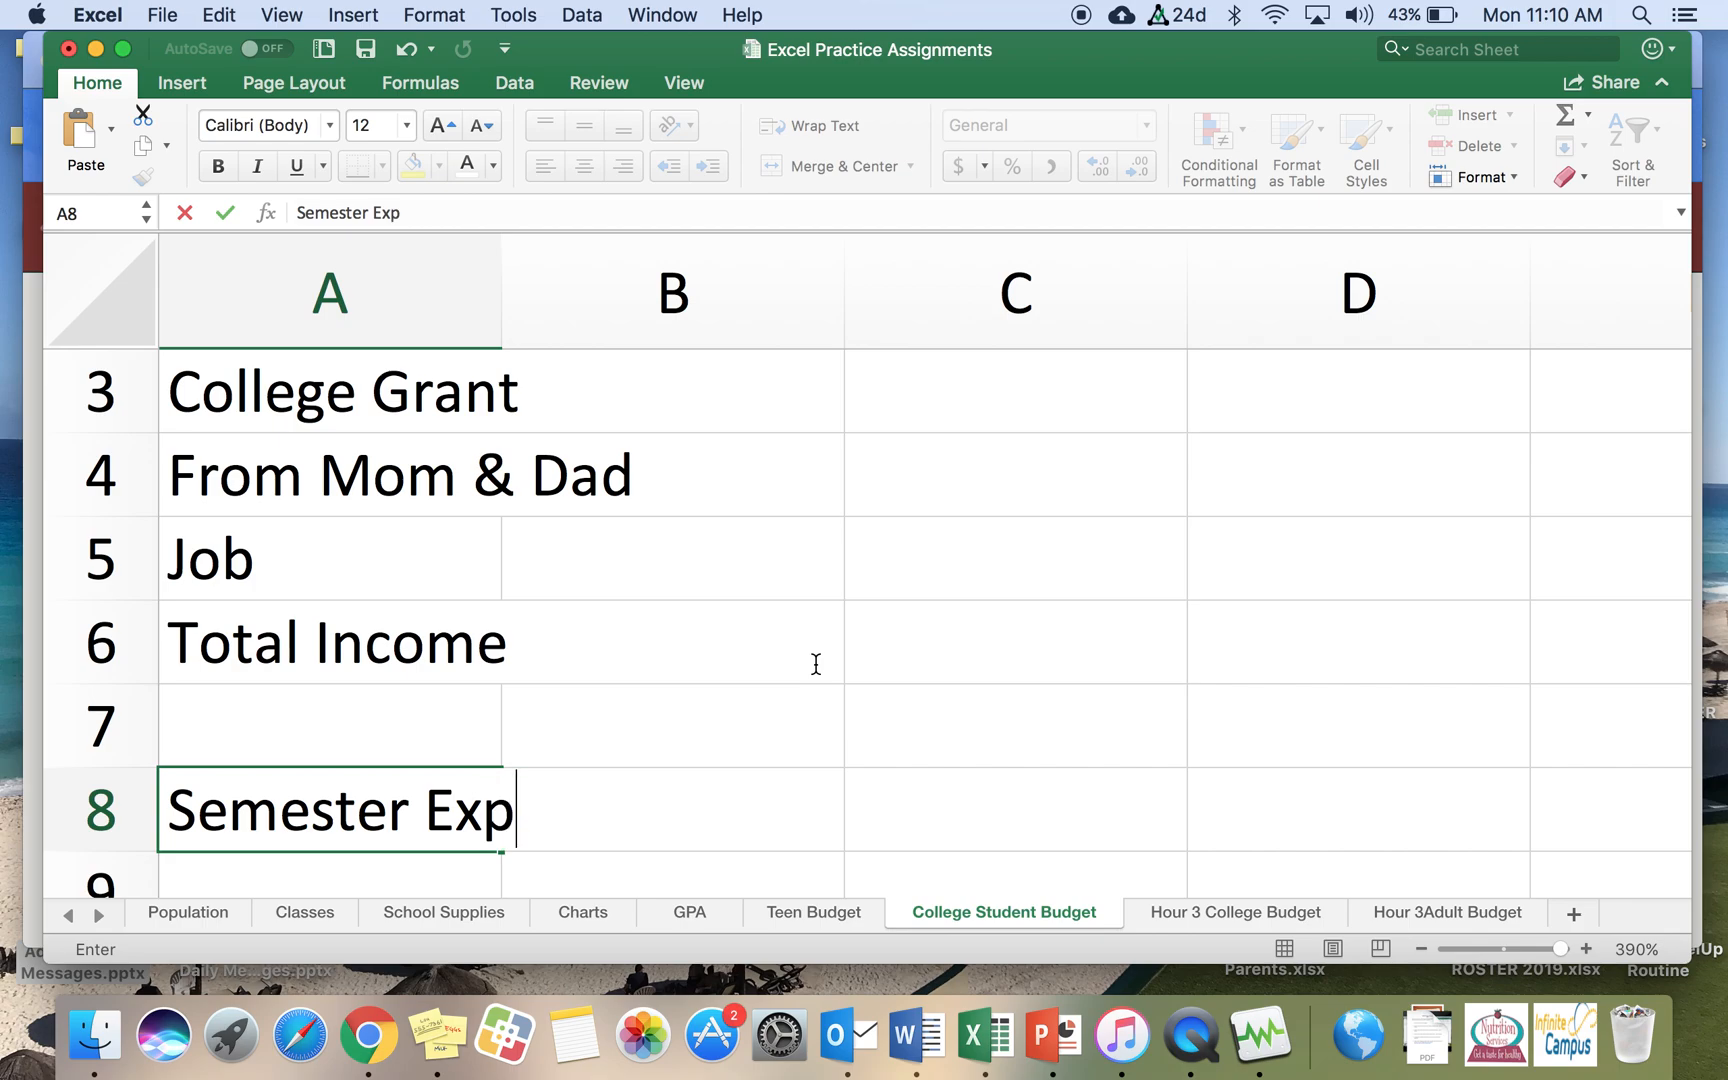
pyautogui.press('Return')
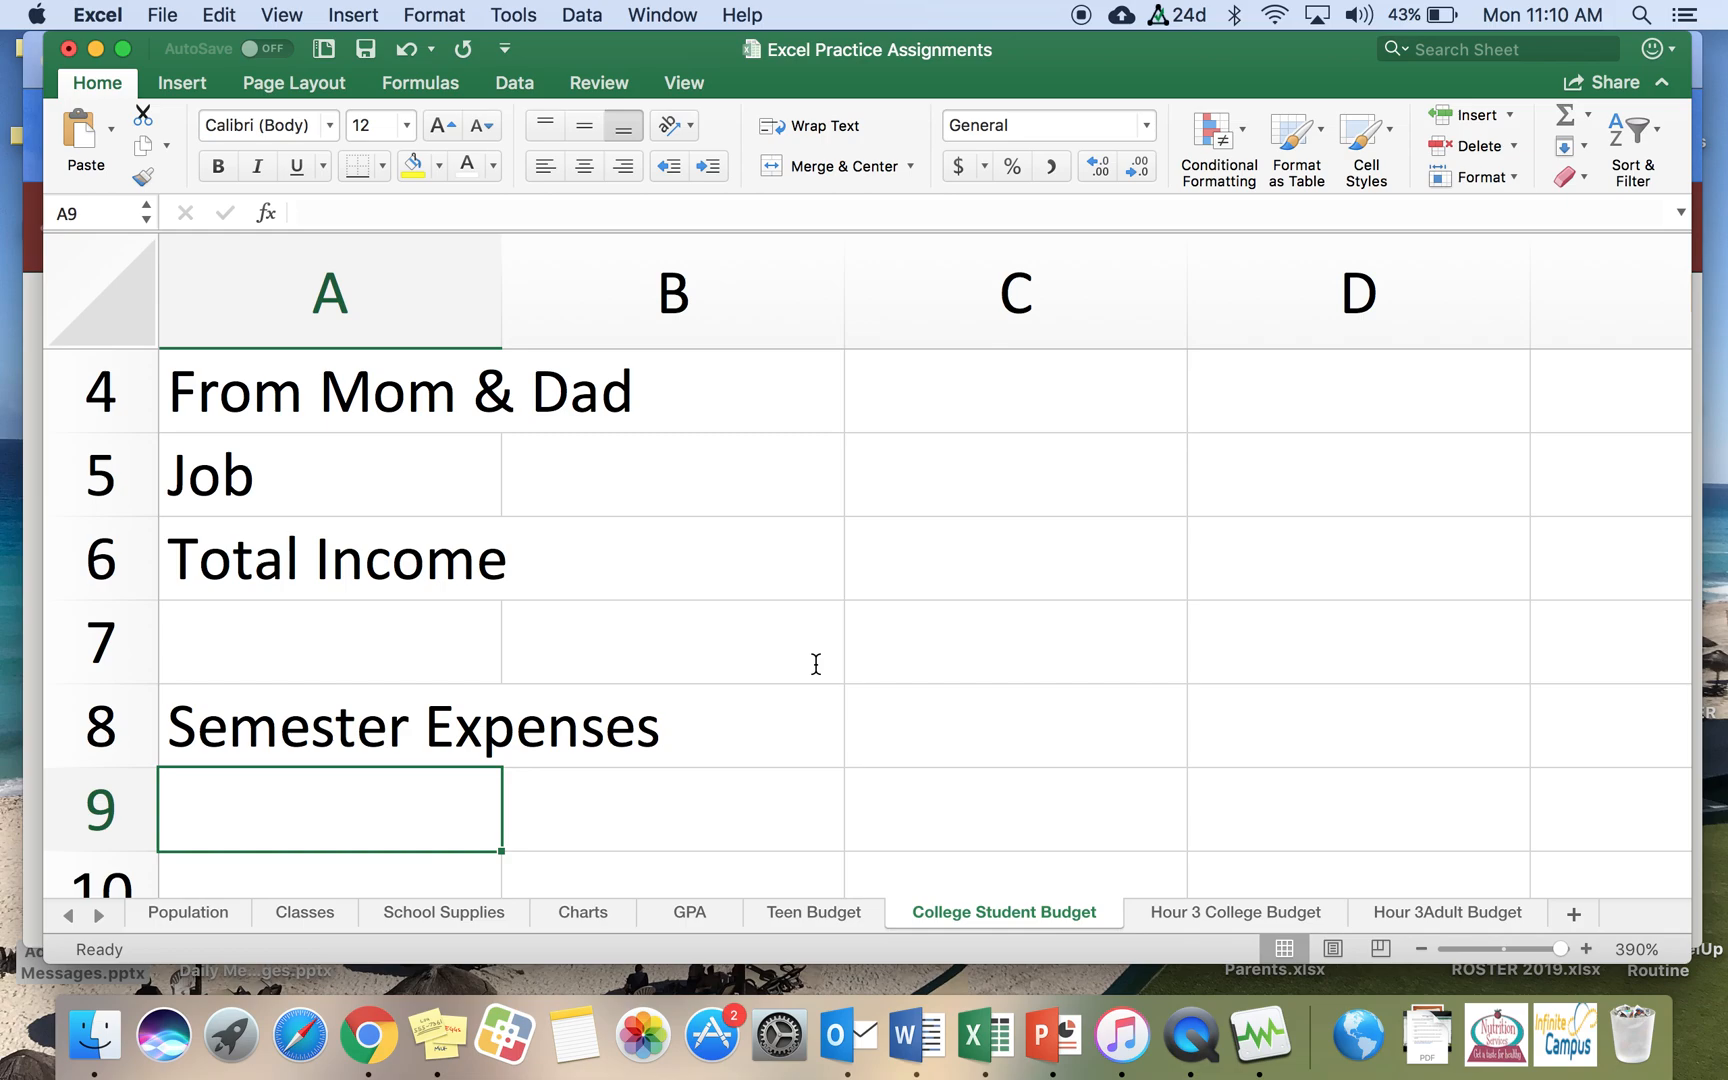
# Step: Enter the expense labels Tuition and Dorm Room (with meals) in cells A9 and A10
pyautogui.write('Tuition')
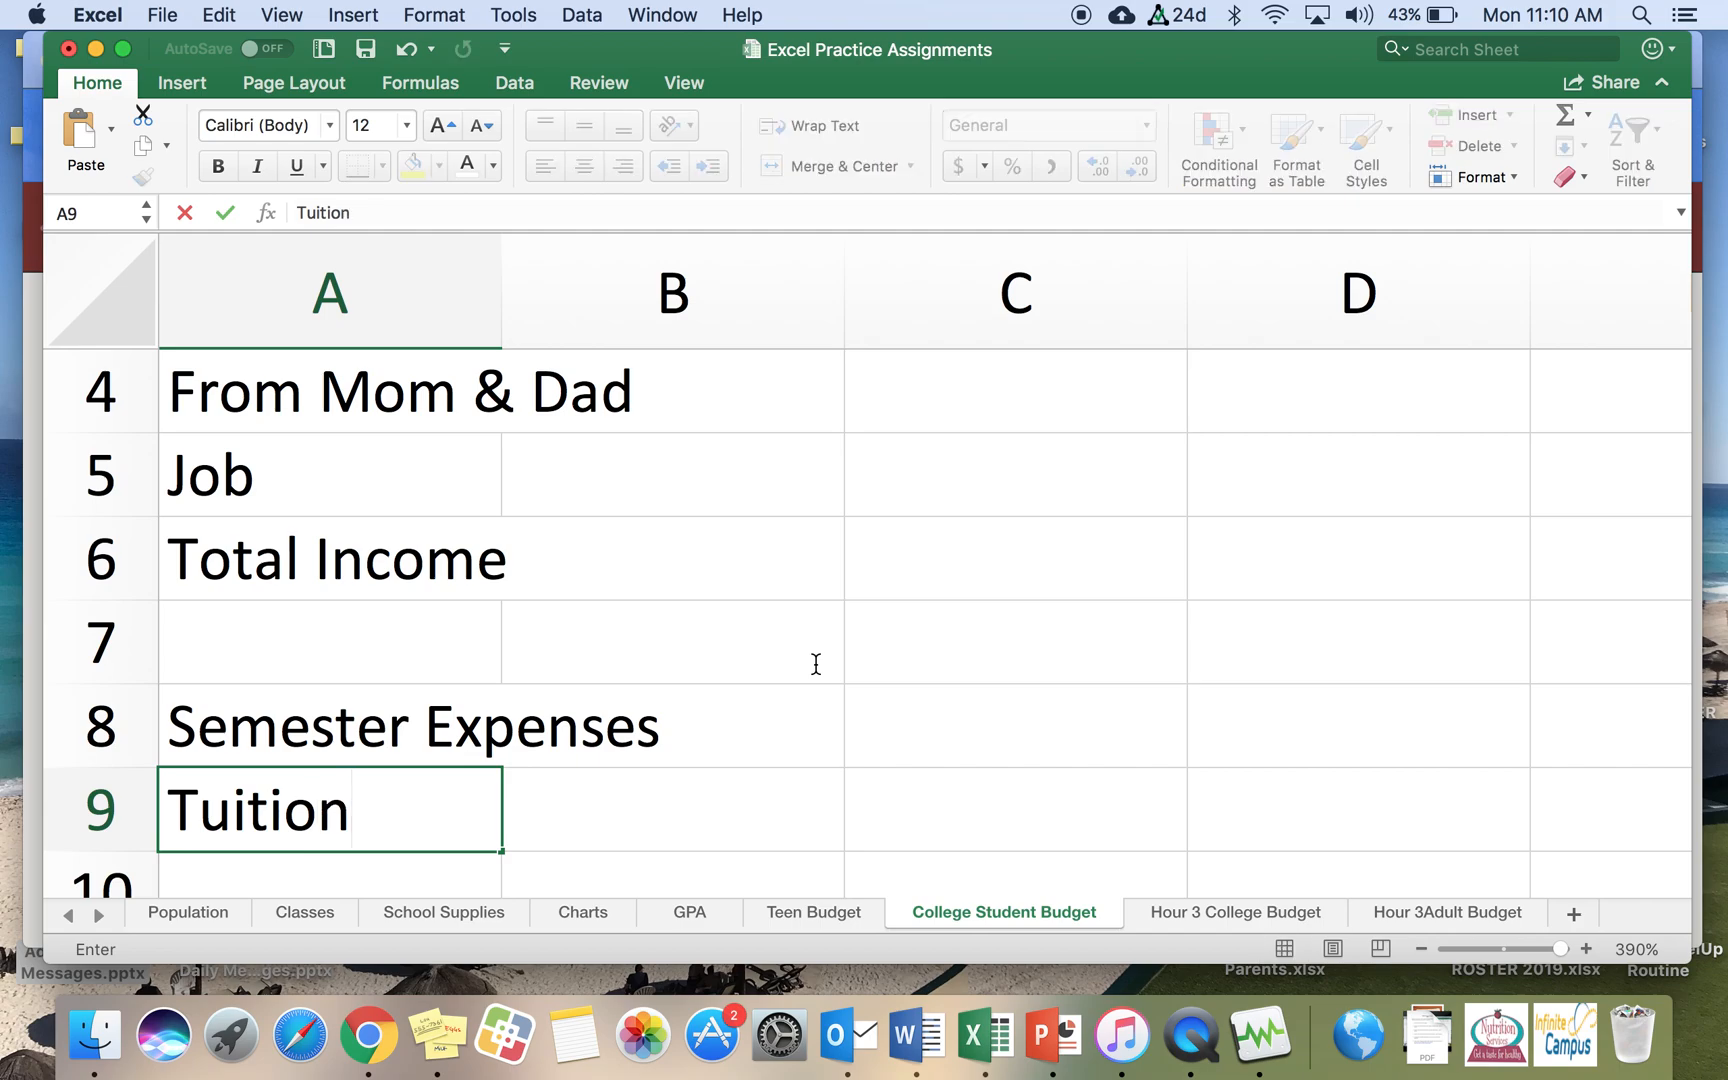
pyautogui.press('Return')
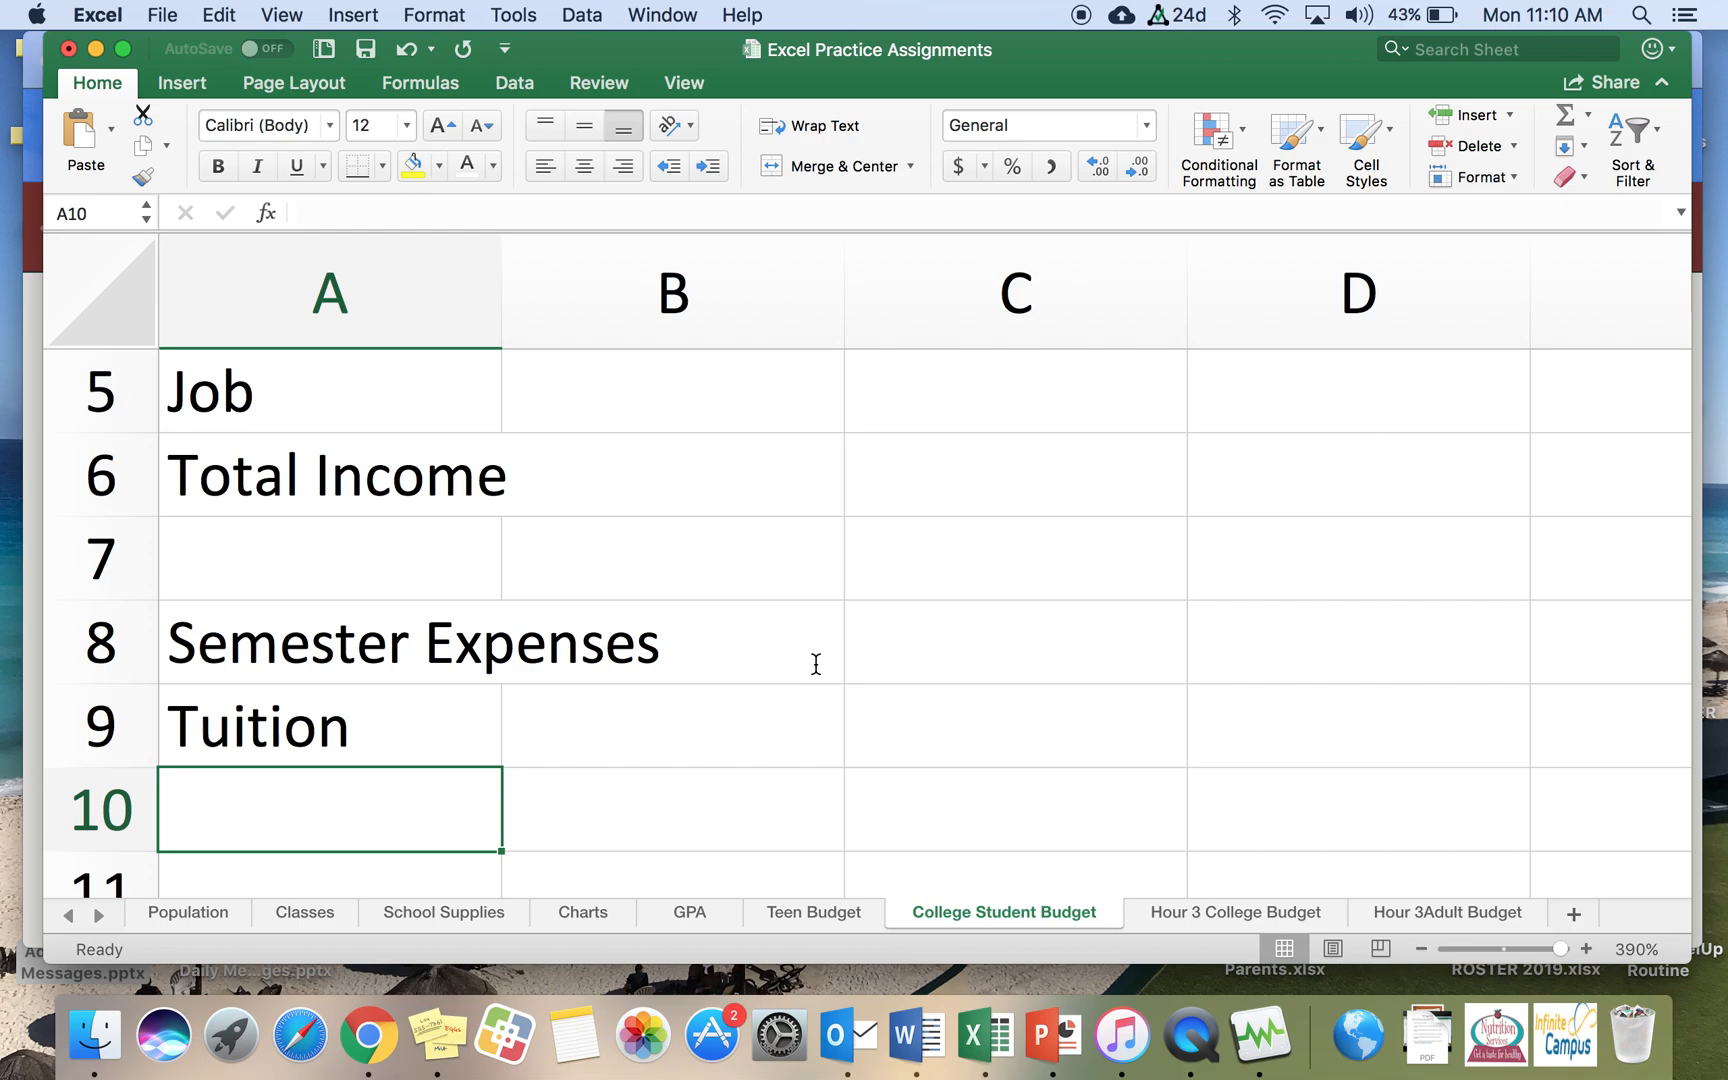
pyautogui.write('D')
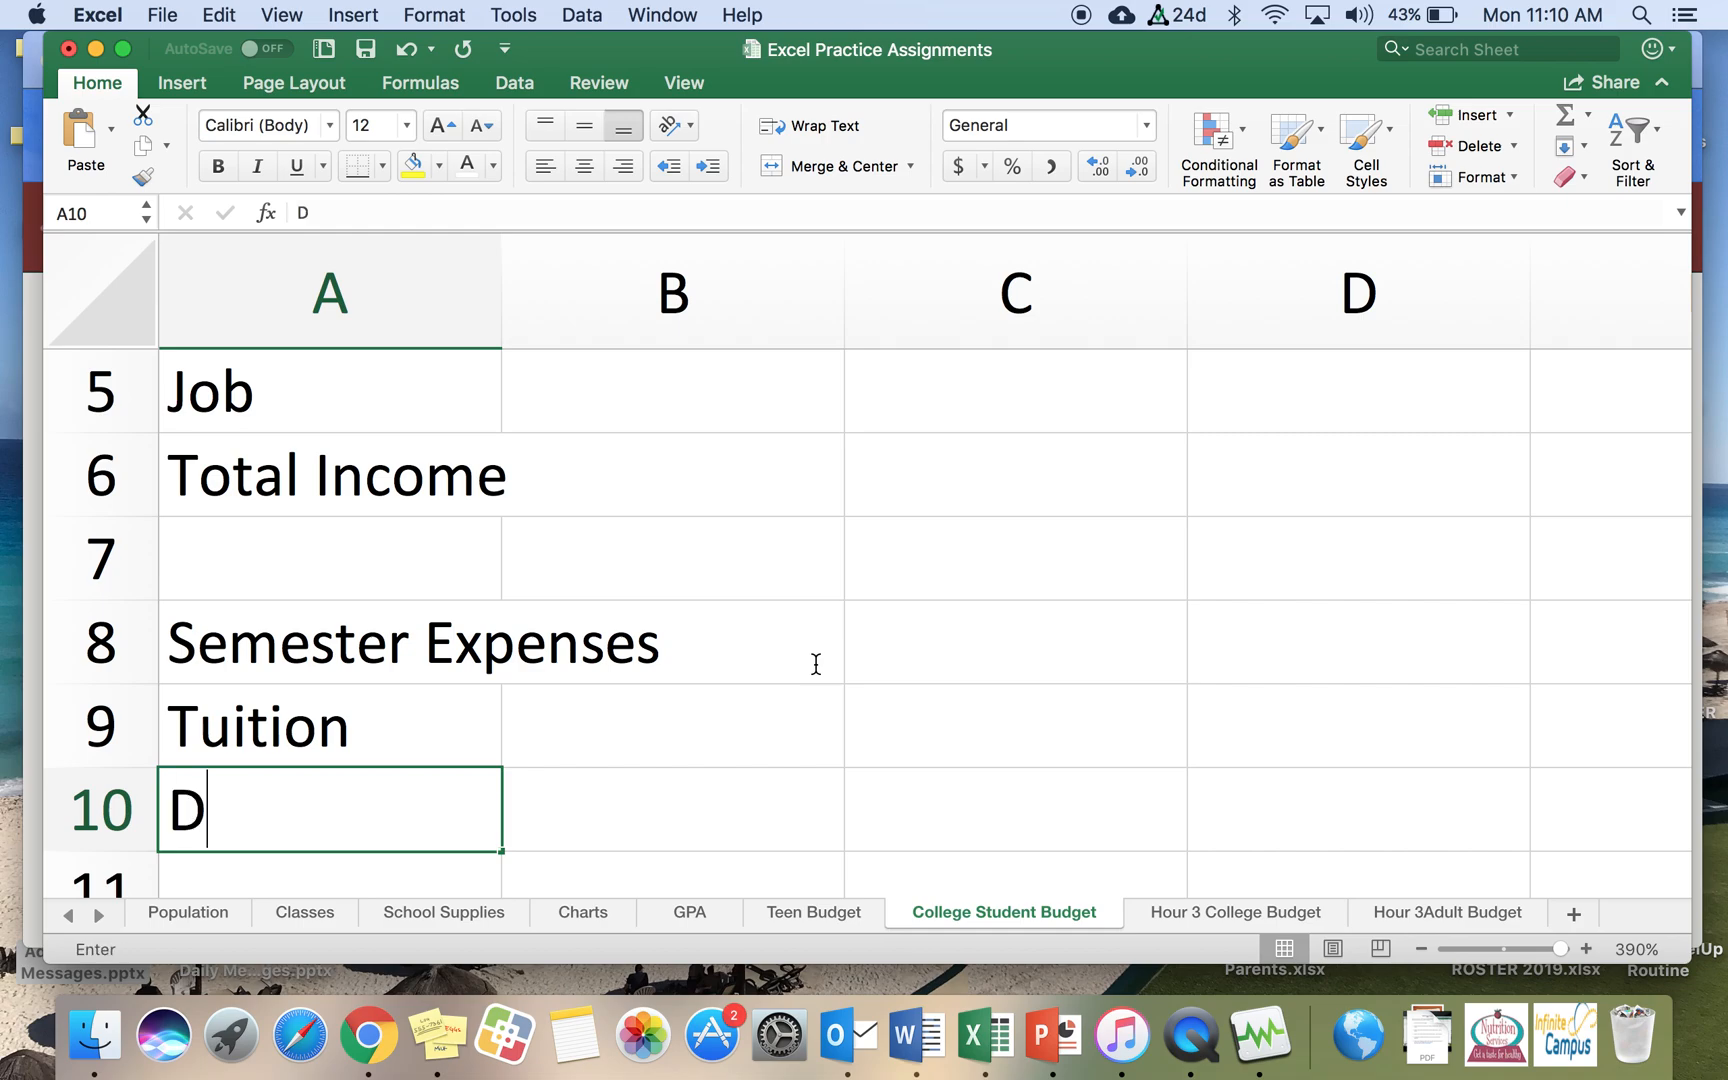
pyautogui.write('orm Room')
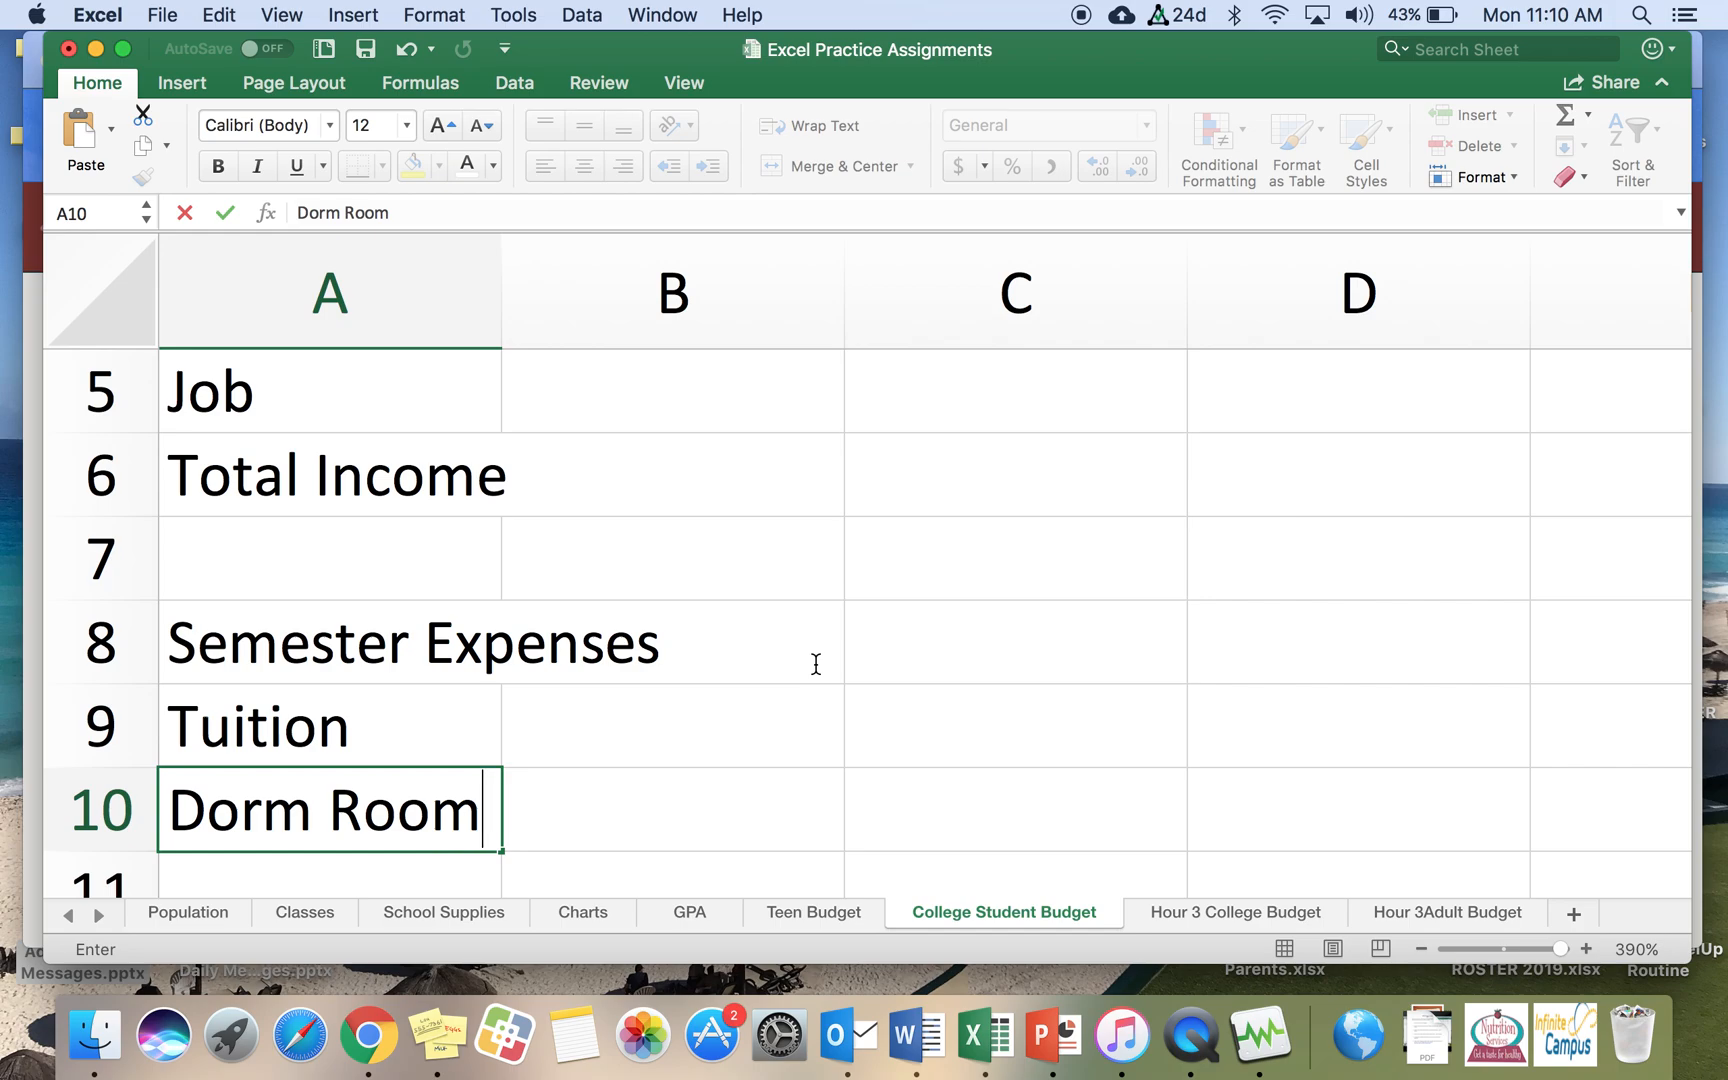
pyautogui.write(' (with meals')
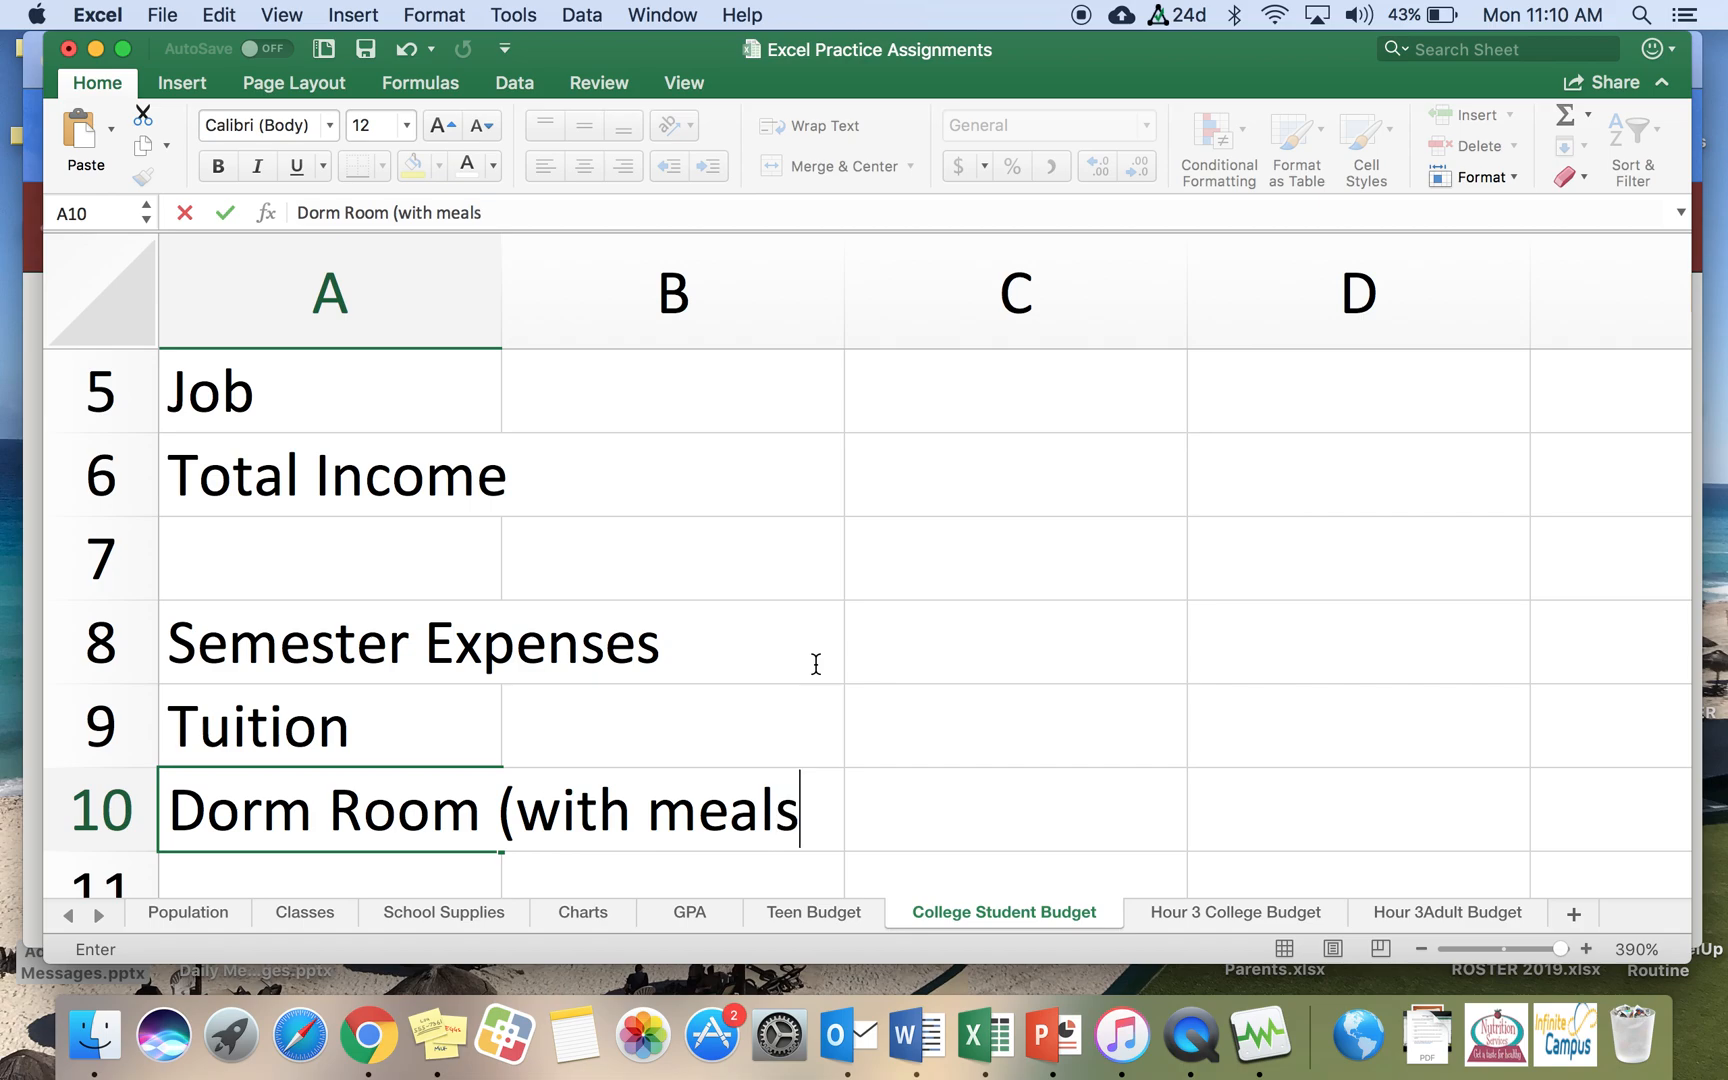
pyautogui.write(')')
pyautogui.press('Return')
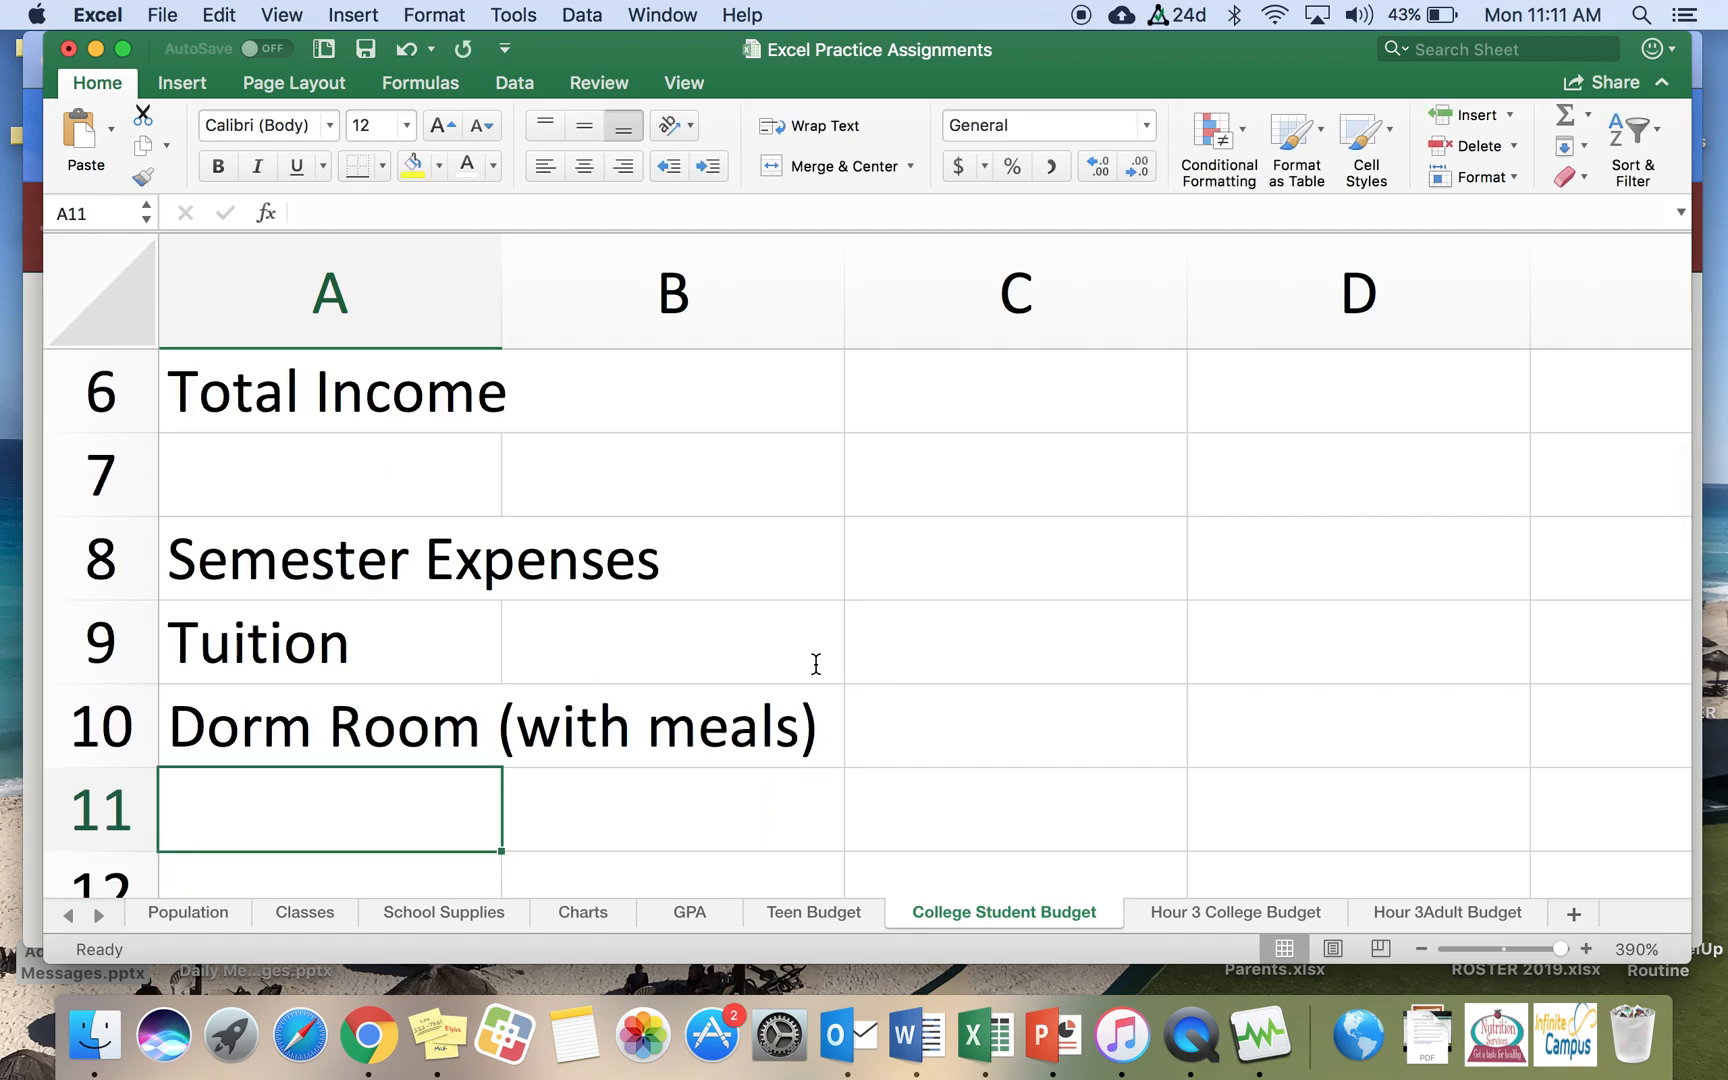
# Step: Widen column A to fit the longest label and enter Books in cell A11
pyautogui.moveTo(500, 297); pyautogui.dragTo(829, 365)
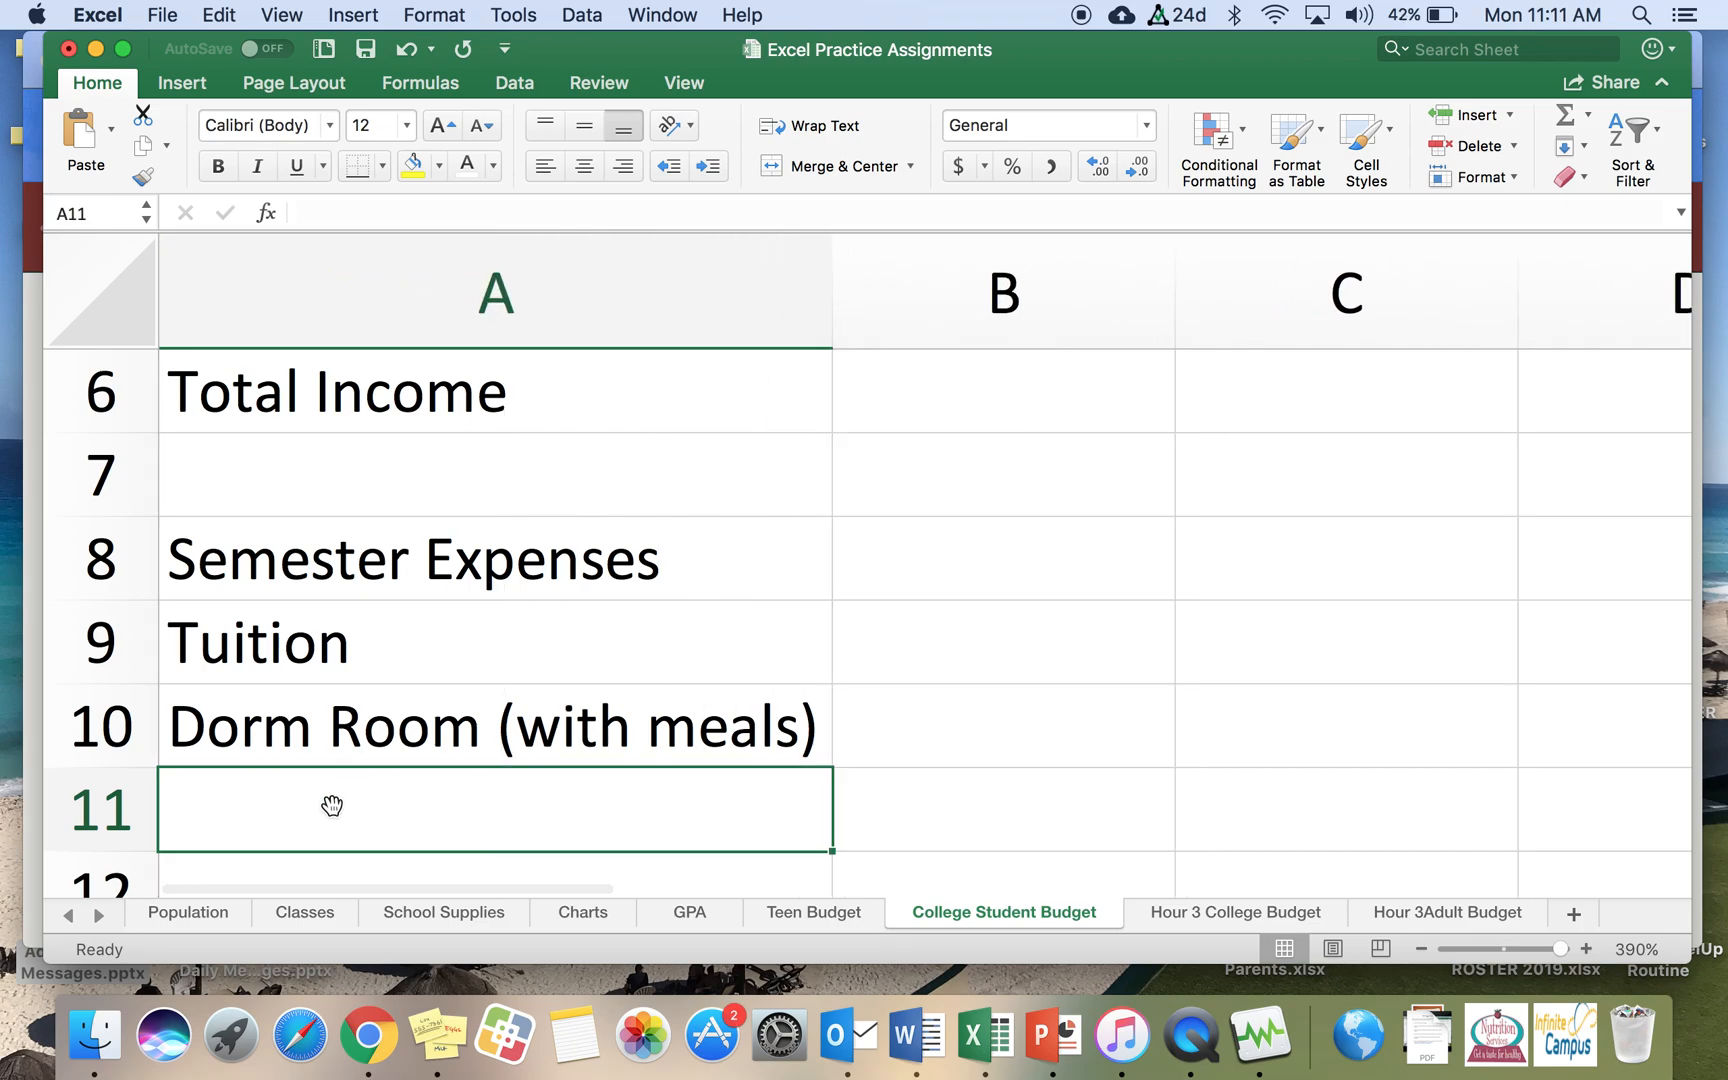
pyautogui.write('Books')
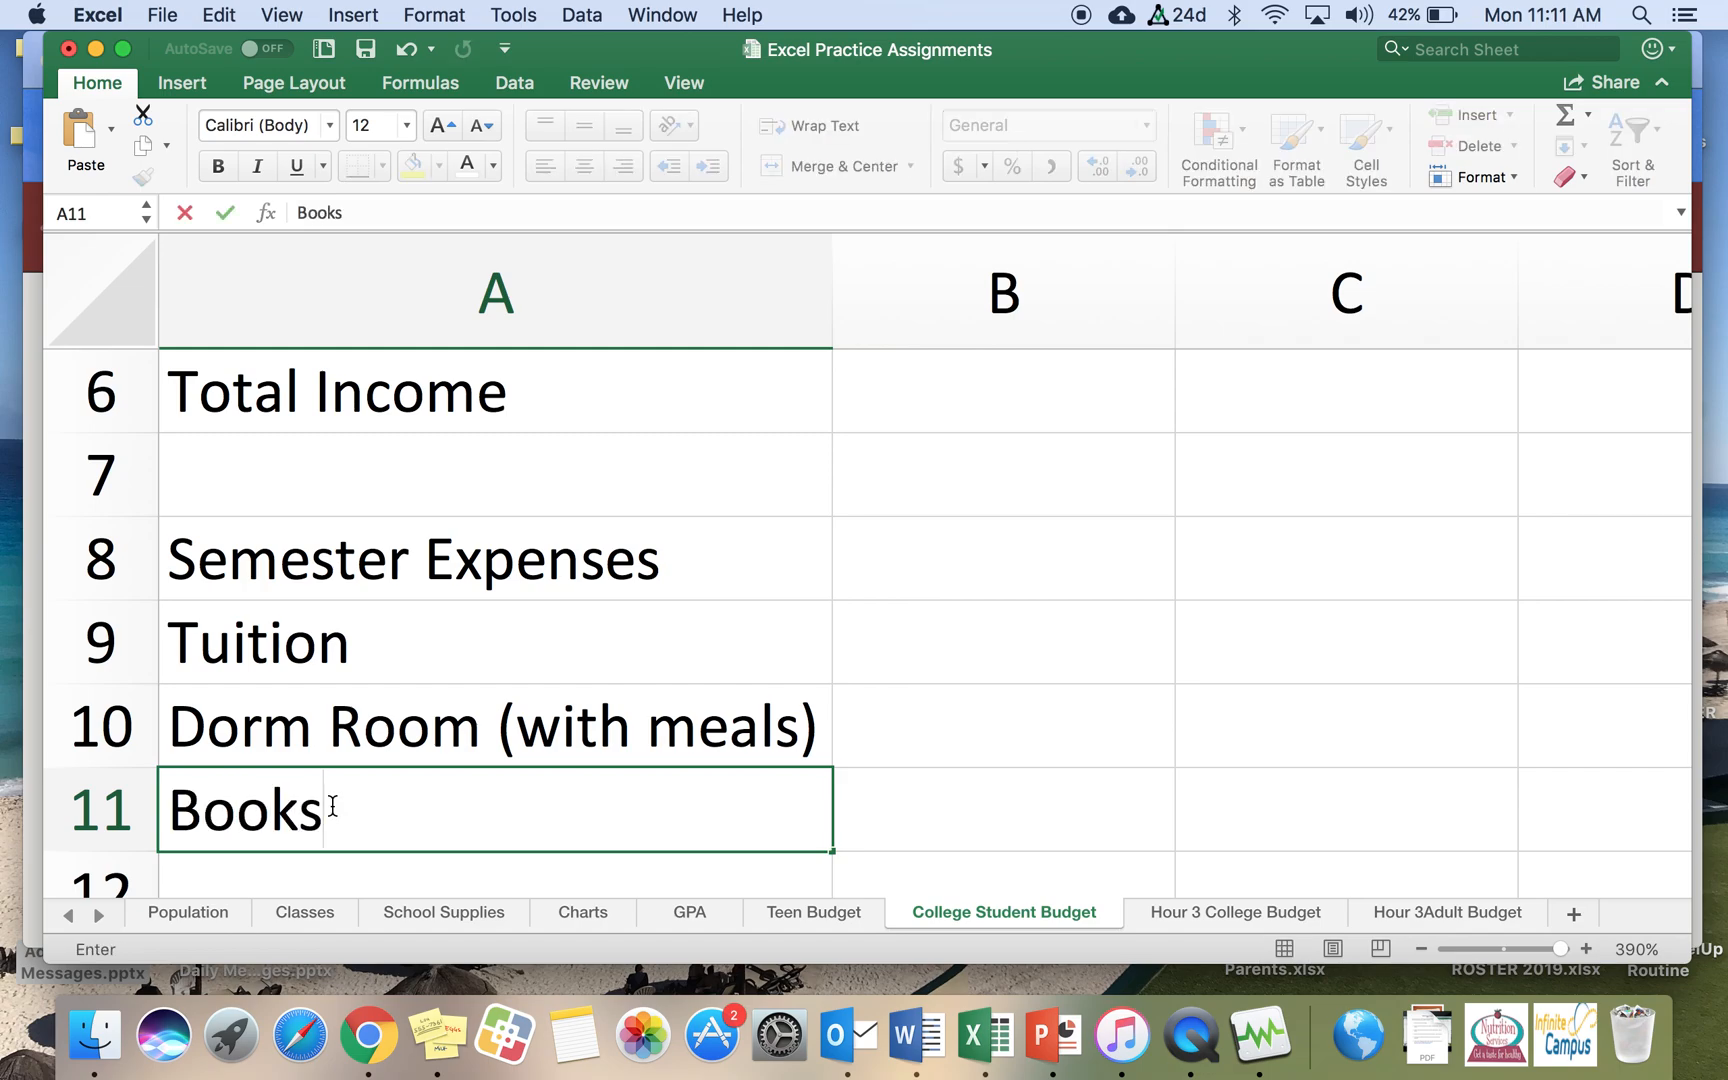
pyautogui.press('Return')
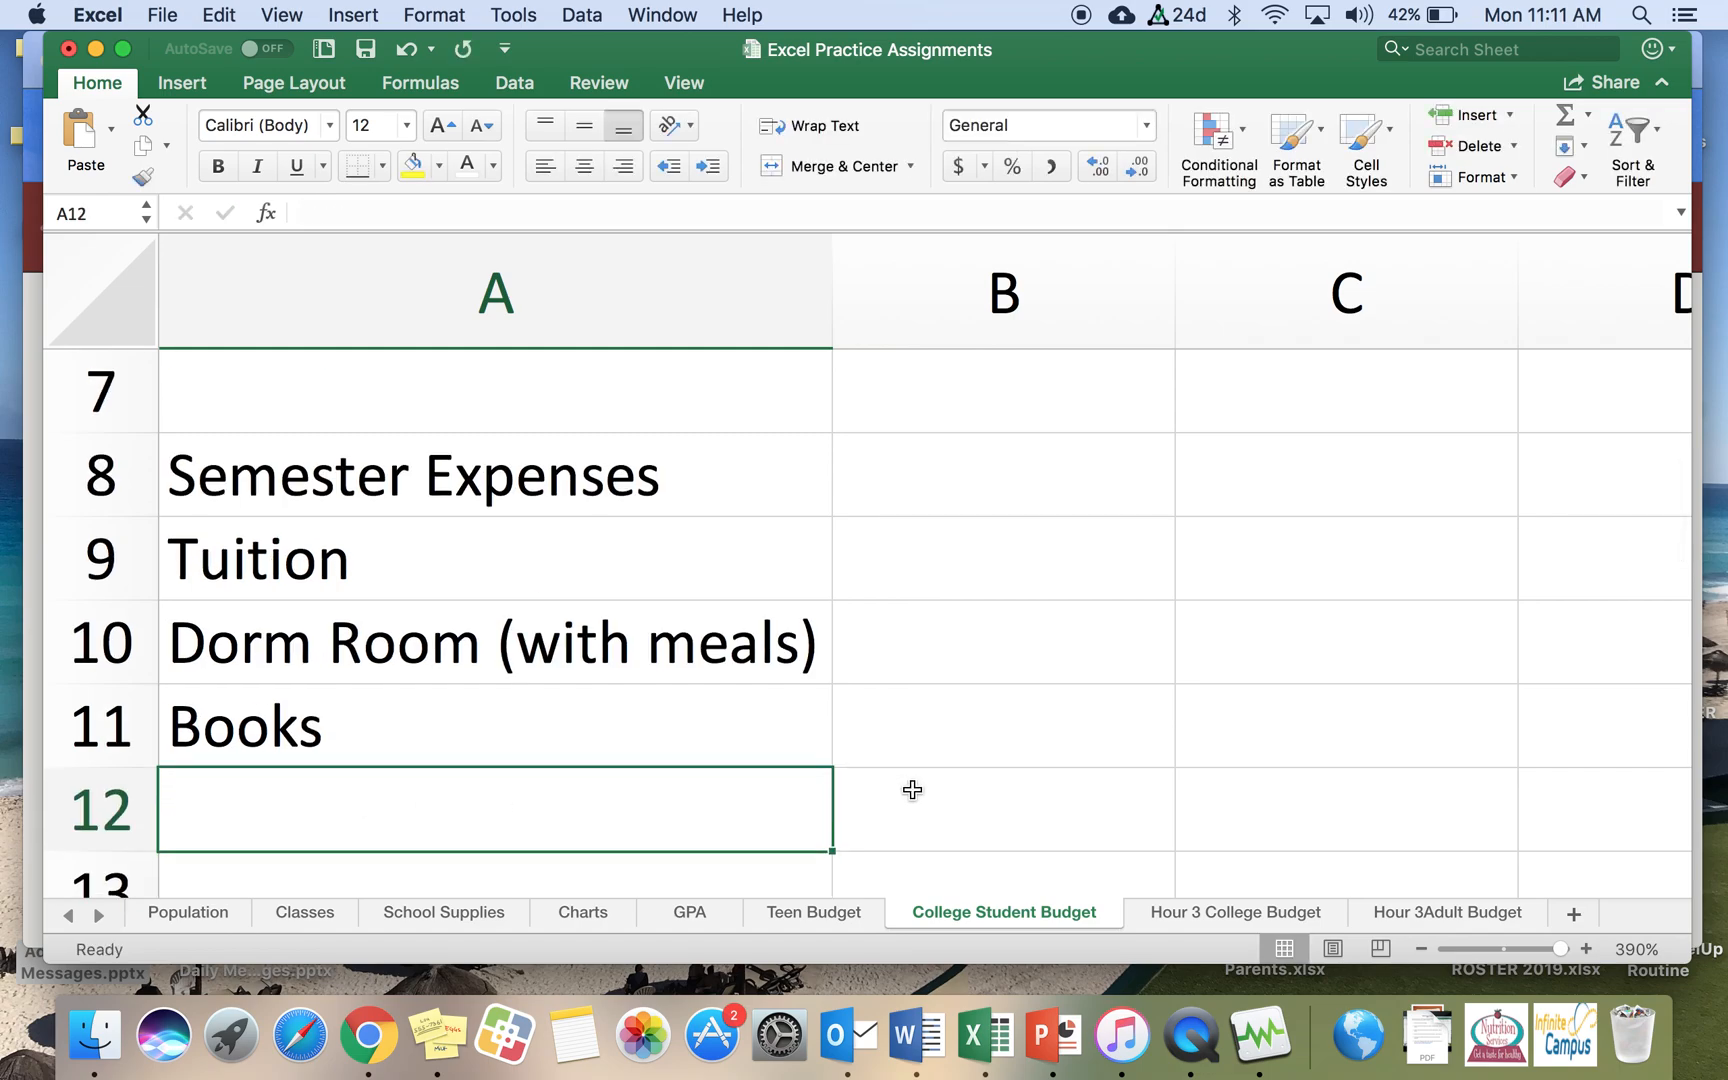
# Step: Enter the expense labels College Fees and Health Insurance in cells A12 and A13
pyautogui.write('C')
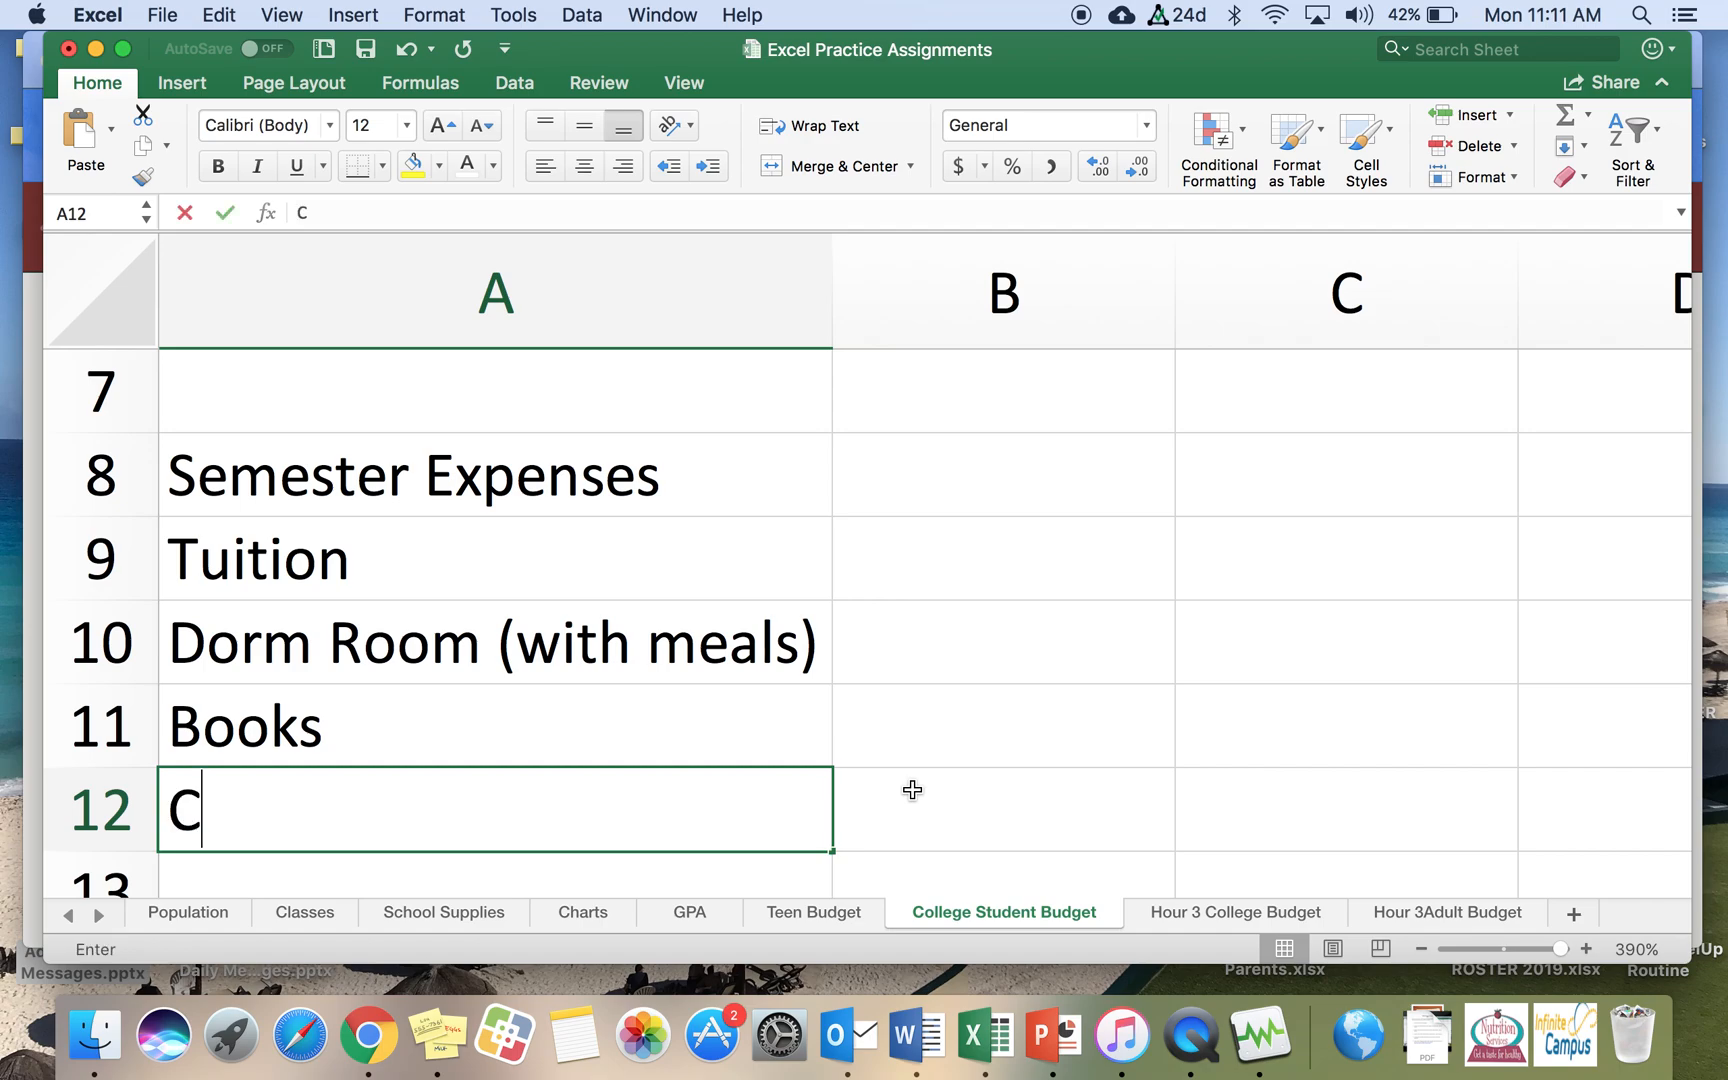
pyautogui.write('ollege Fees')
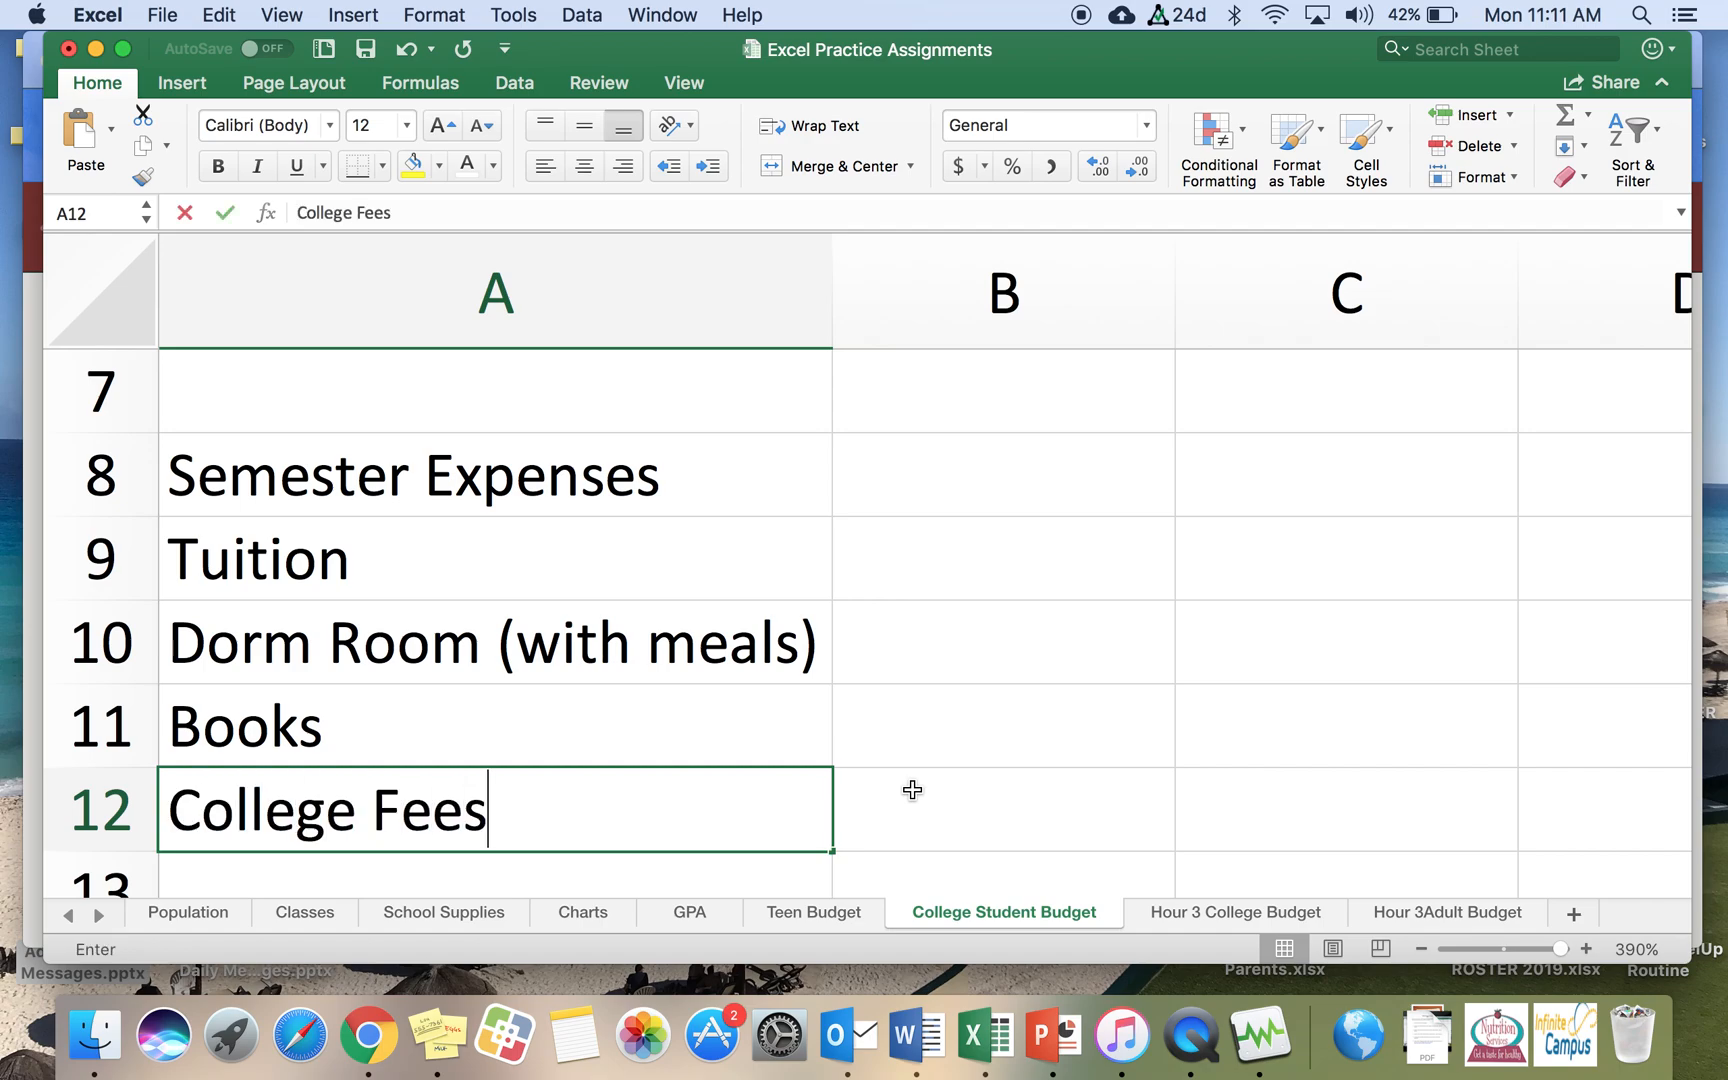
pyautogui.press('Return')
pyautogui.write('Healt')
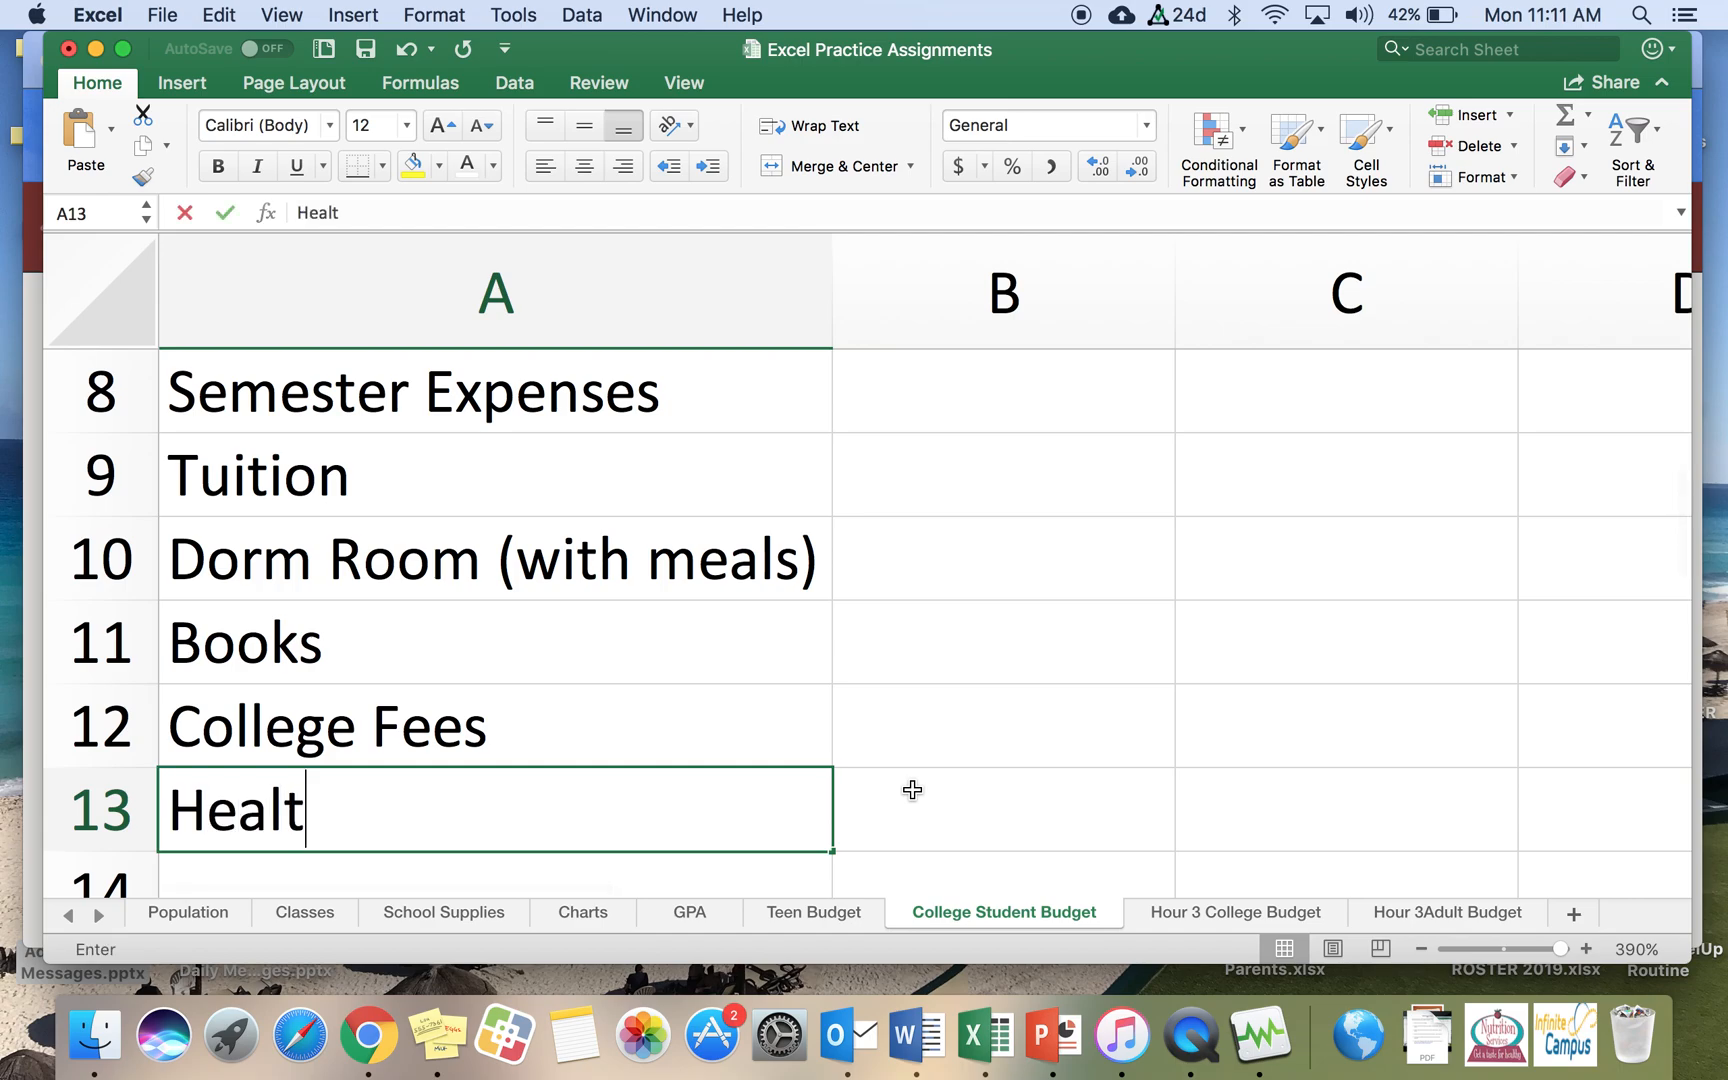
pyautogui.write('h Insurance')
pyautogui.press('Return')
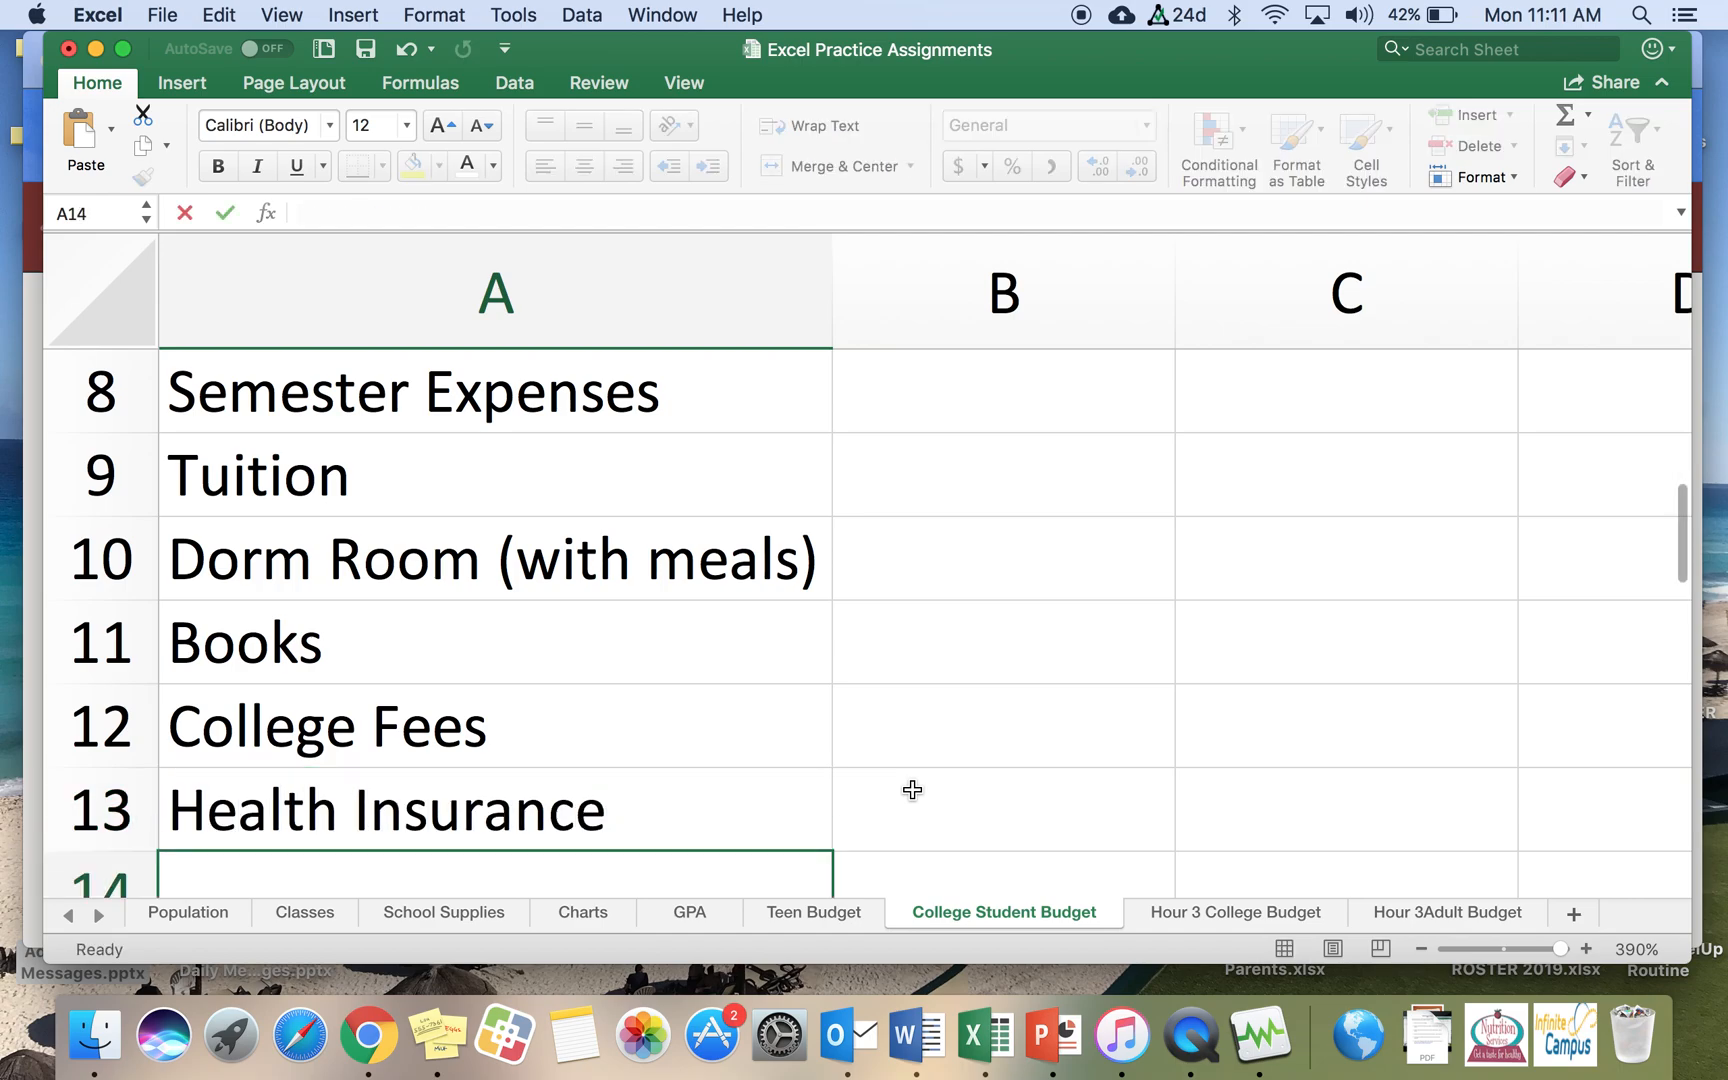
# Step: Enter the expense labels Gas/Oil and Car Insurance in cells A14 and A15
pyautogui.write('Ga')
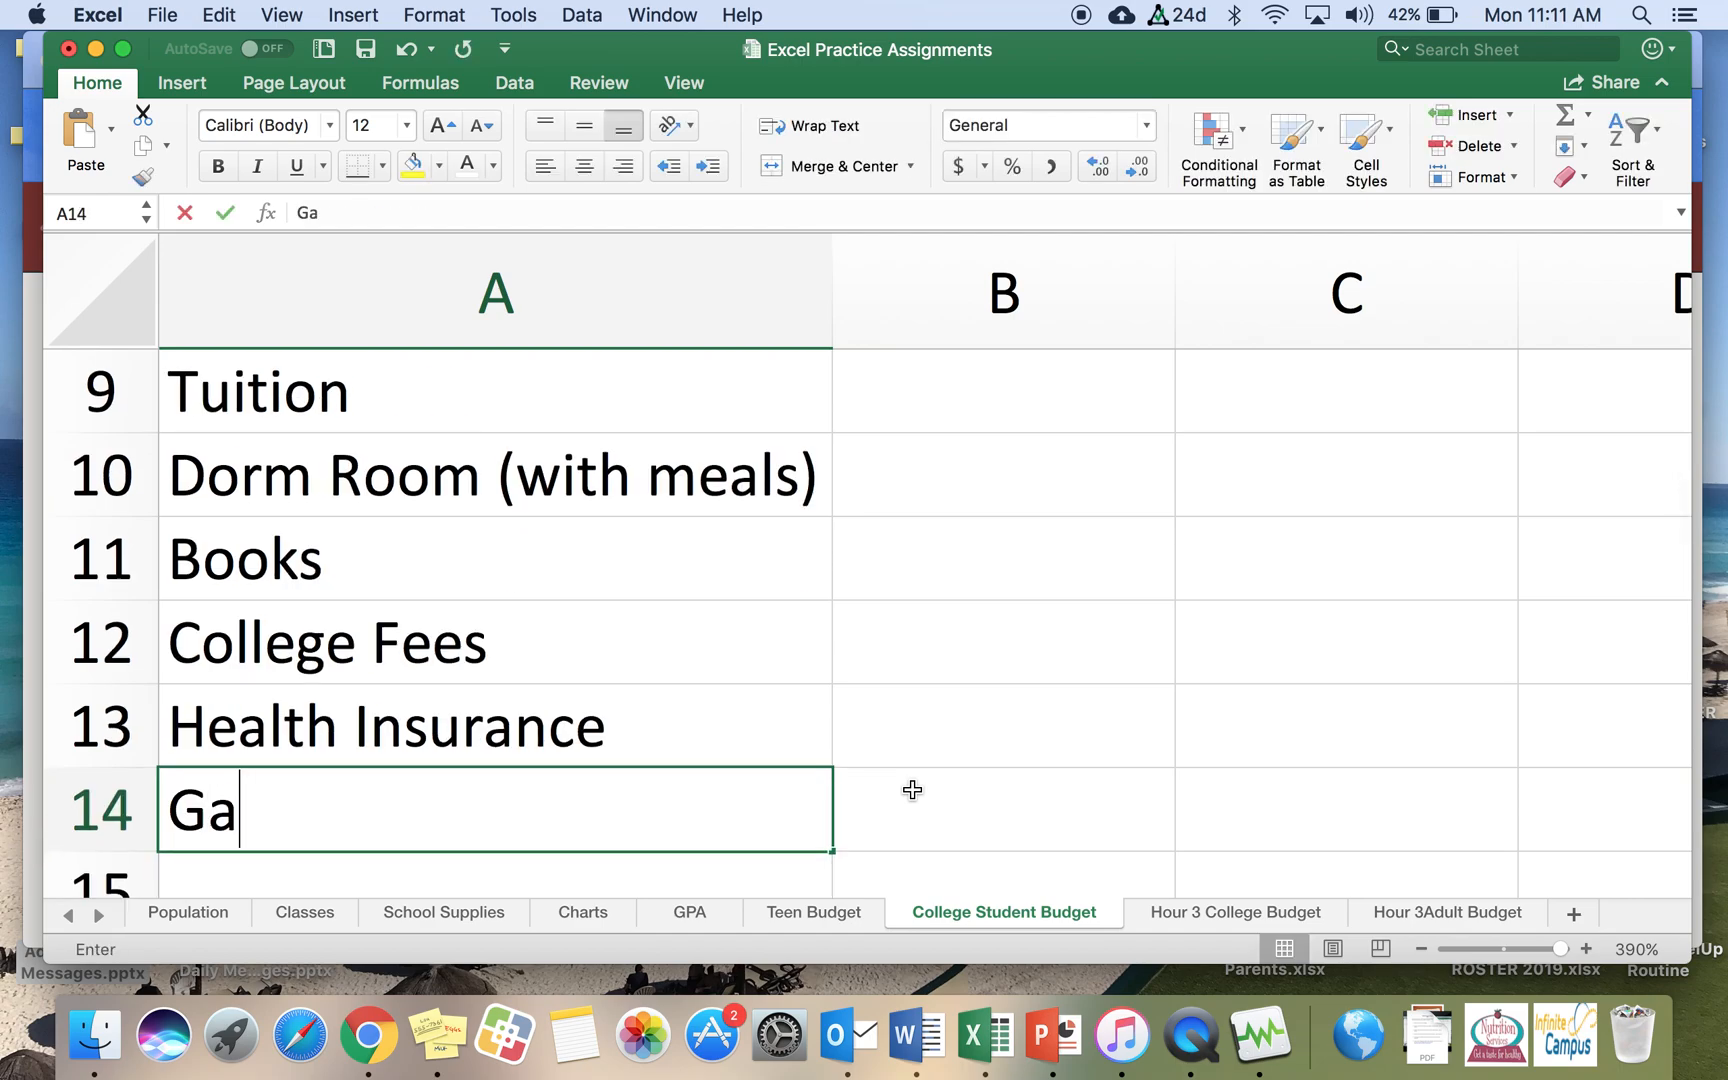
pyautogui.write('s/Oil')
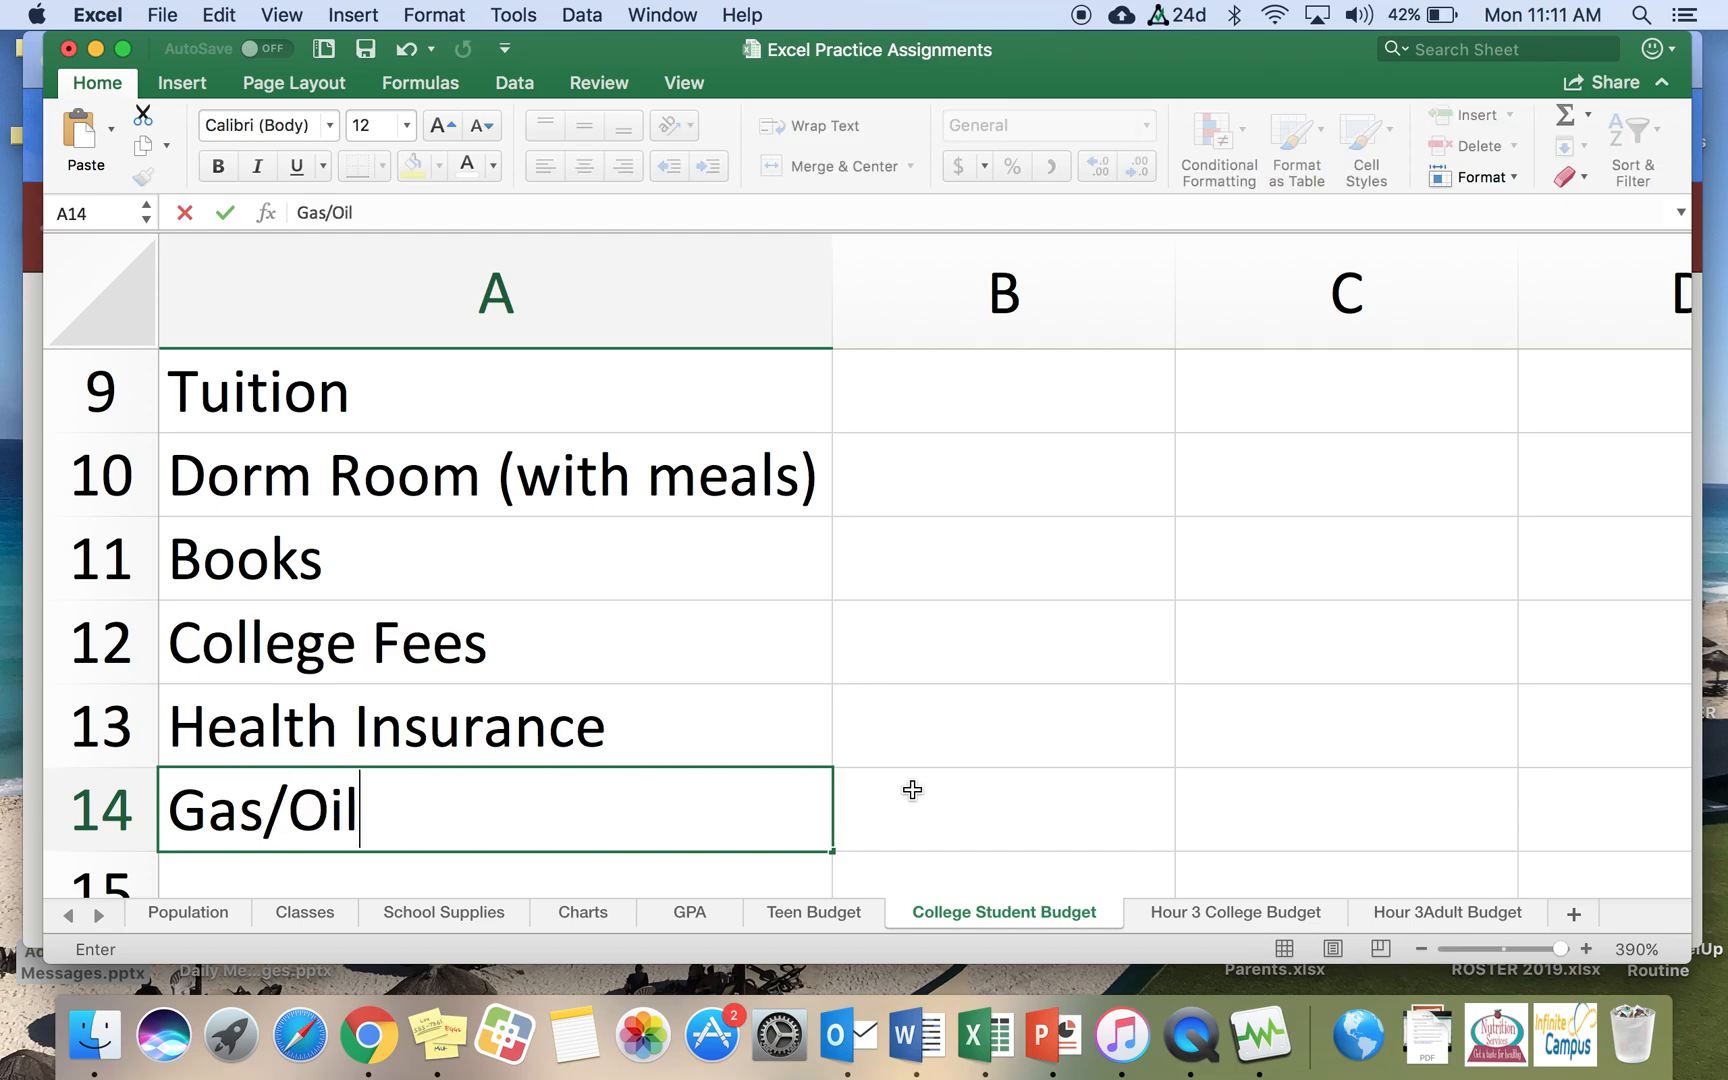
pyautogui.press('Return')
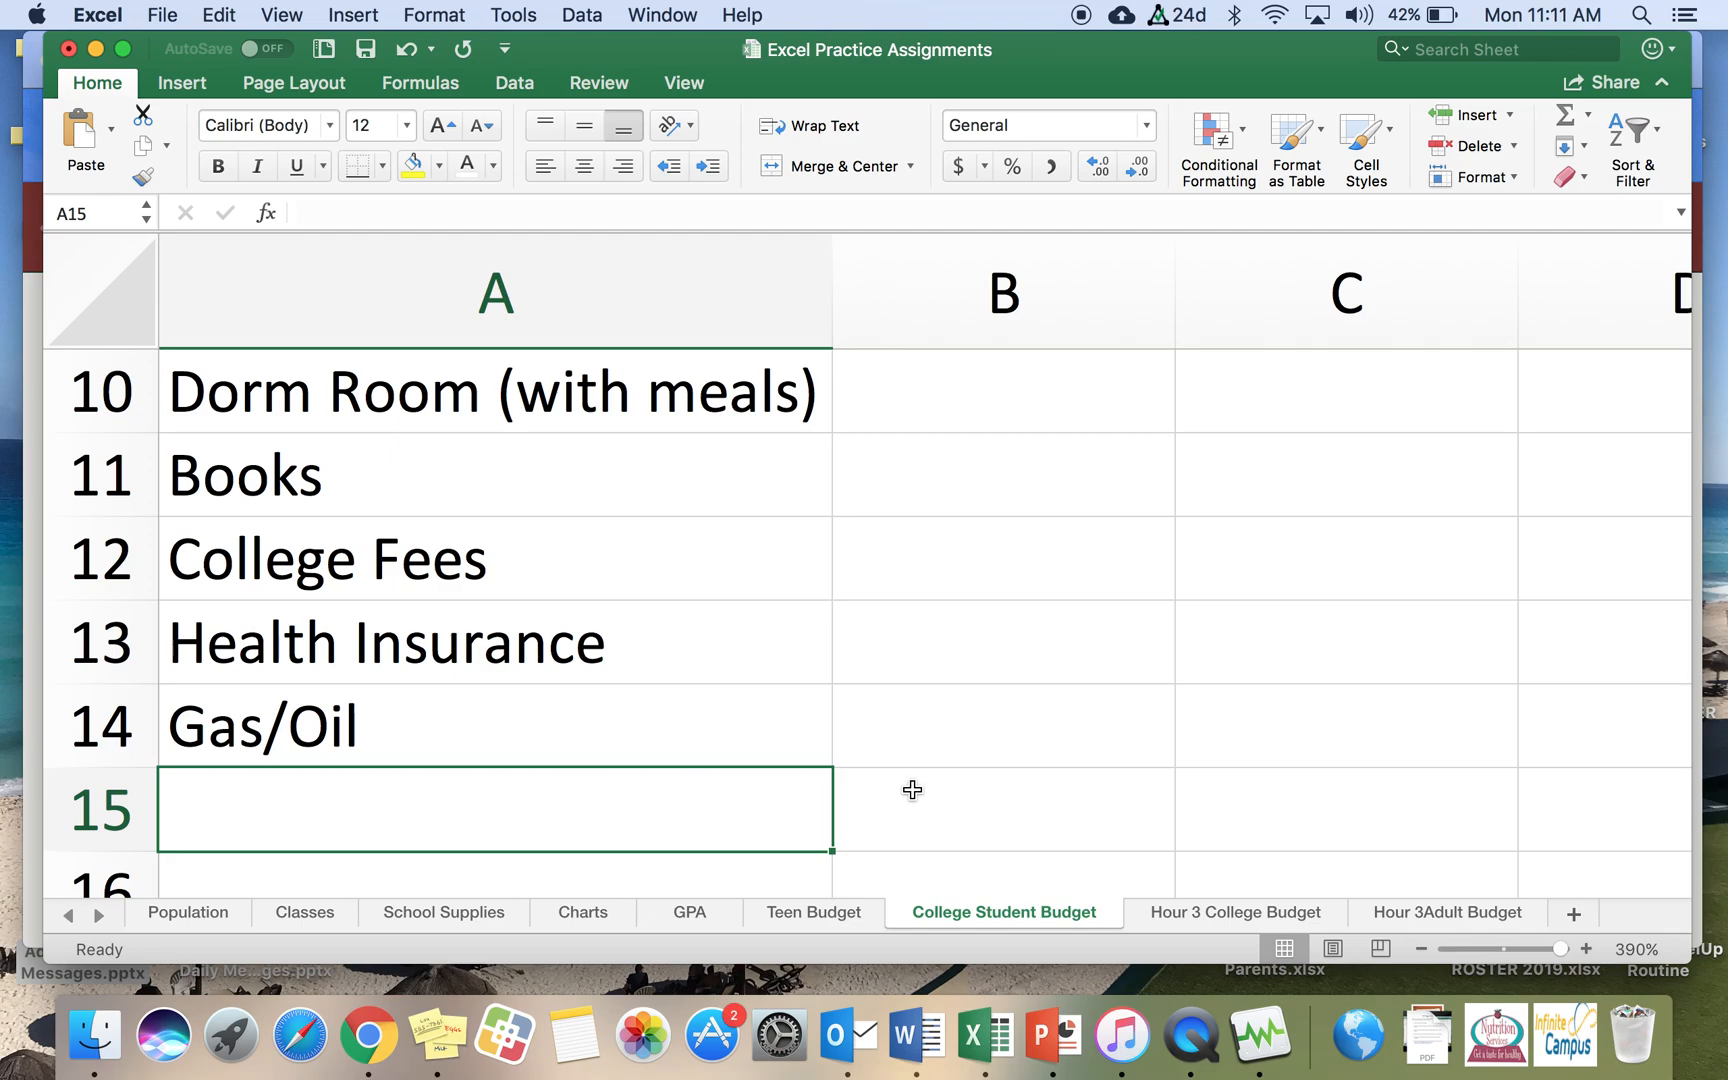
pyautogui.write('Car Insranc')
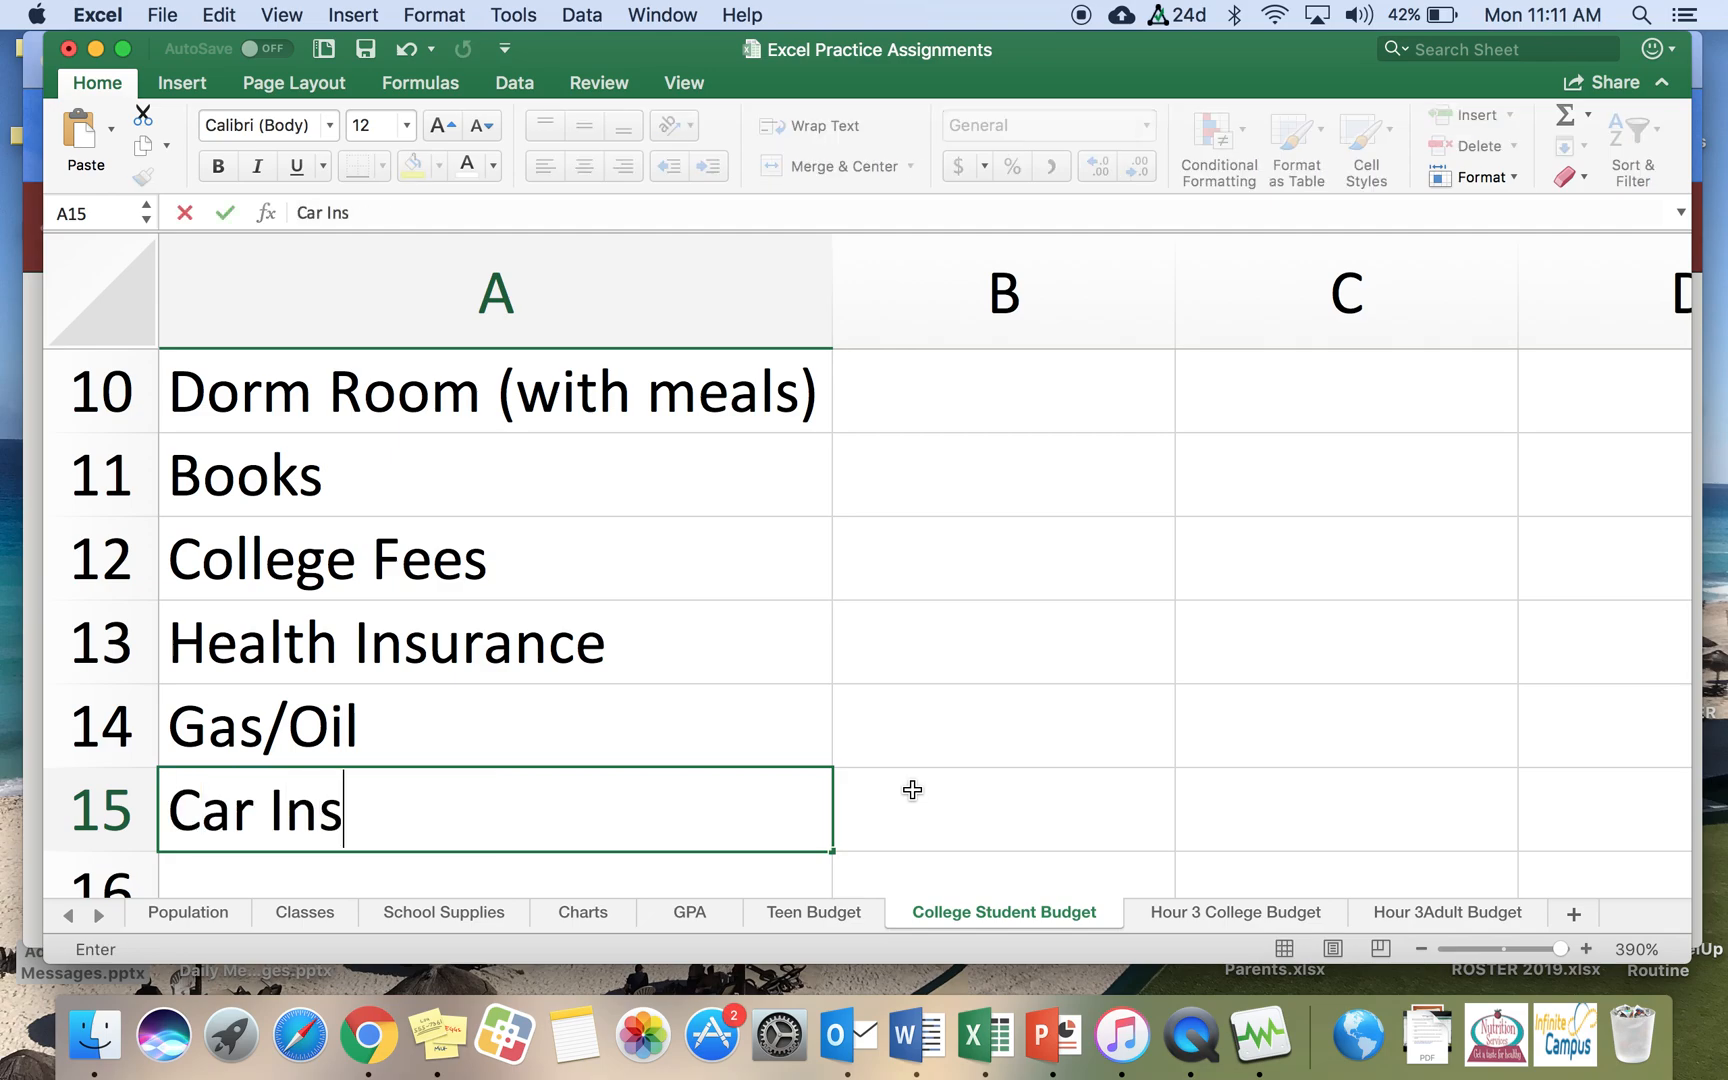
pyautogui.press('BackSpace')
pyautogui.press('BackSpace')
pyautogui.press('BackSpace')
pyautogui.press('BackSpace')
pyautogui.write('ura')
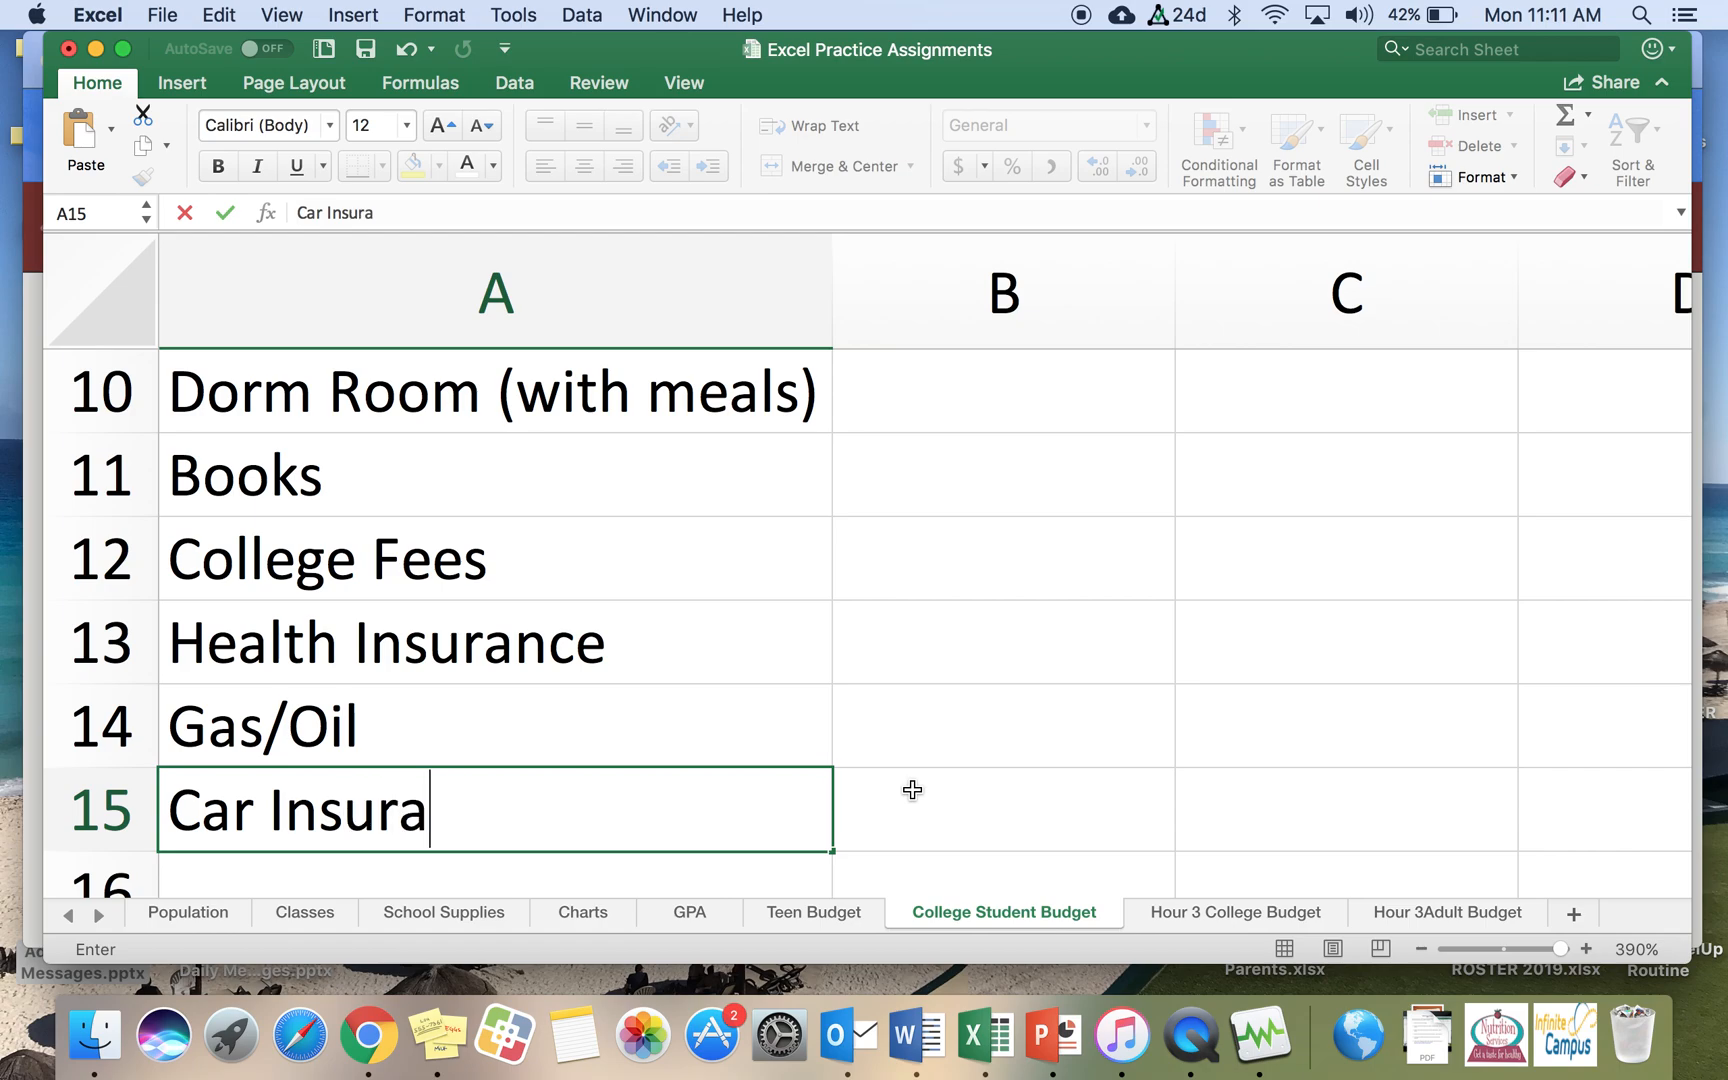
pyautogui.write('nce')
pyautogui.press('Return')
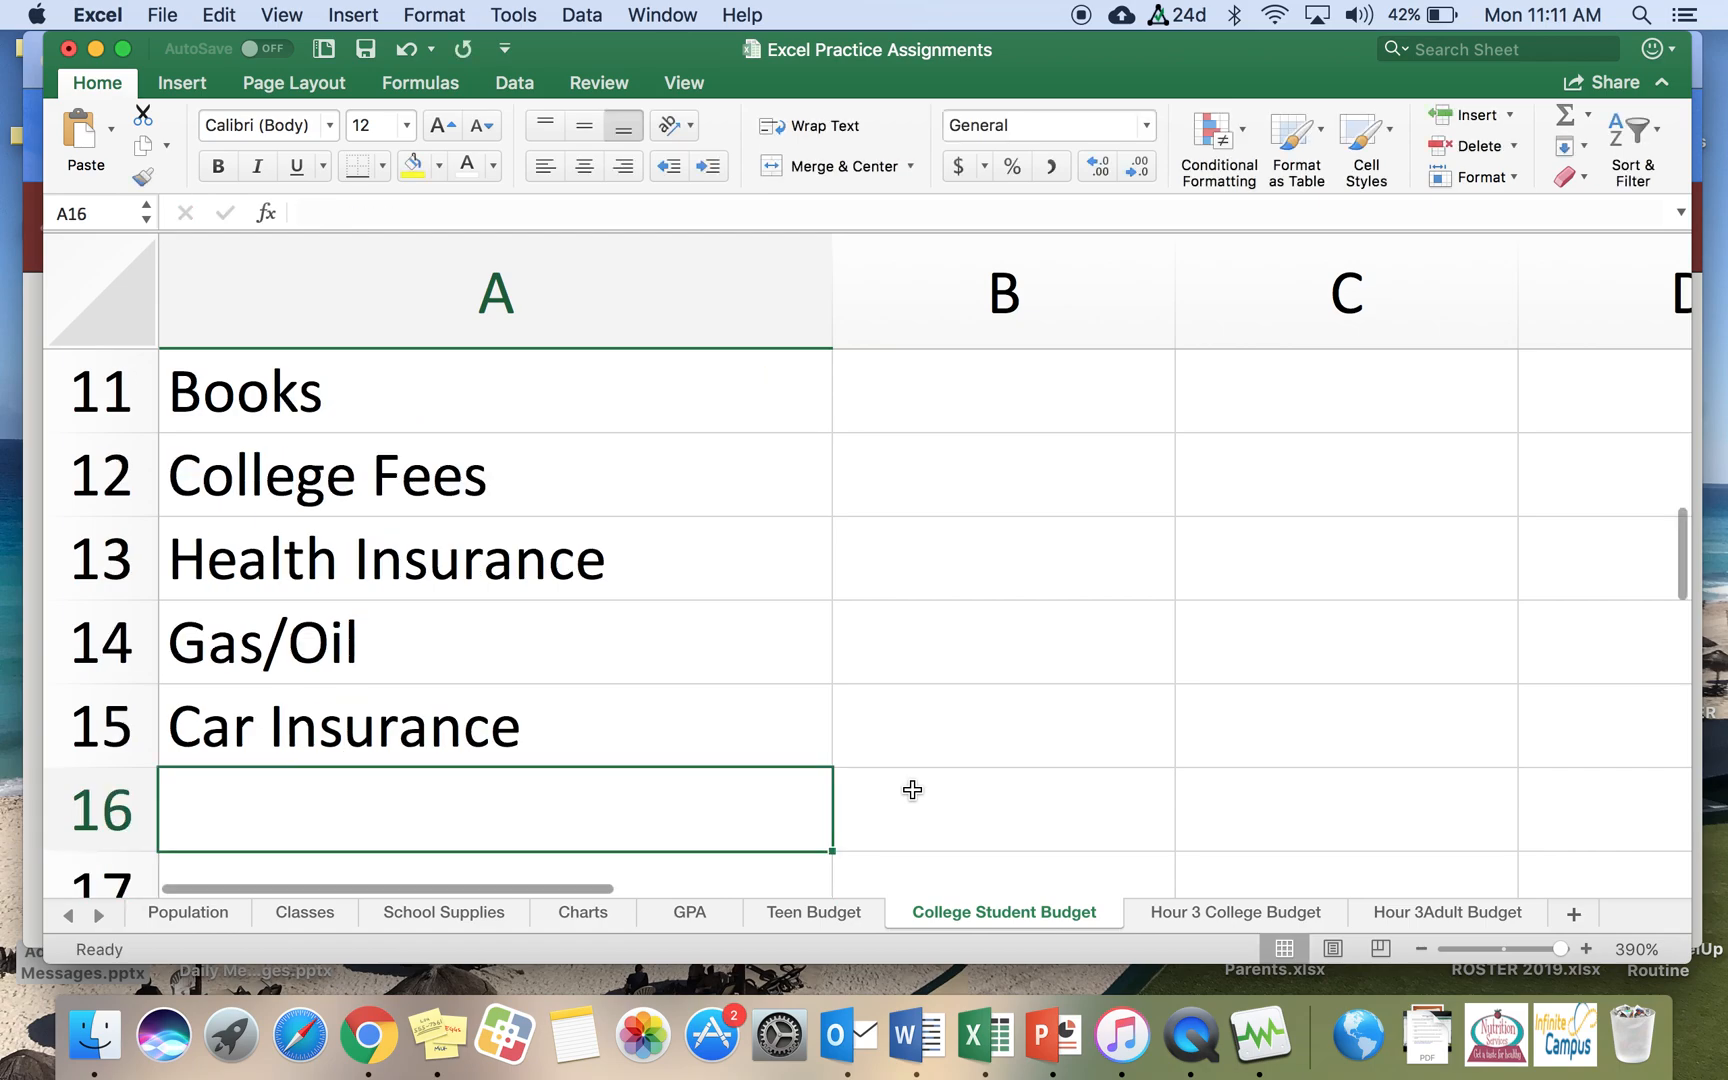
# Step: Enter the expense labels Clothes and Food in cells A16 and A17
pyautogui.write('Clothes')
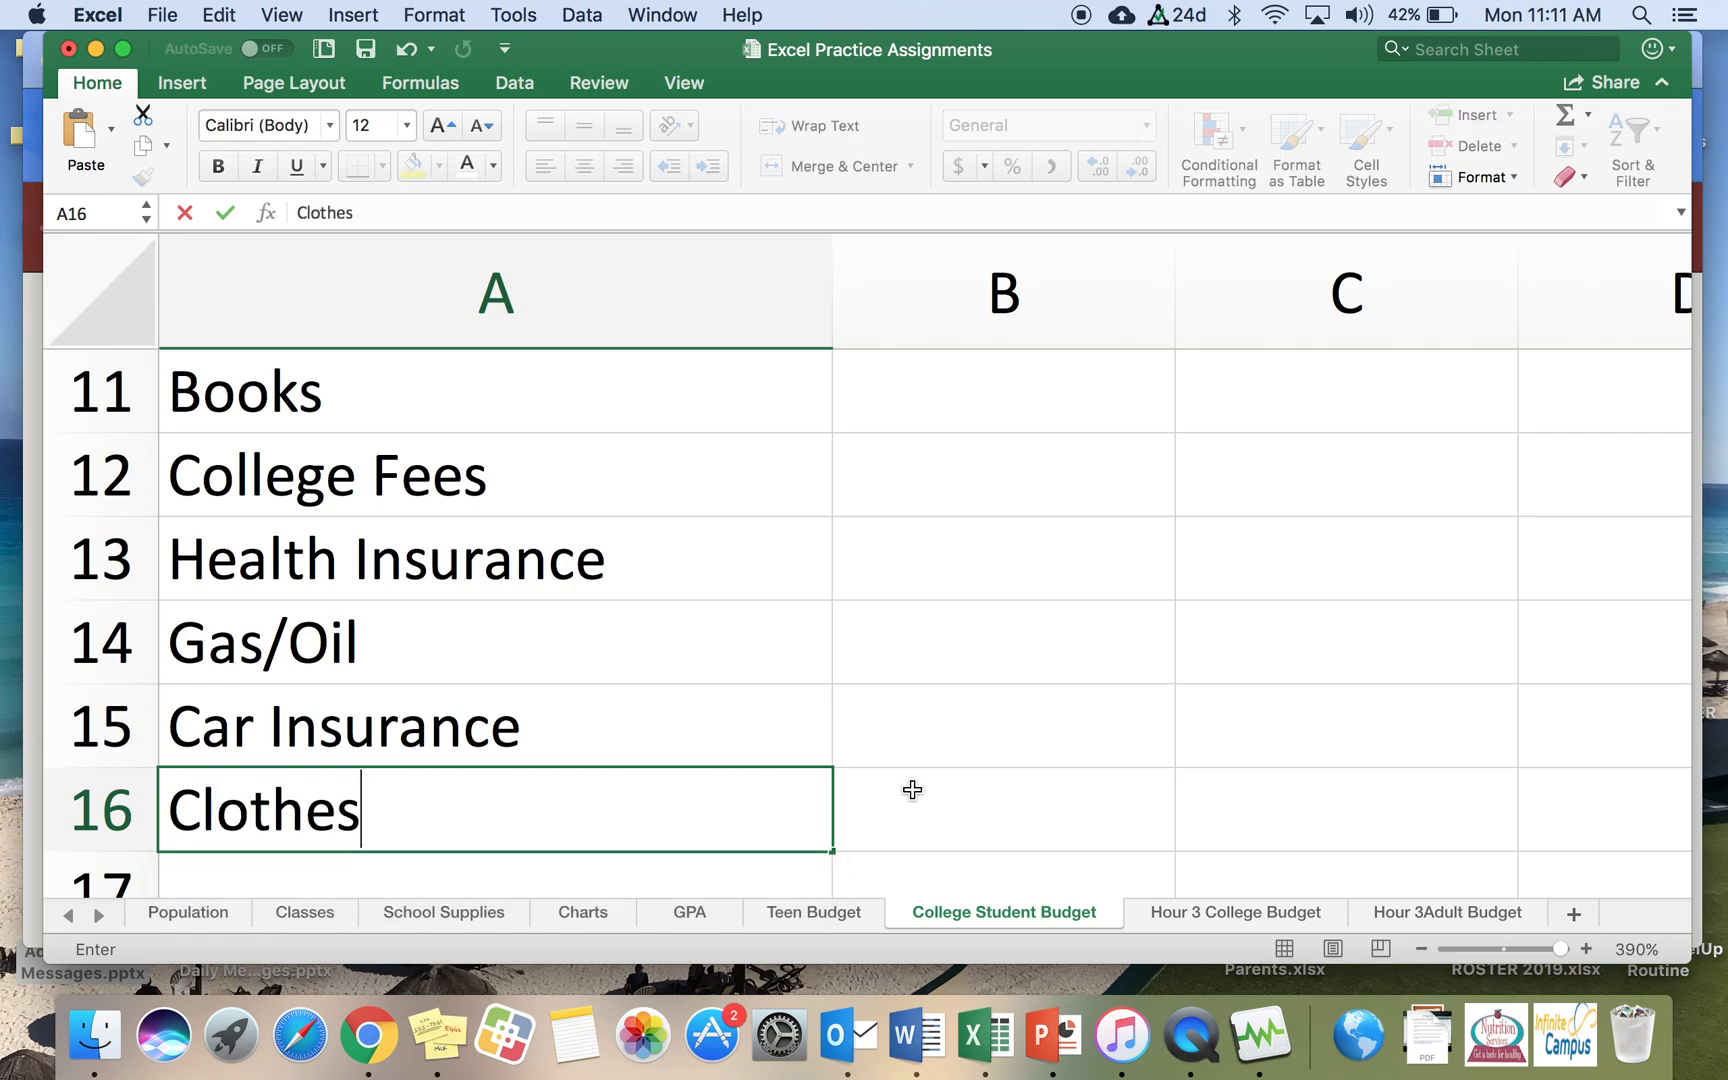
pyautogui.press('Return')
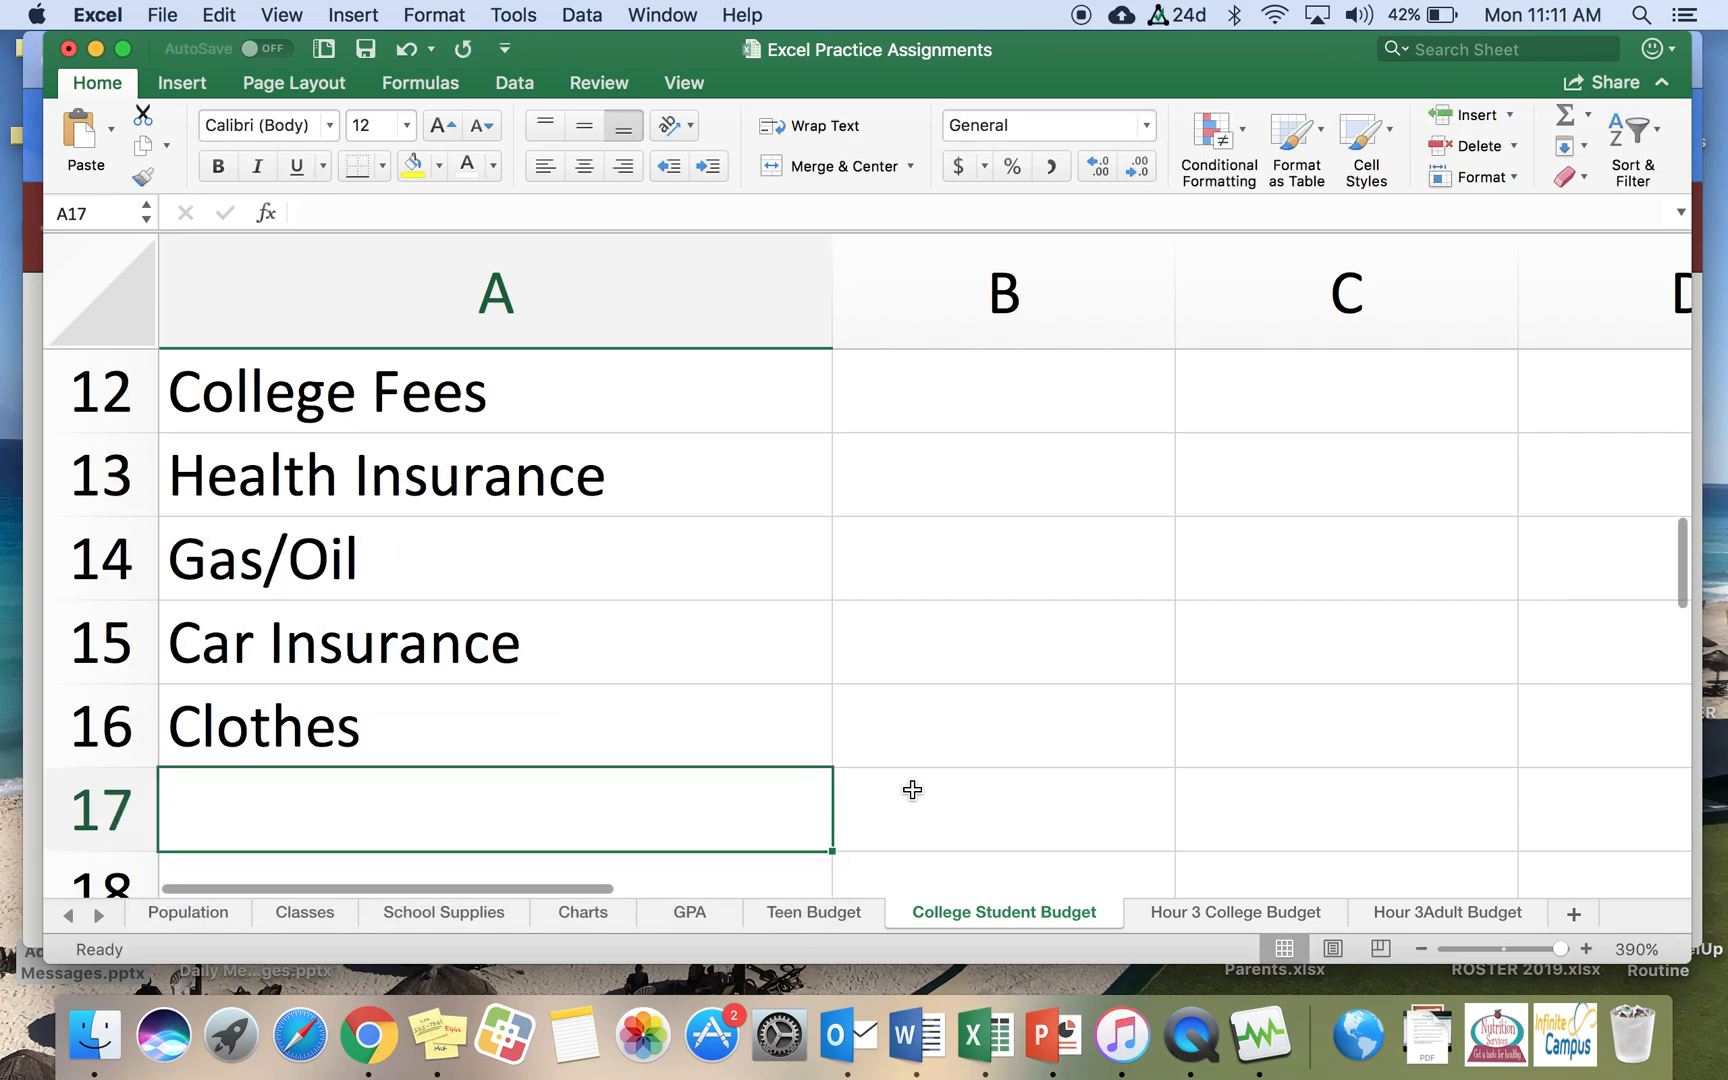
pyautogui.write('Food')
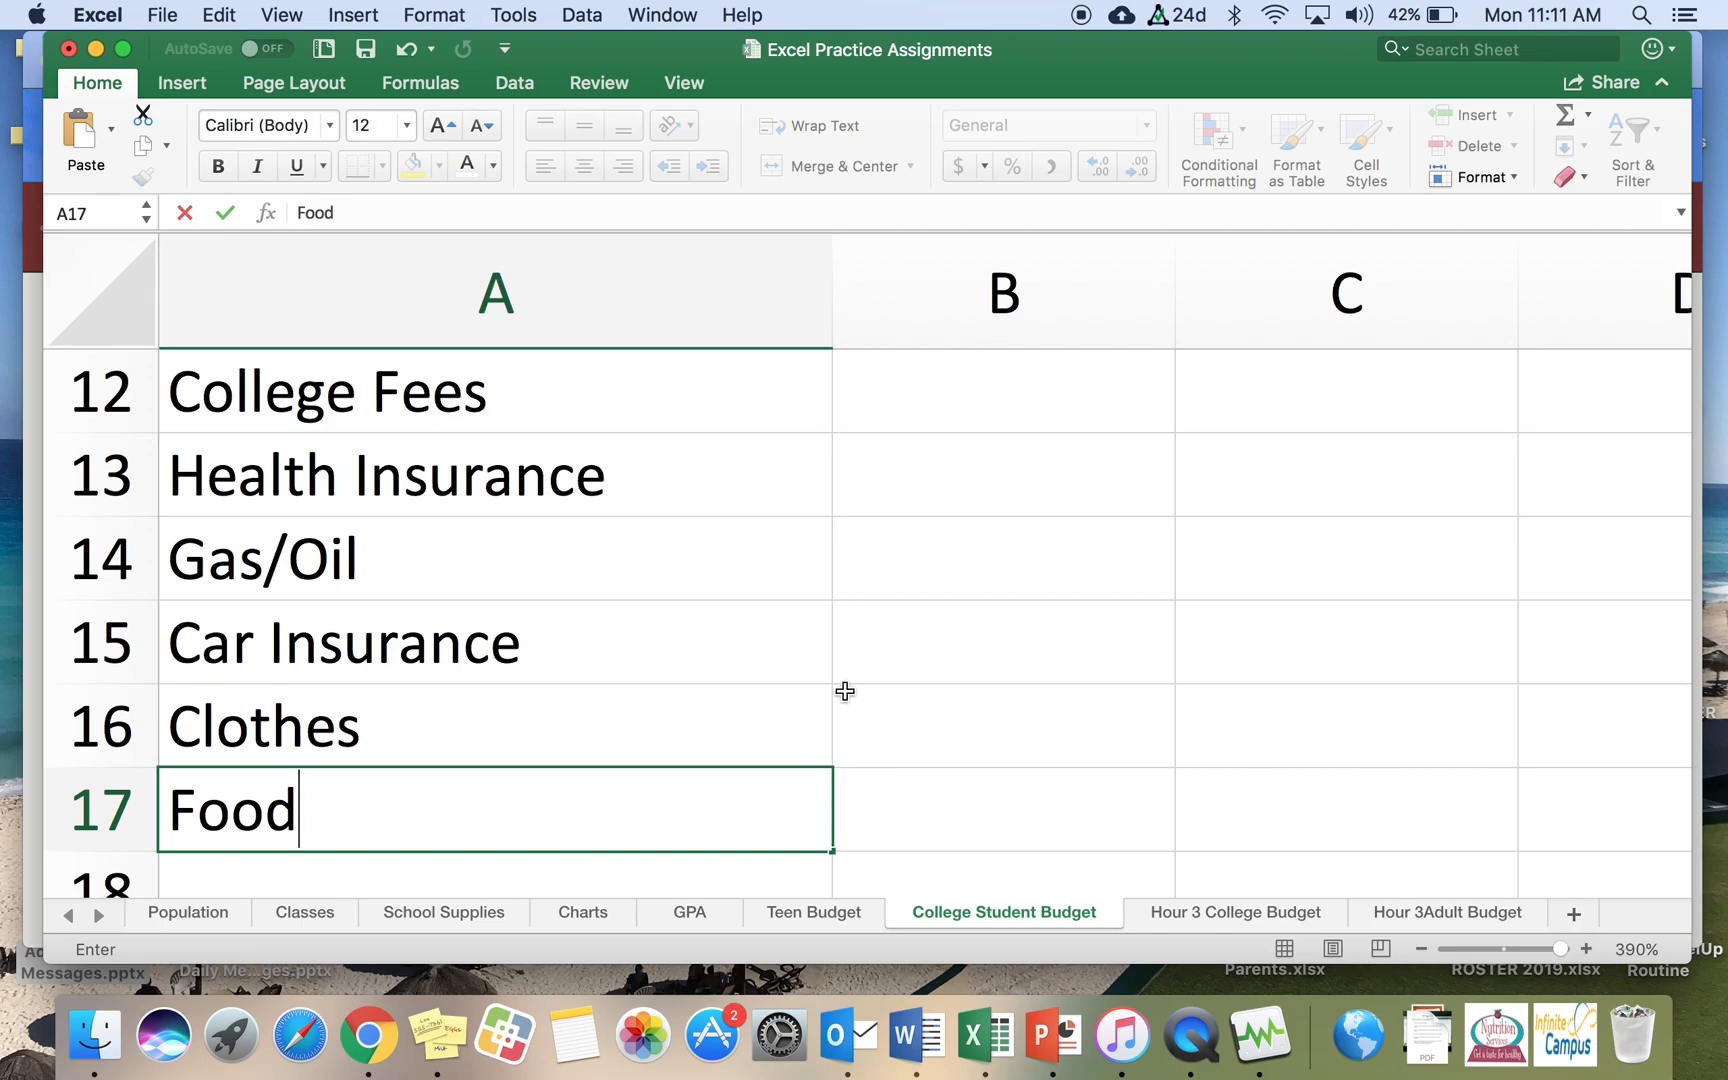
pyautogui.press('Return')
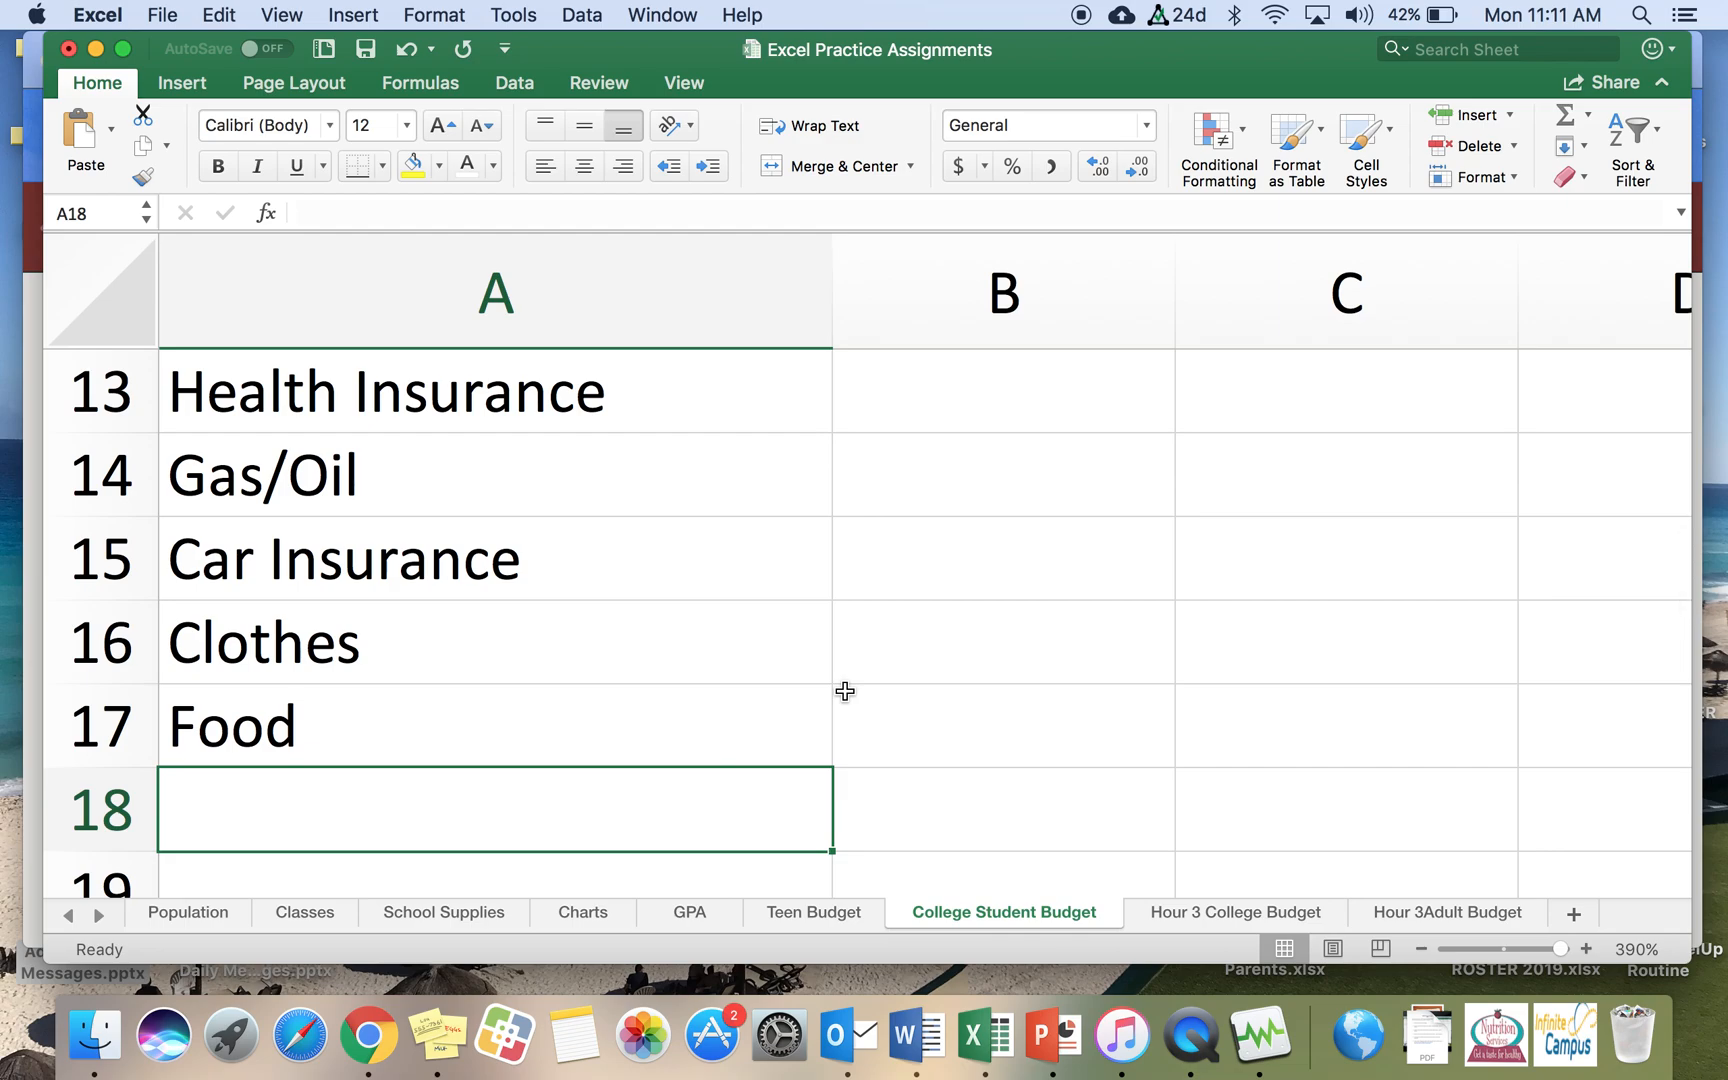
# Step: Enter the expense labels Entertainment and Miscellaneous in cells A18 and A19
pyautogui.write('Entertainment')
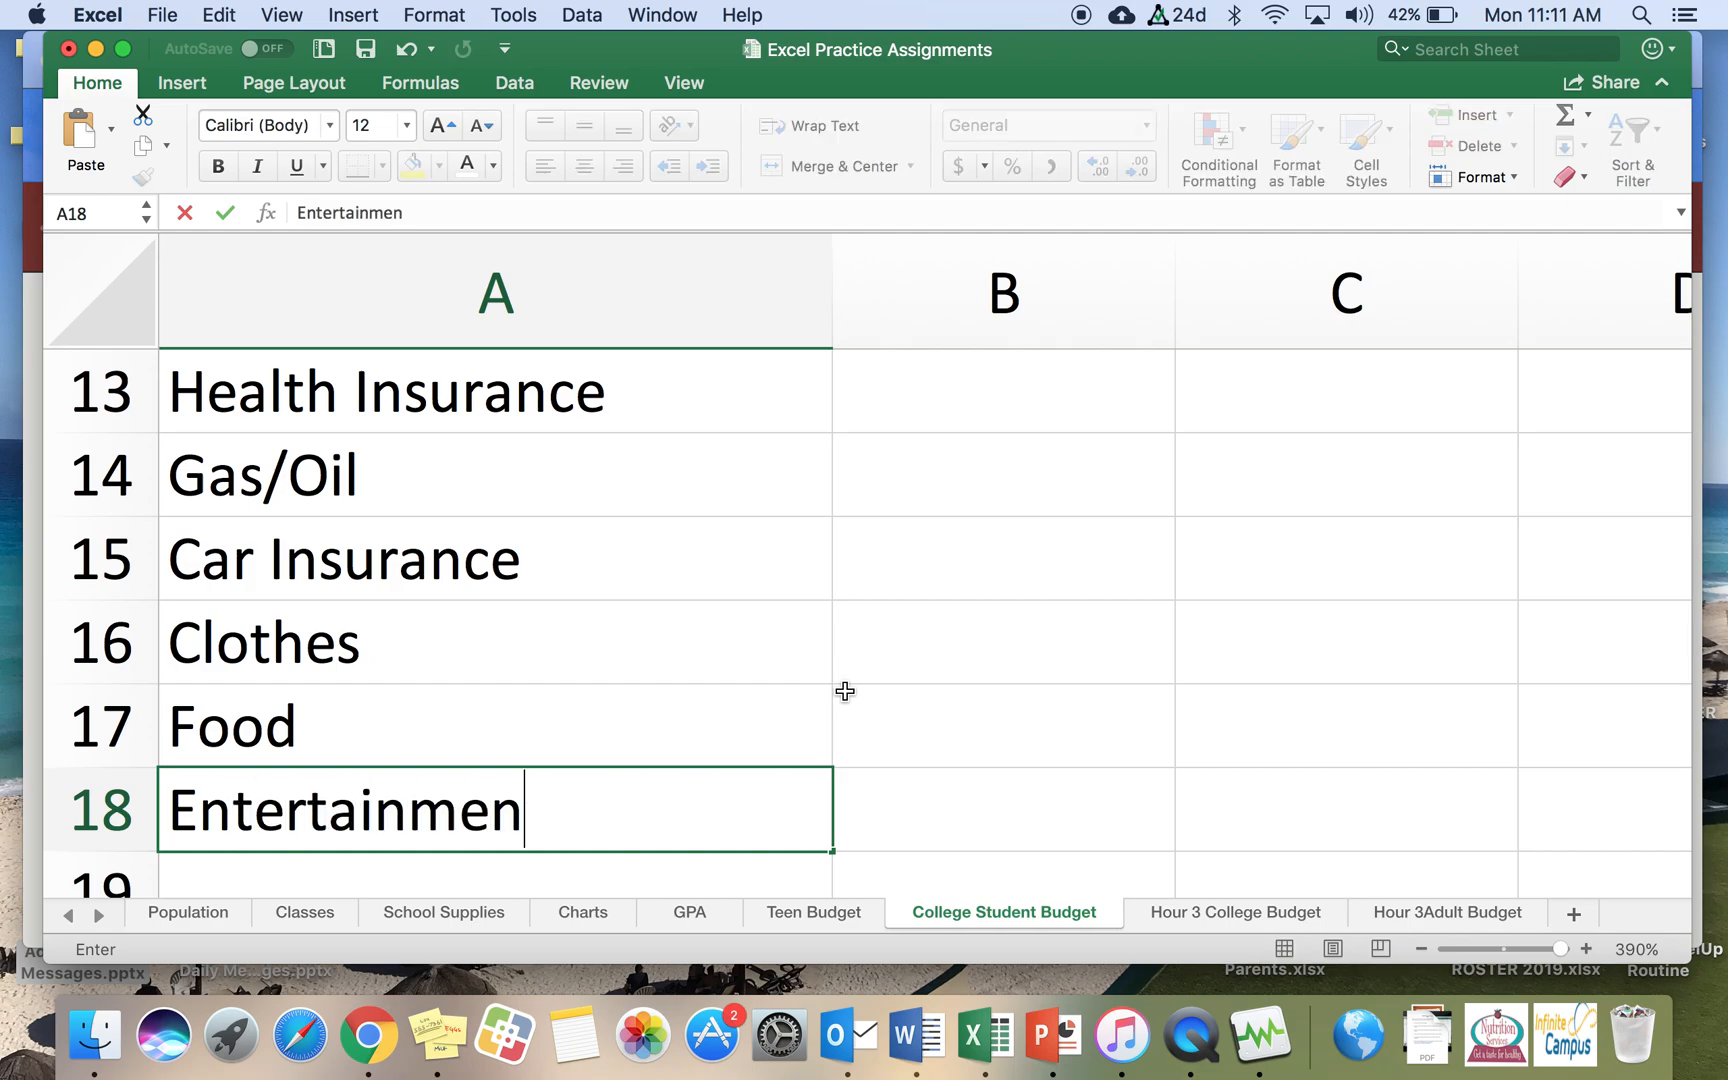
pyautogui.press('Return')
pyautogui.write('Mi')
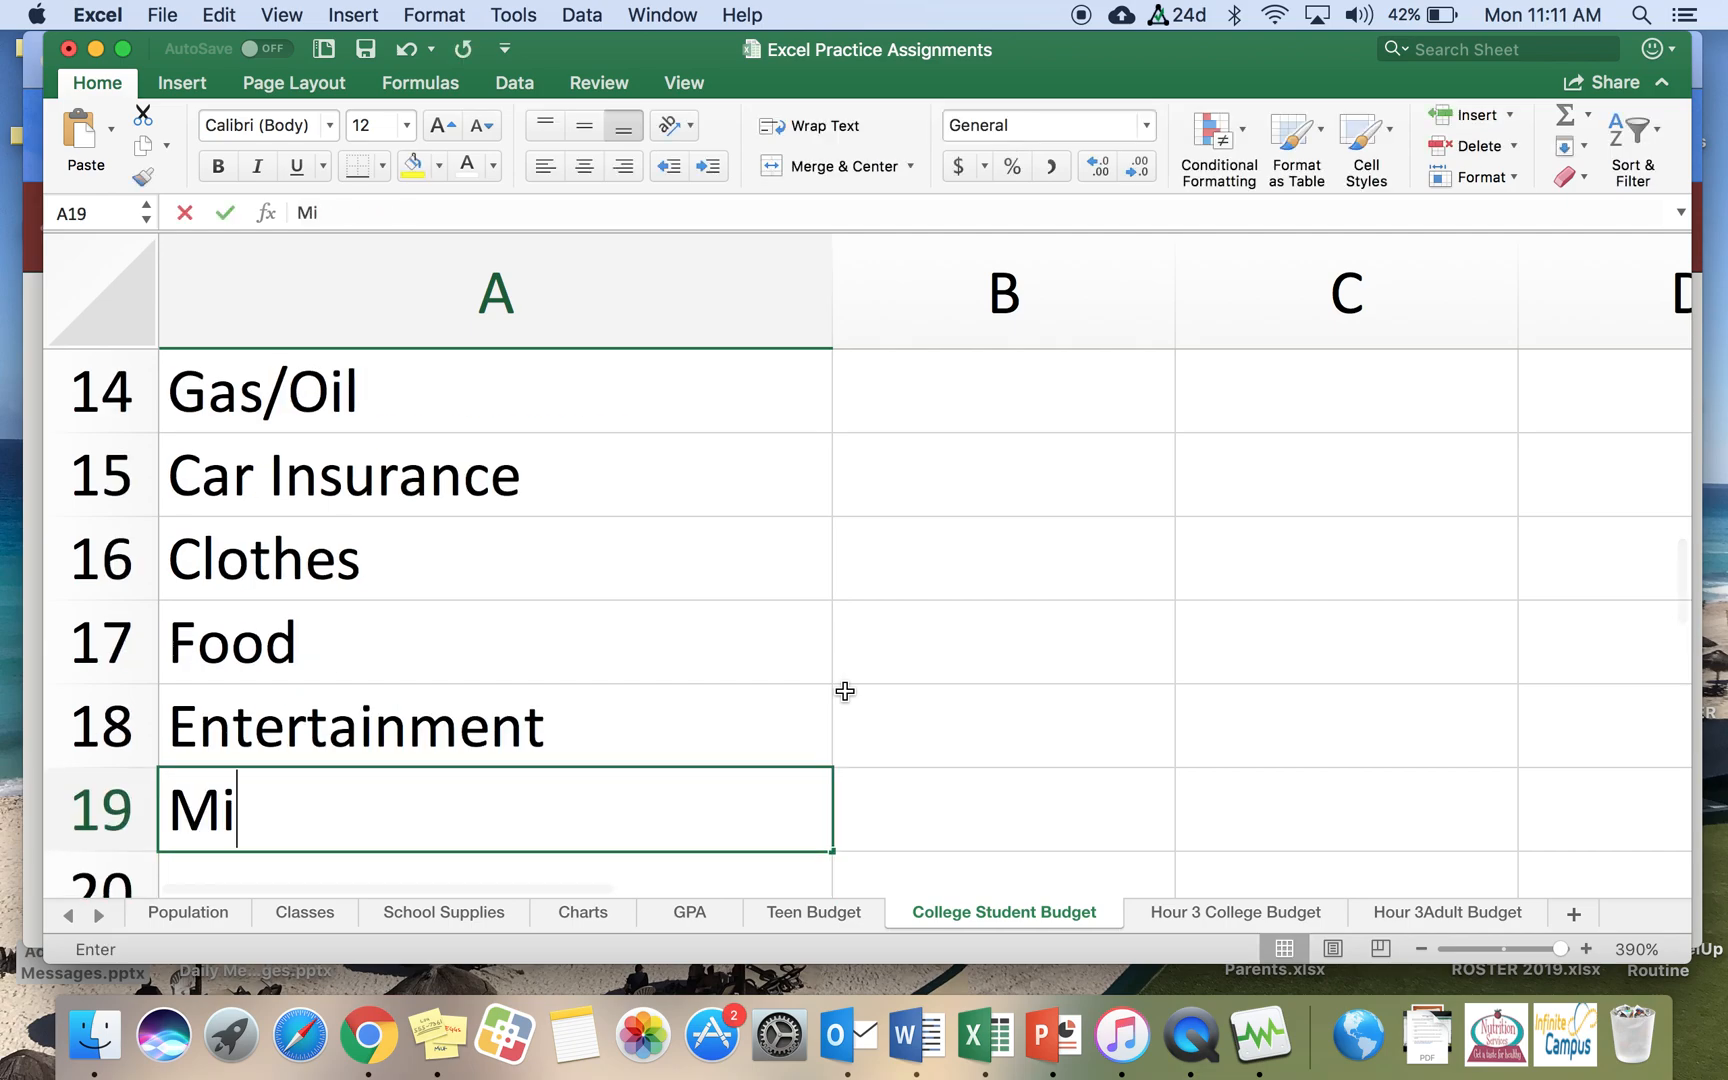
pyautogui.write('scellaneous')
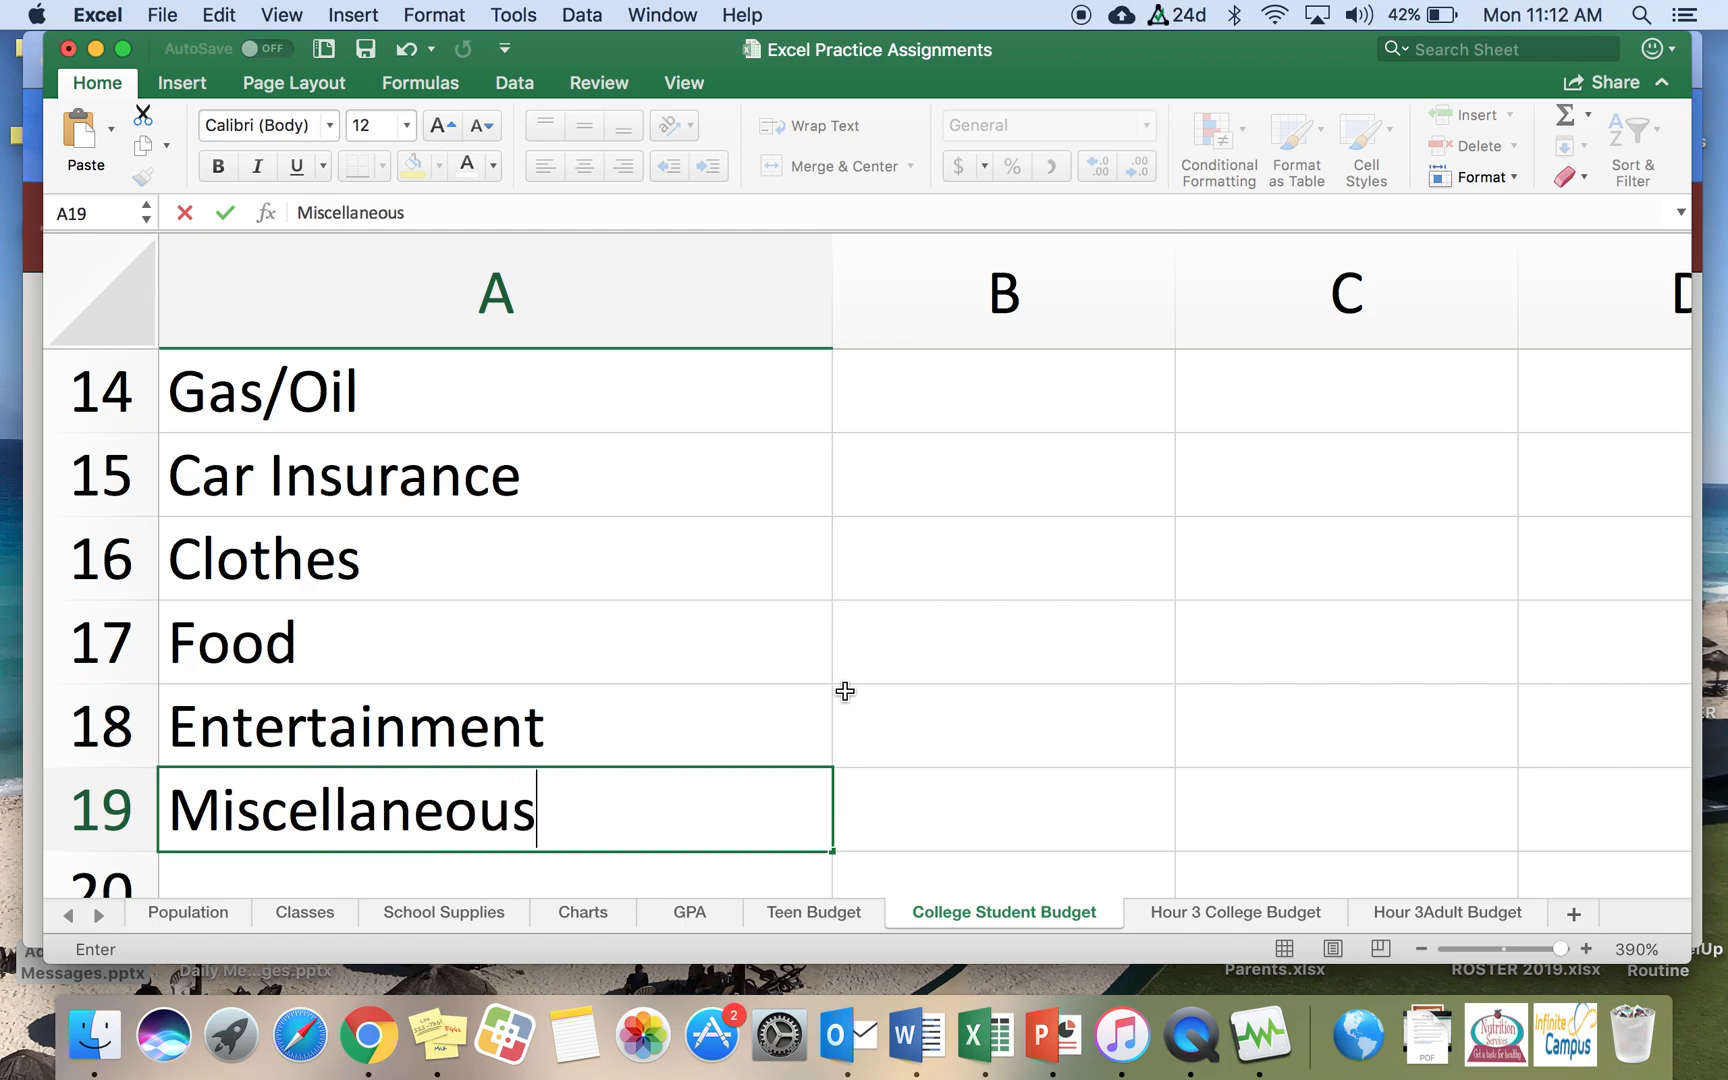
pyautogui.press('Return')
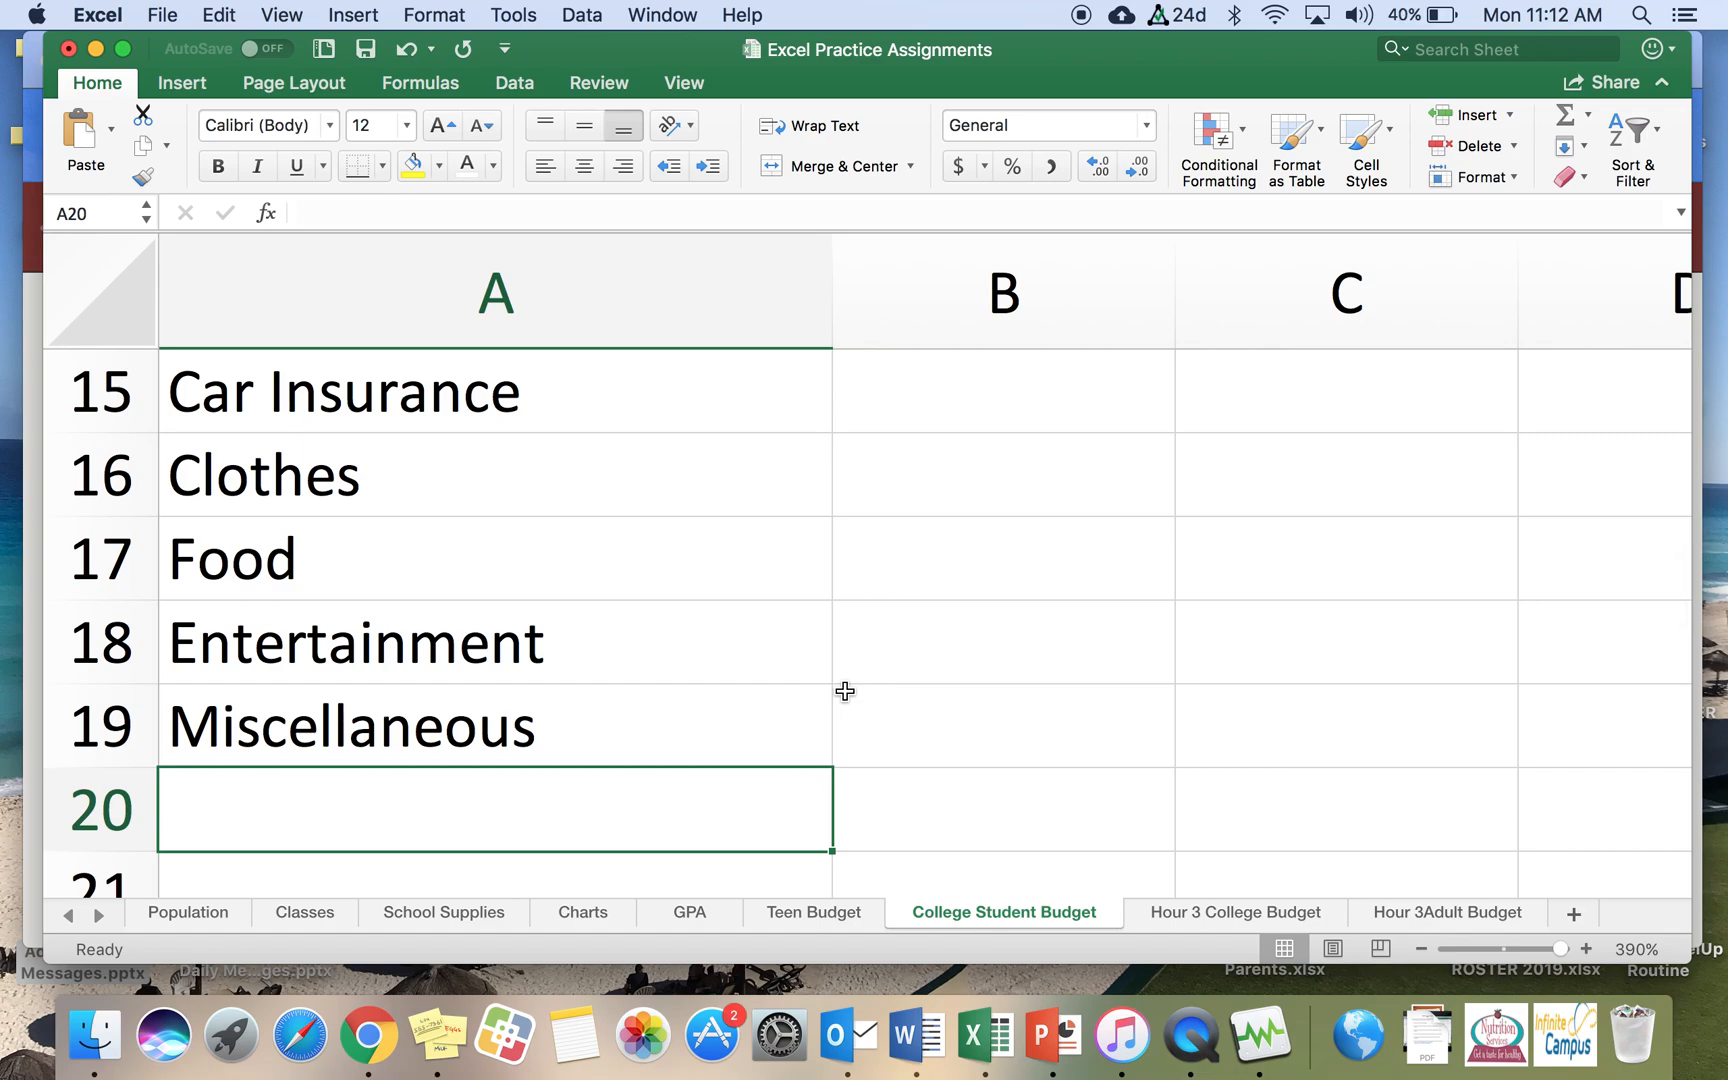
# Step: Enter Total Expenses in cell A20 and Amount Left Over in cell A22, leaving A21 blank
pyautogui.write('Total')
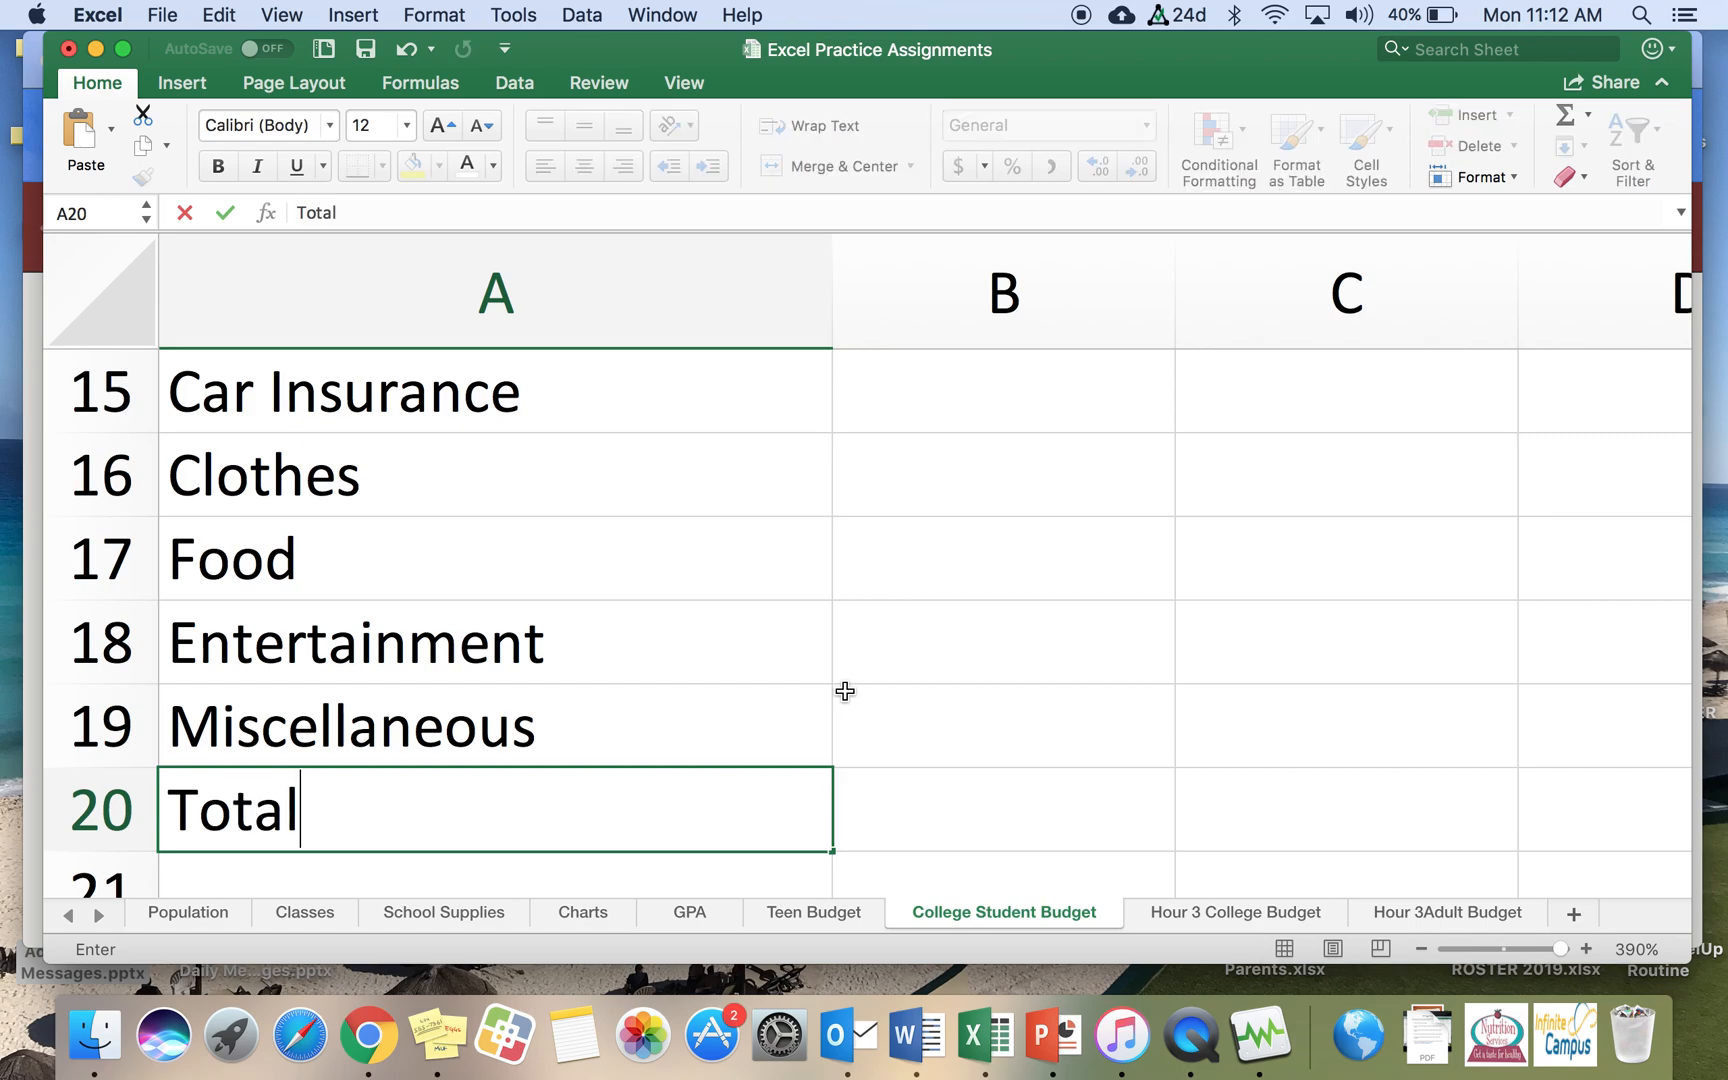
pyautogui.write(' Expenses')
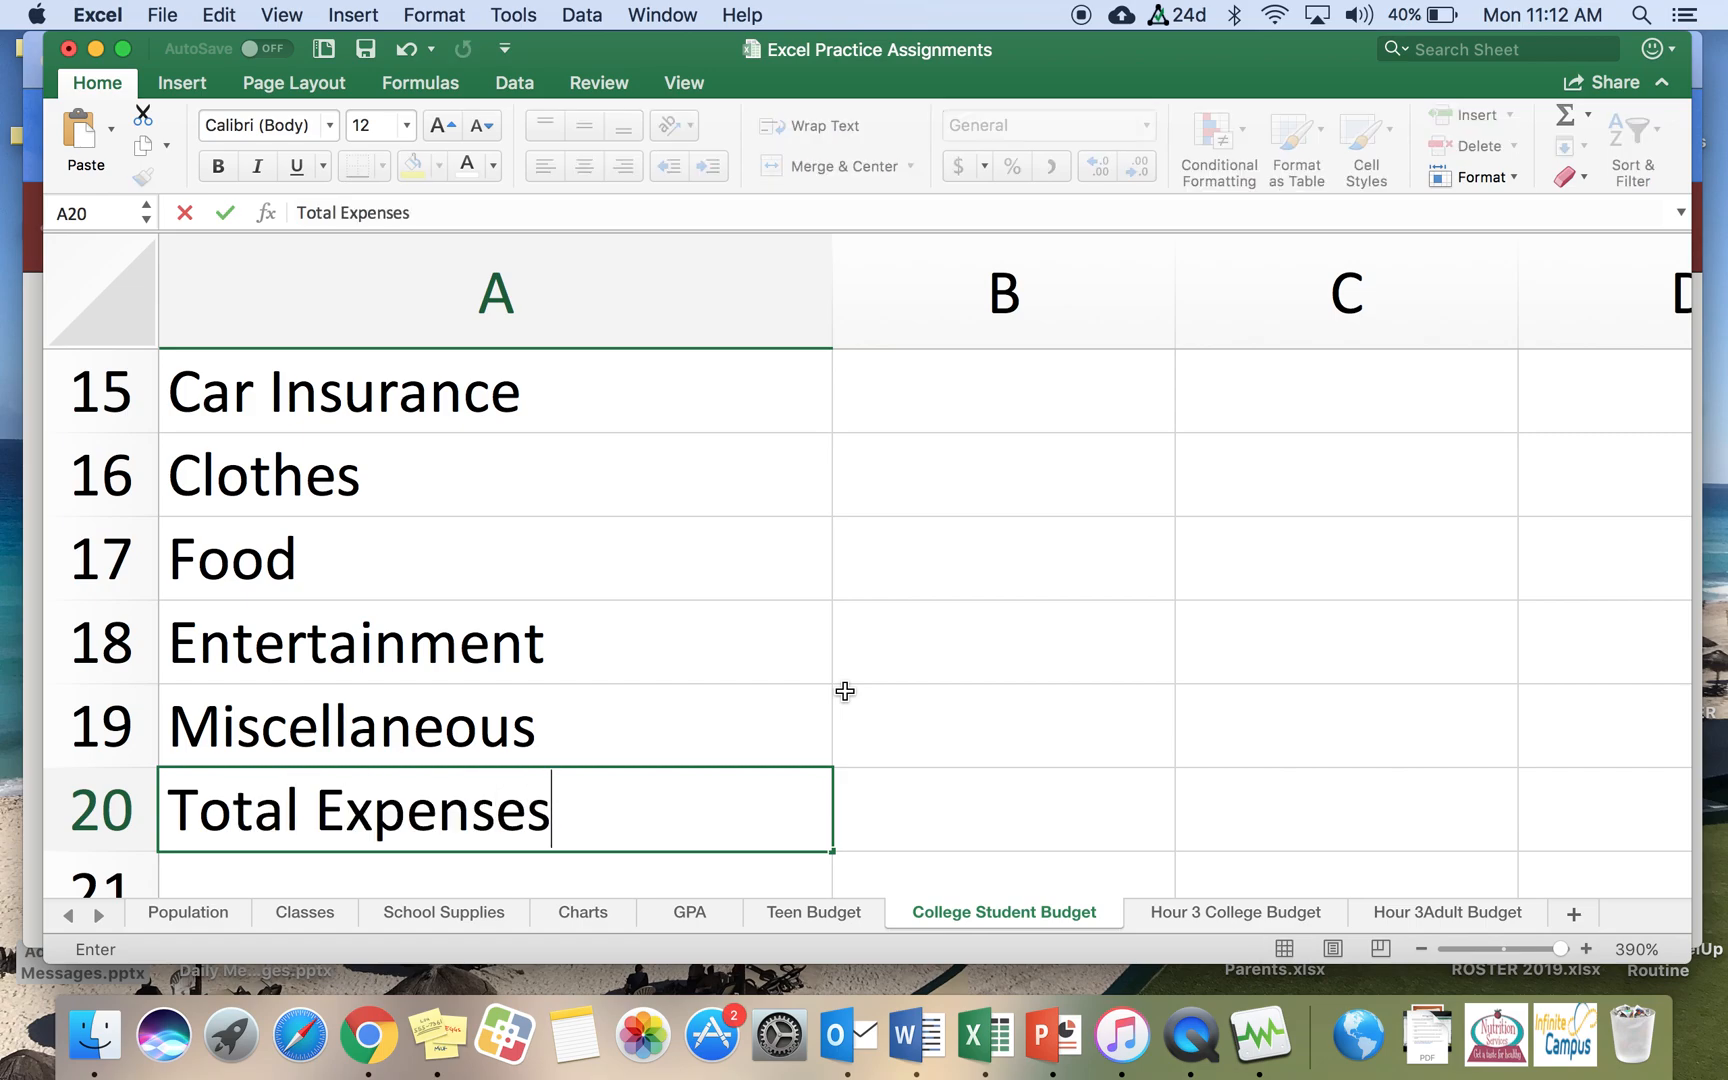
pyautogui.press('Return')
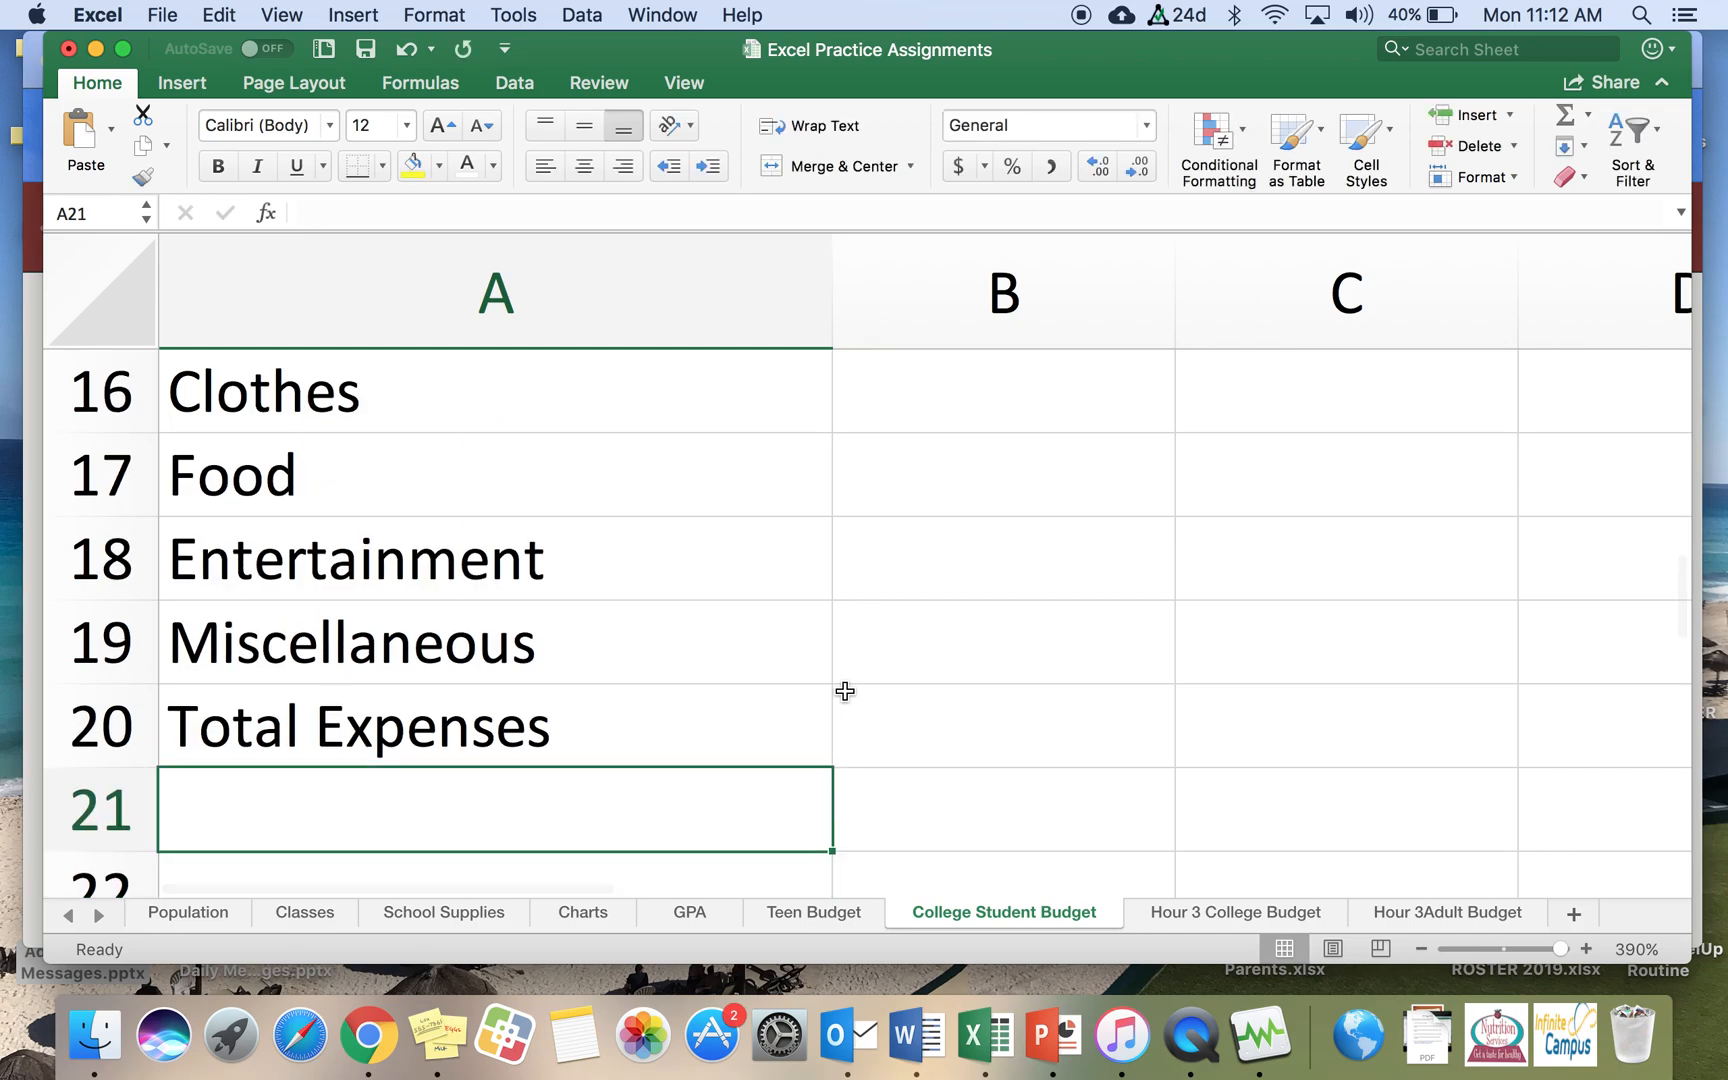
pyautogui.press('Return')
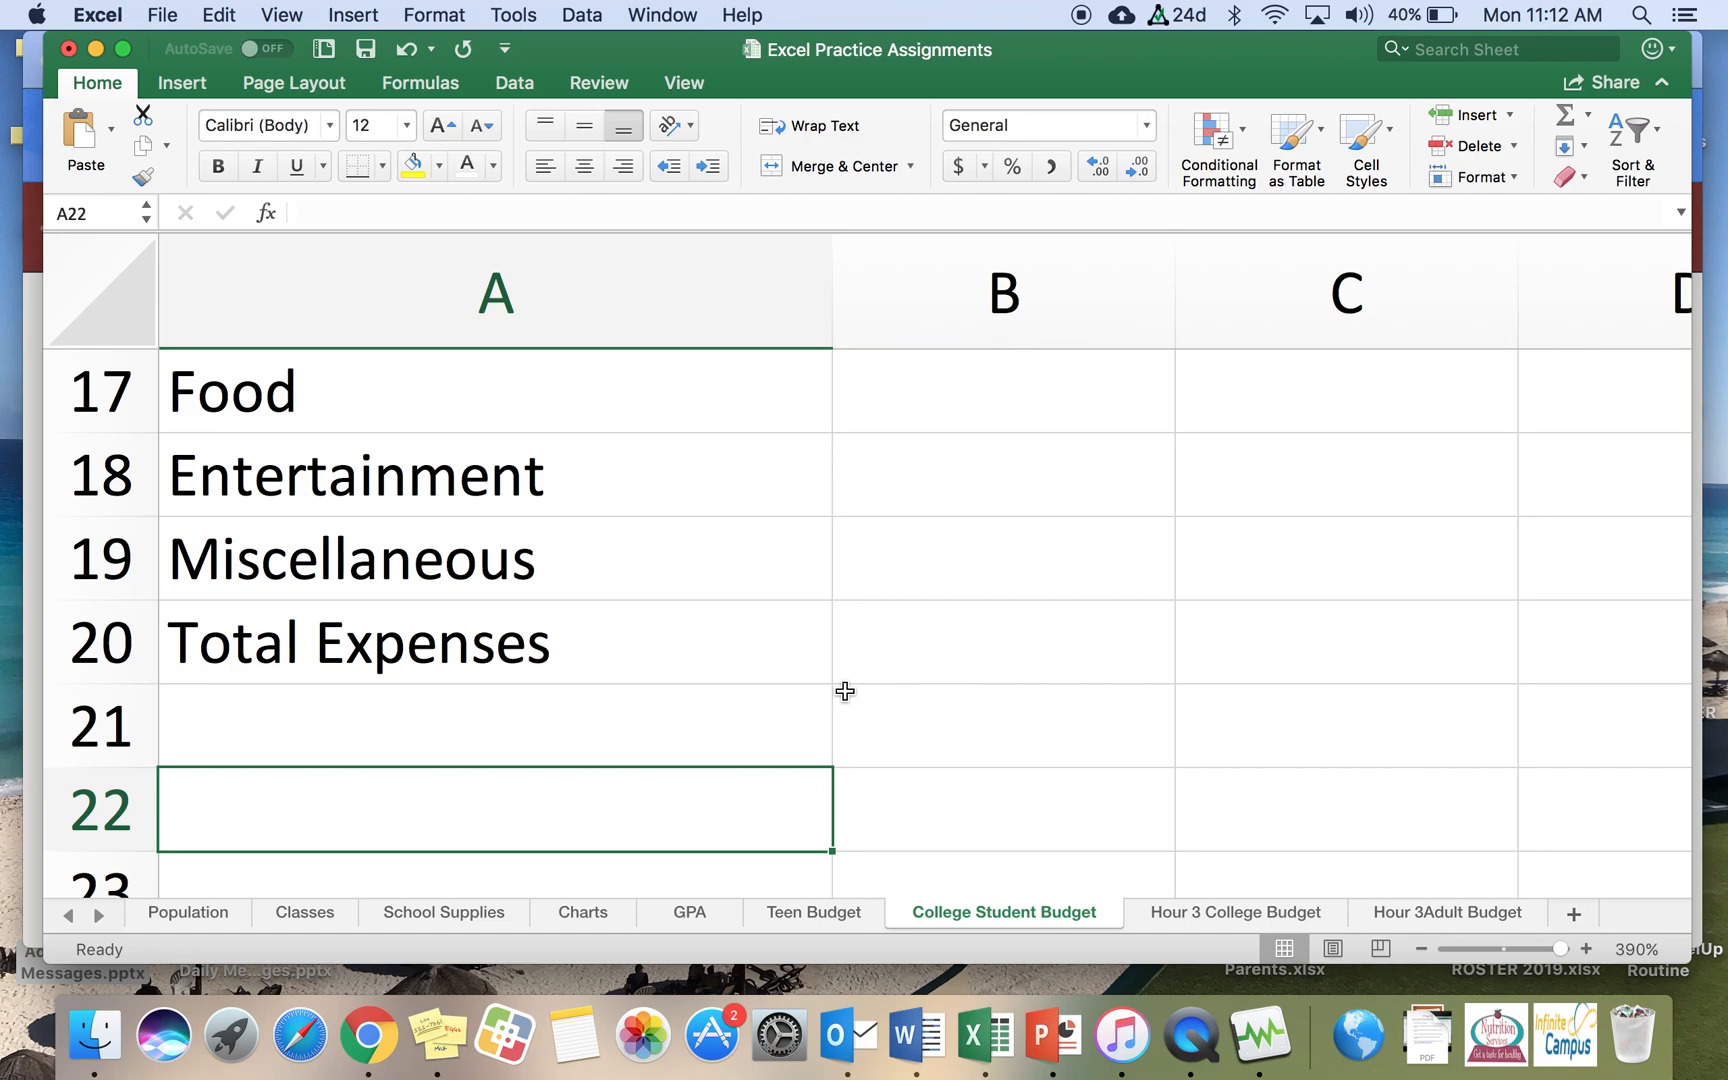
pyautogui.write('Amount Lef')
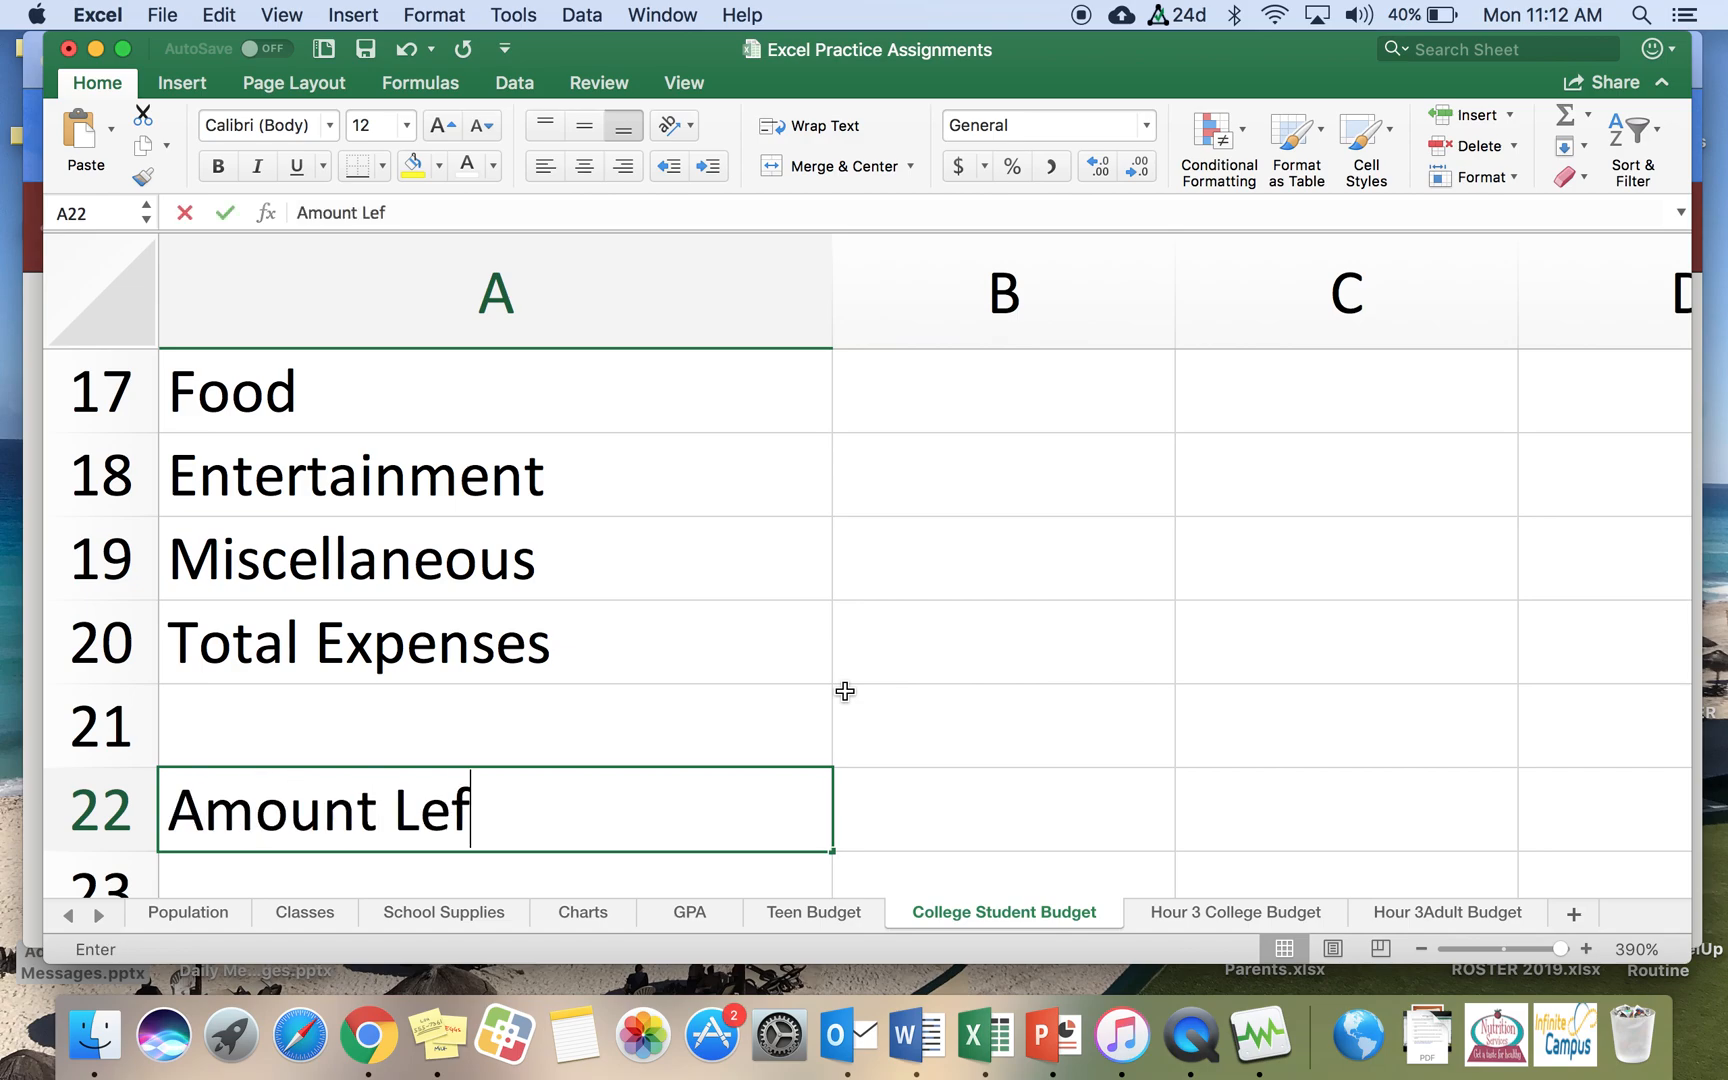
pyautogui.write('t Over')
pyautogui.press('Return')
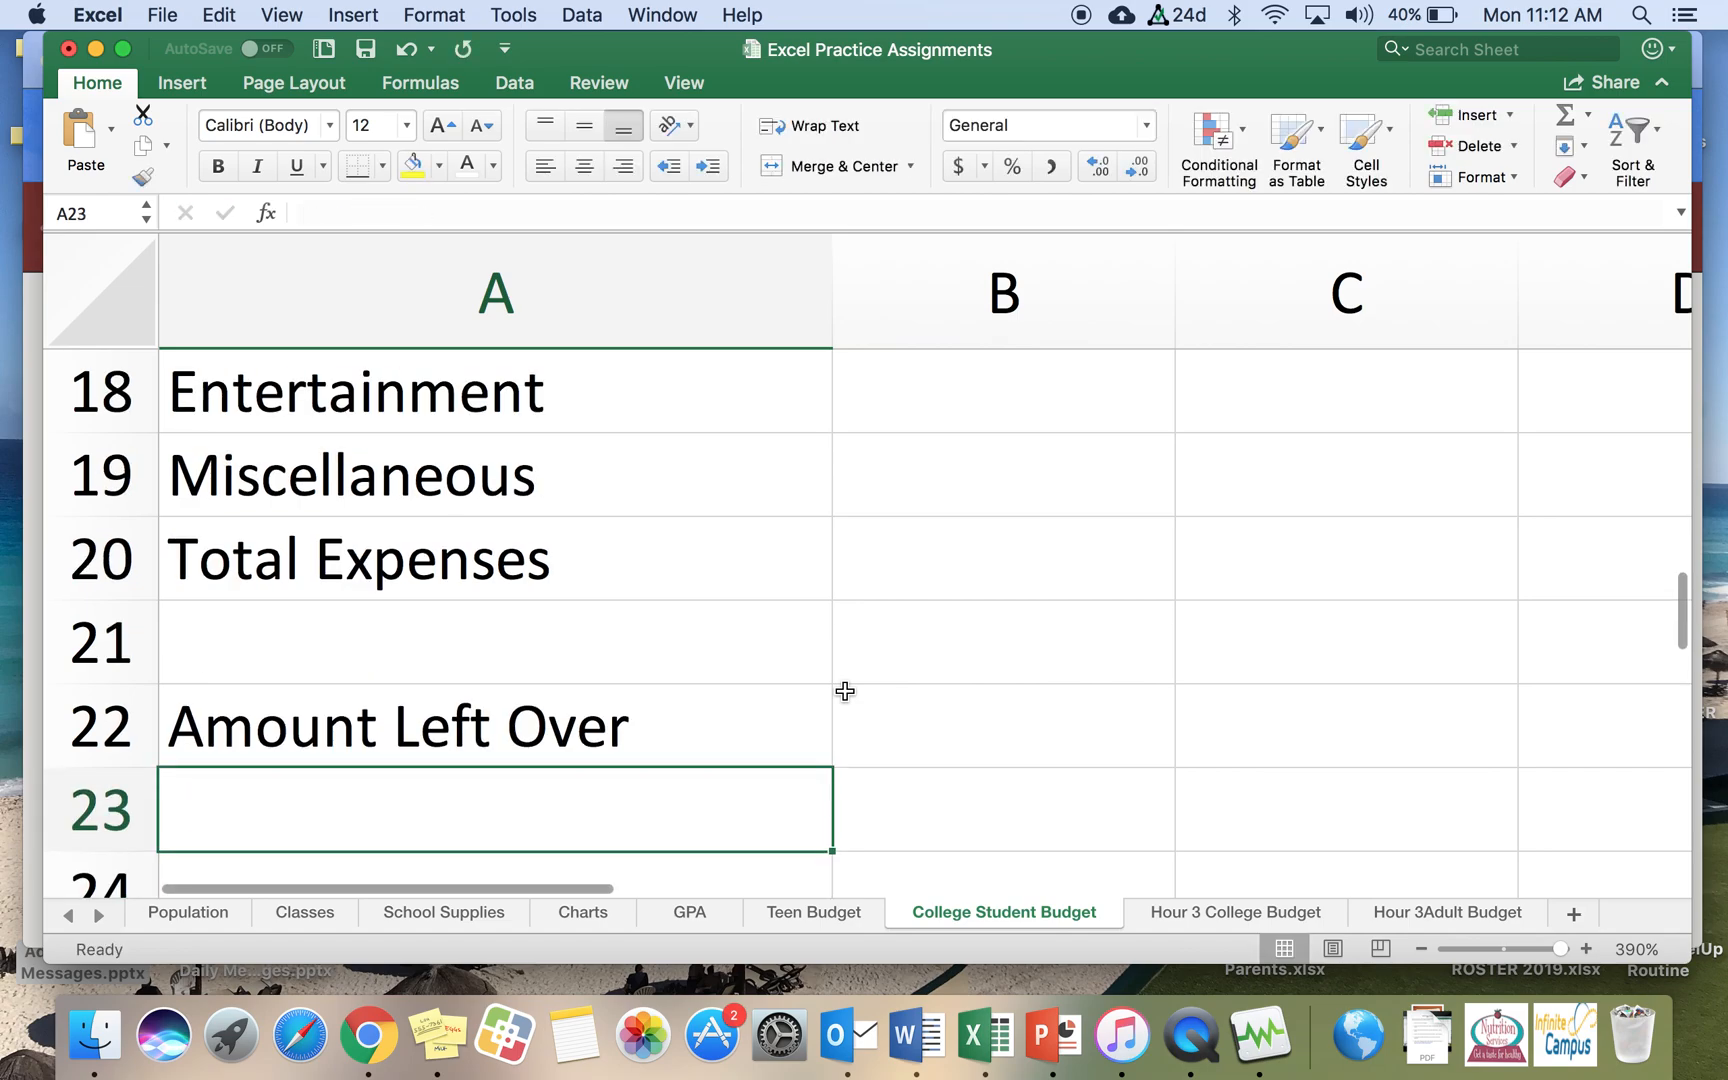
# Step: Enter the semester income amounts 10000, 1000, 600 and 2500 in cells B2 to B5
pyautogui.click(1421, 947)
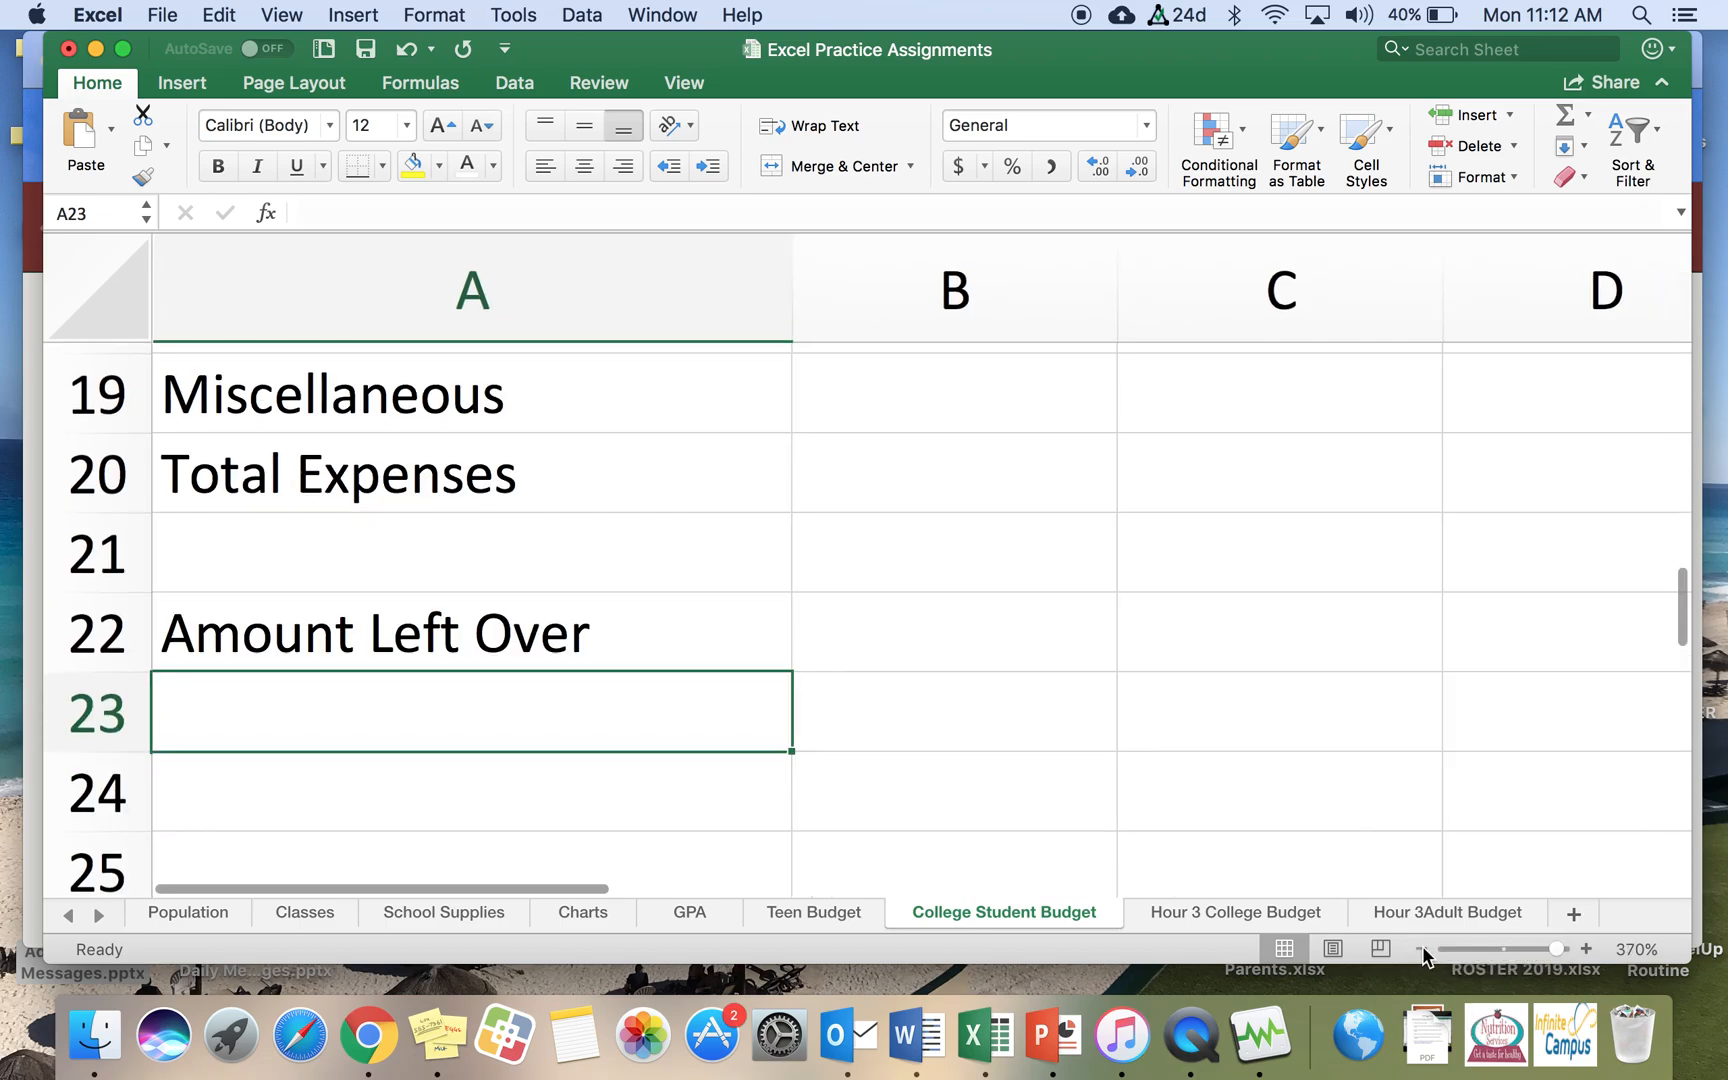
pyautogui.scroll(10, 981, 562)
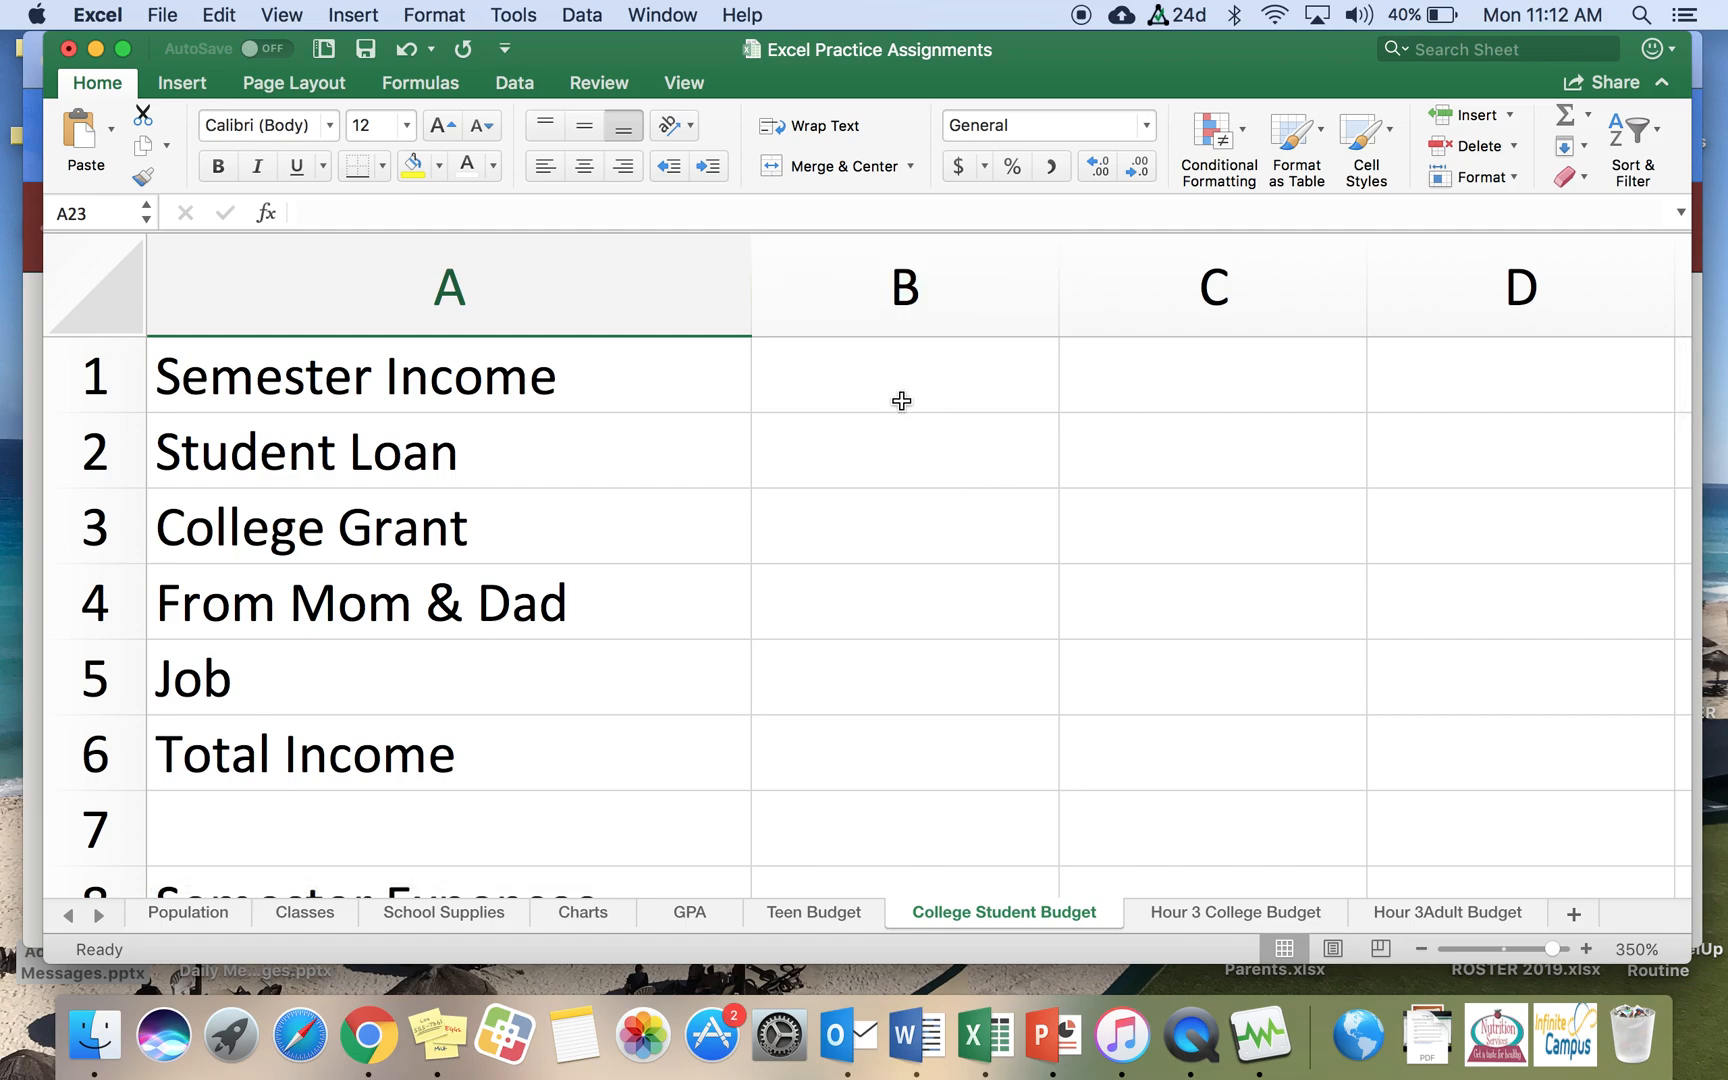
pyautogui.click(889, 464)
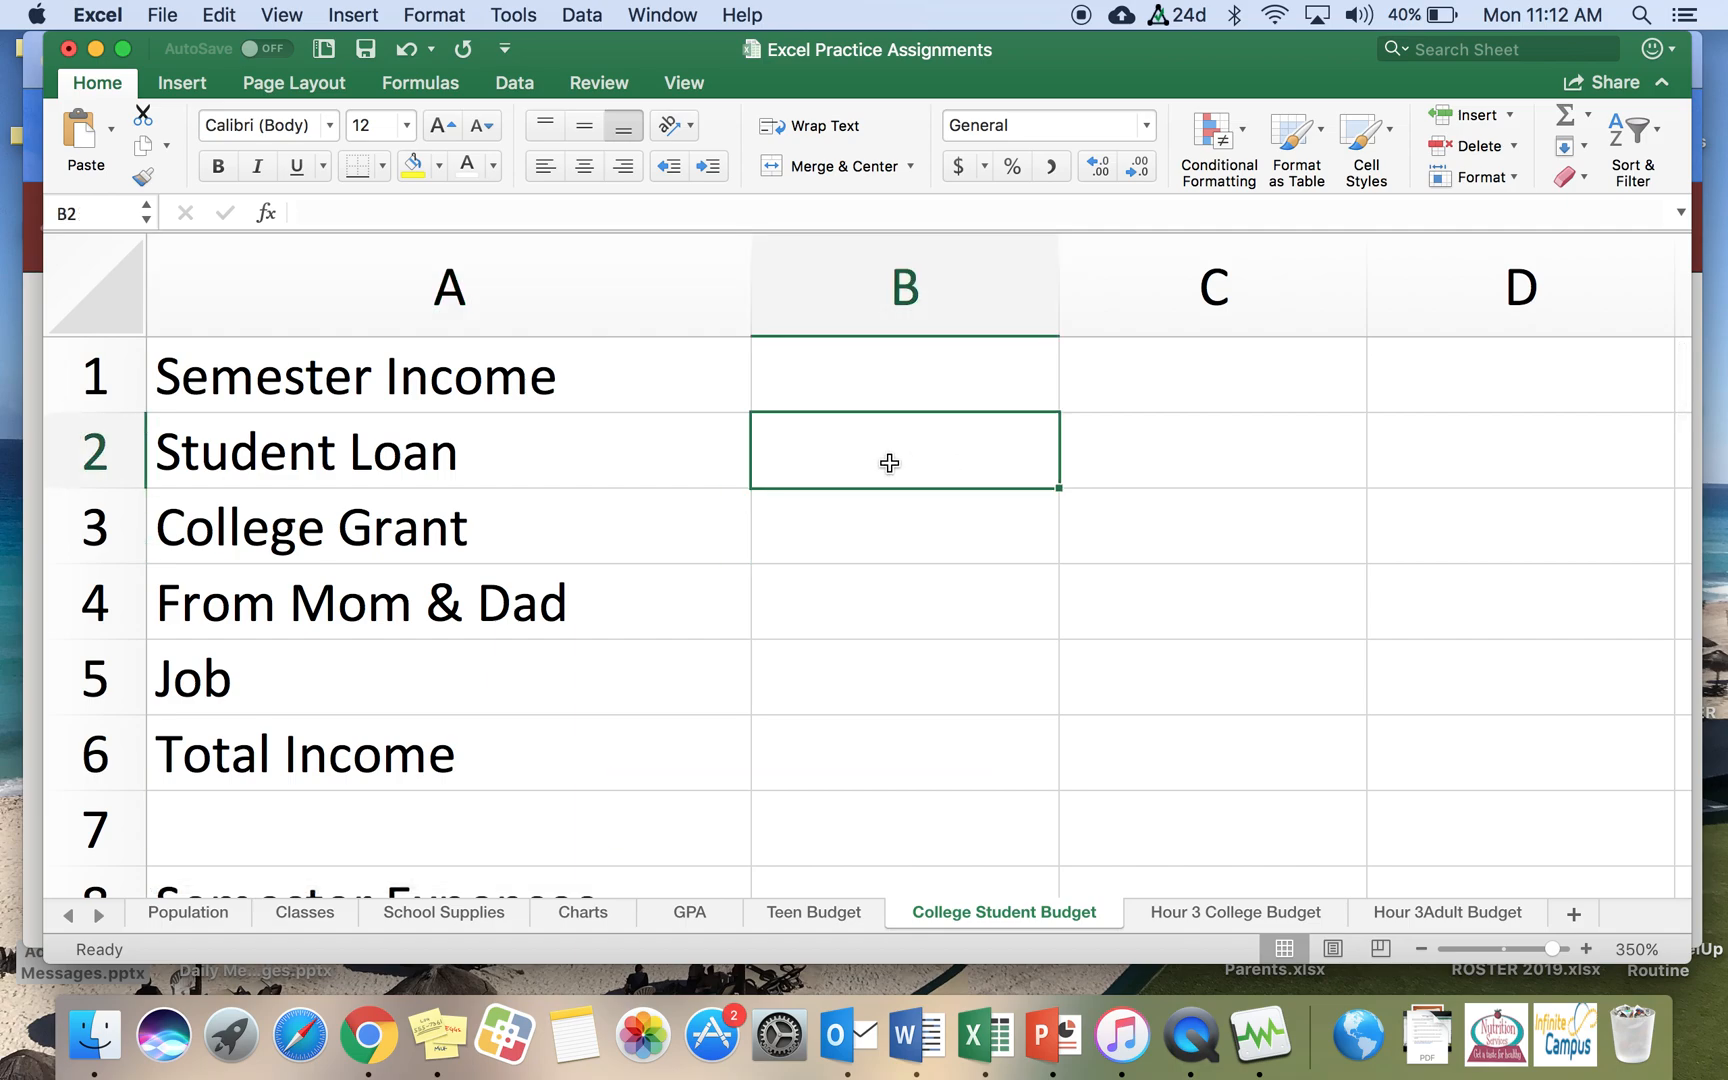
pyautogui.write('10000')
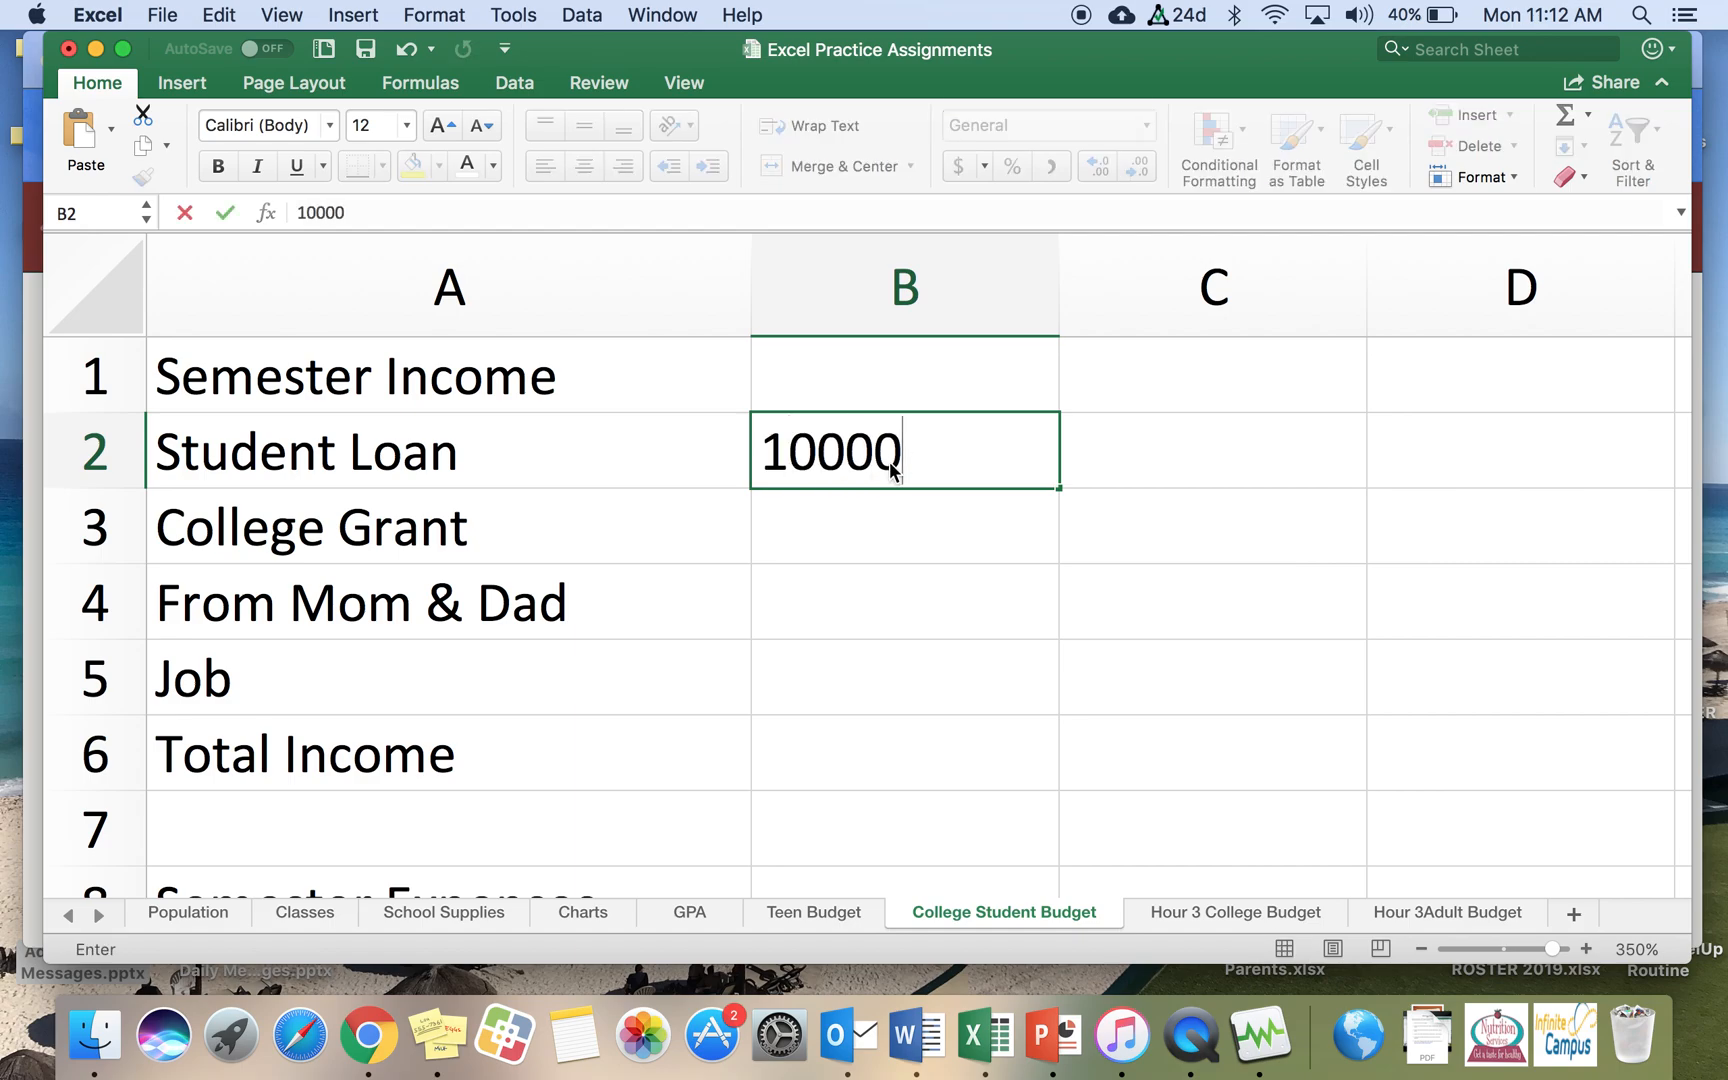
pyautogui.press('Return')
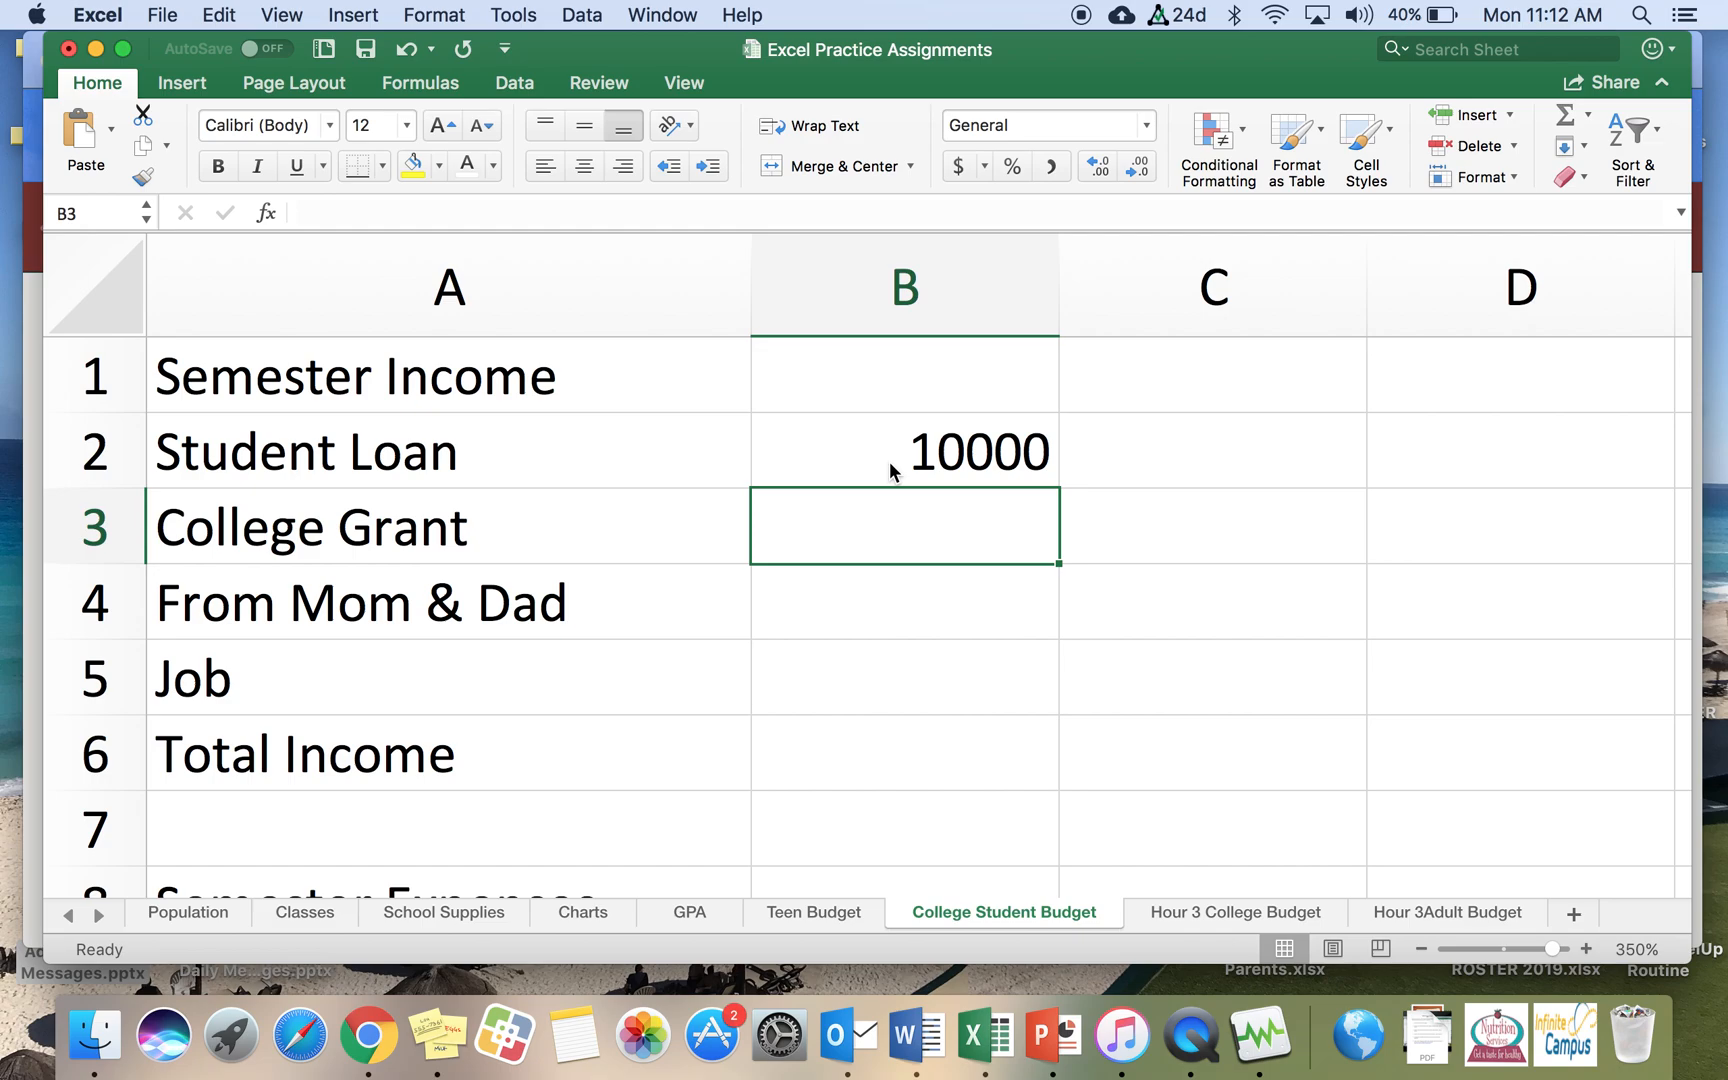
pyautogui.write('1000')
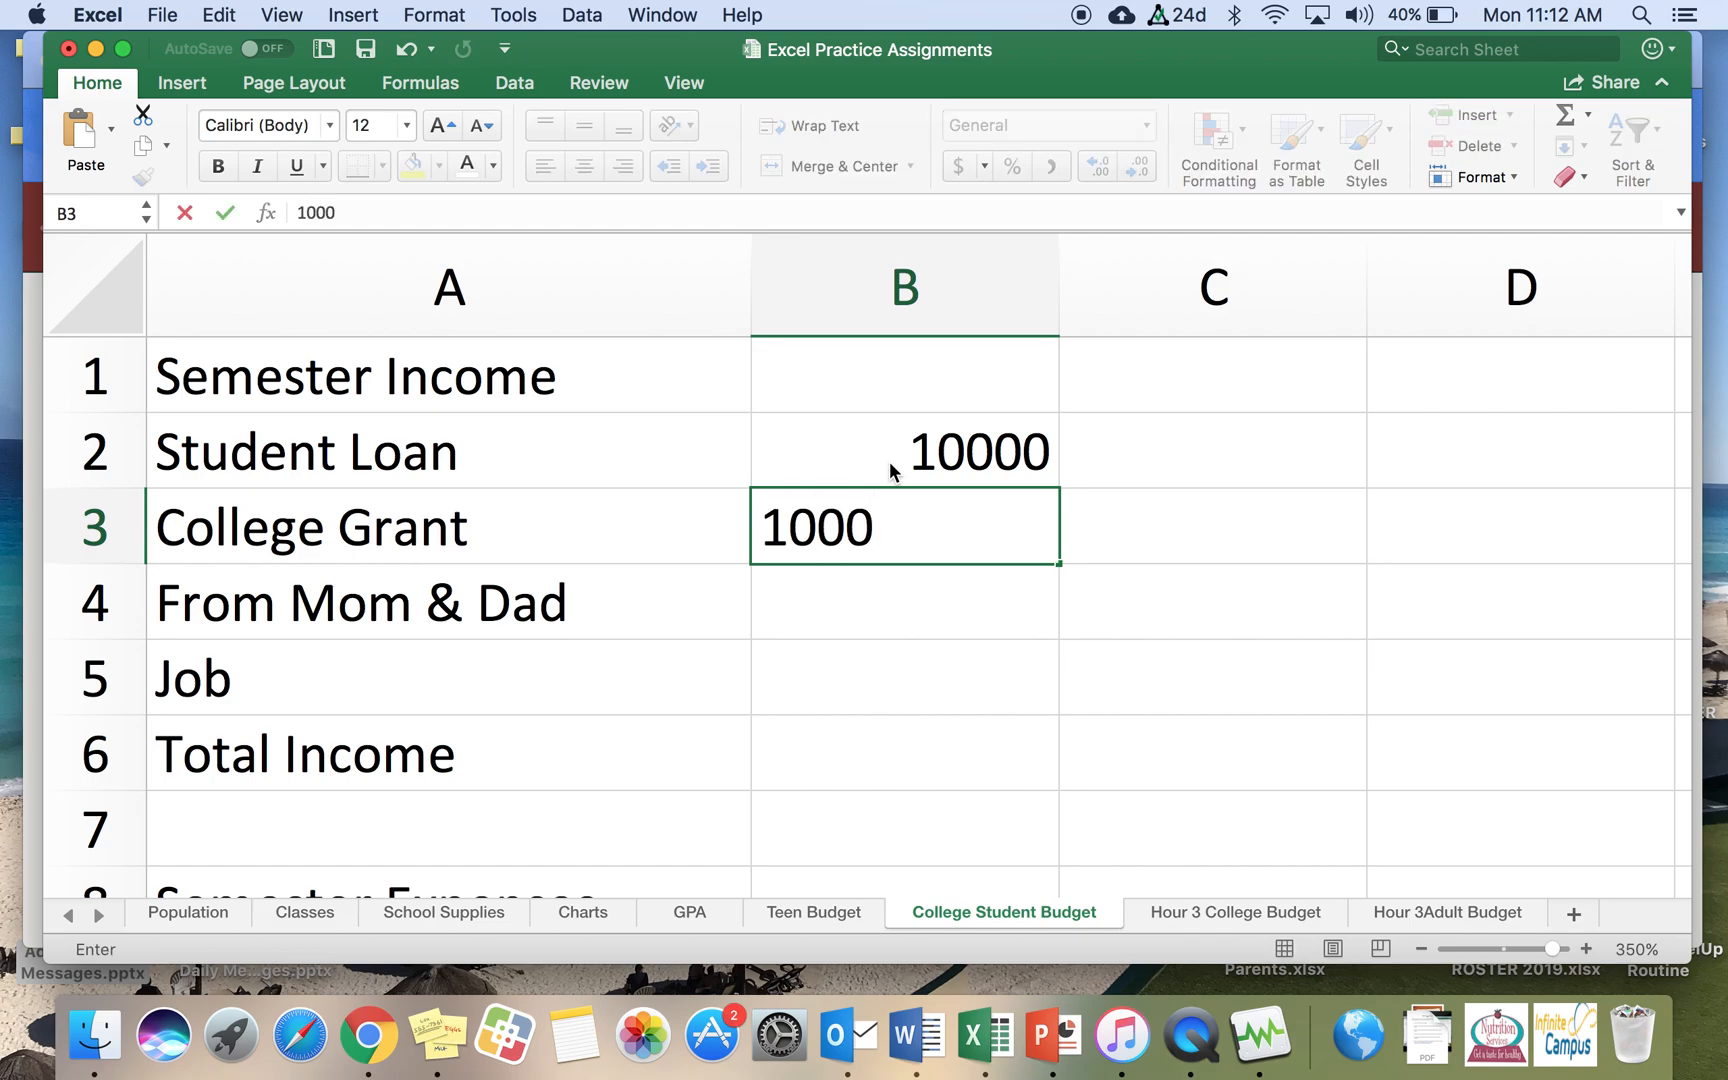
pyautogui.press('Return')
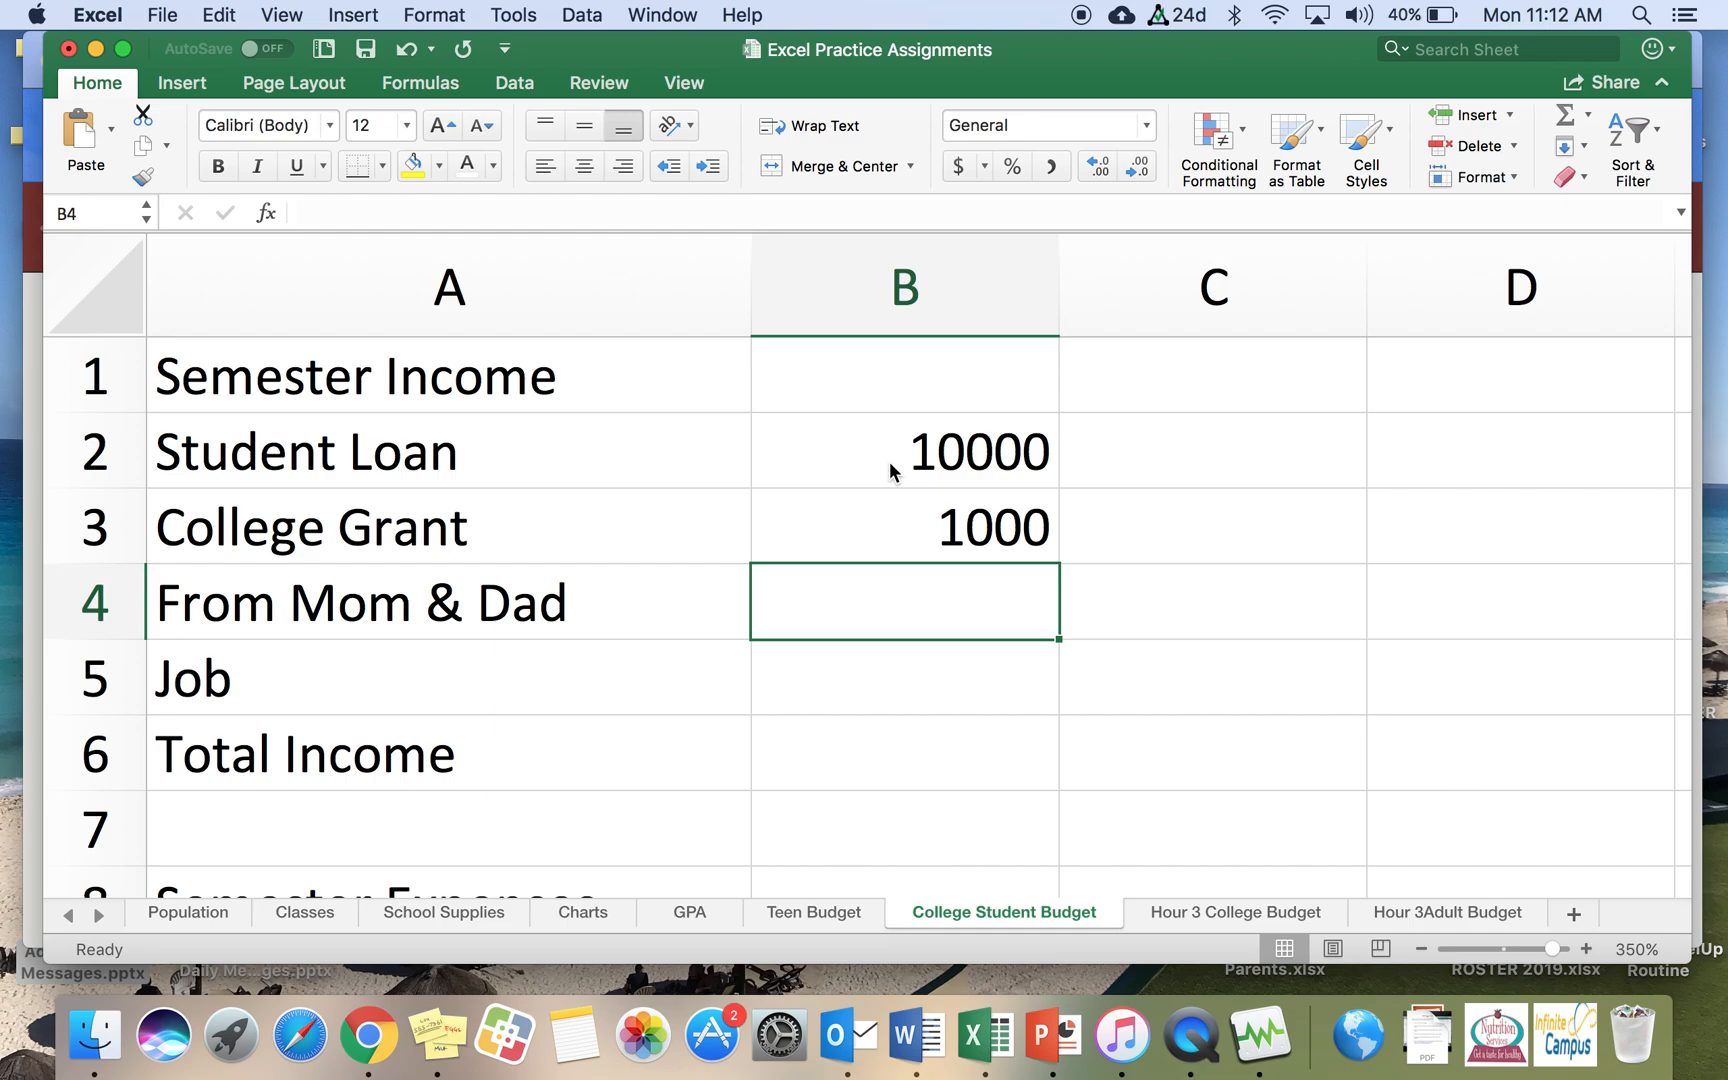
pyautogui.write('600')
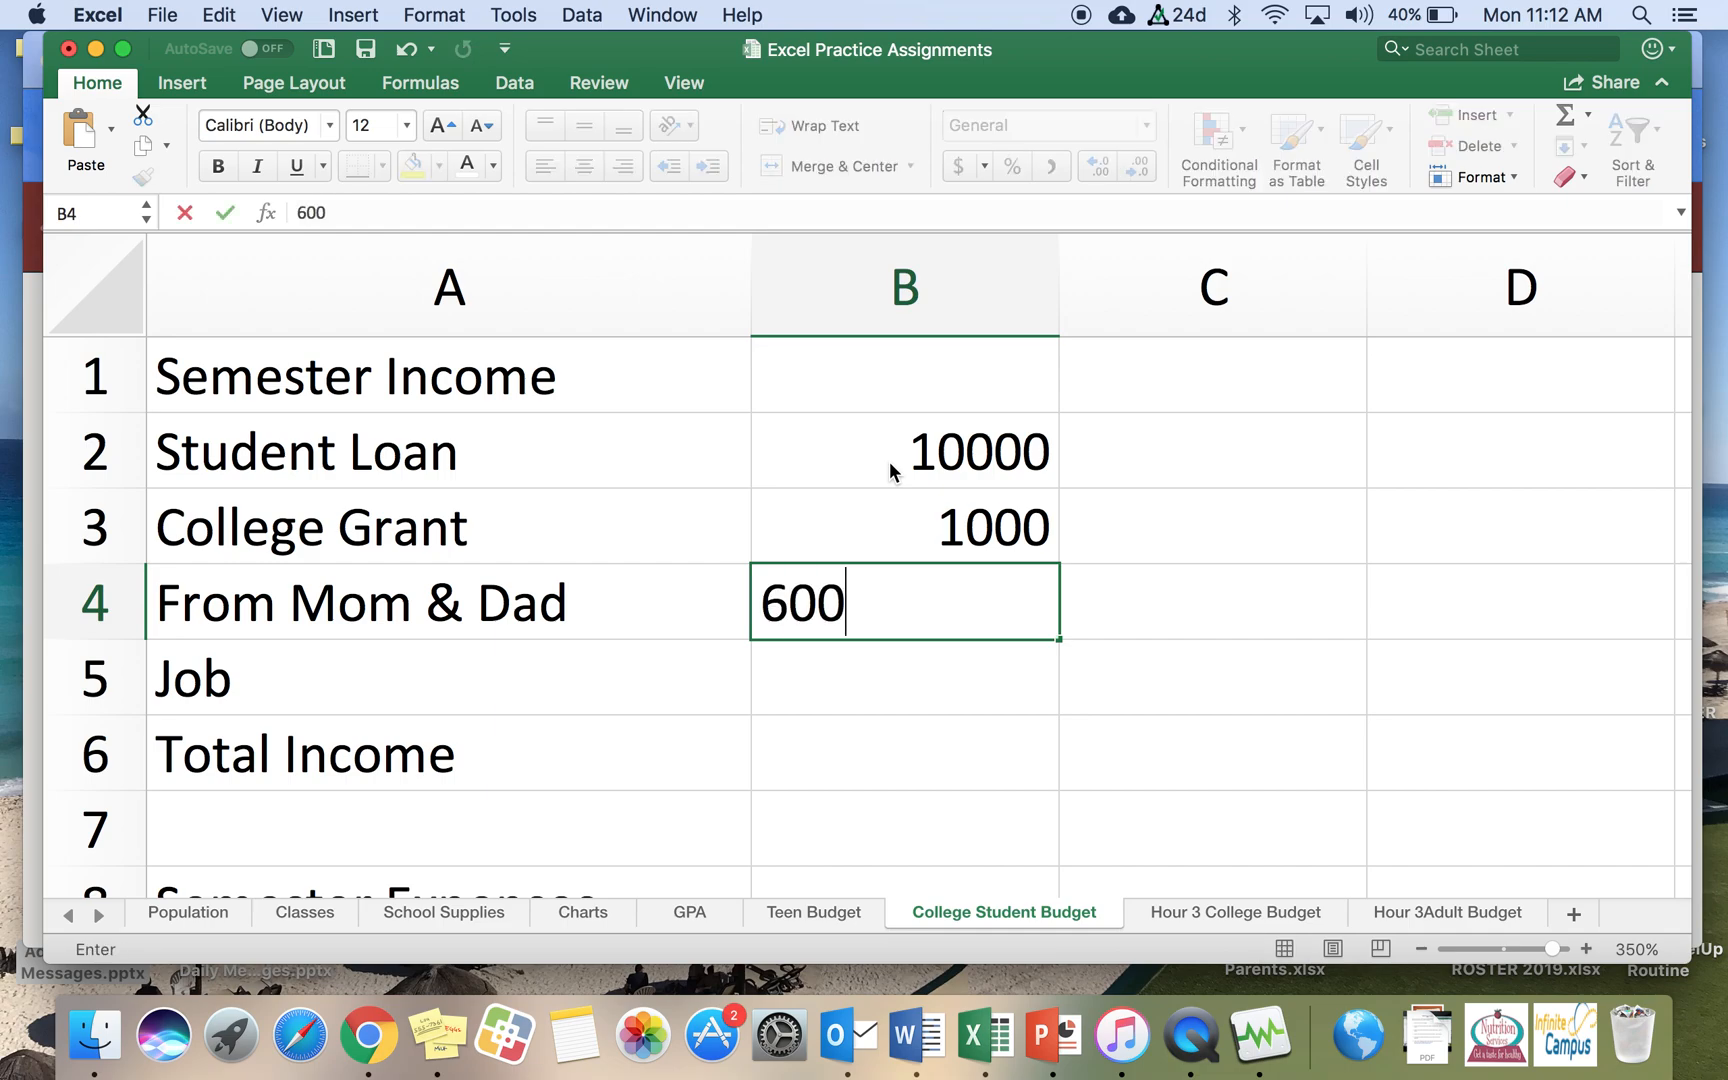
pyautogui.press('Return')
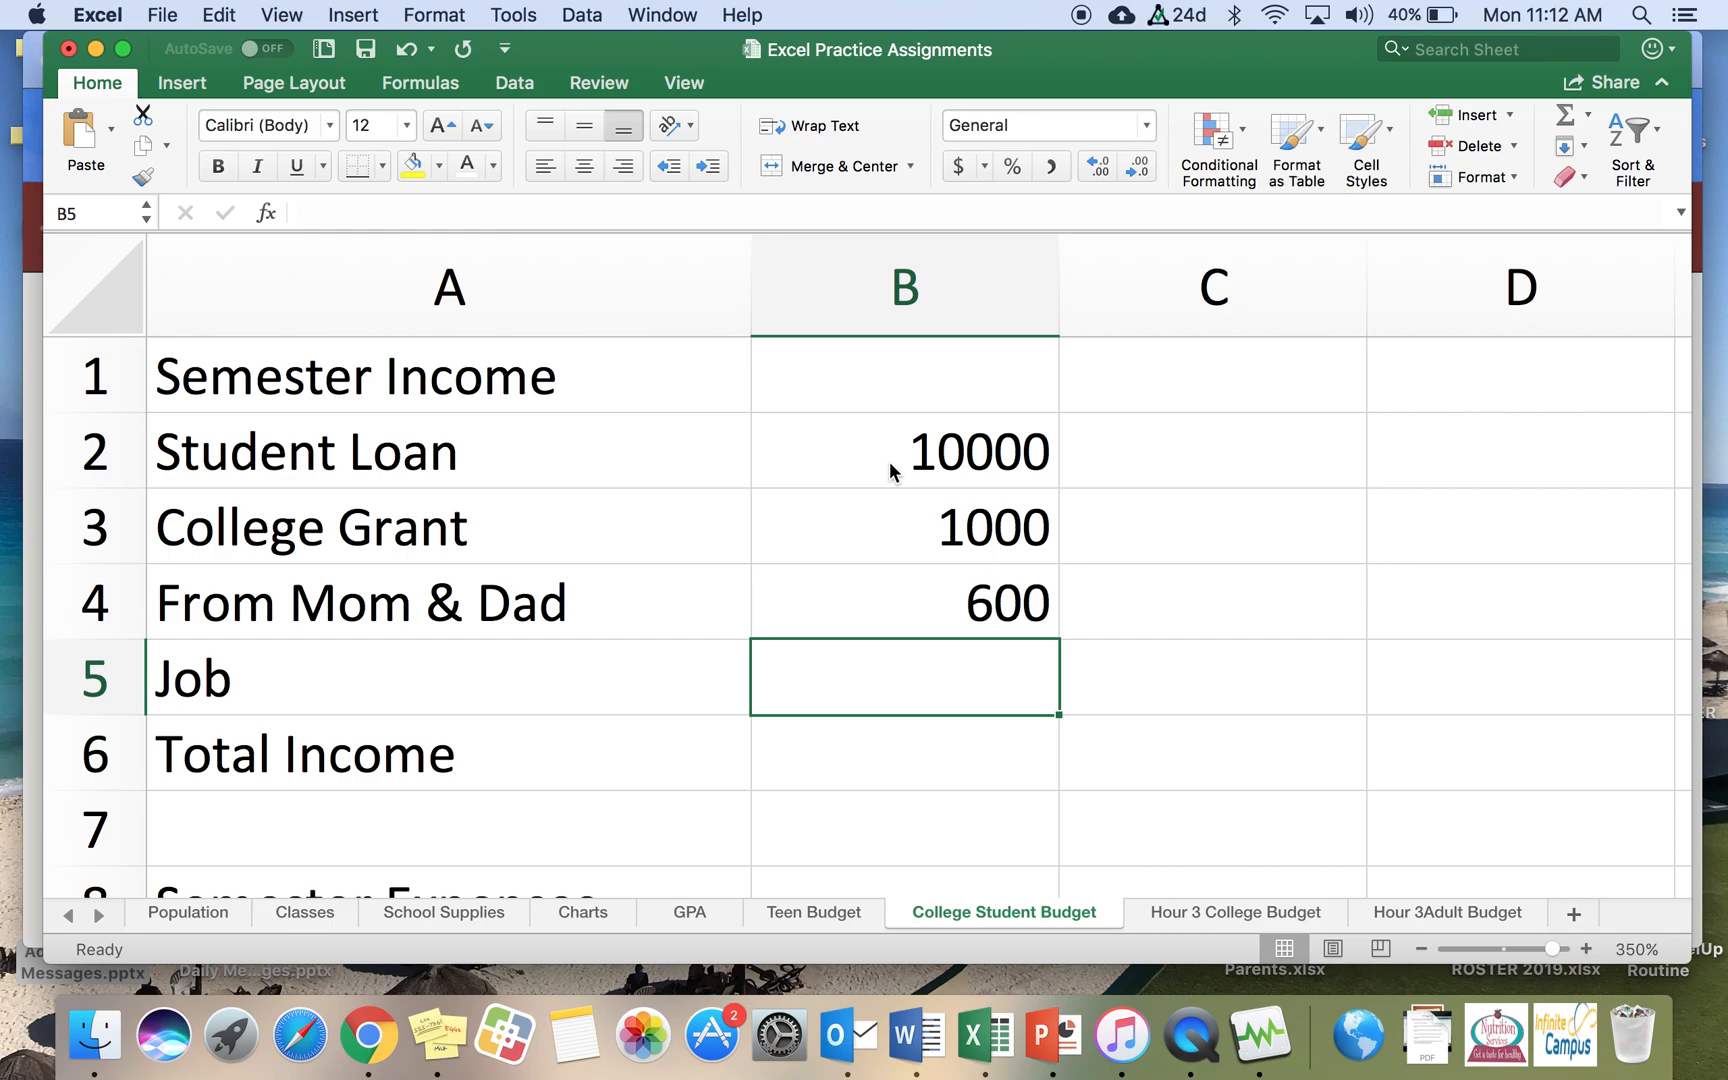
pyautogui.write('2500')
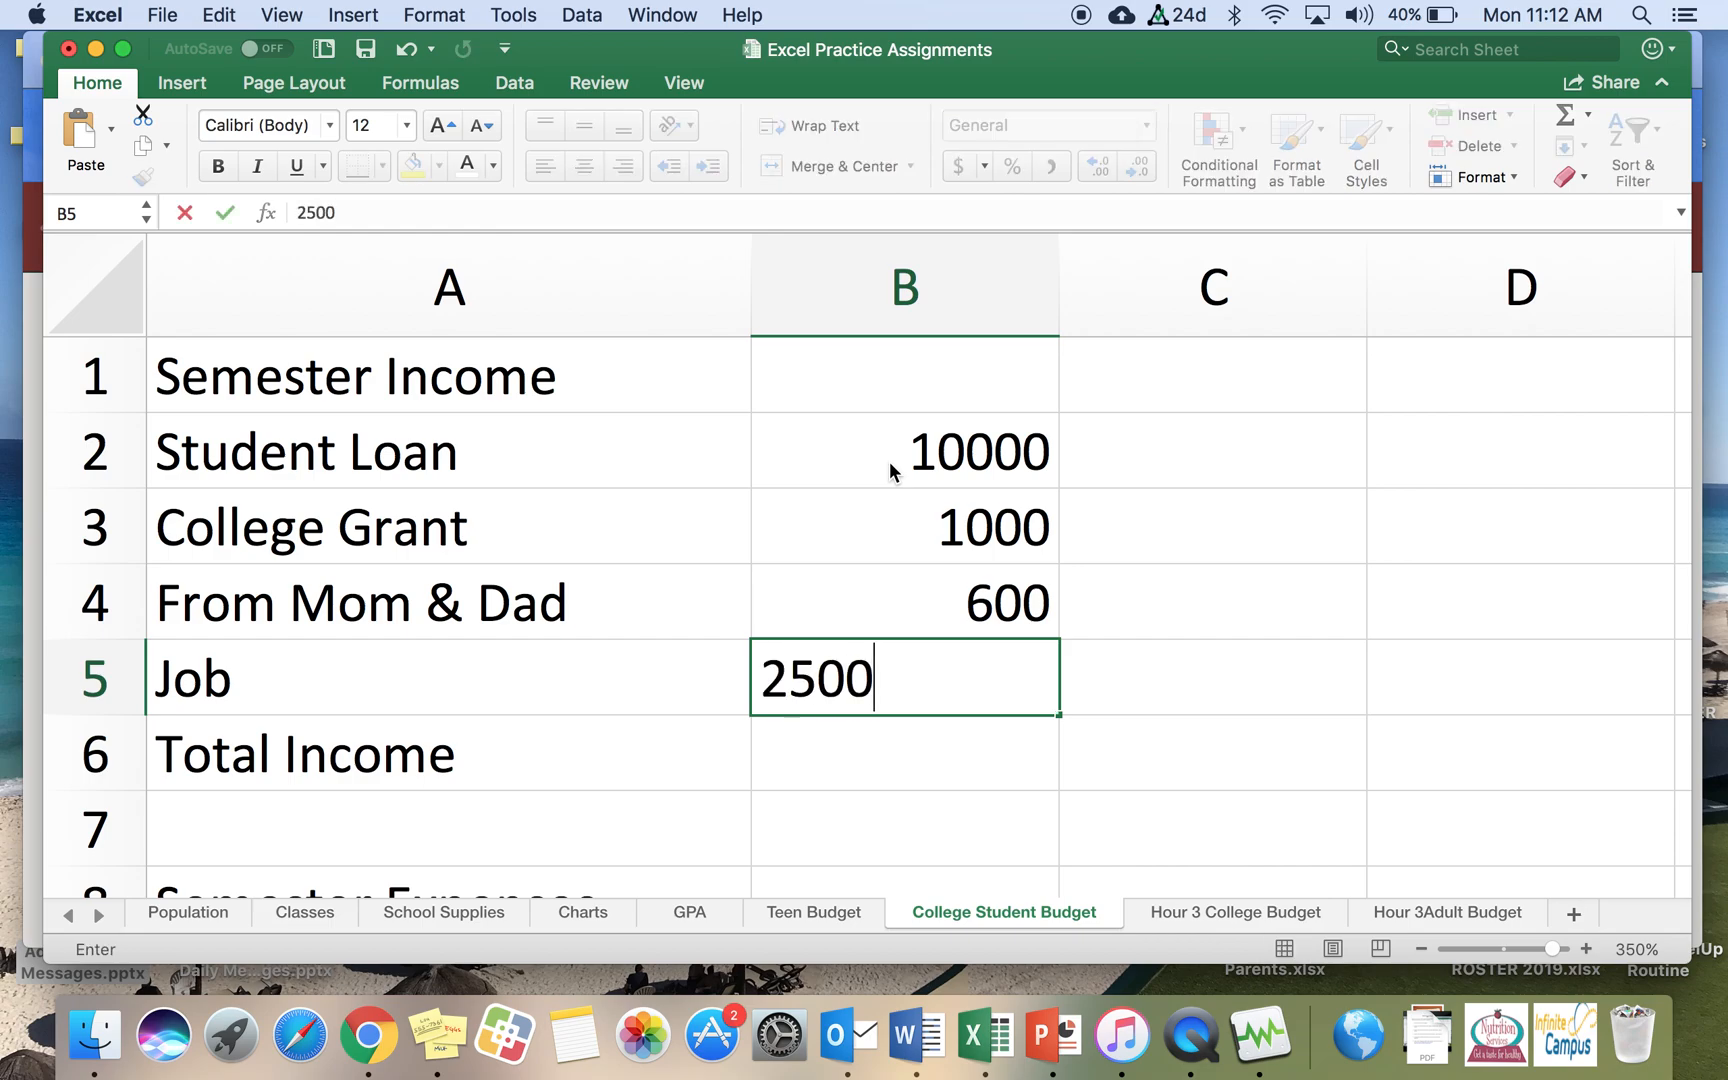
pyautogui.press('Return')
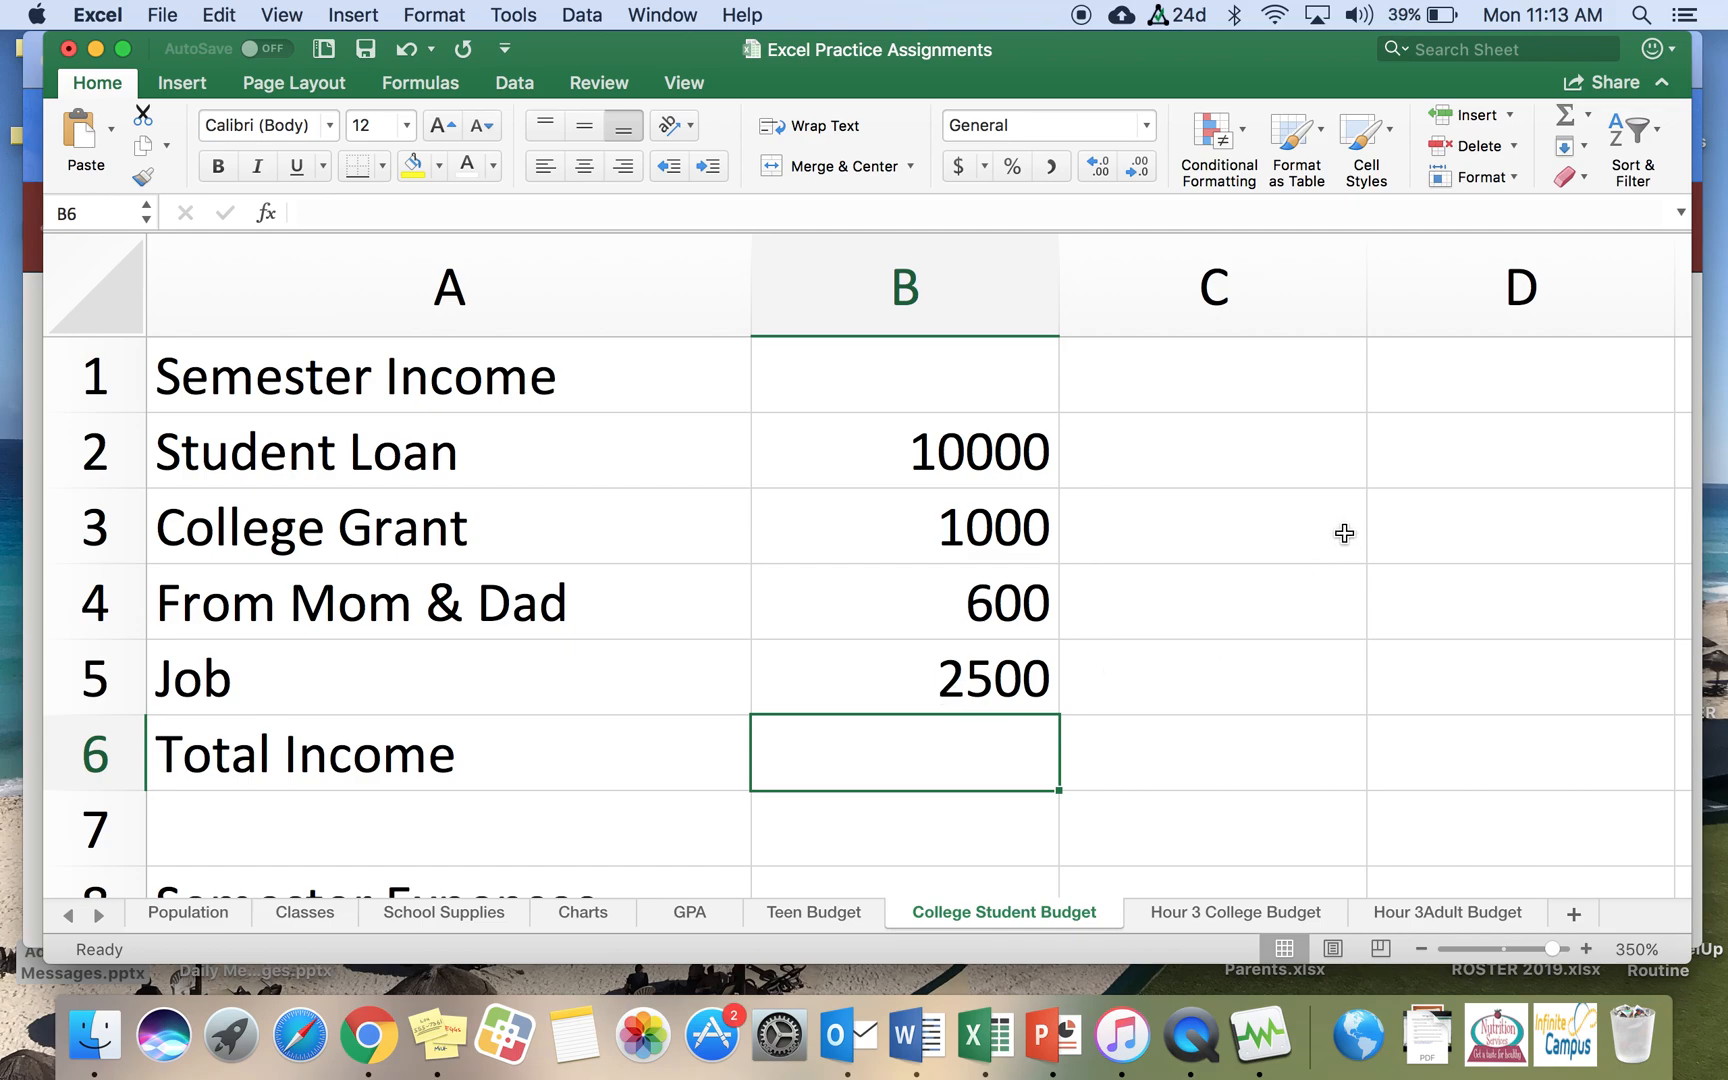
# Step: Total the semester income amounts B2:B5 in cell B6 with AutoSum
pyautogui.click(1566, 119)
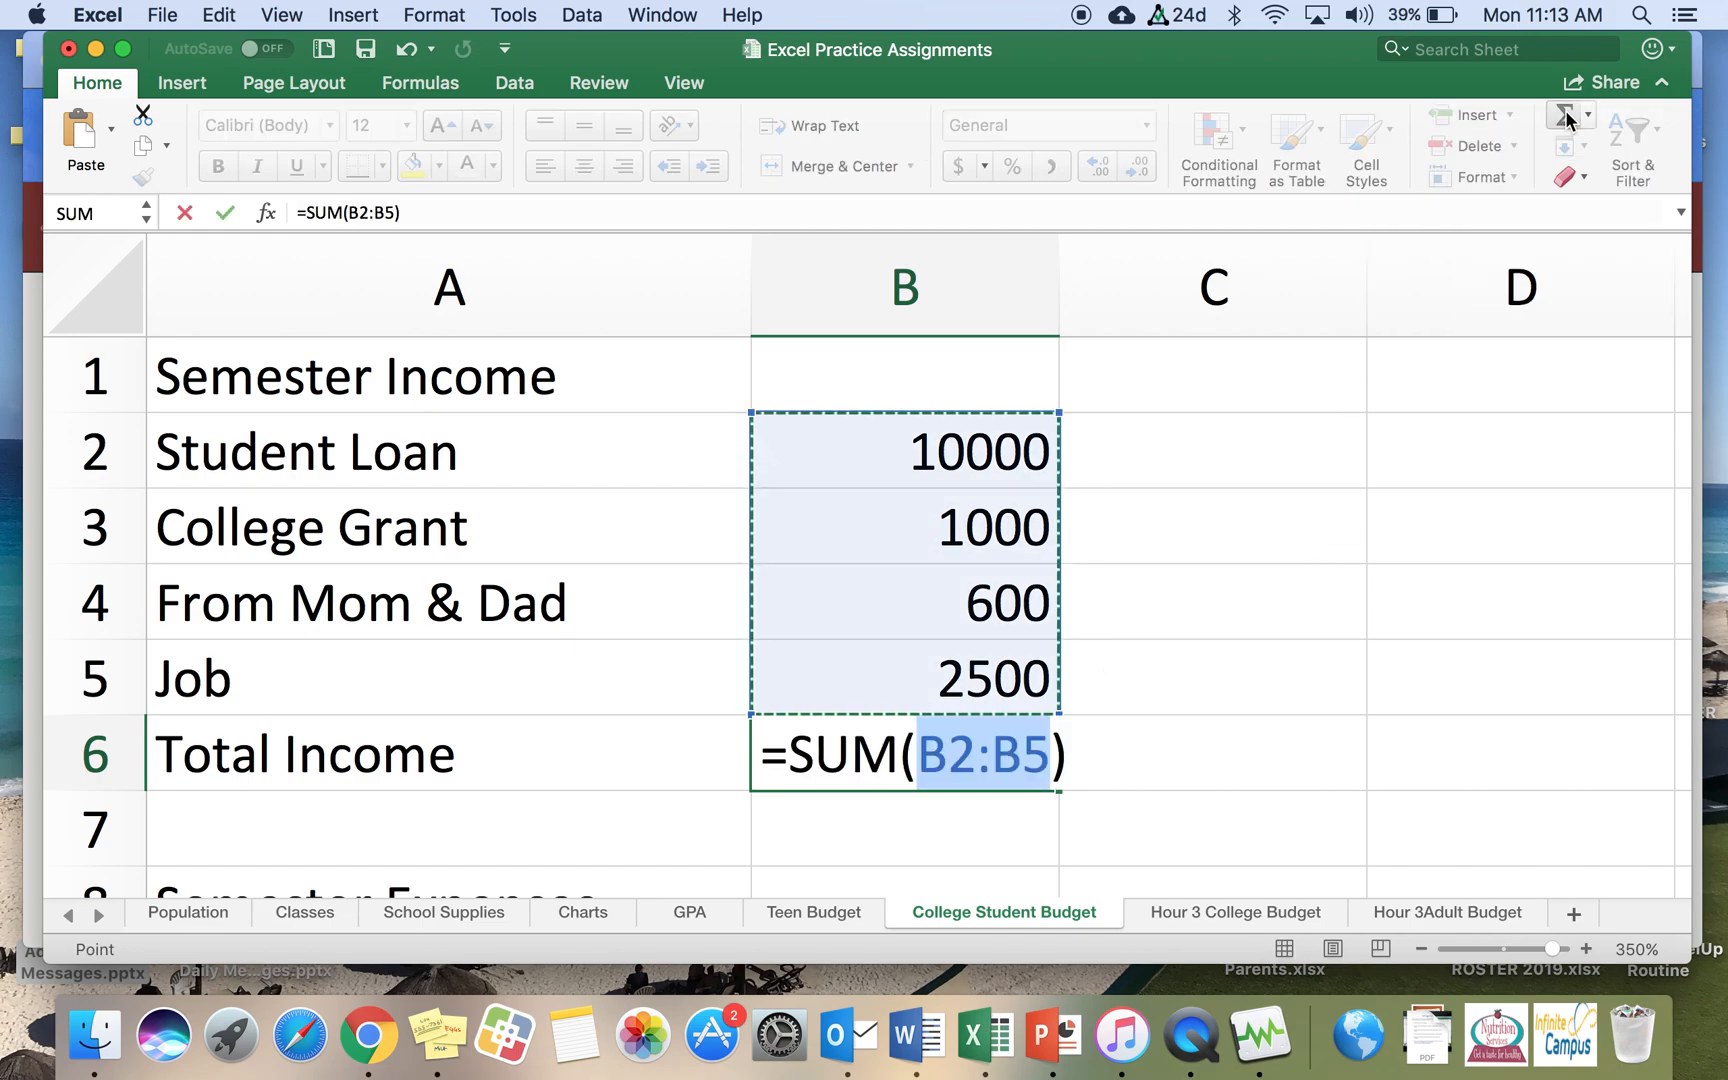
pyautogui.press('Return')
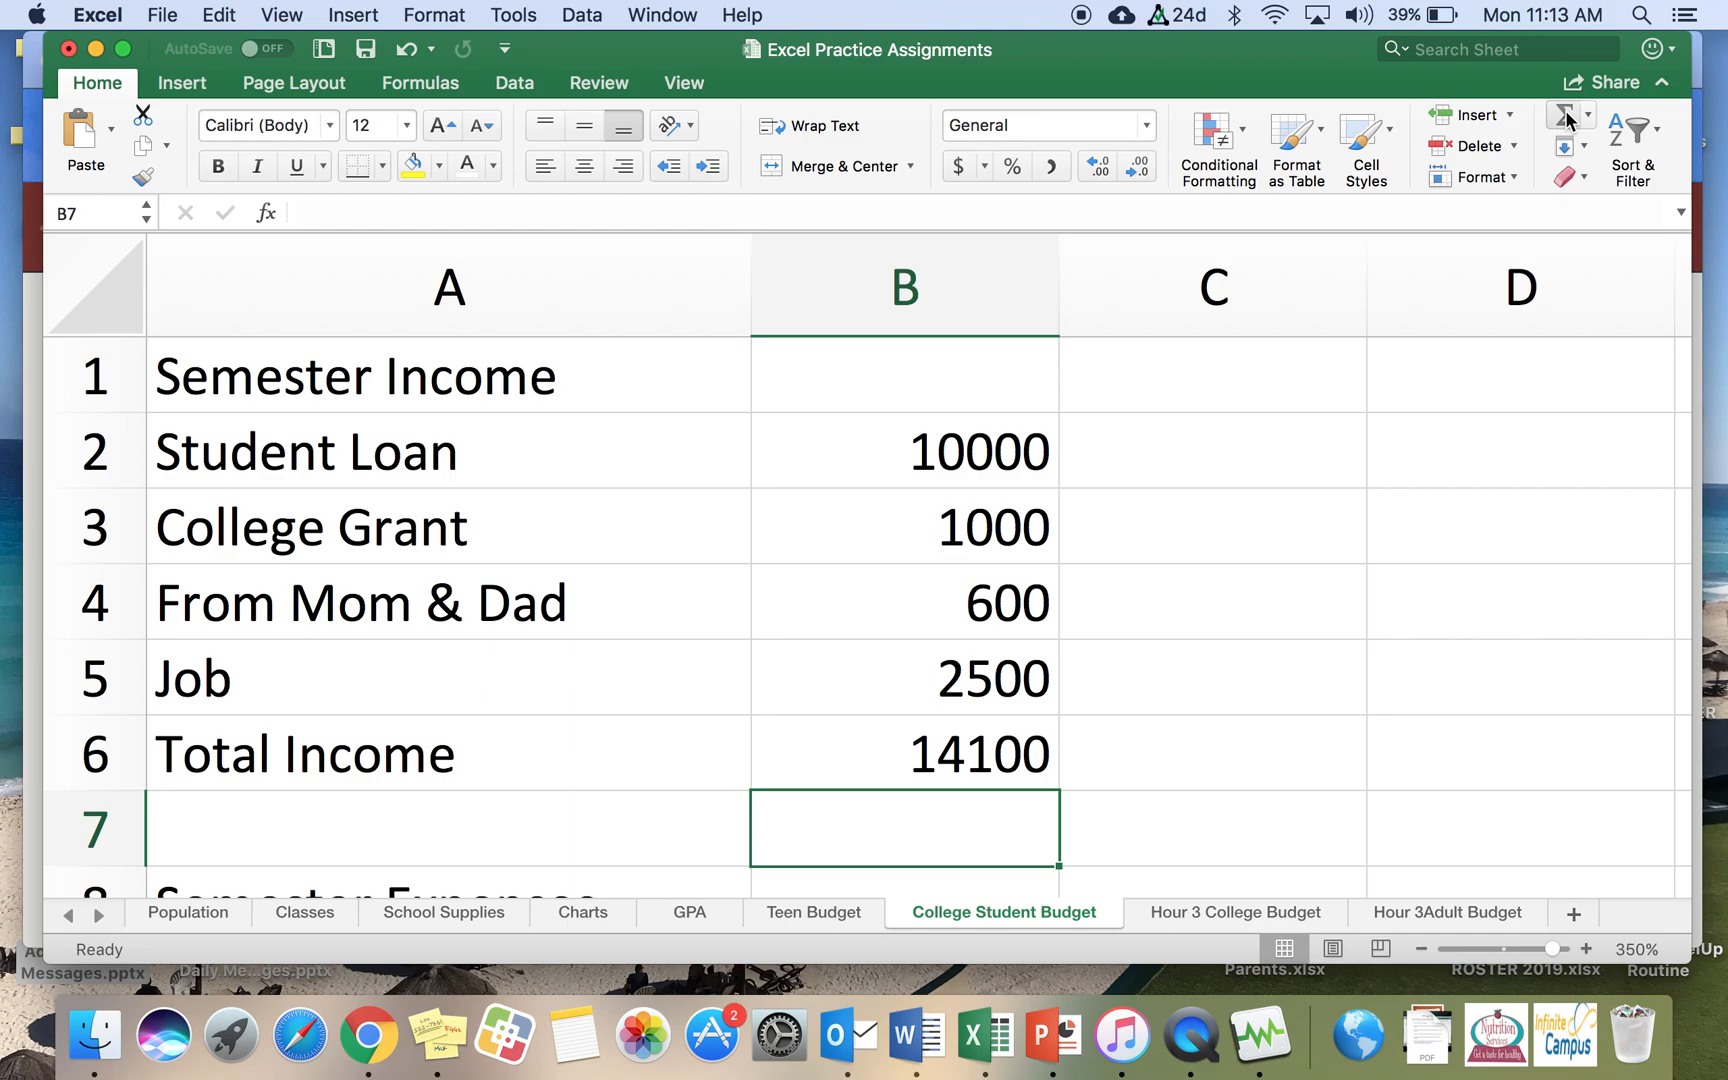
# Step: Format the income amounts and total in B2:B6 as Currency with two decimal places
pyautogui.moveTo(891, 447); pyautogui.dragTo(872, 765)
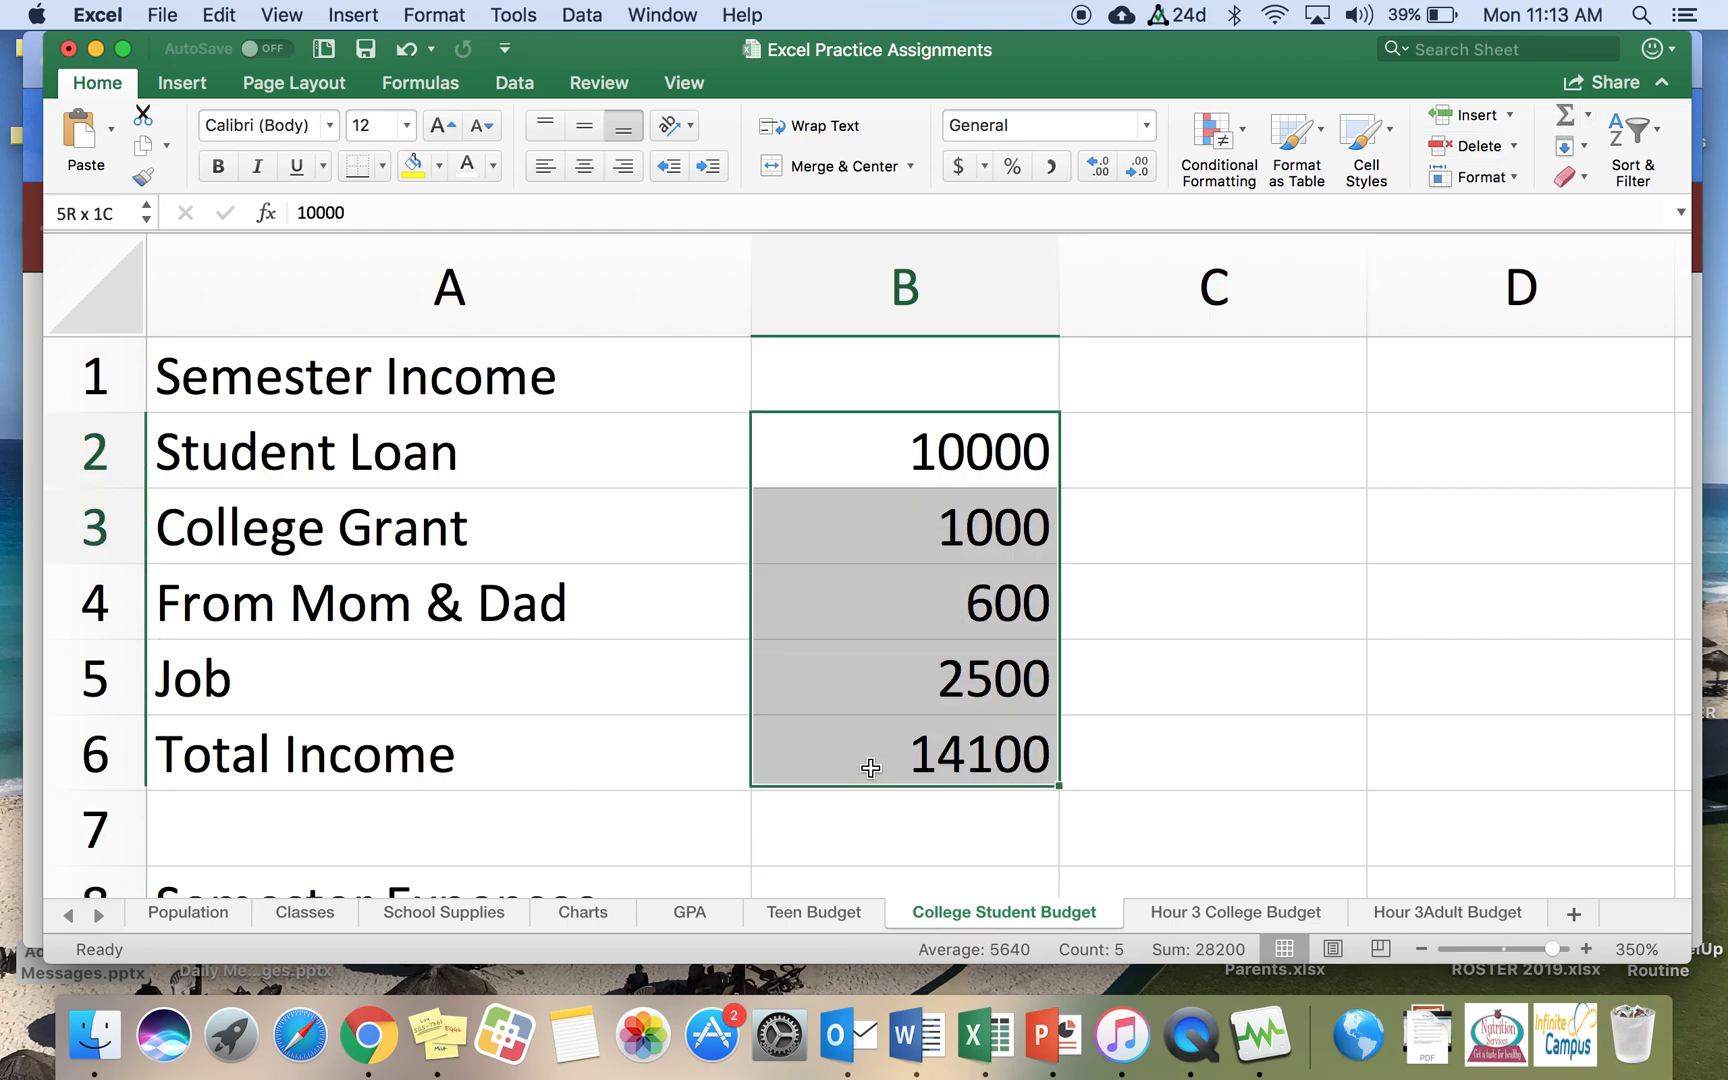
pyautogui.rightClick(862, 636)
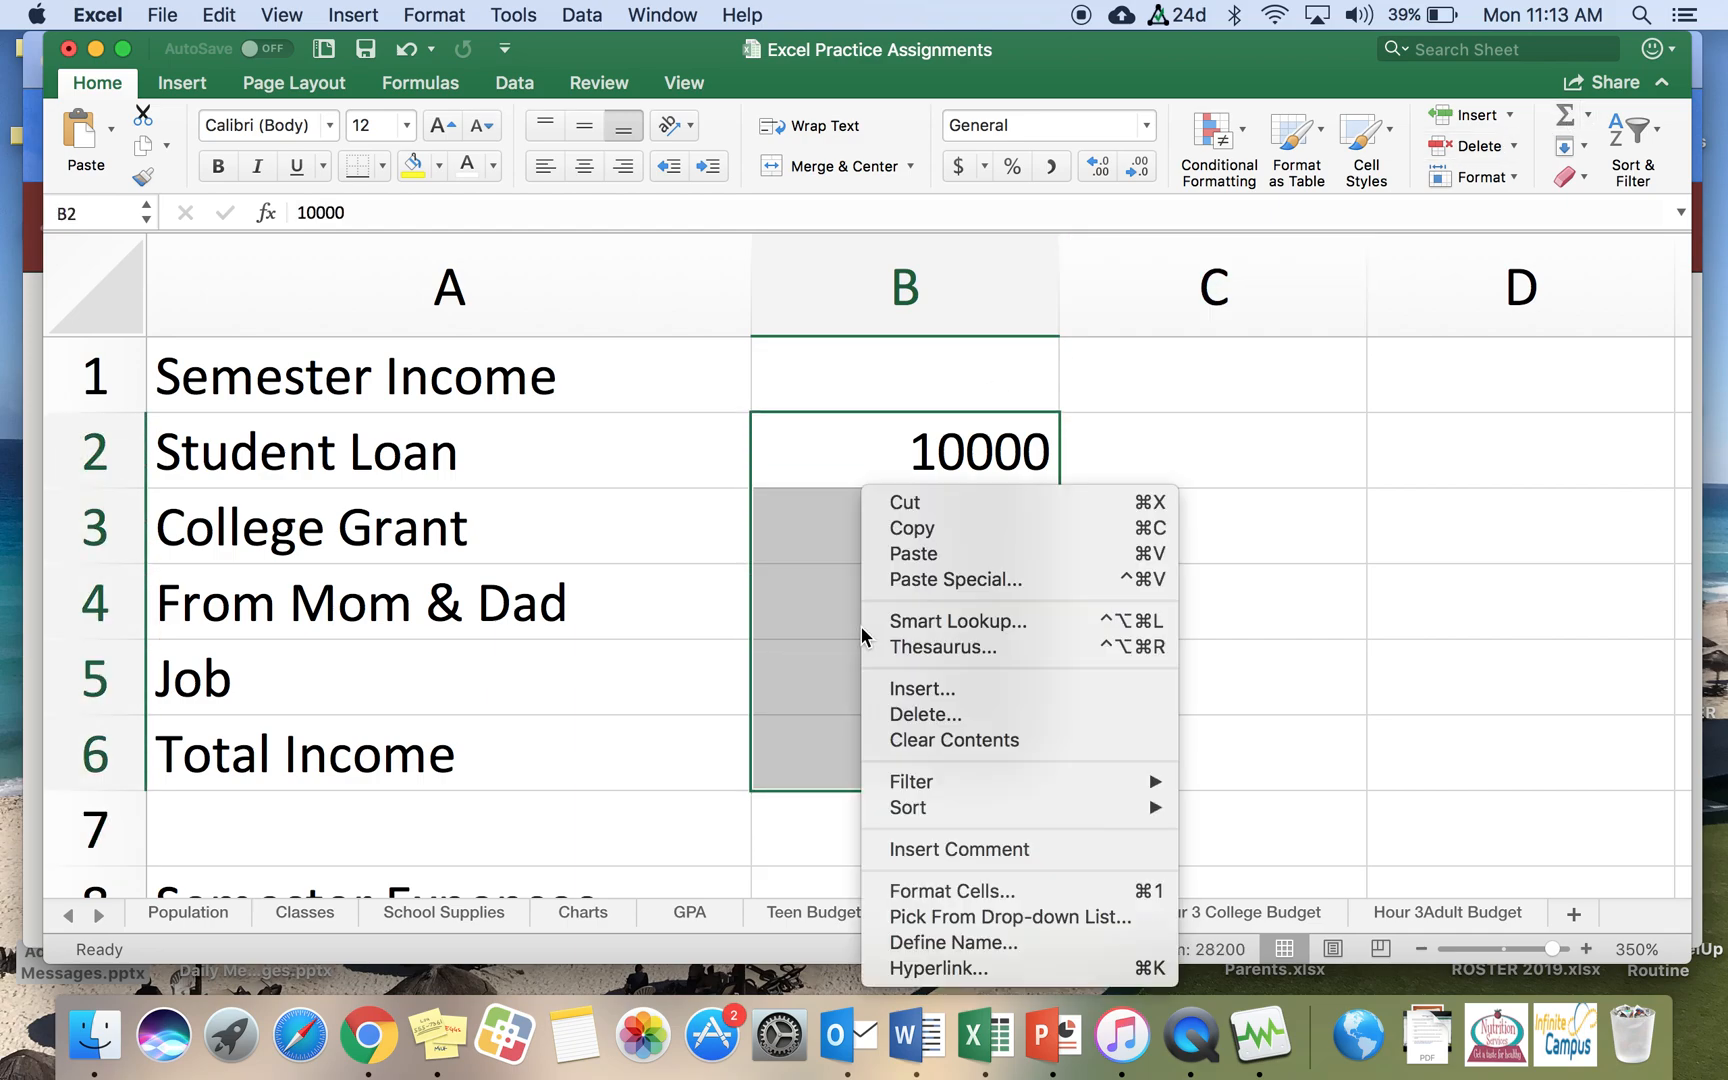
pyautogui.click(932, 892)
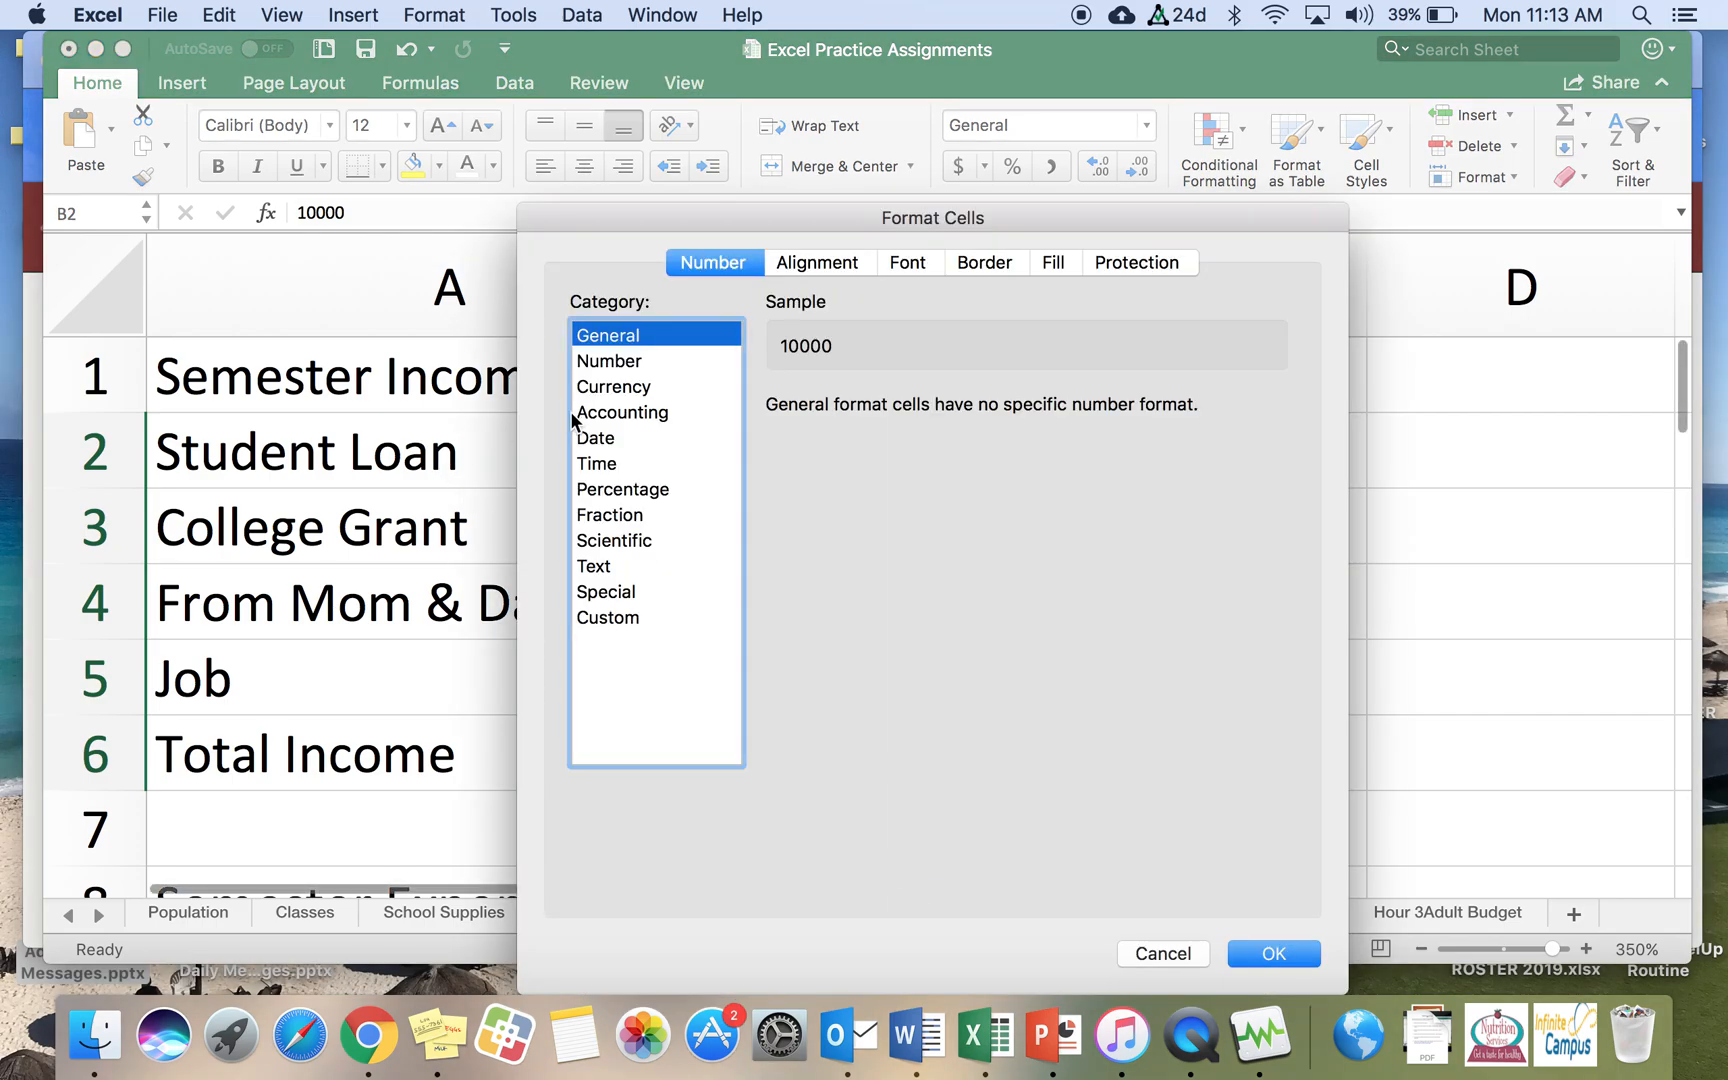
pyautogui.click(598, 388)
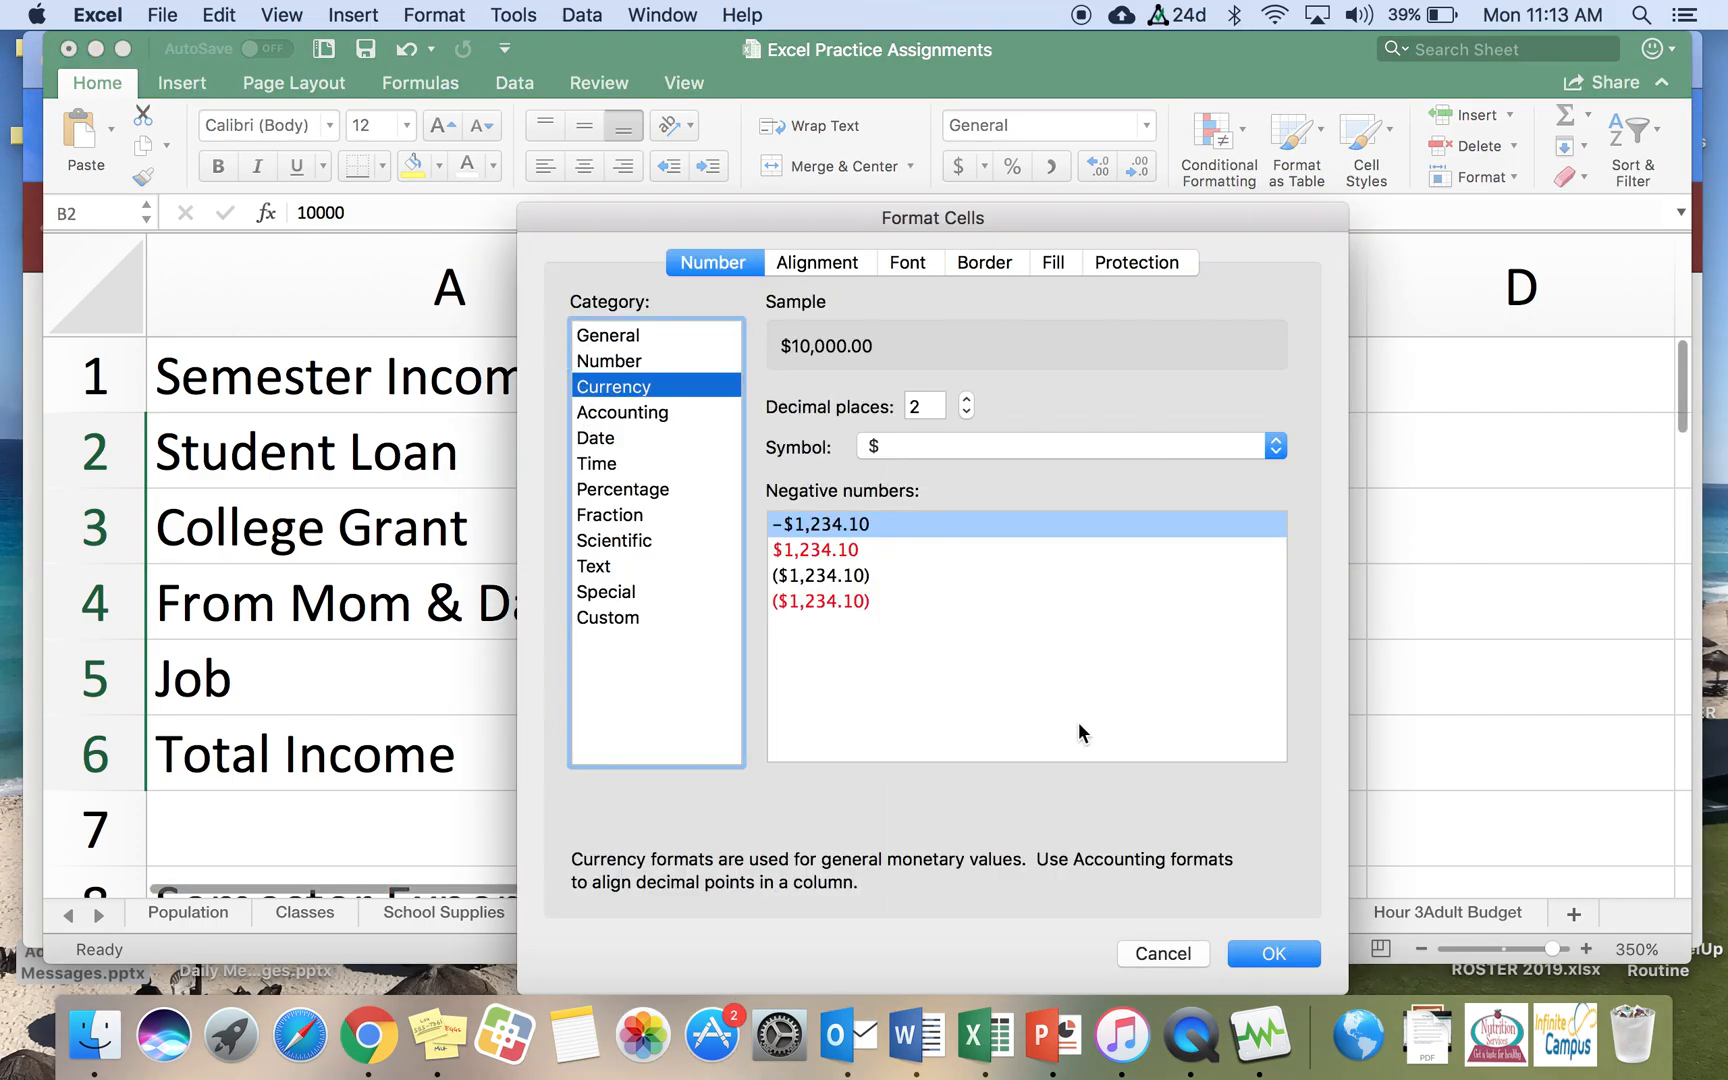
pyautogui.click(1291, 955)
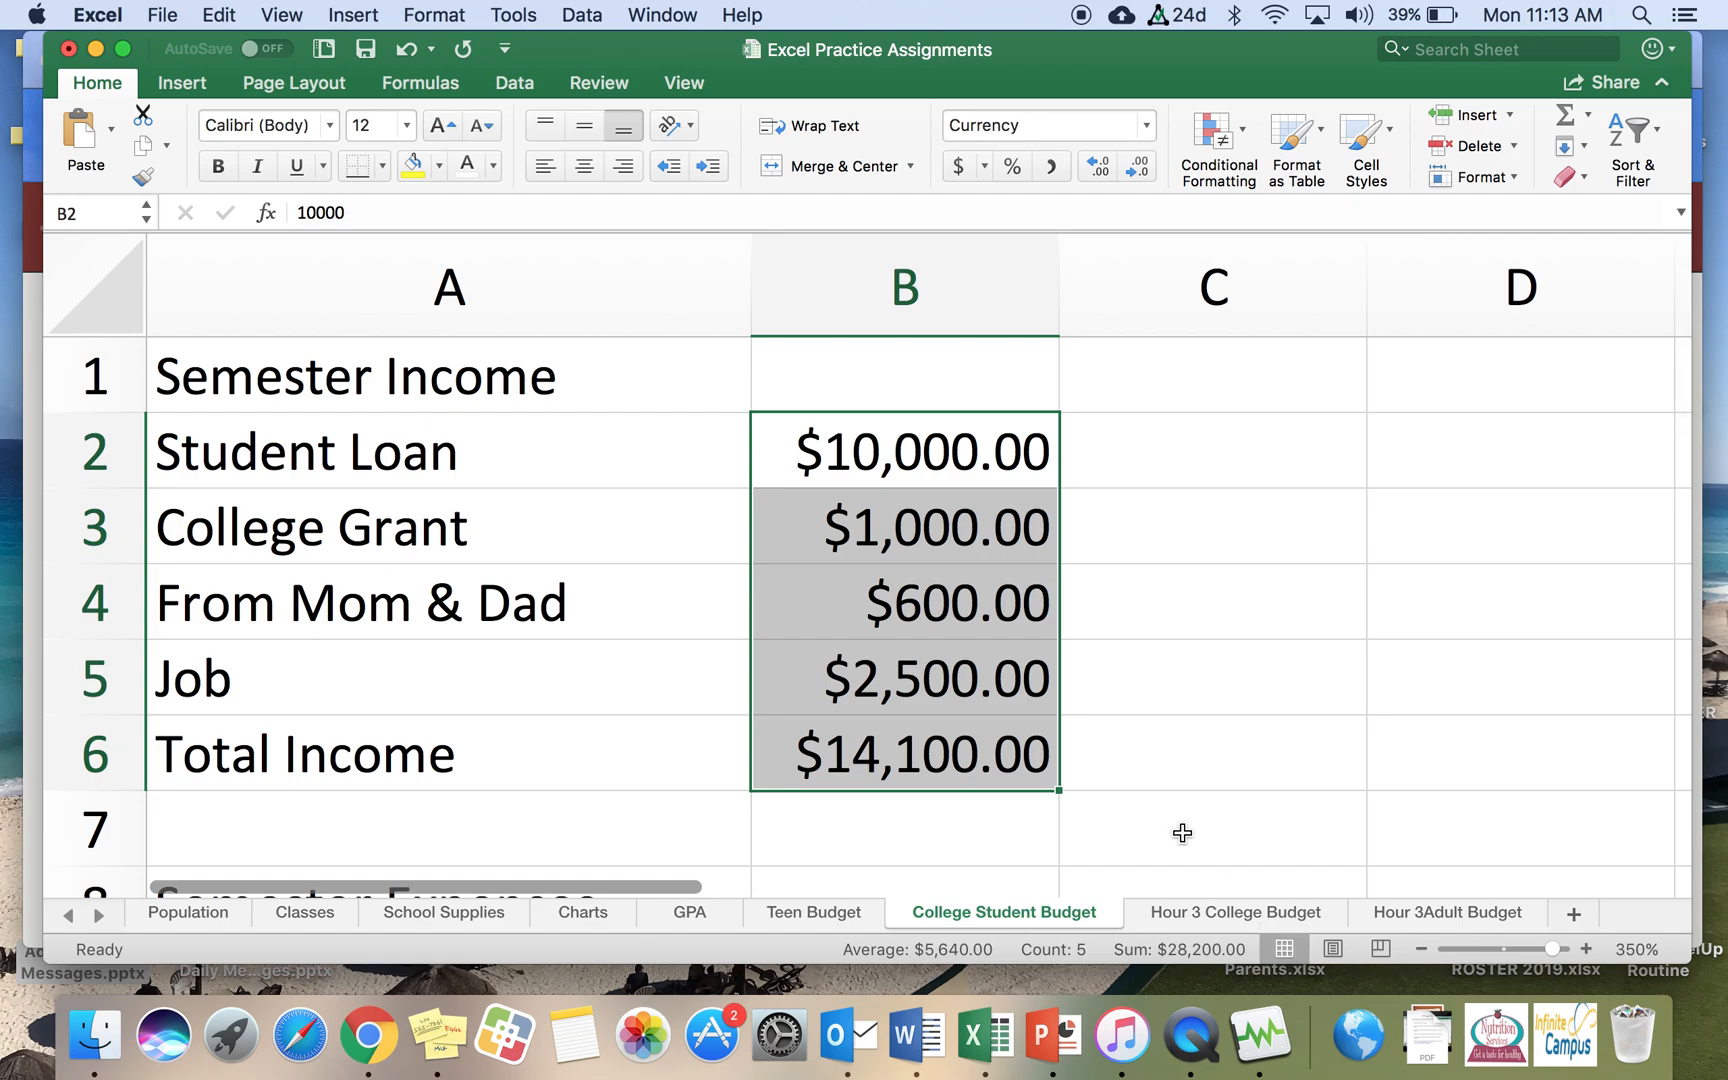
# Step: Right-align the Total Income label in cell A6
pyautogui.click(993, 774)
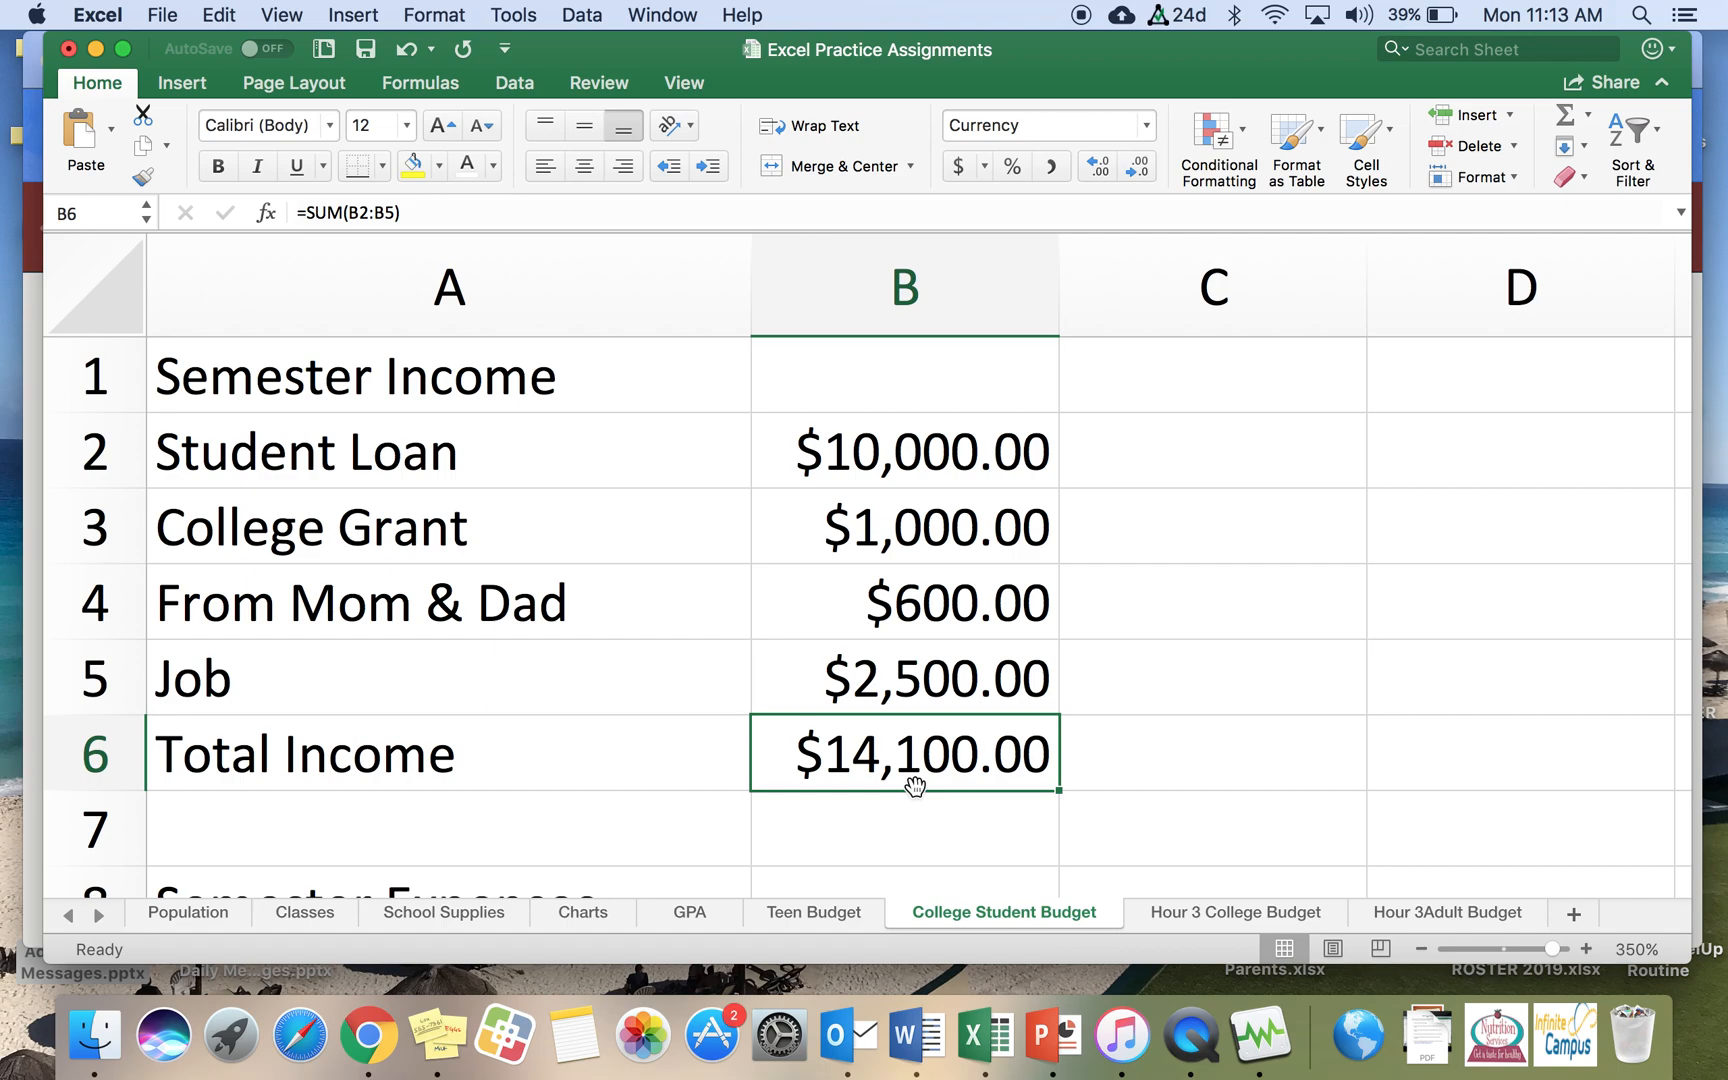
pyautogui.click(544, 768)
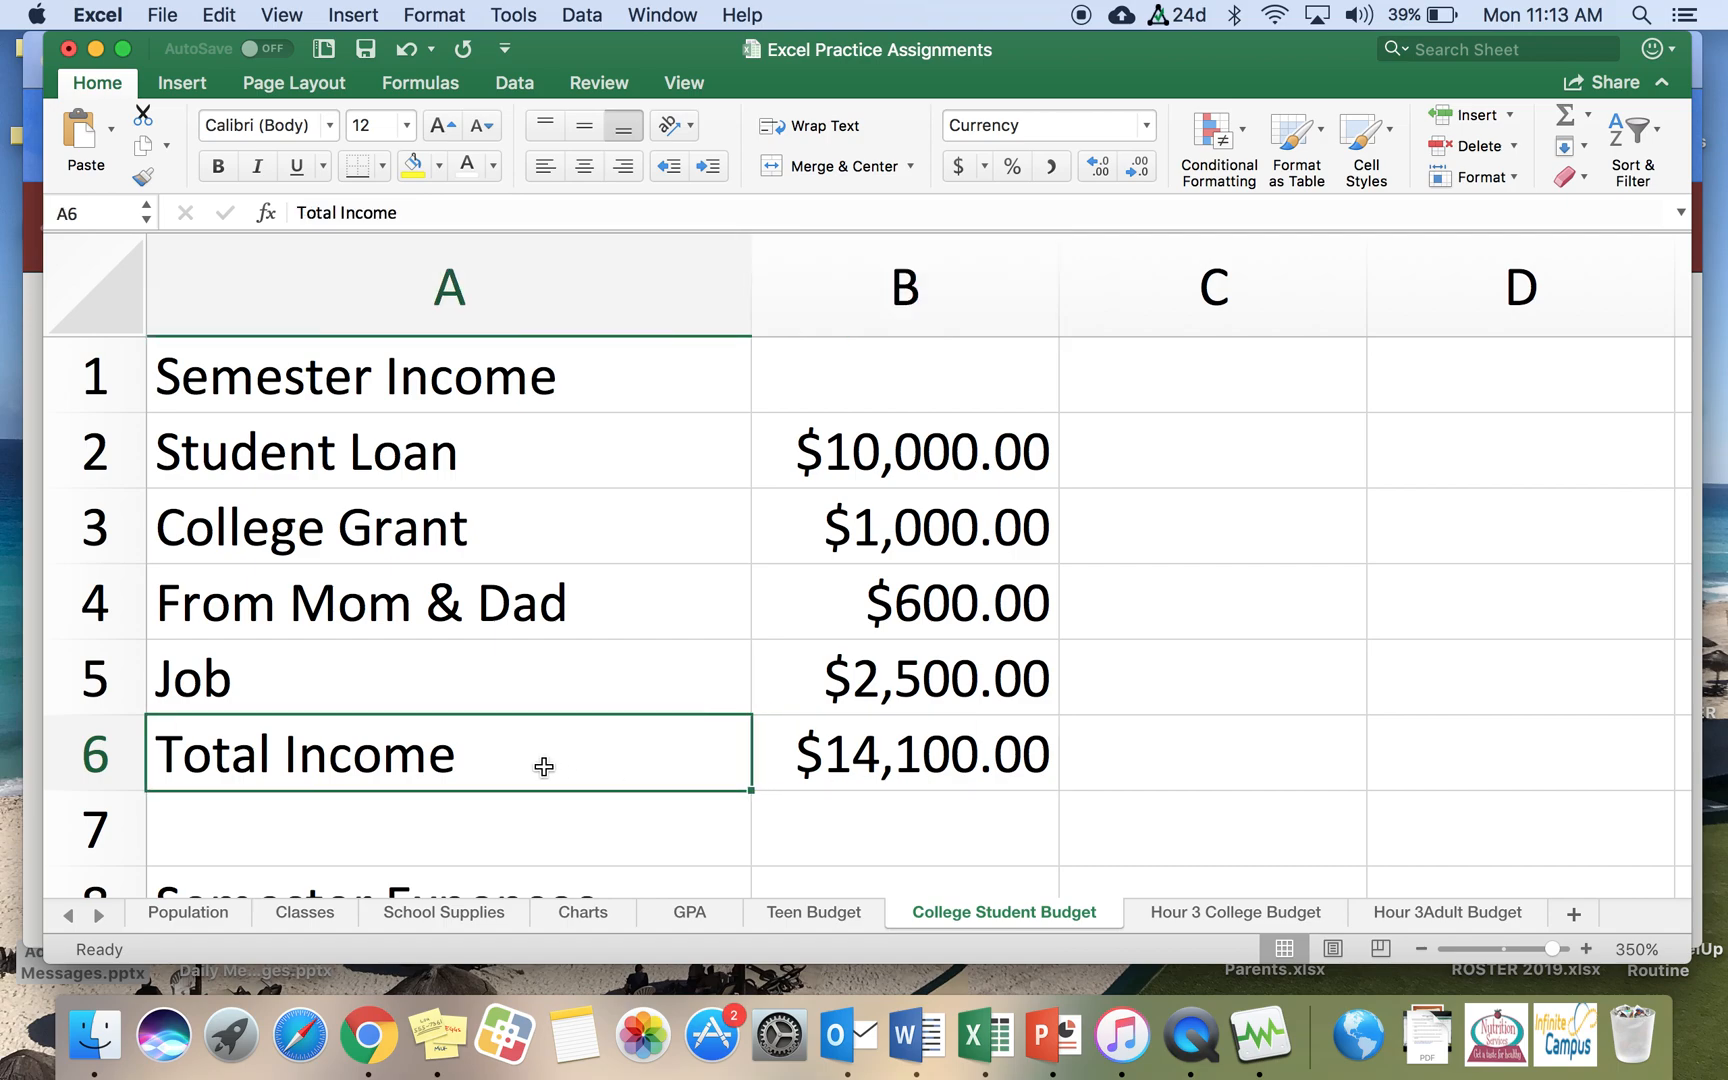
pyautogui.click(626, 170)
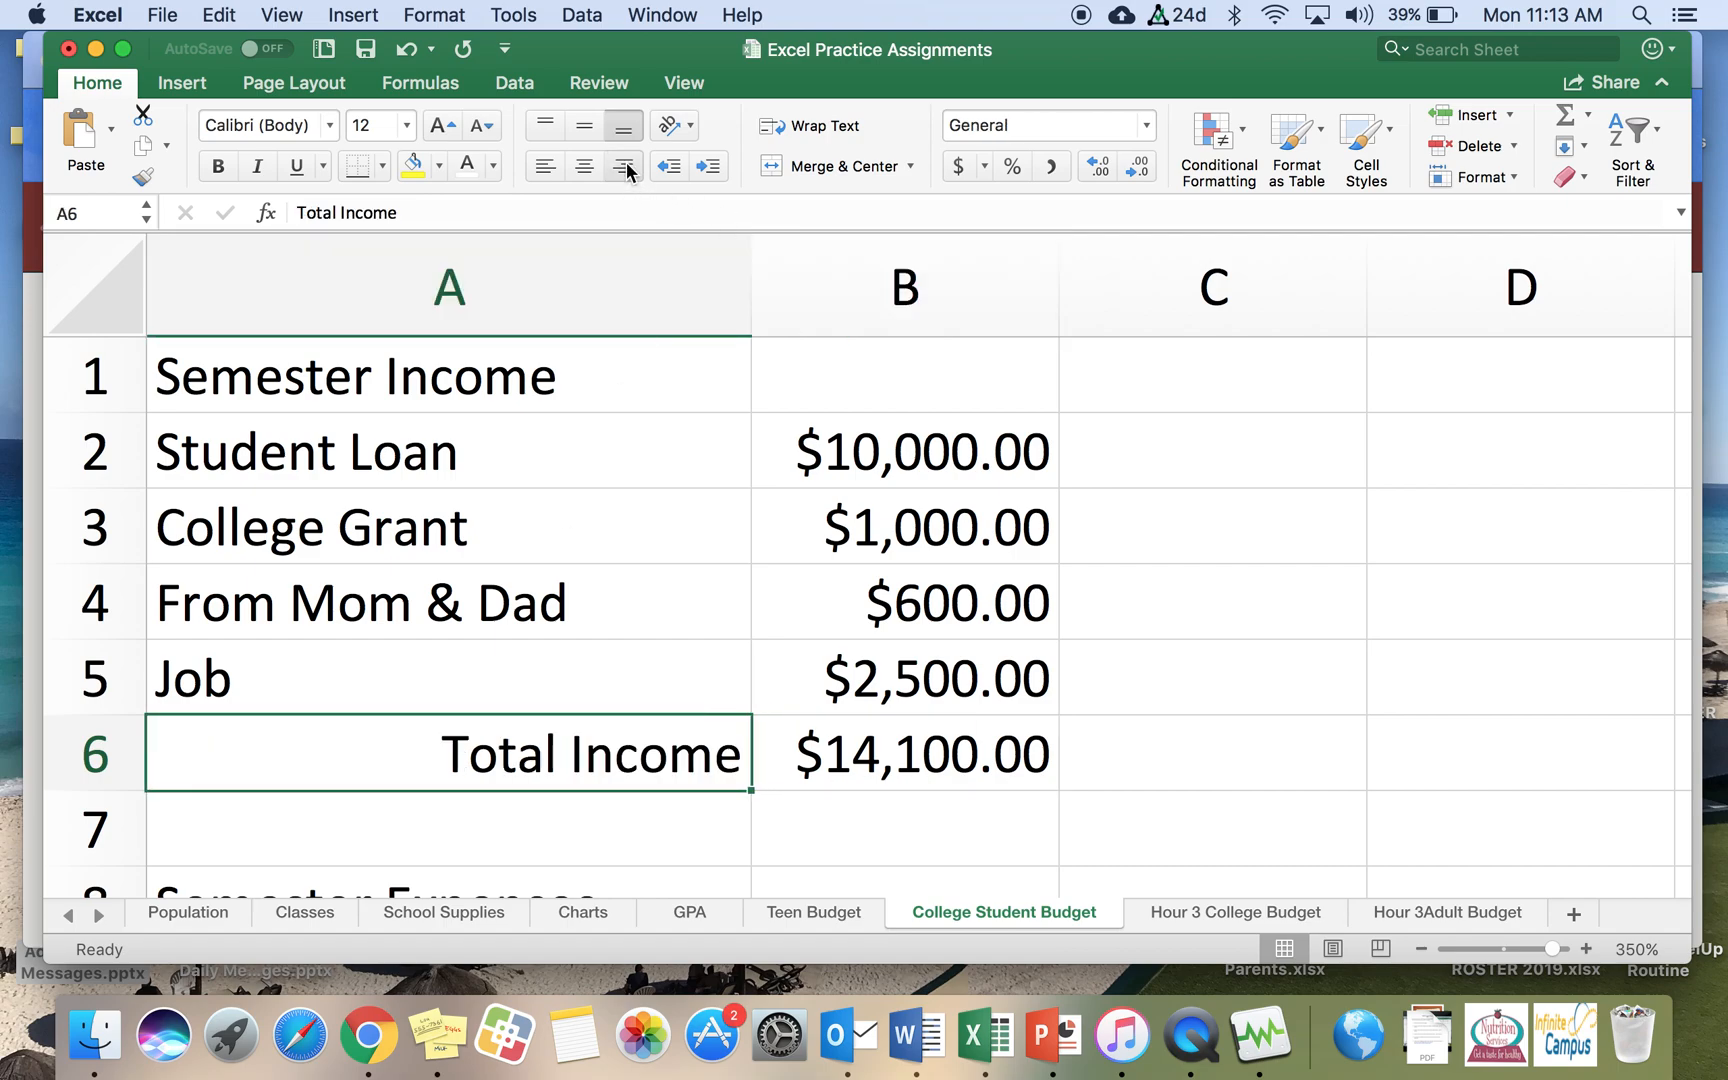
# Step: Give the Semester Income heading cell A1 a thick box border and a blue fill
pyautogui.click(431, 380)
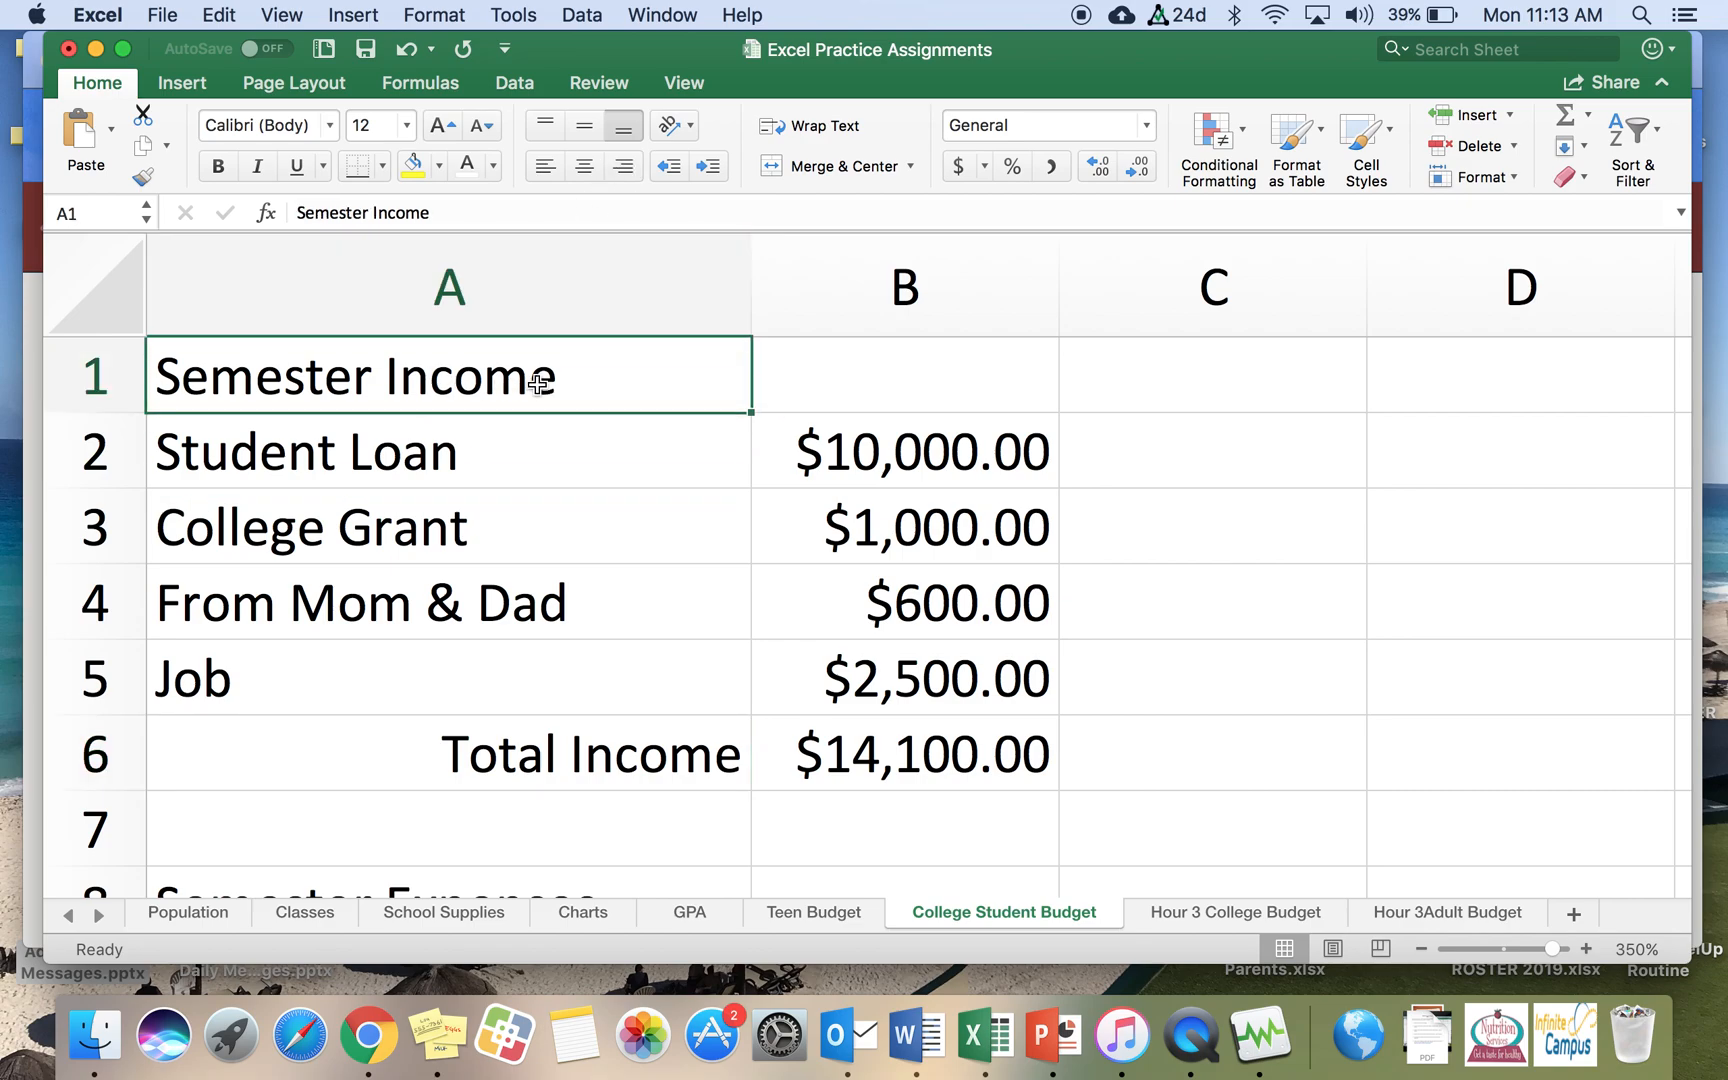
pyautogui.click(383, 164)
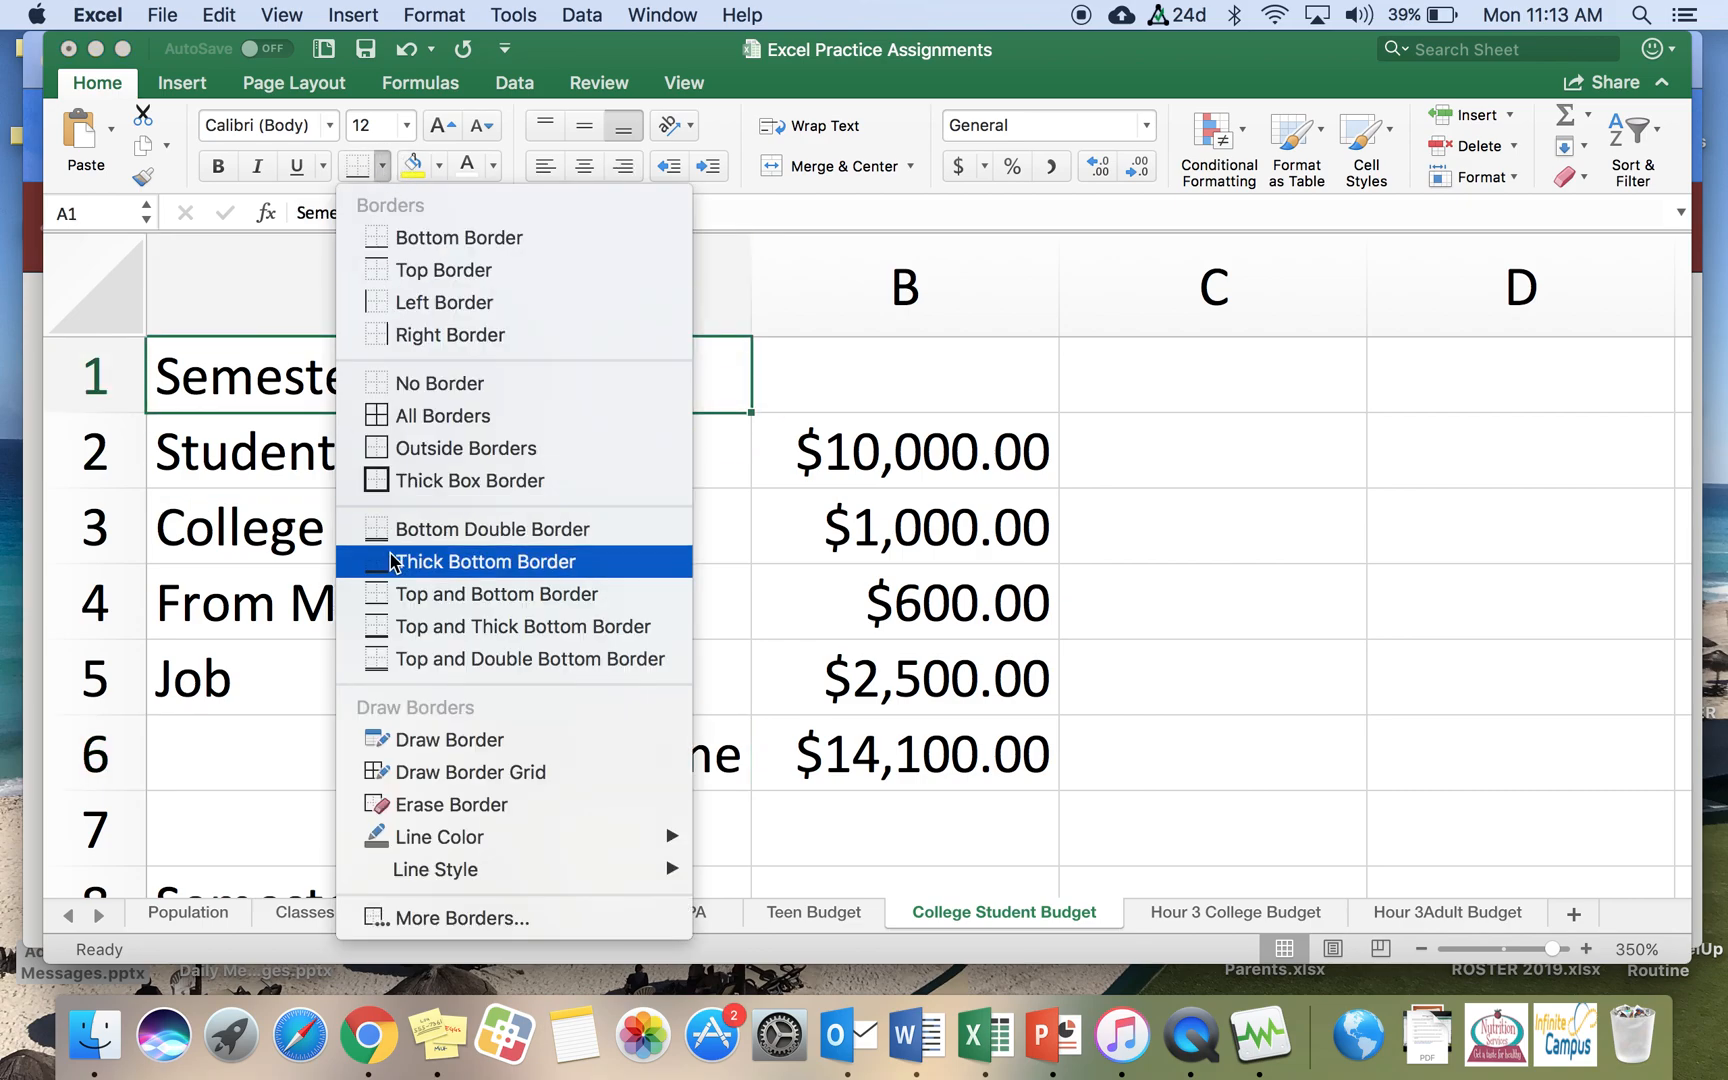
pyautogui.click(398, 481)
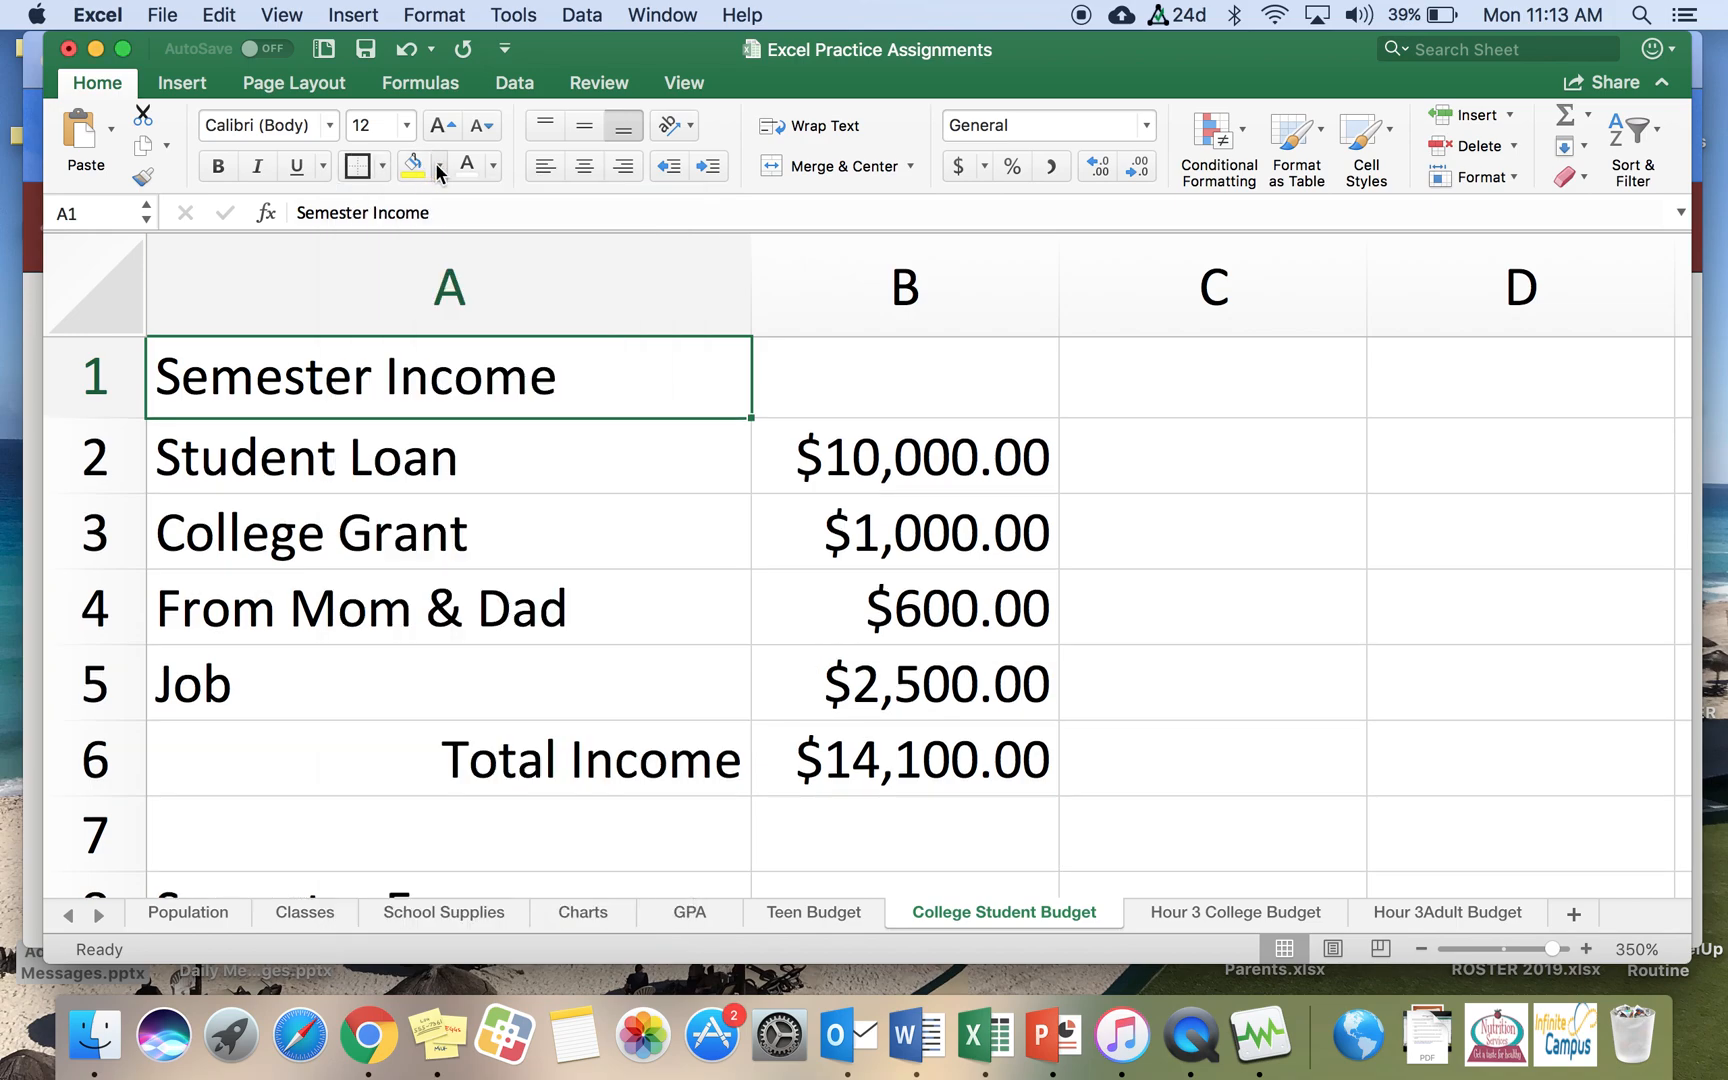
pyautogui.click(440, 166)
pyautogui.click(566, 472)
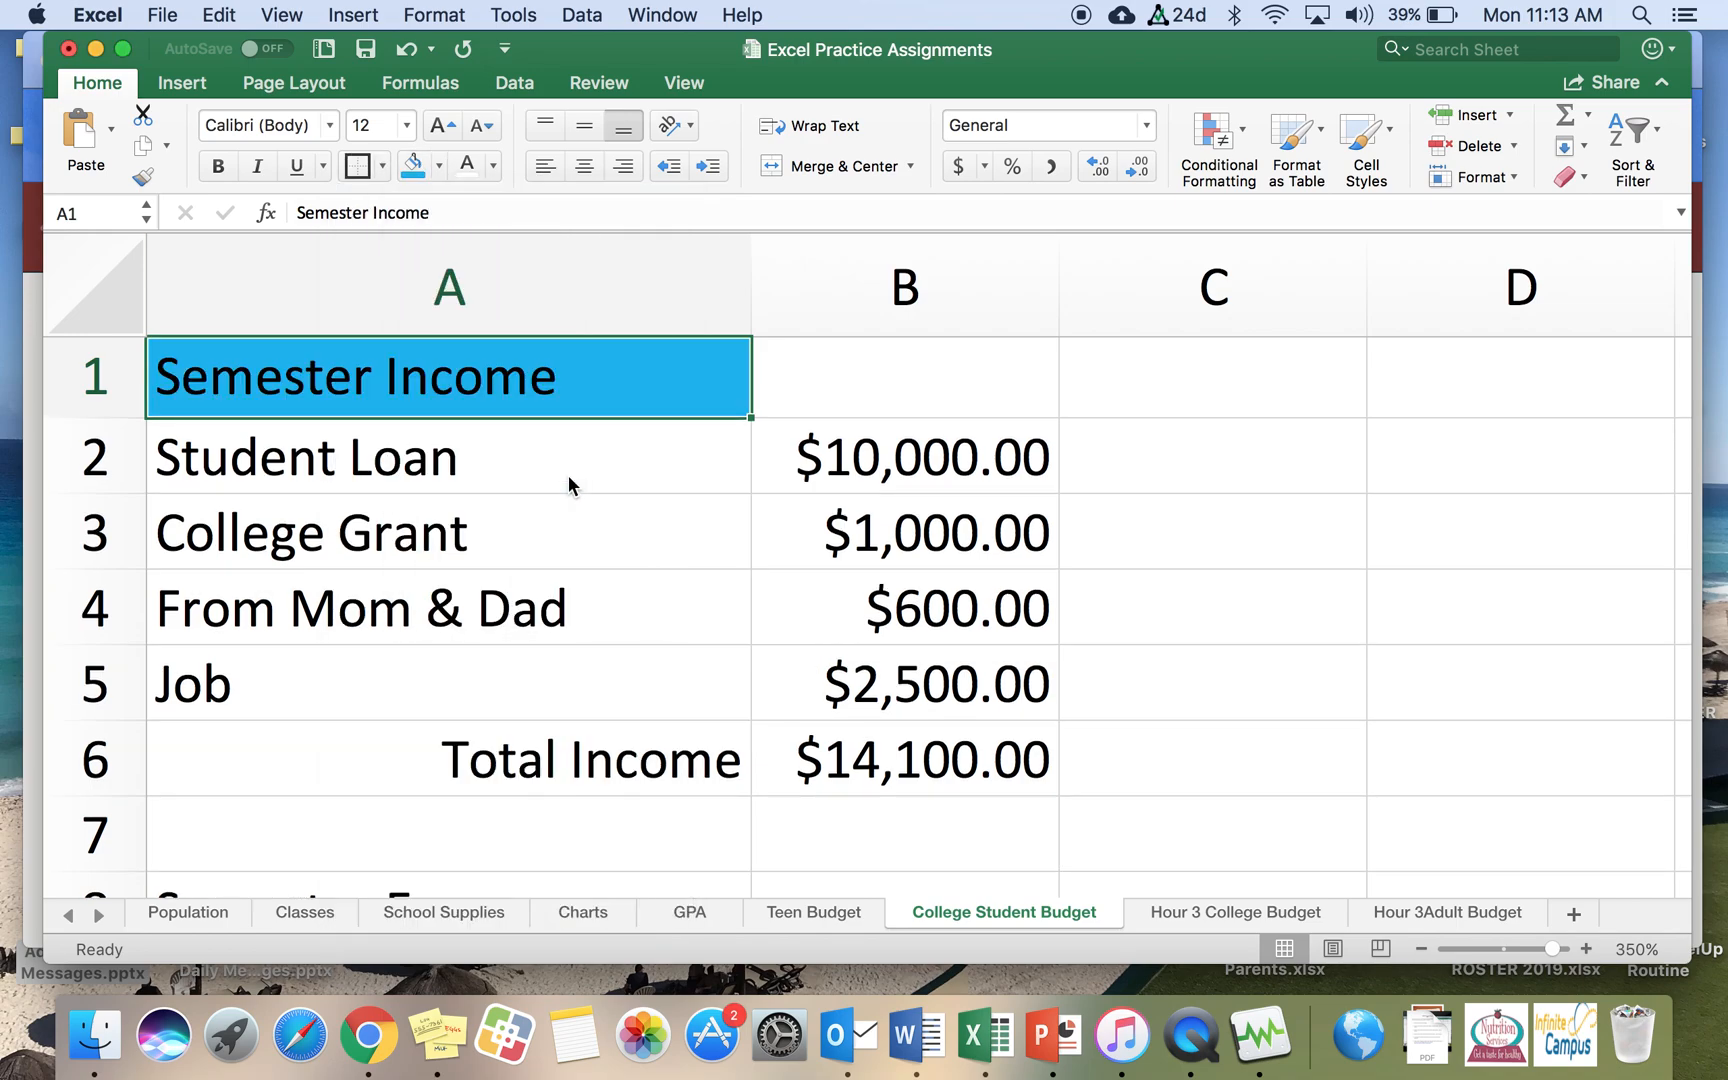
# Step: Enter the expense amounts 6000, 4000 and 300 in cells B9 to B11
pyautogui.click(890, 395)
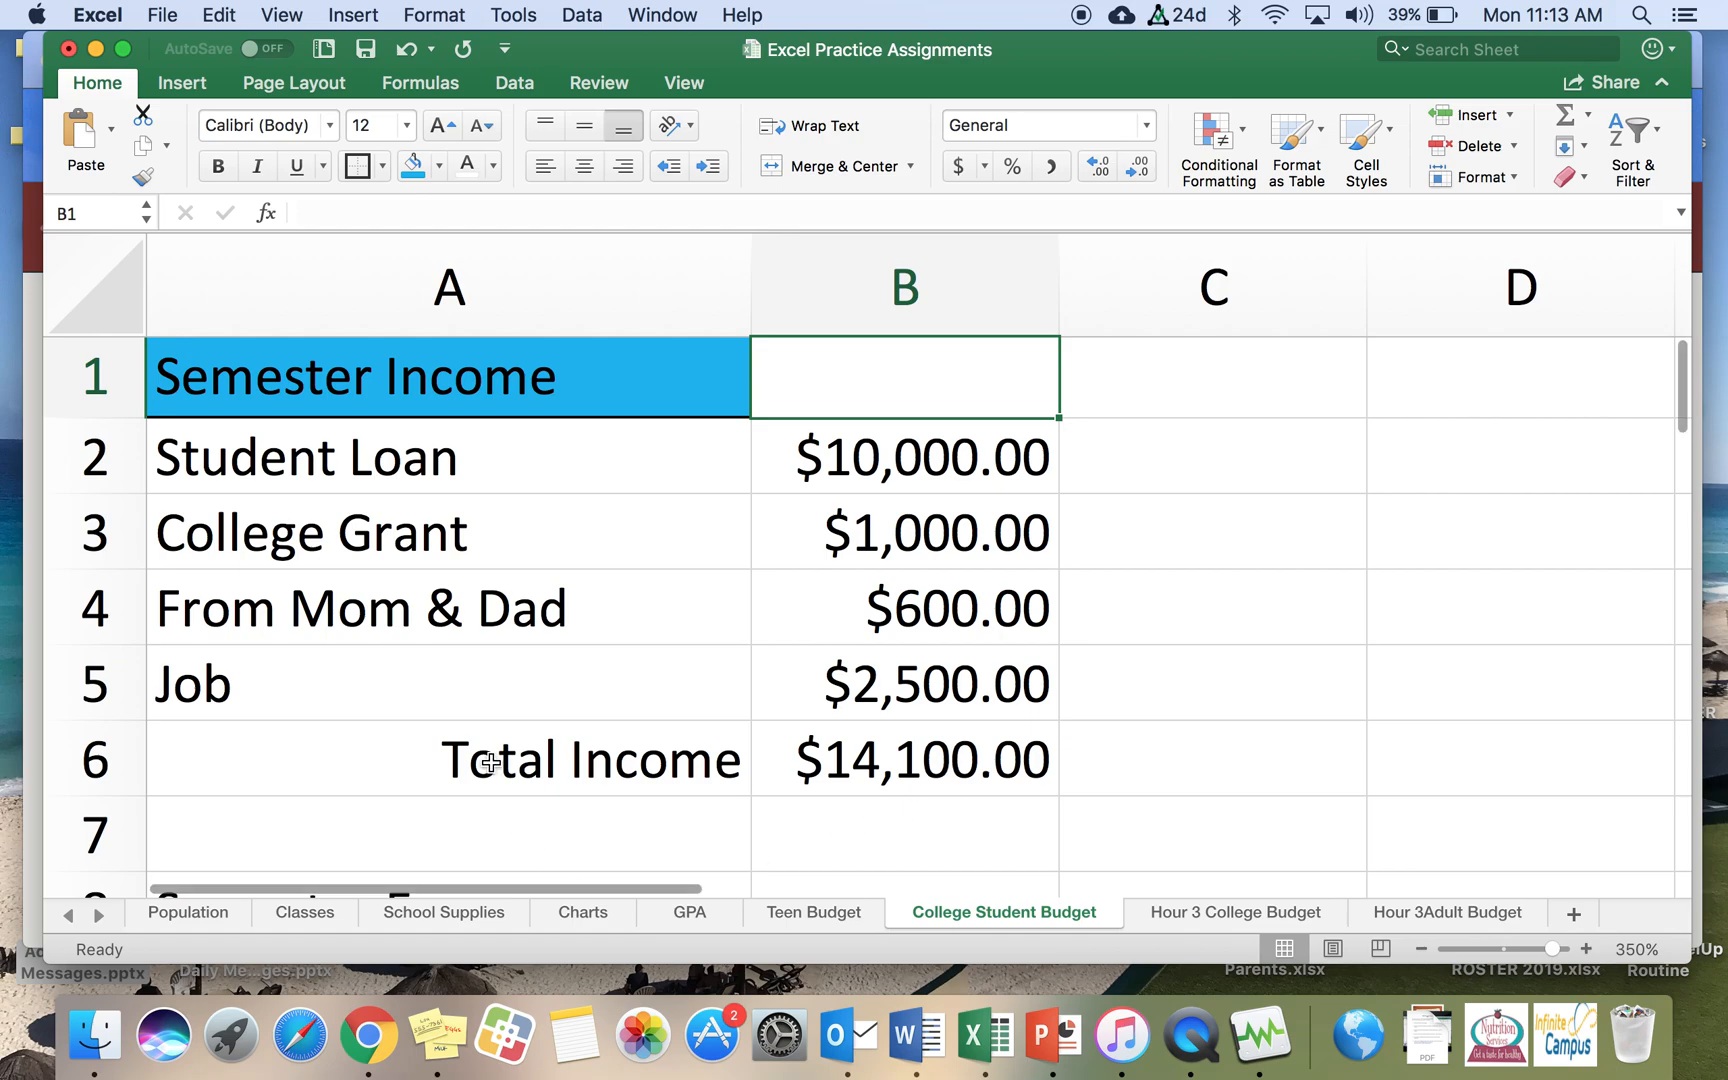
pyautogui.click(512, 825)
pyautogui.scroll(-6, 1200, 579)
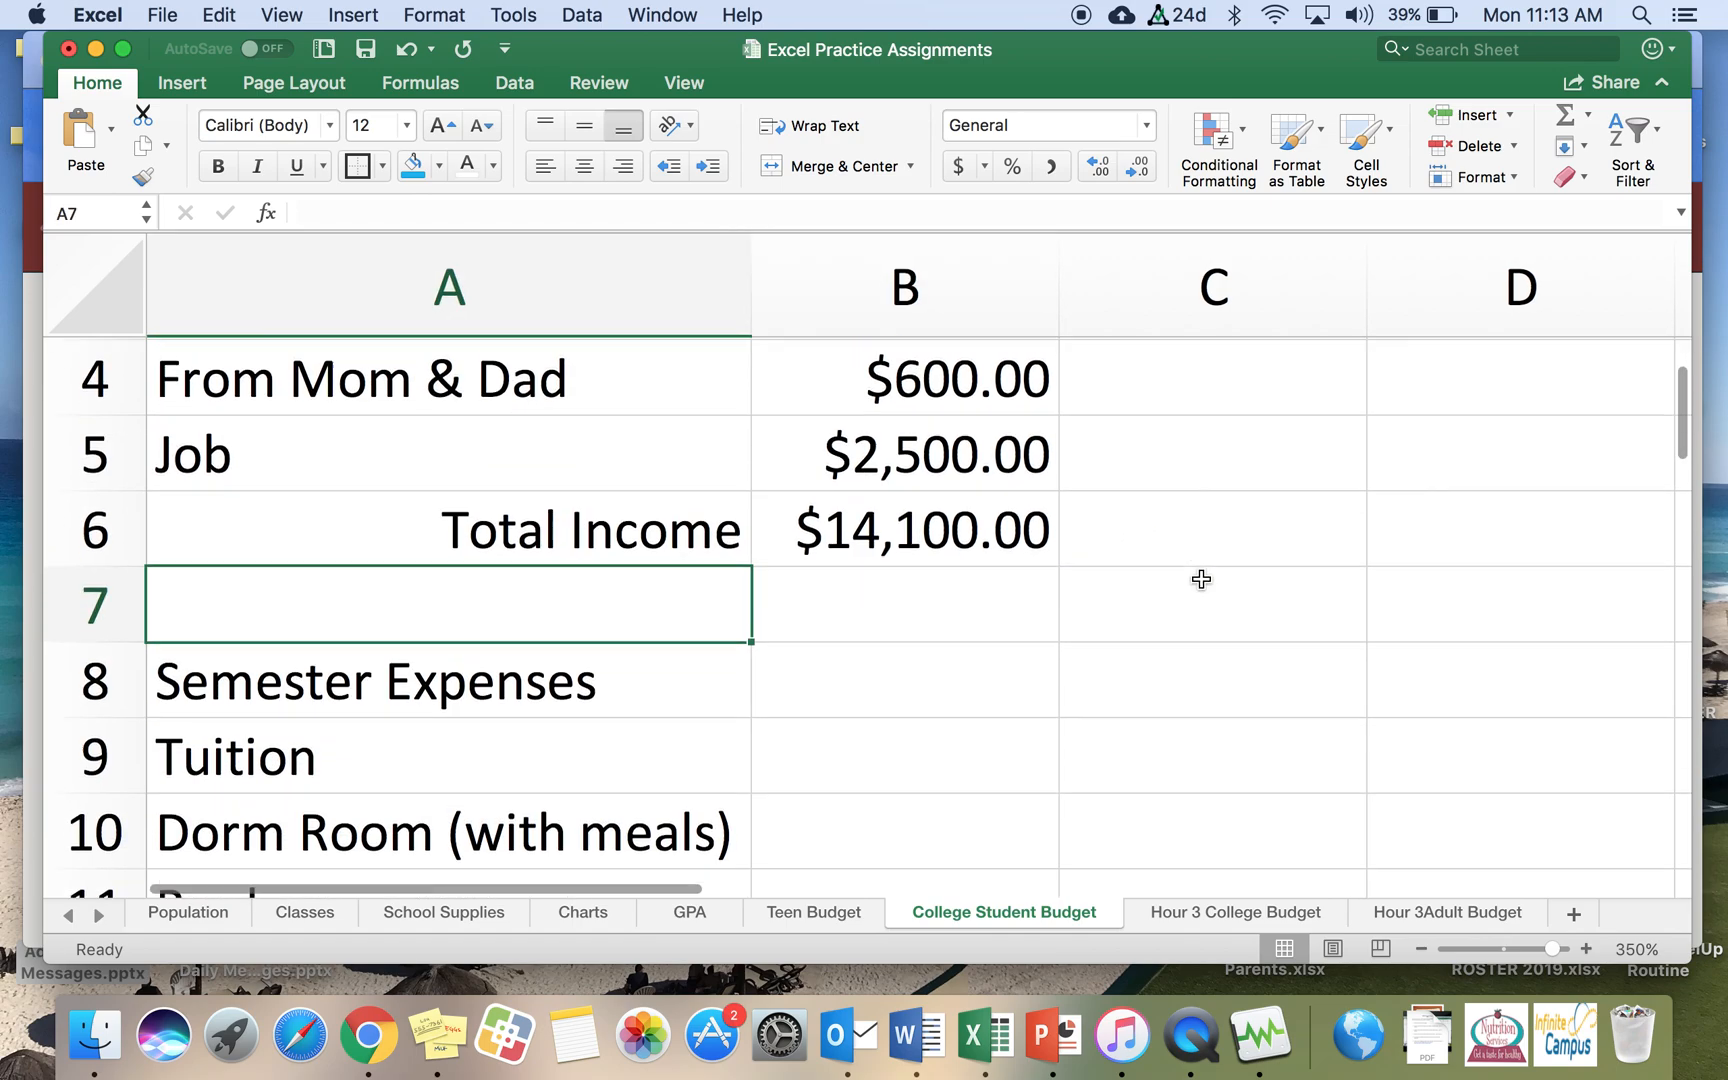
pyautogui.click(982, 481)
pyautogui.click(955, 532)
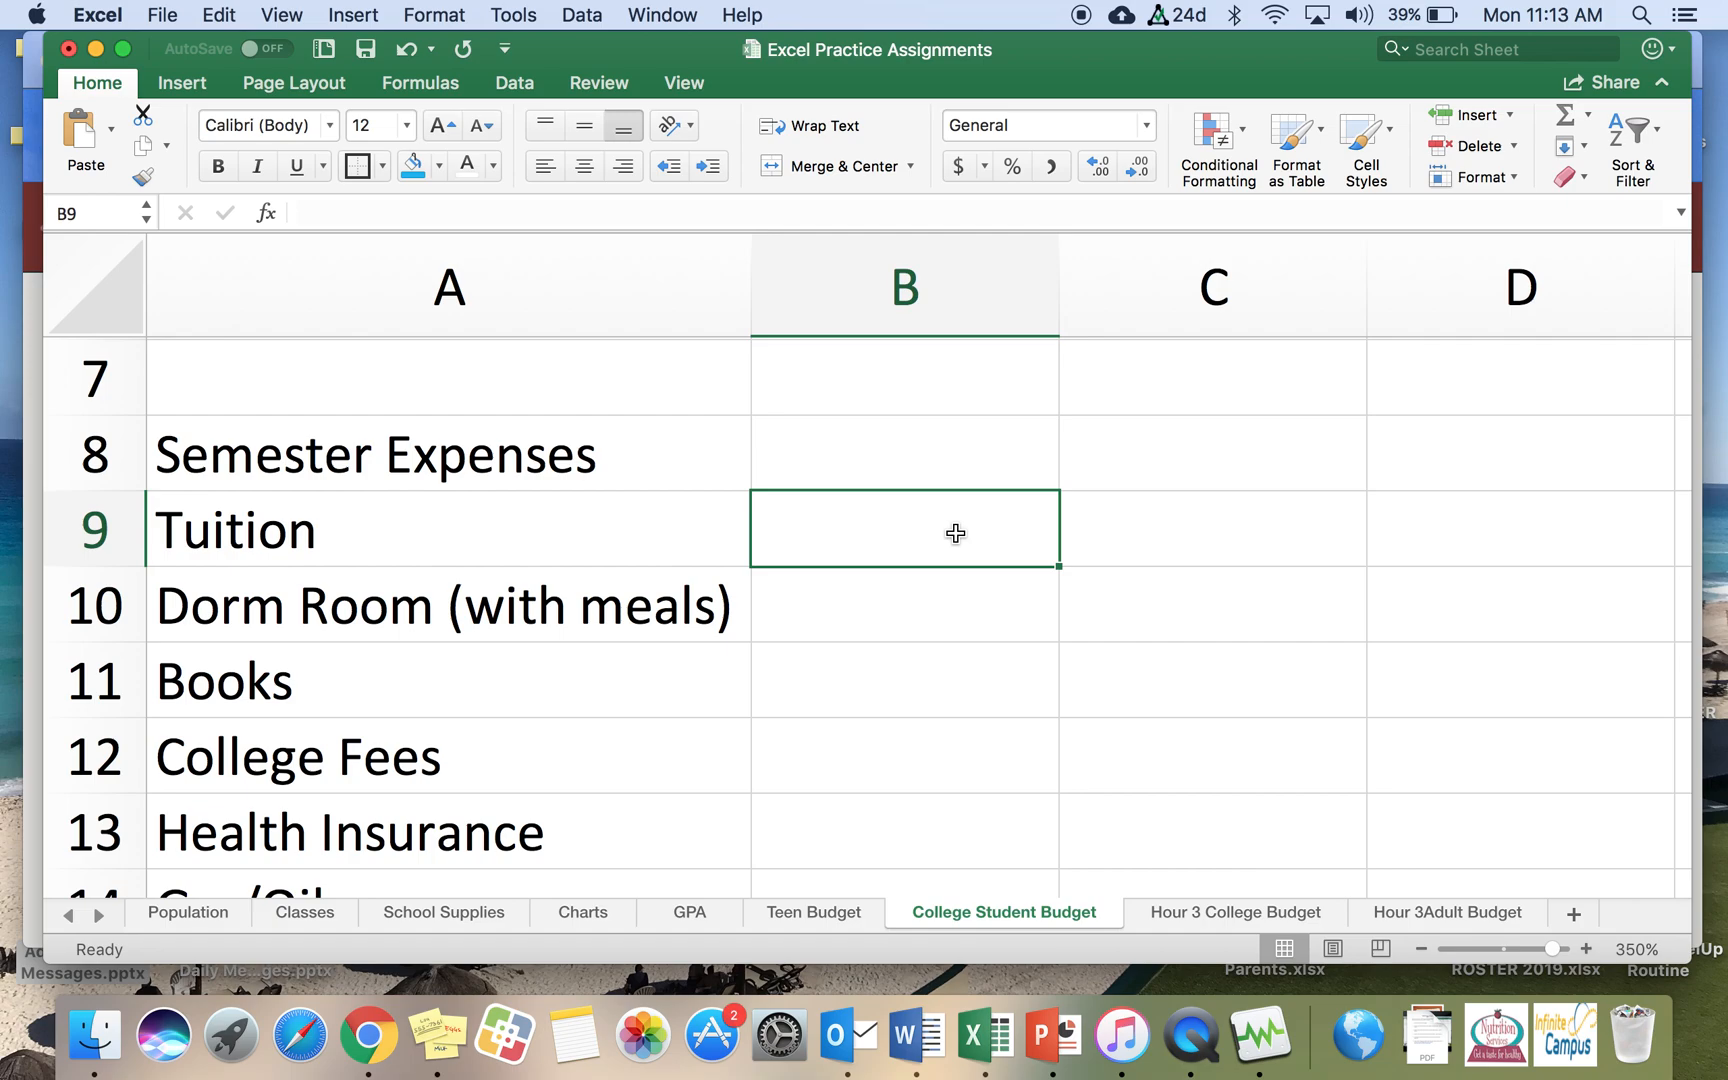
pyautogui.write('6000')
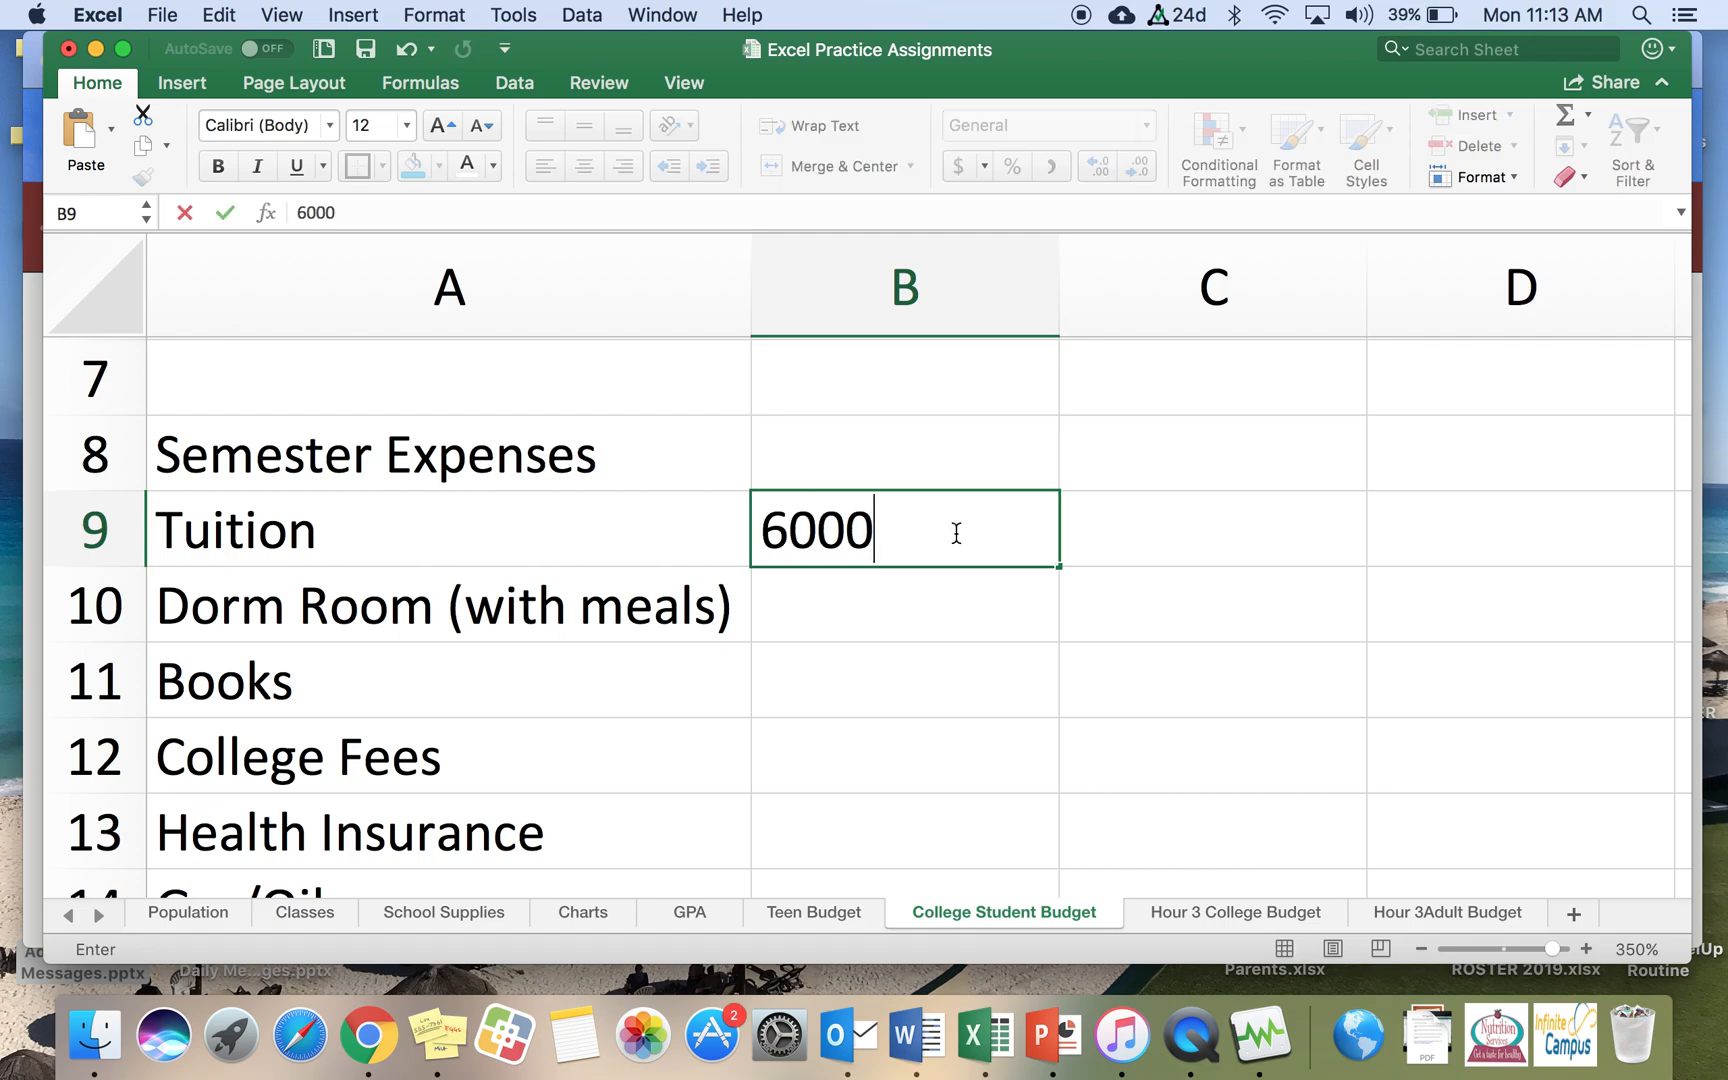
pyautogui.press('Return')
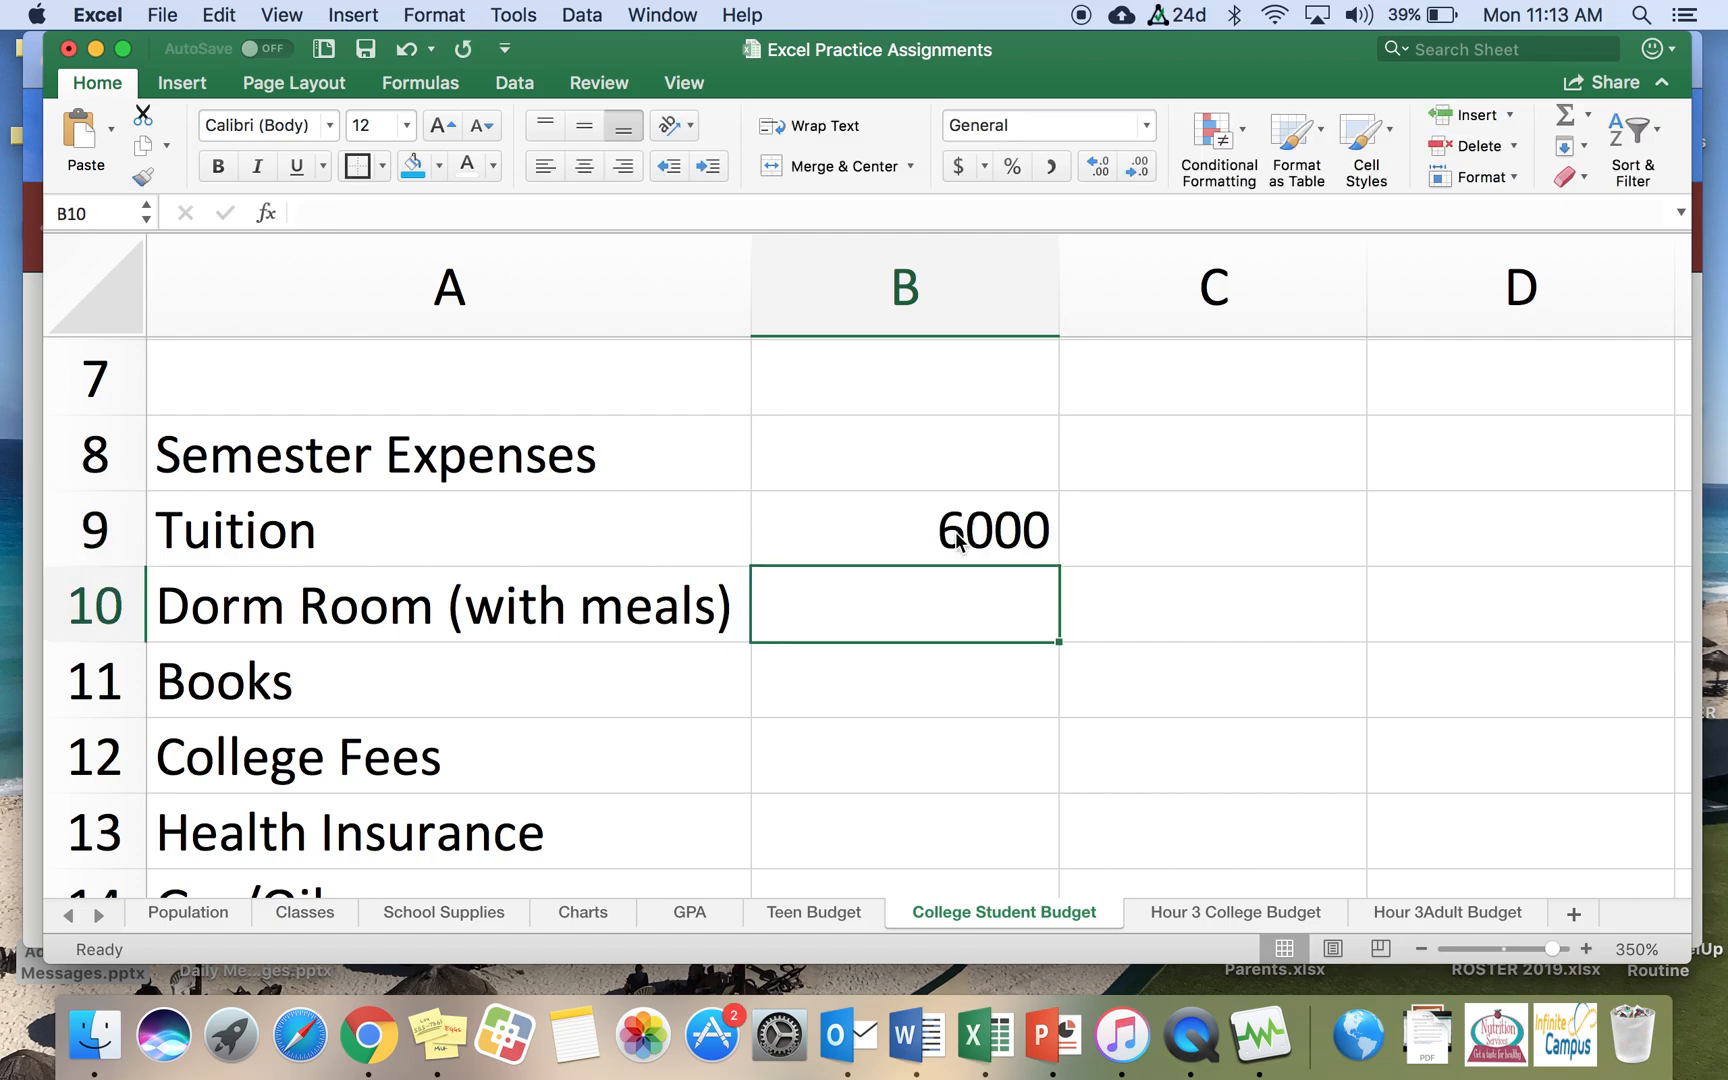
pyautogui.write('4000')
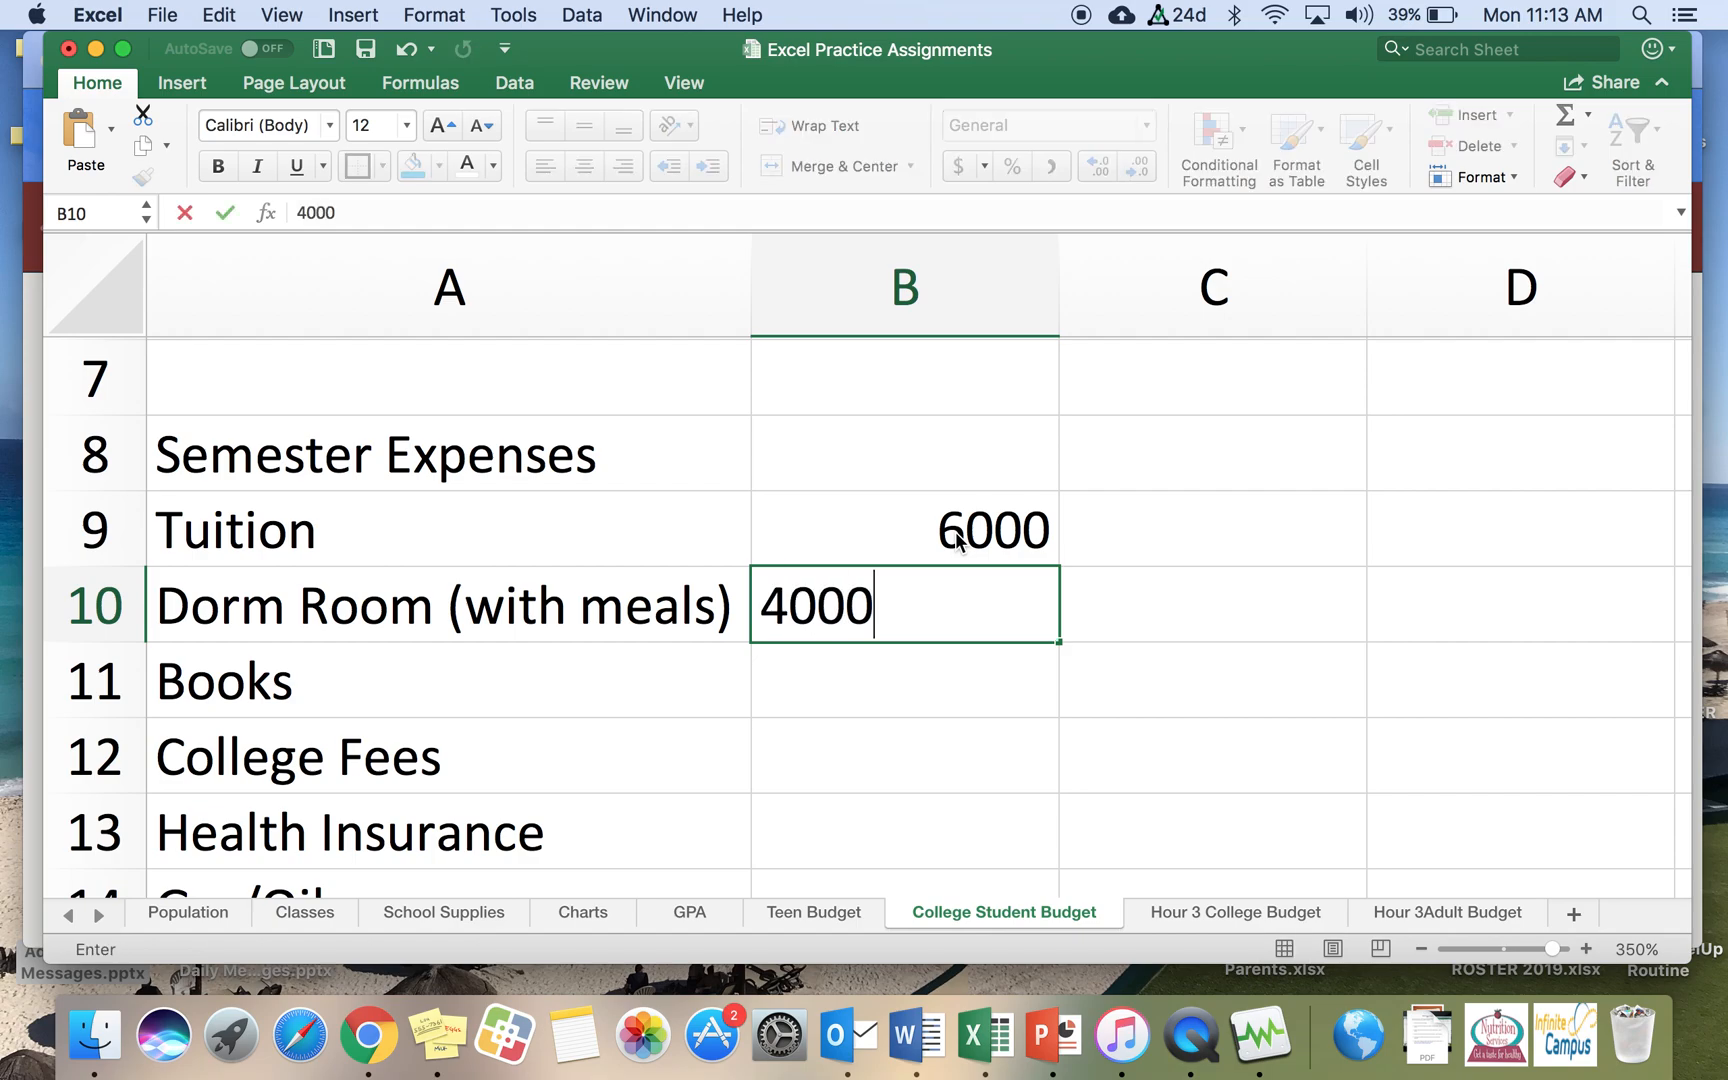
pyautogui.press('Return')
pyautogui.write('300')
pyautogui.press('Return')
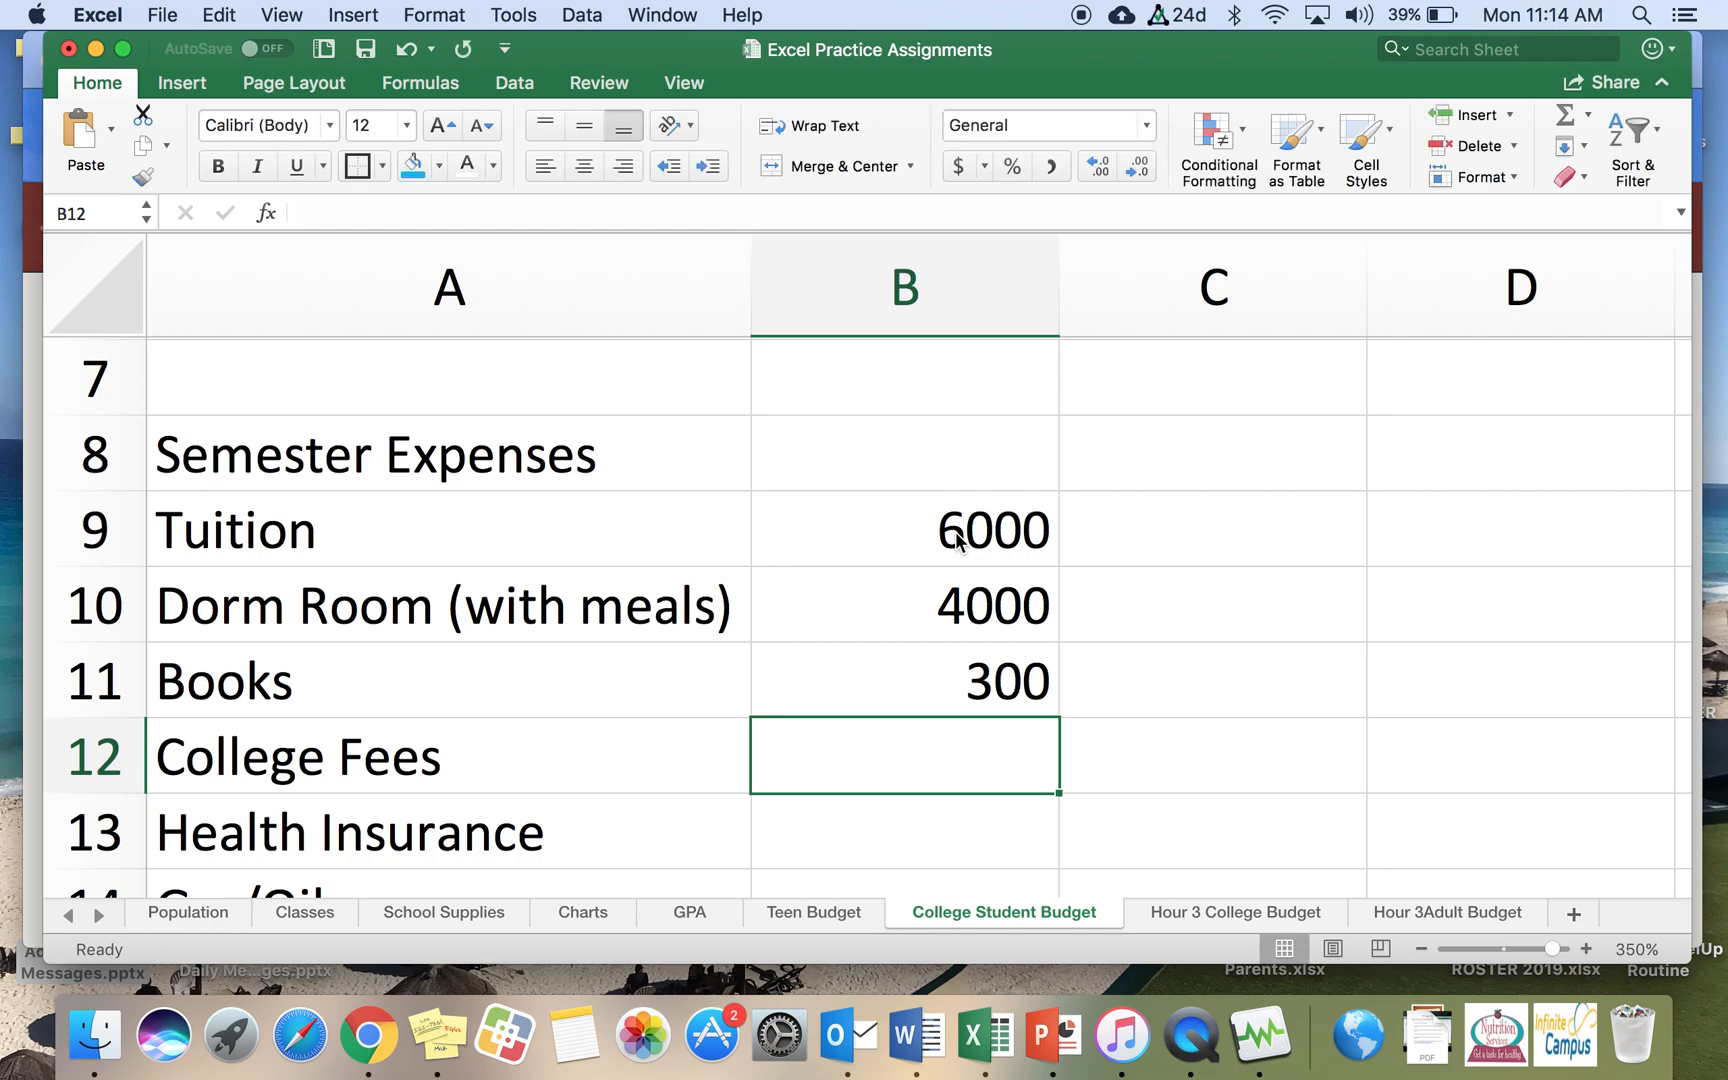
# Step: Enter the expense amounts 700, 950, 600 and 600 in cells B12 to B15
pyautogui.write('700')
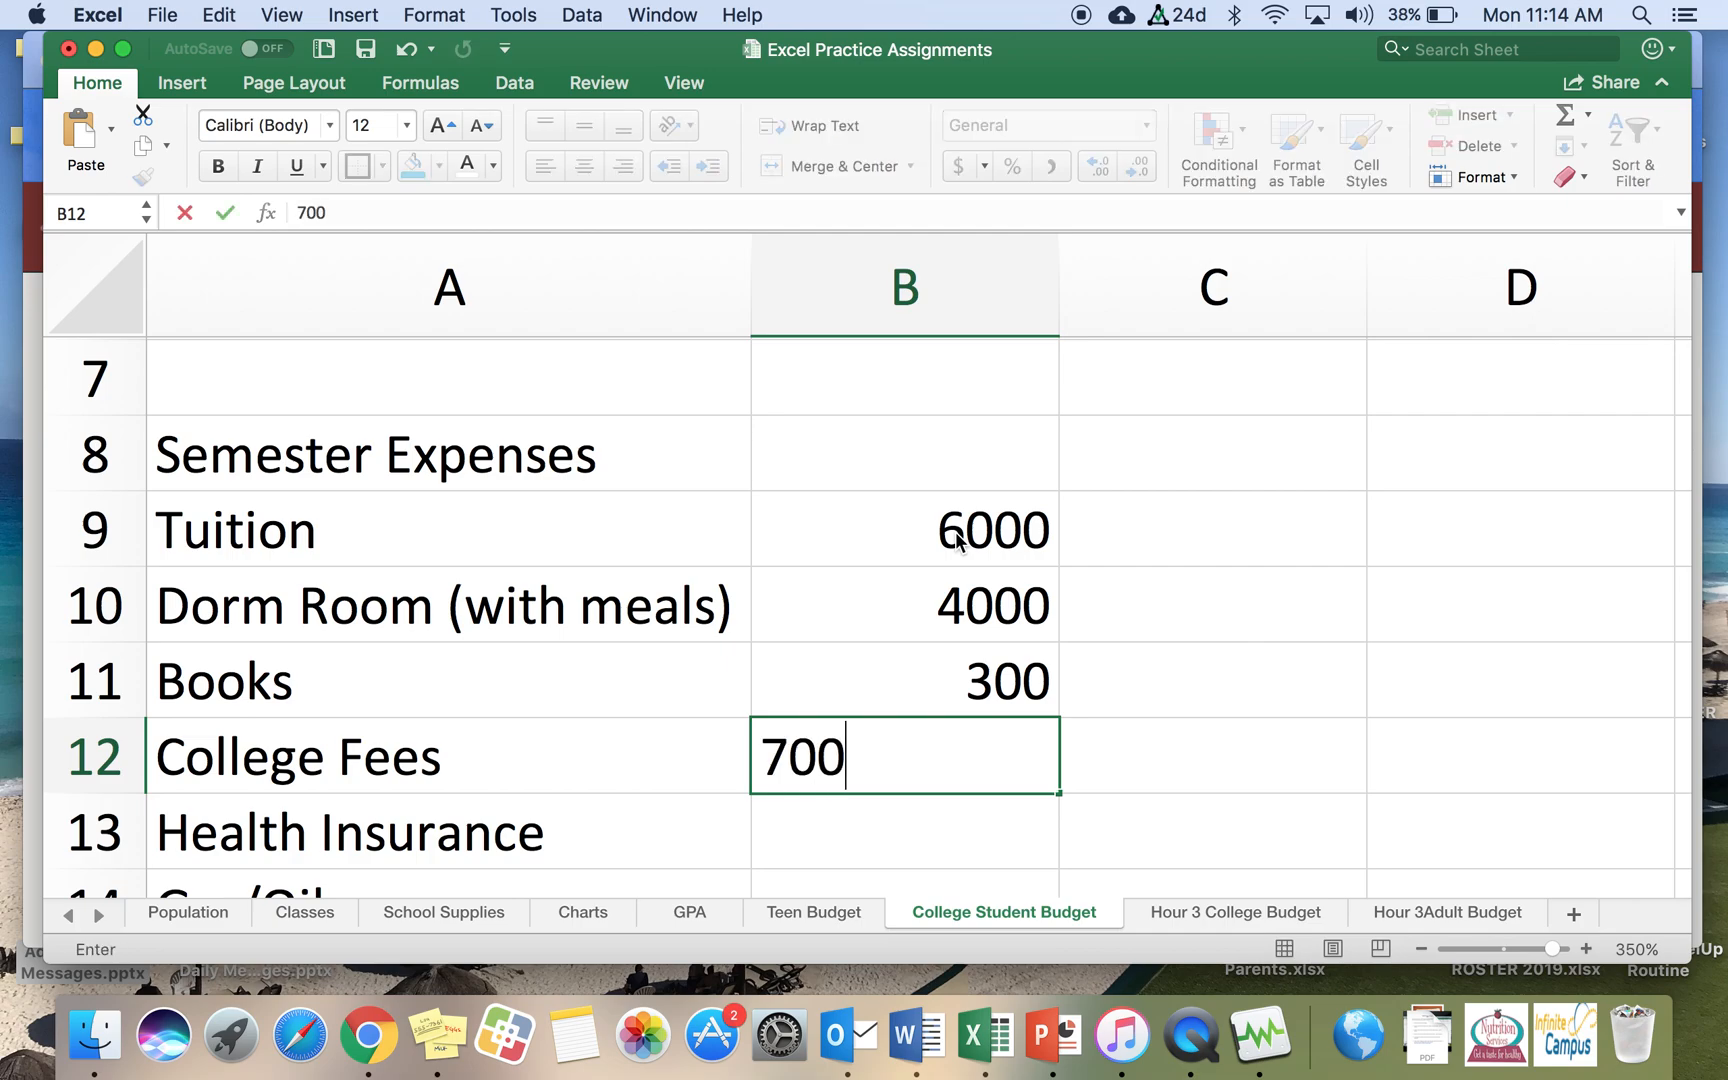
pyautogui.press('Return')
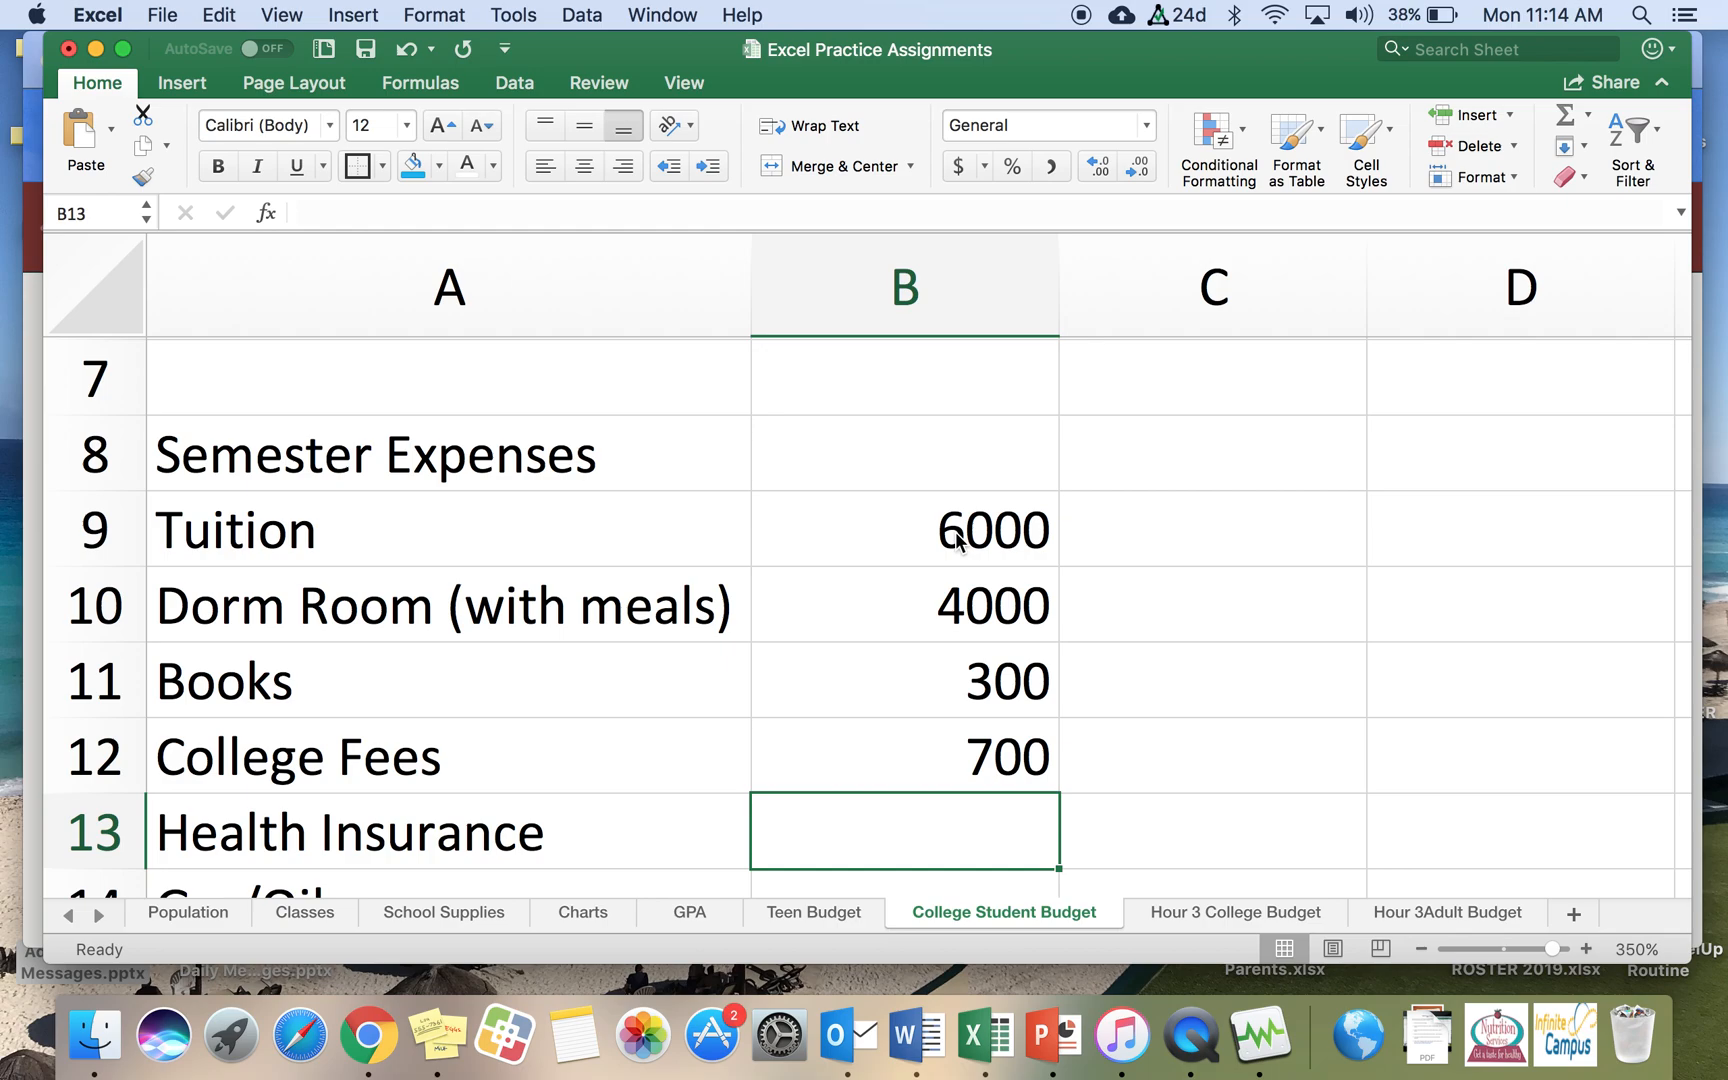
pyautogui.write('950')
pyautogui.press('Return')
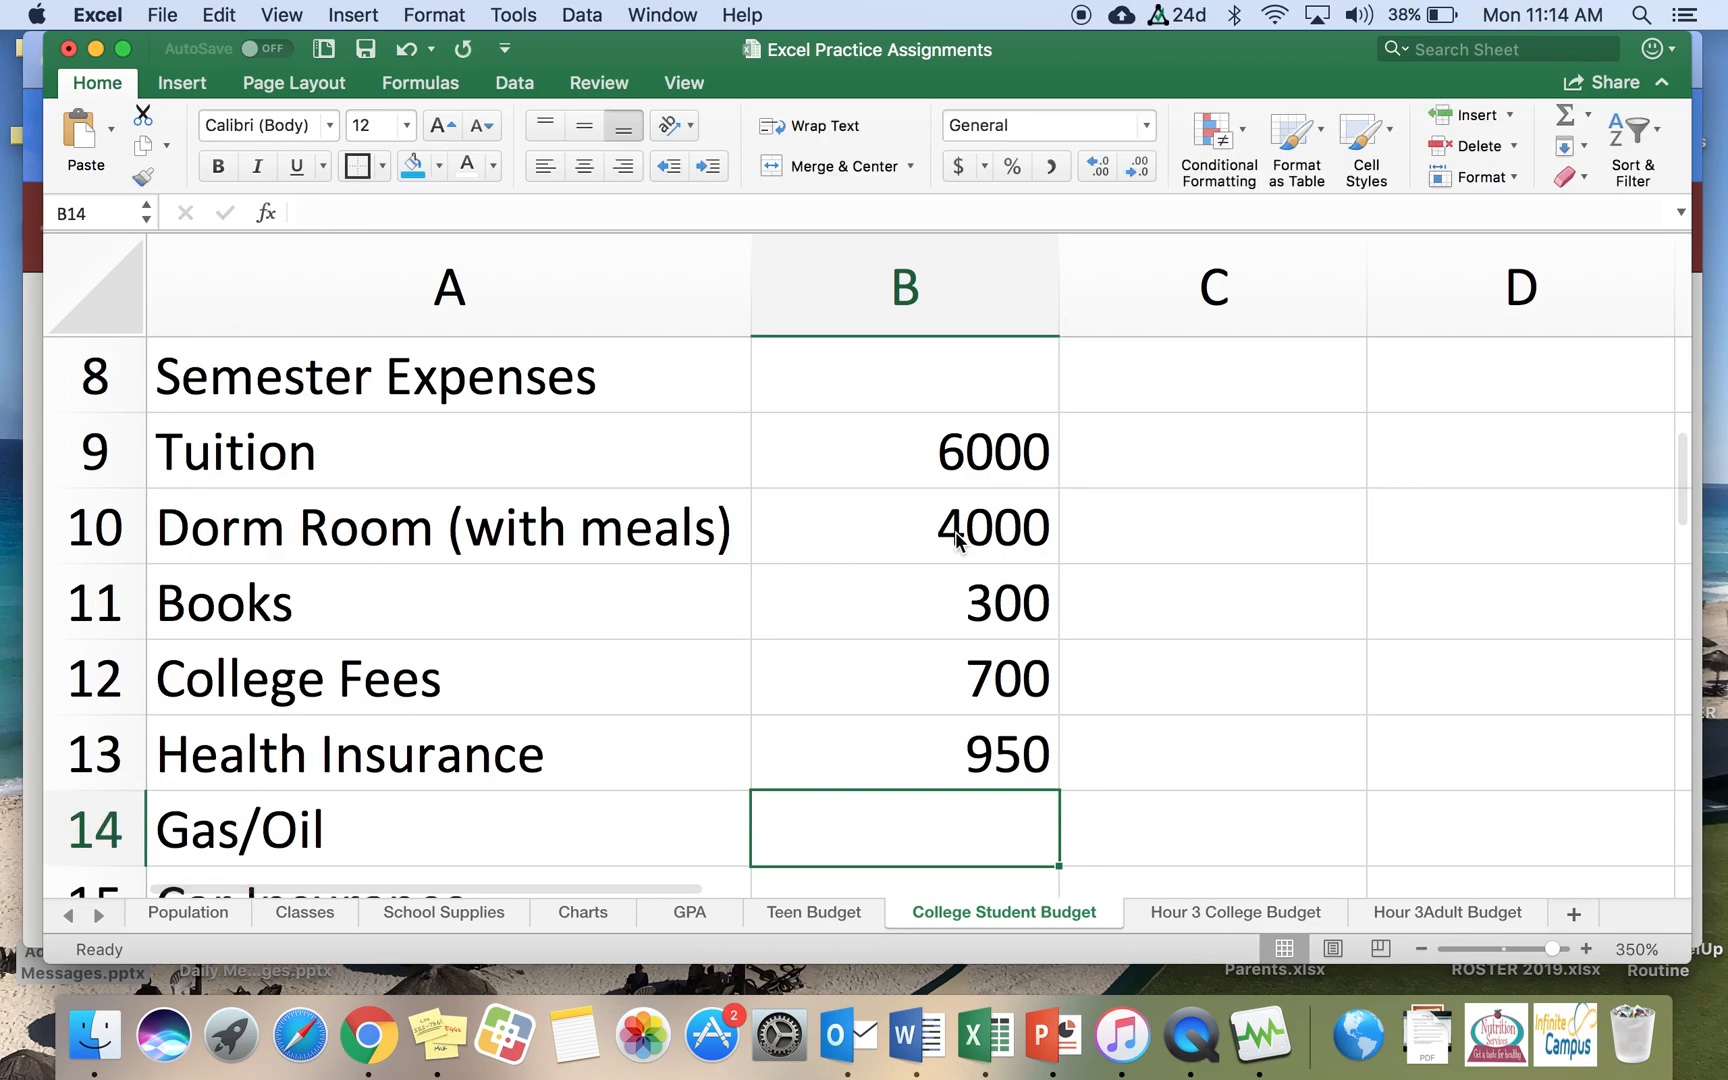
pyautogui.write('600')
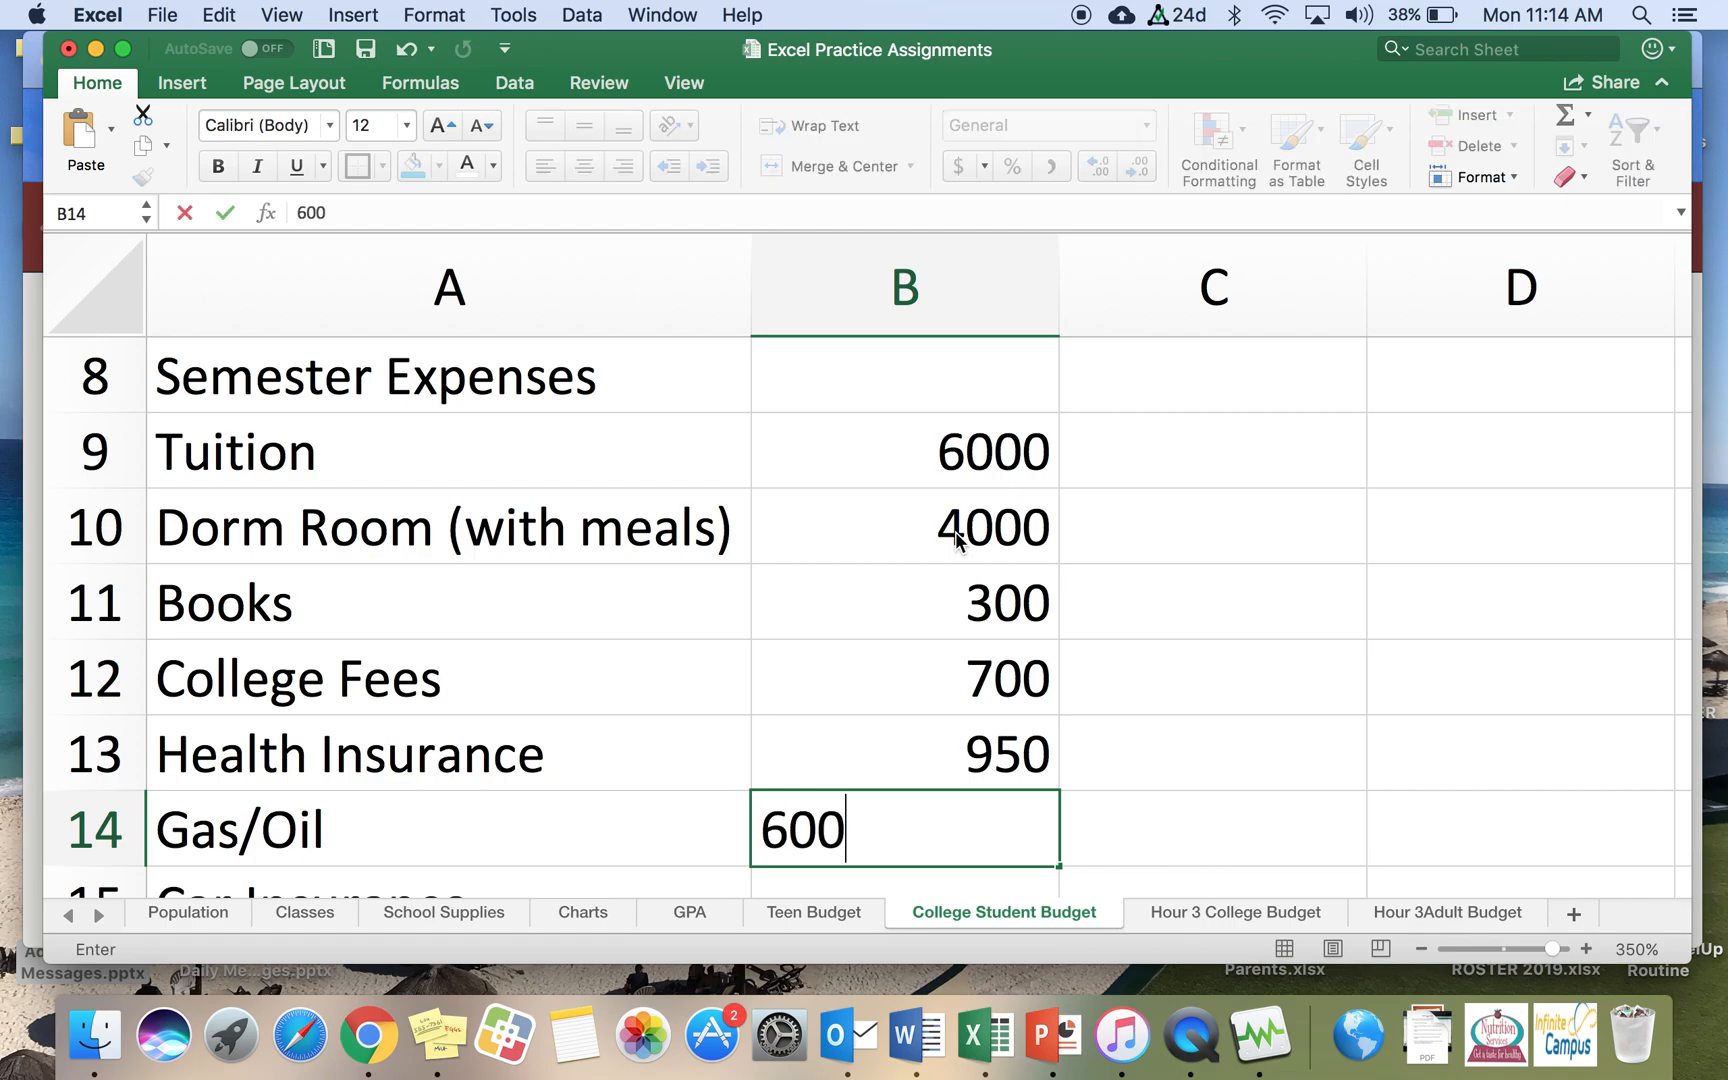
pyautogui.press('Return')
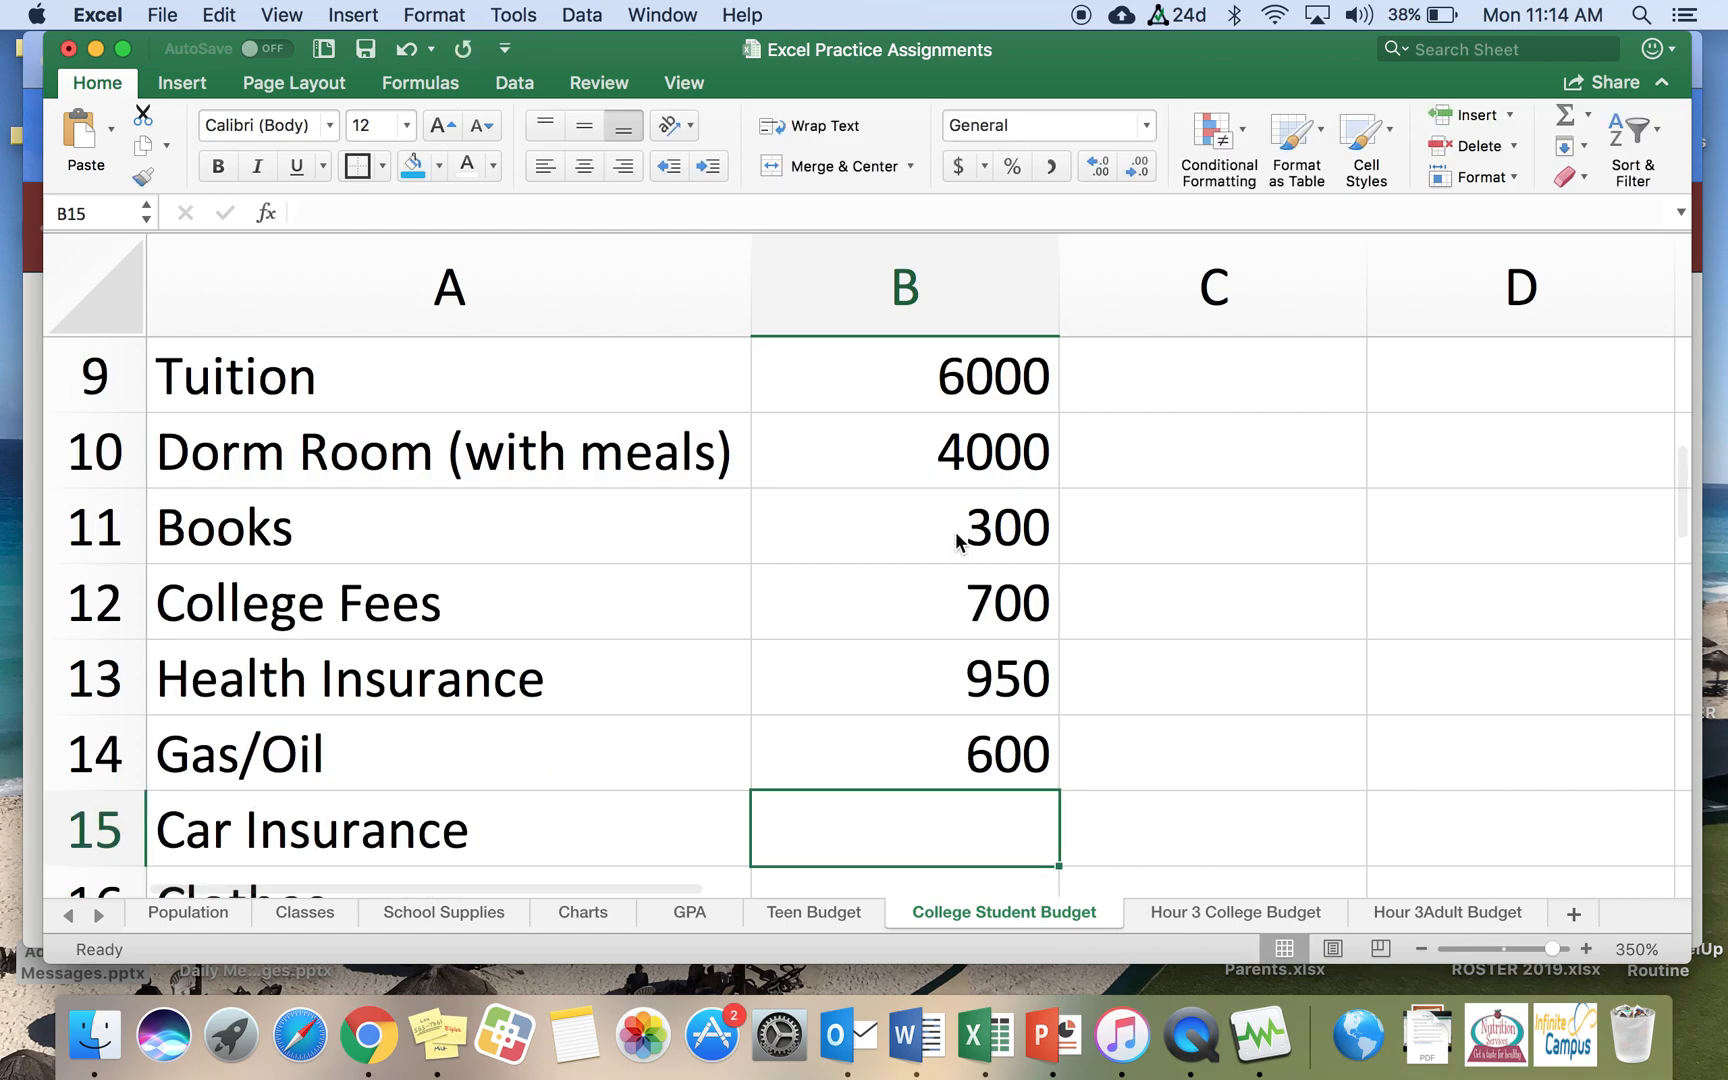
pyautogui.write('600')
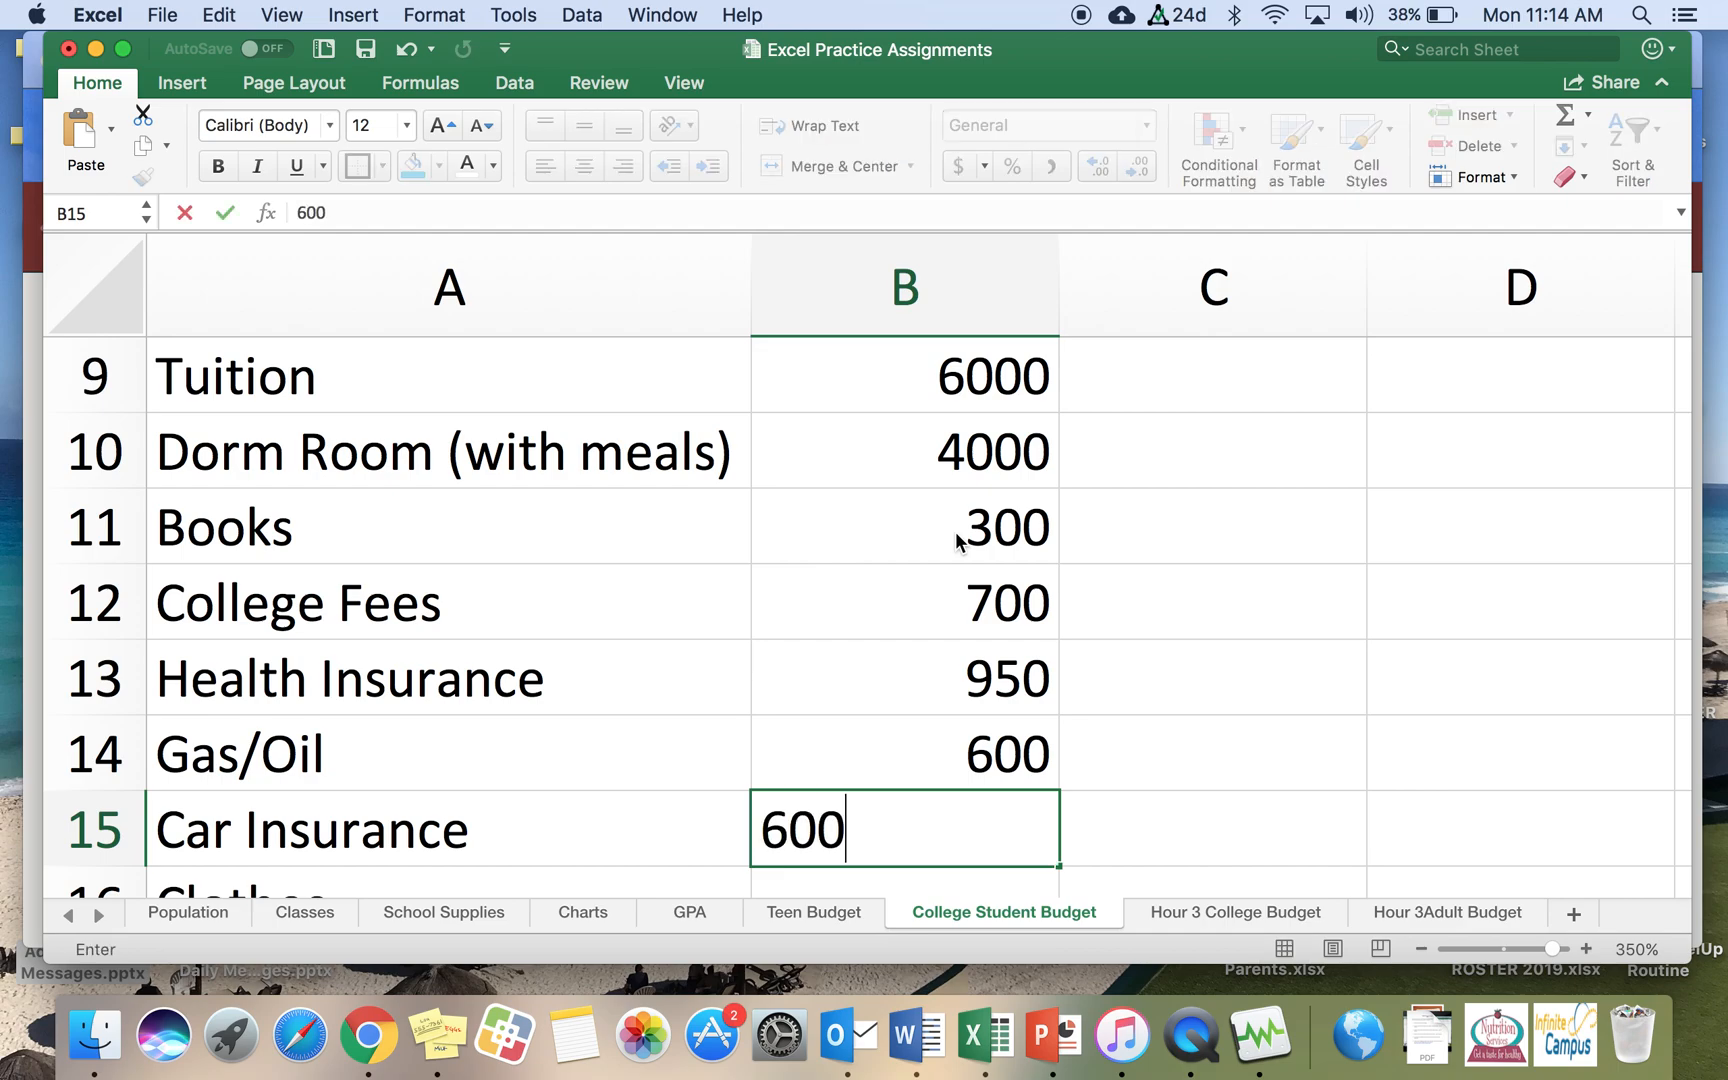
pyautogui.press('Return')
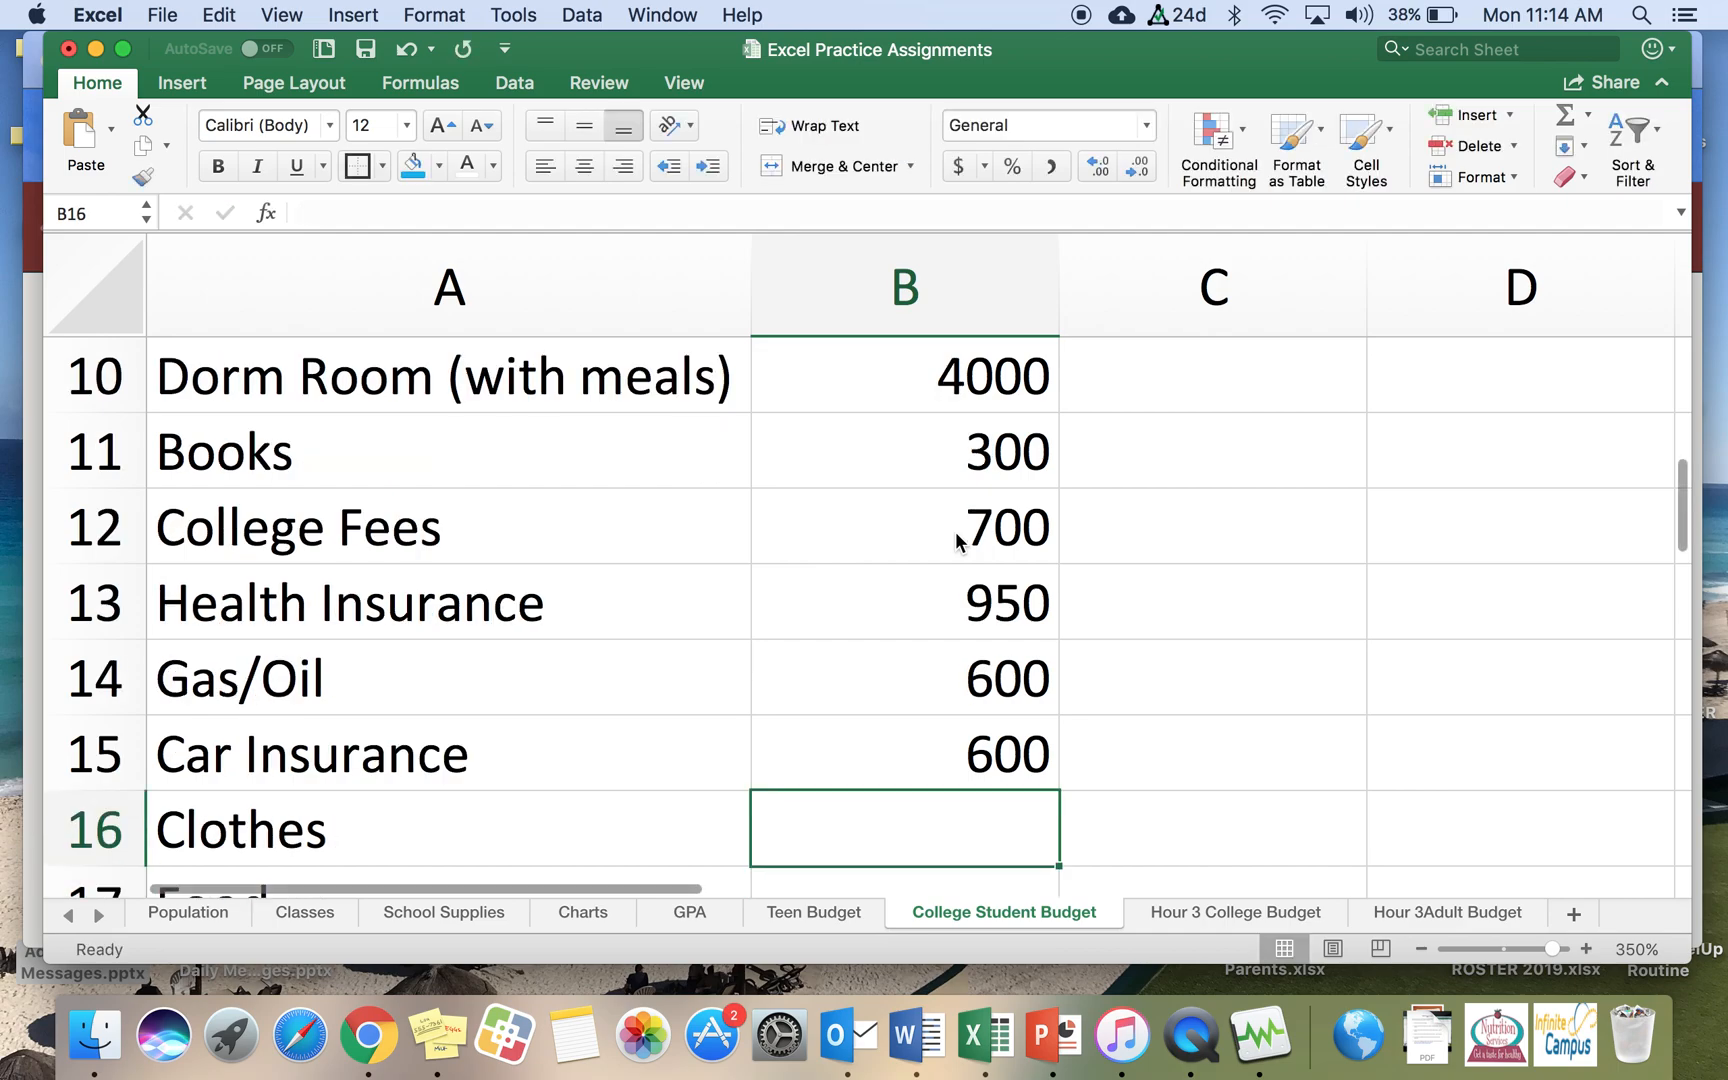
# Step: Enter the expense amounts 250, 350, 400 and 200 in cells B16 to B19
pyautogui.write('2')
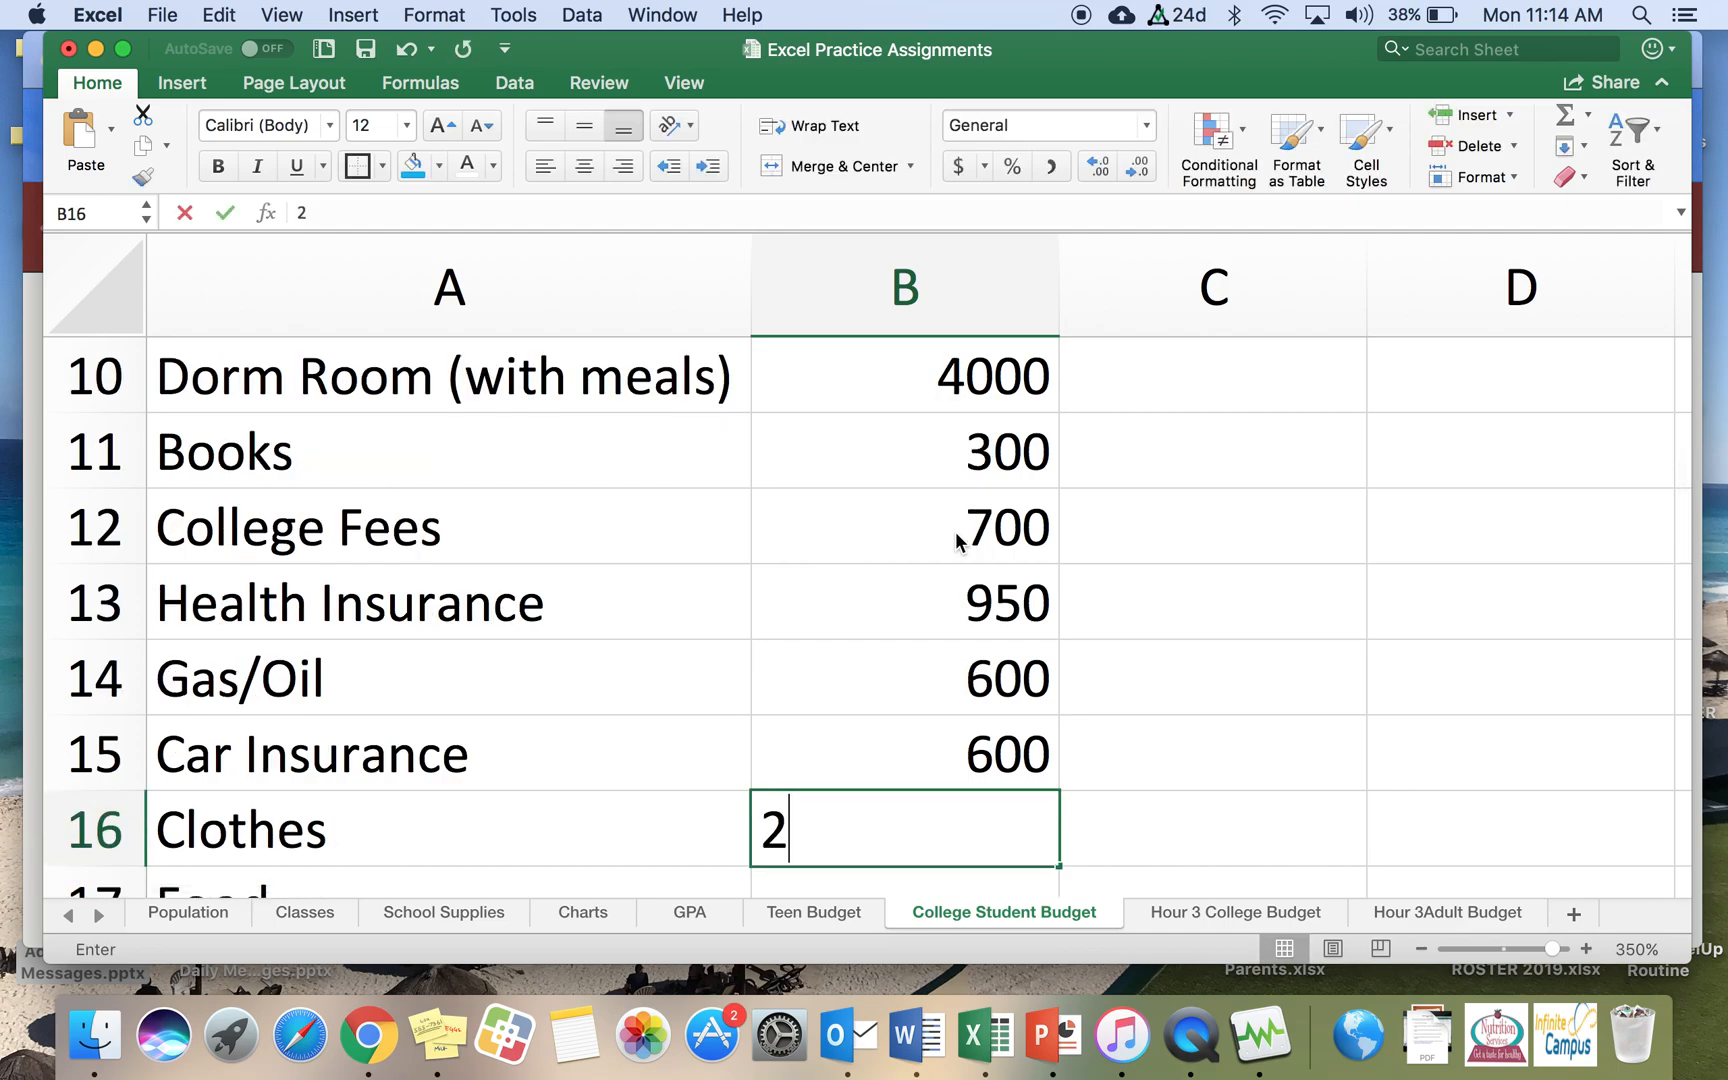
pyautogui.write('50')
pyautogui.press('Return')
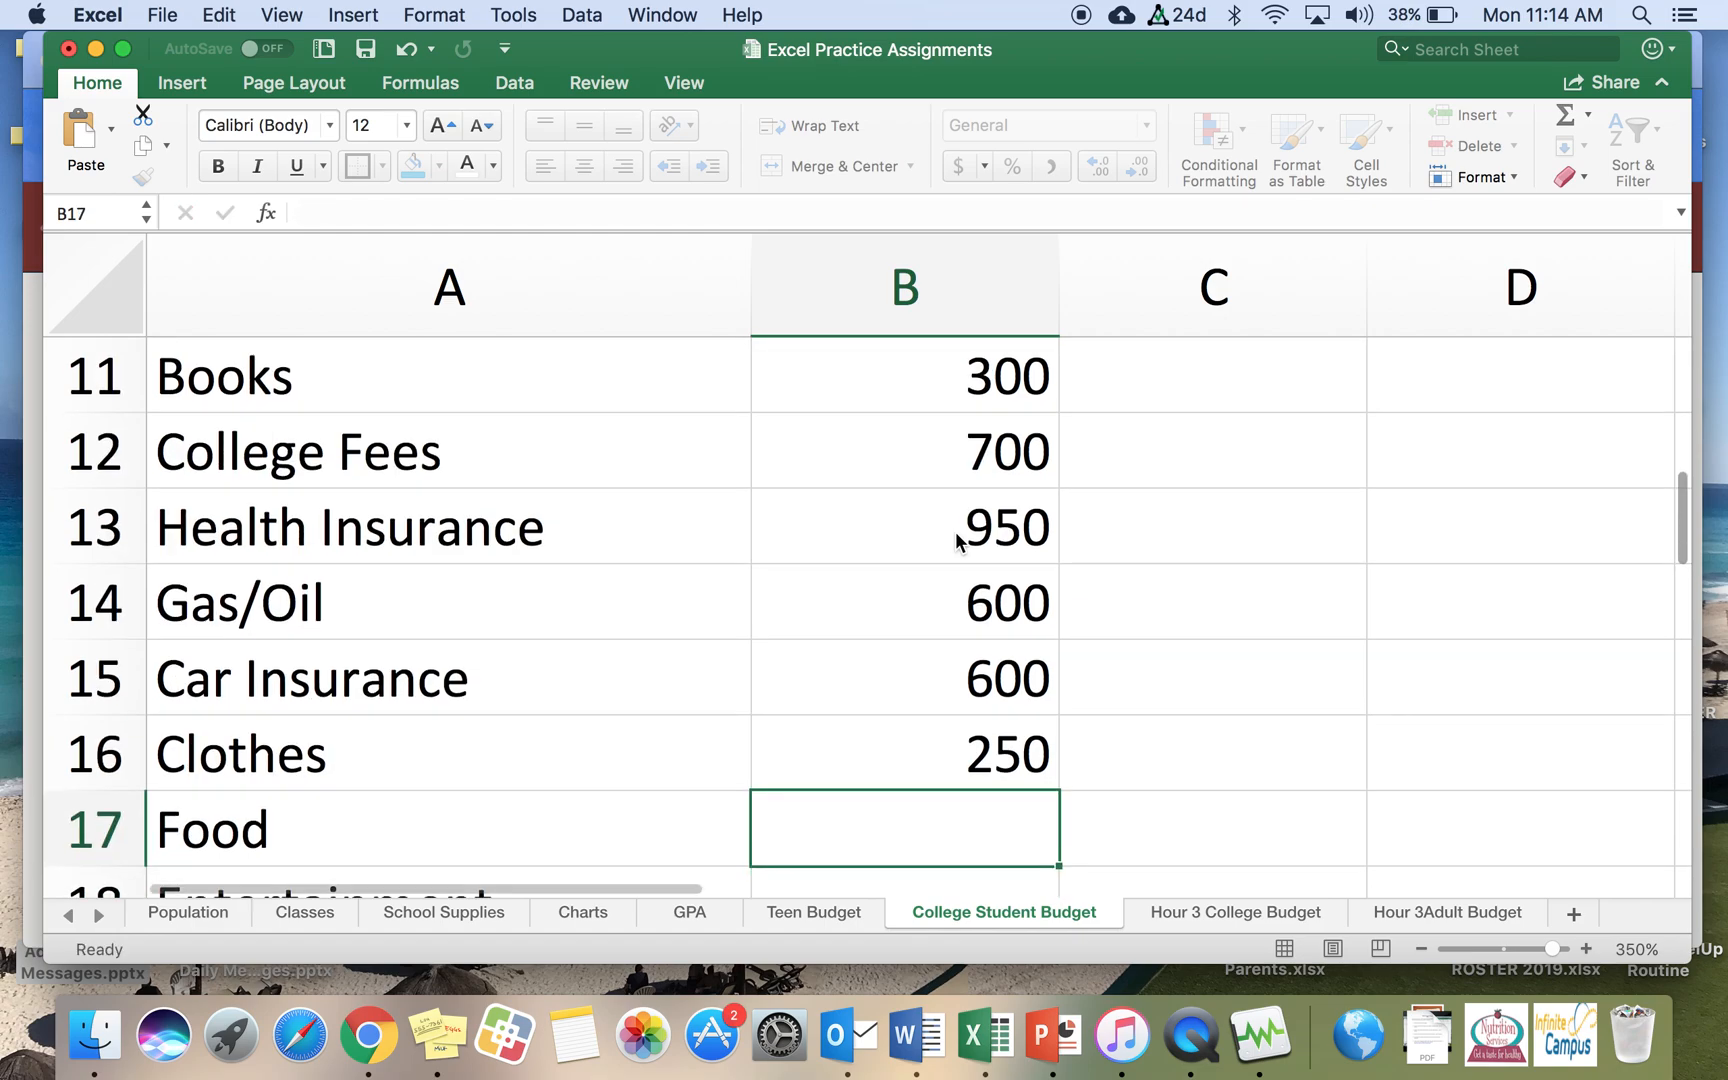
pyautogui.write('350')
pyautogui.press('Return')
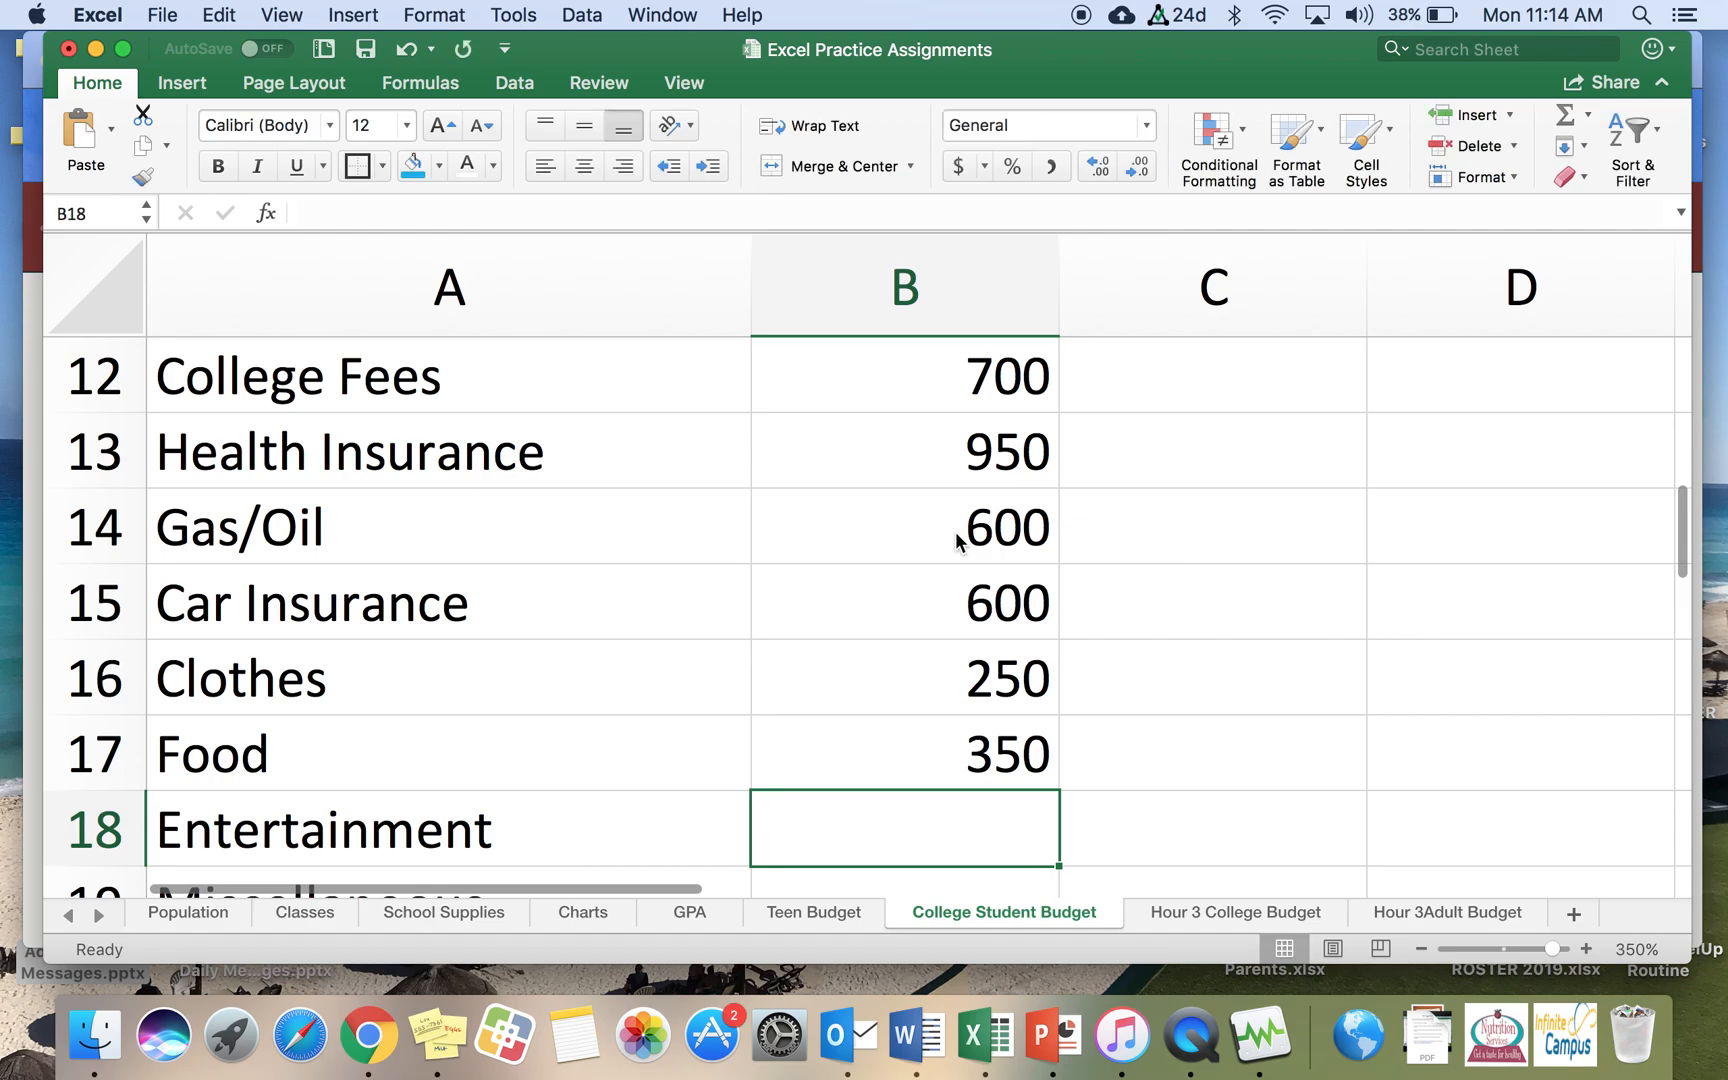
pyautogui.write('400')
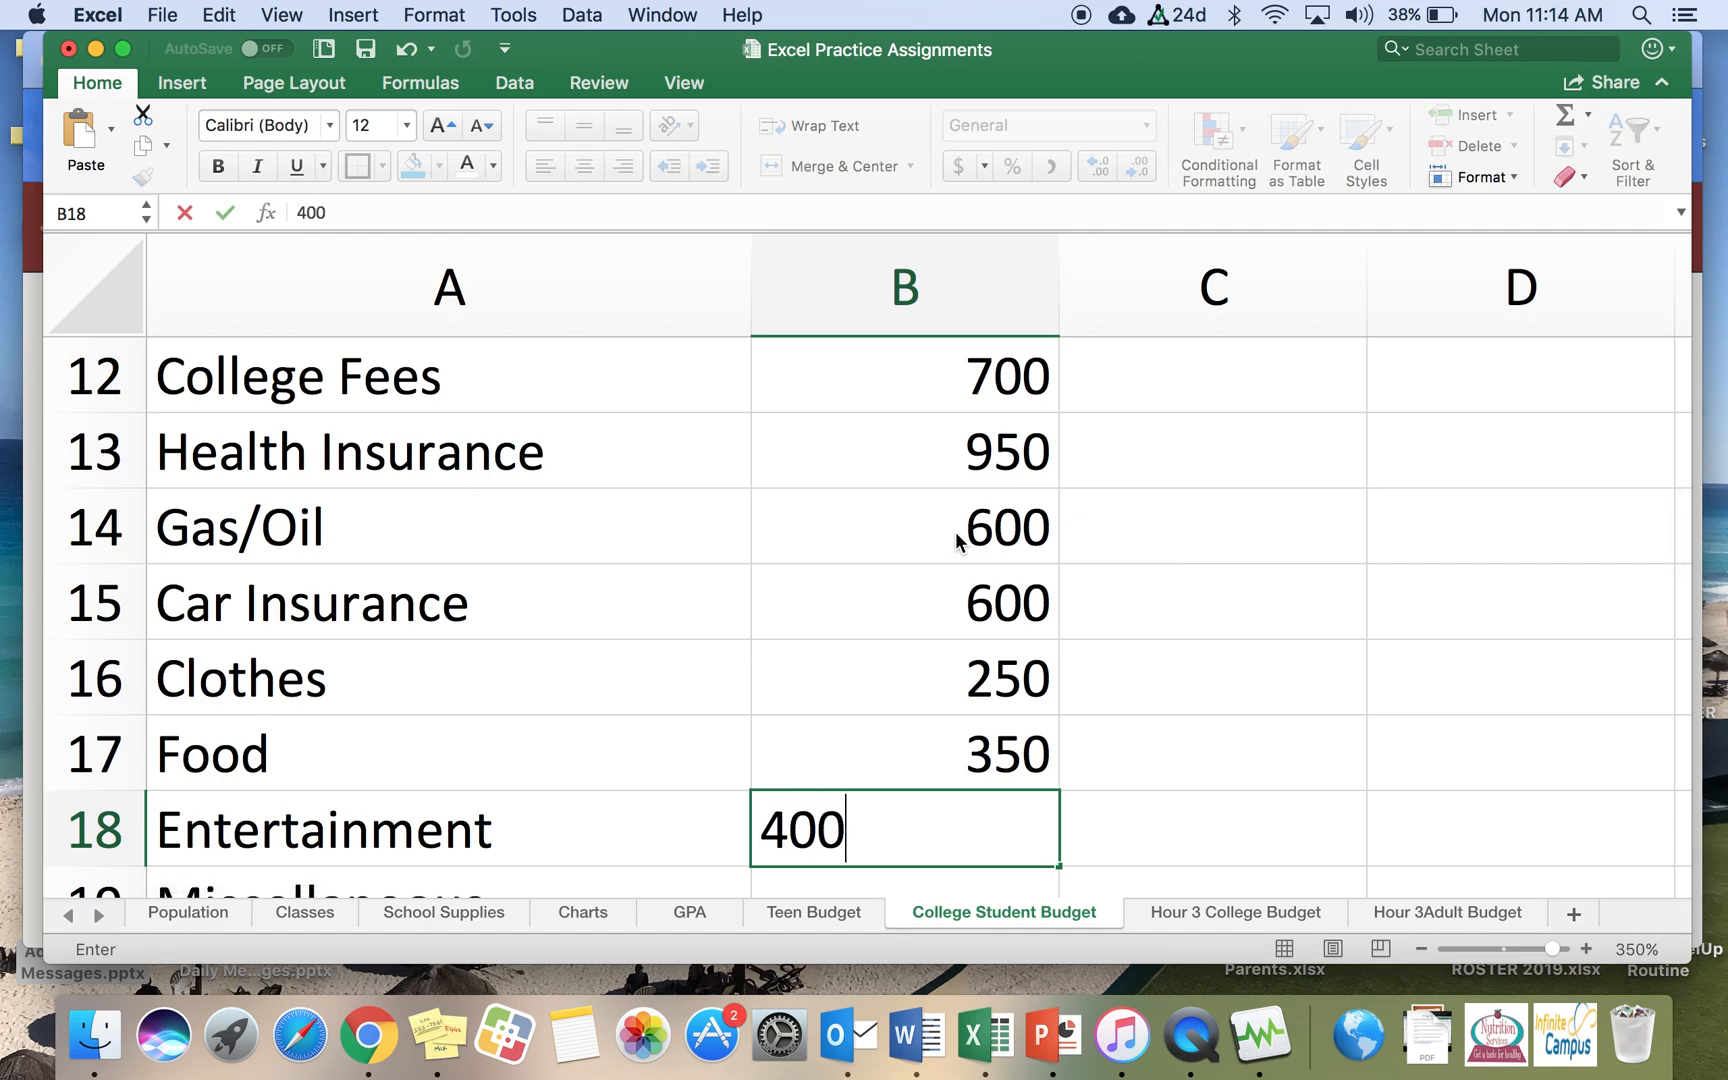
pyautogui.press('Return')
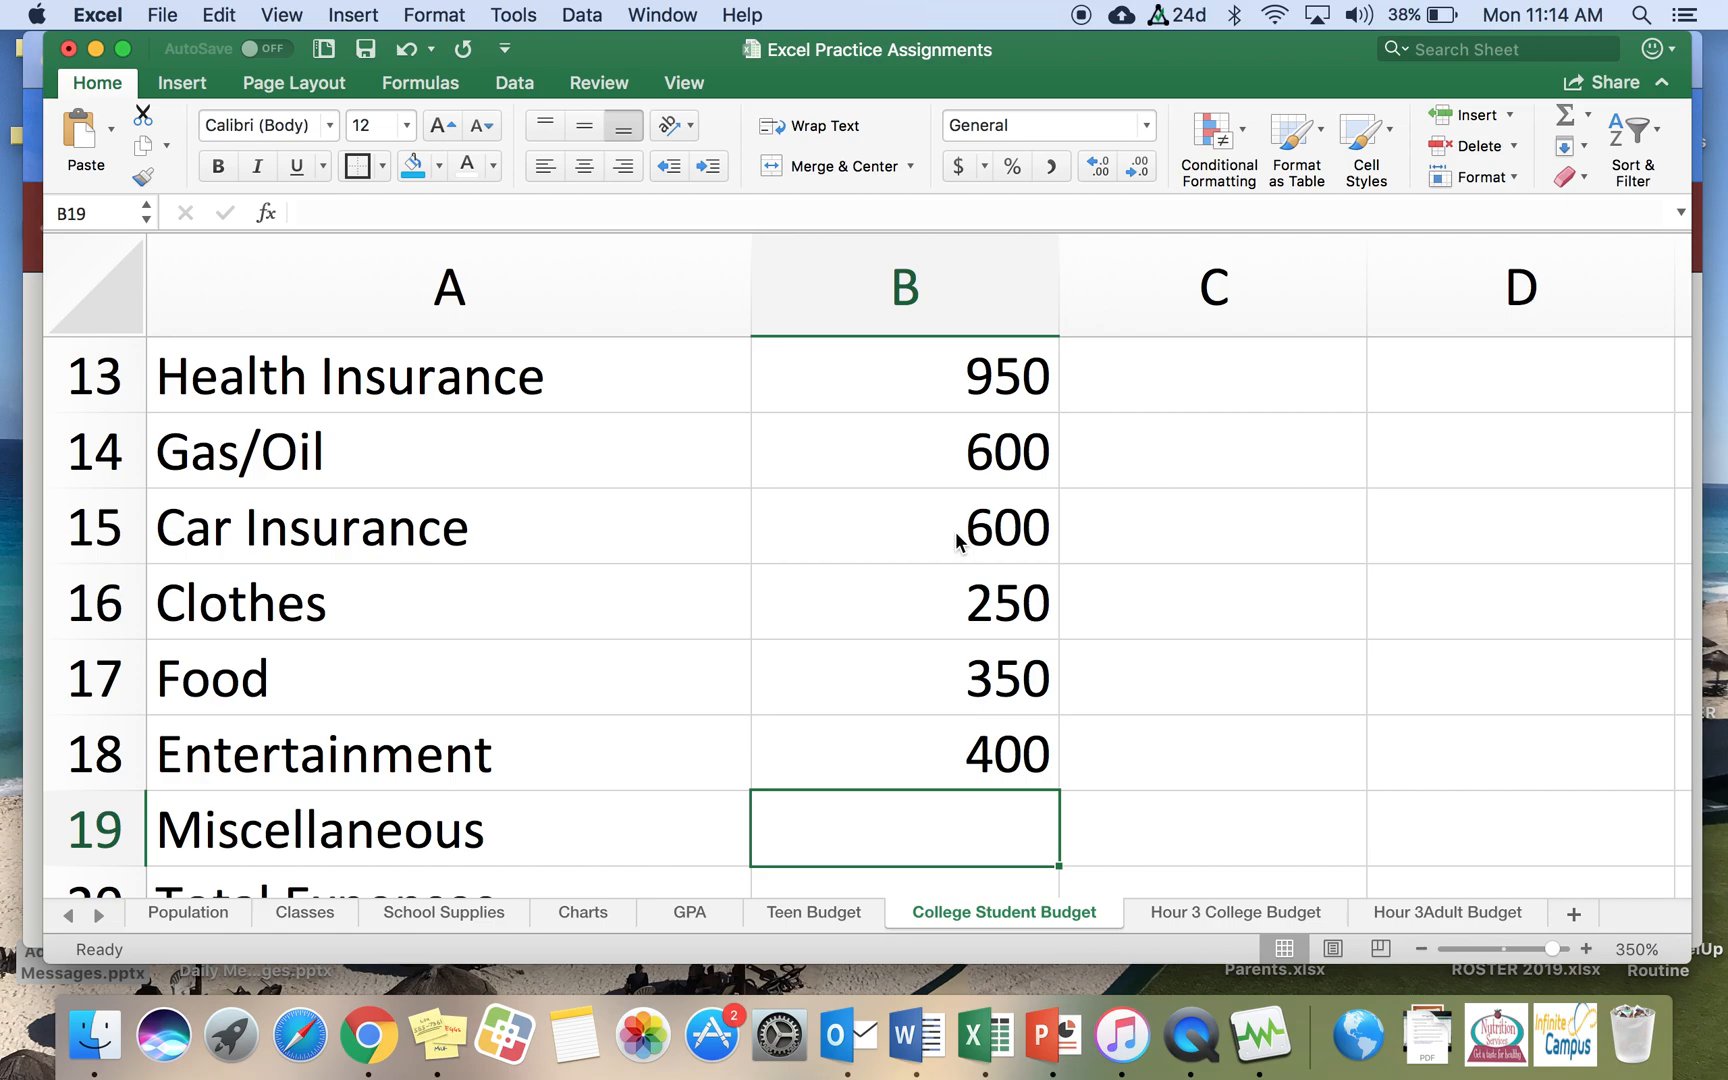
pyautogui.write('200')
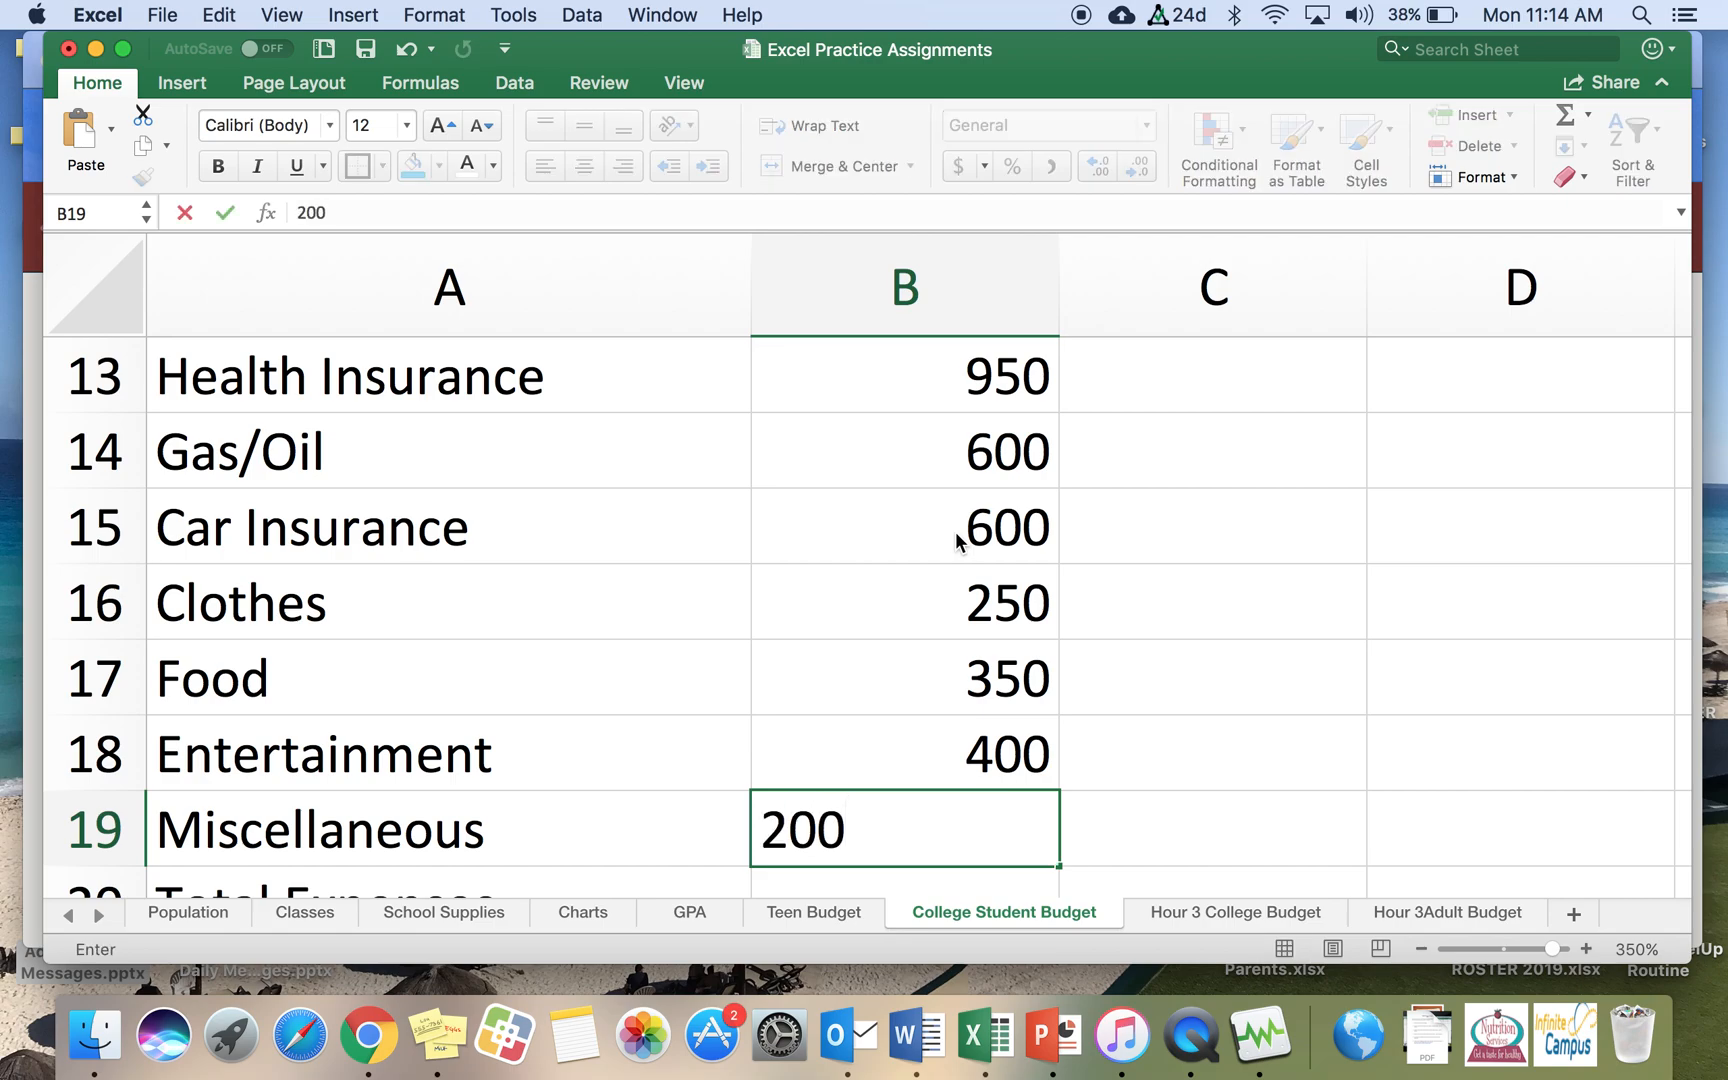
pyautogui.press('Return')
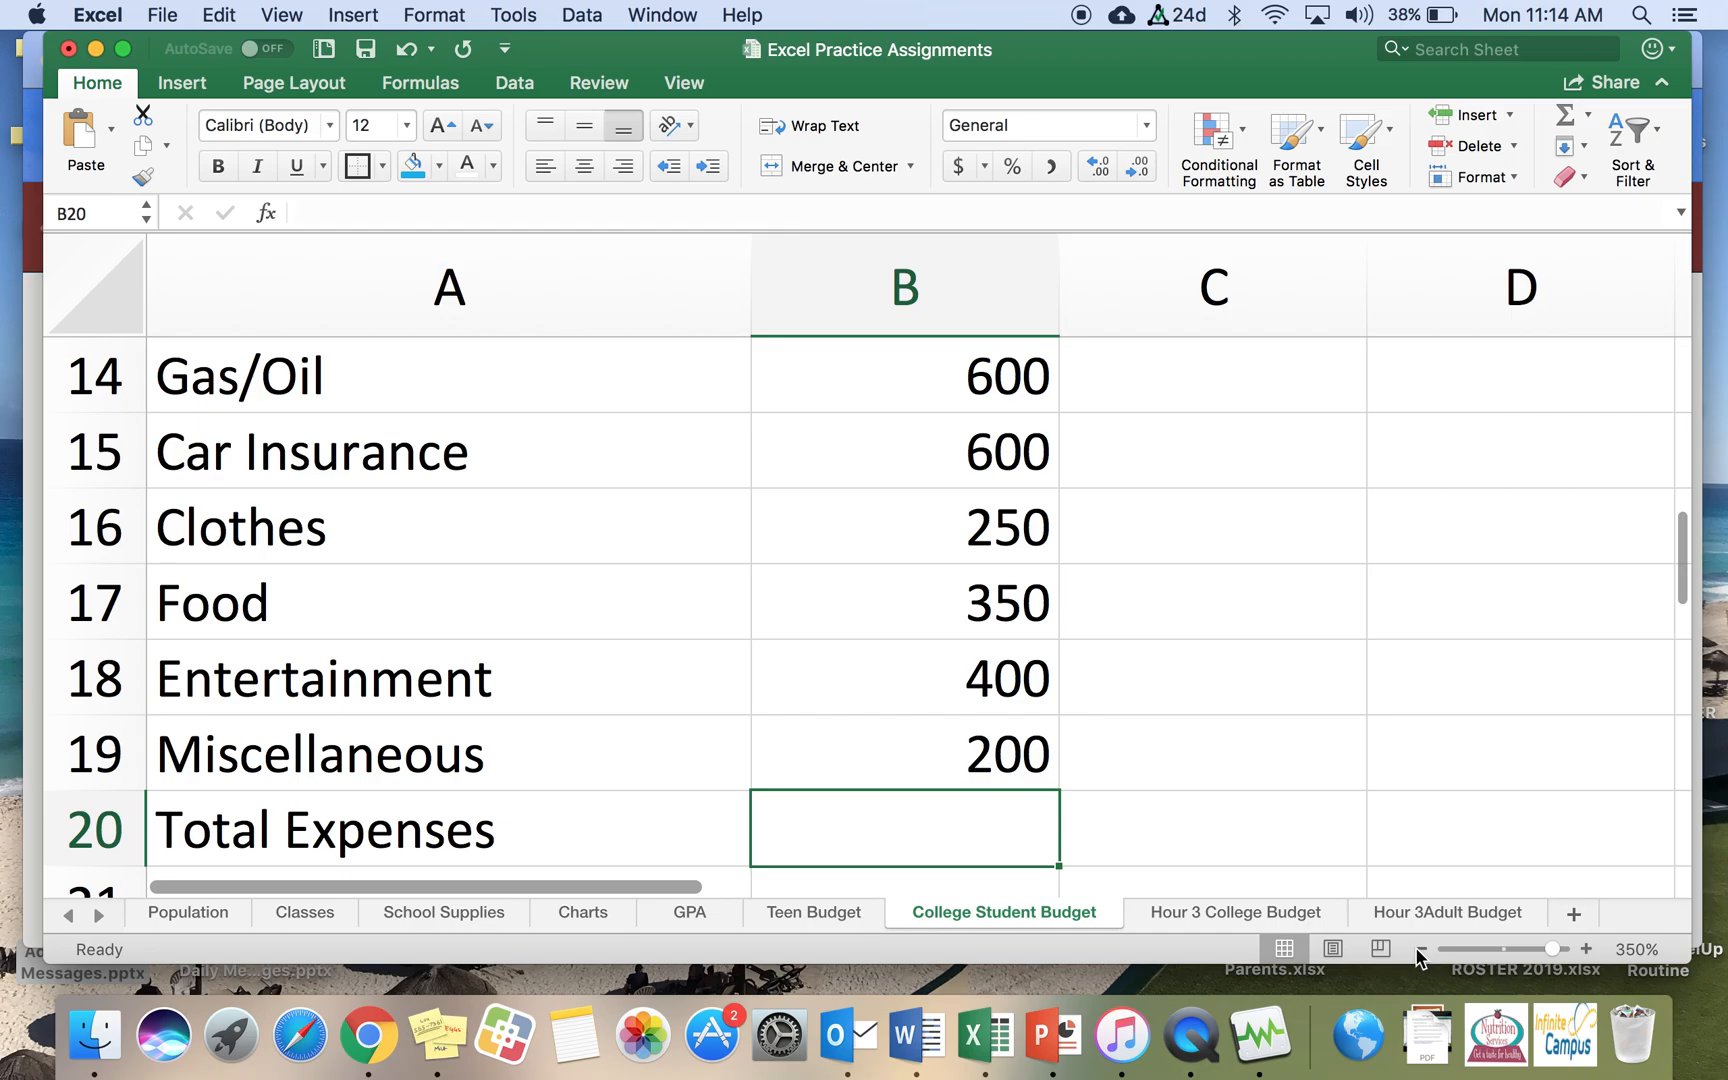
# Step: Total the semester expenses in B20 with an AutoSum of B9:B19
pyautogui.click(1420, 949)
pyautogui.click(1420, 949)
pyautogui.click(1420, 949)
pyautogui.click(1420, 949)
pyautogui.click(1420, 949)
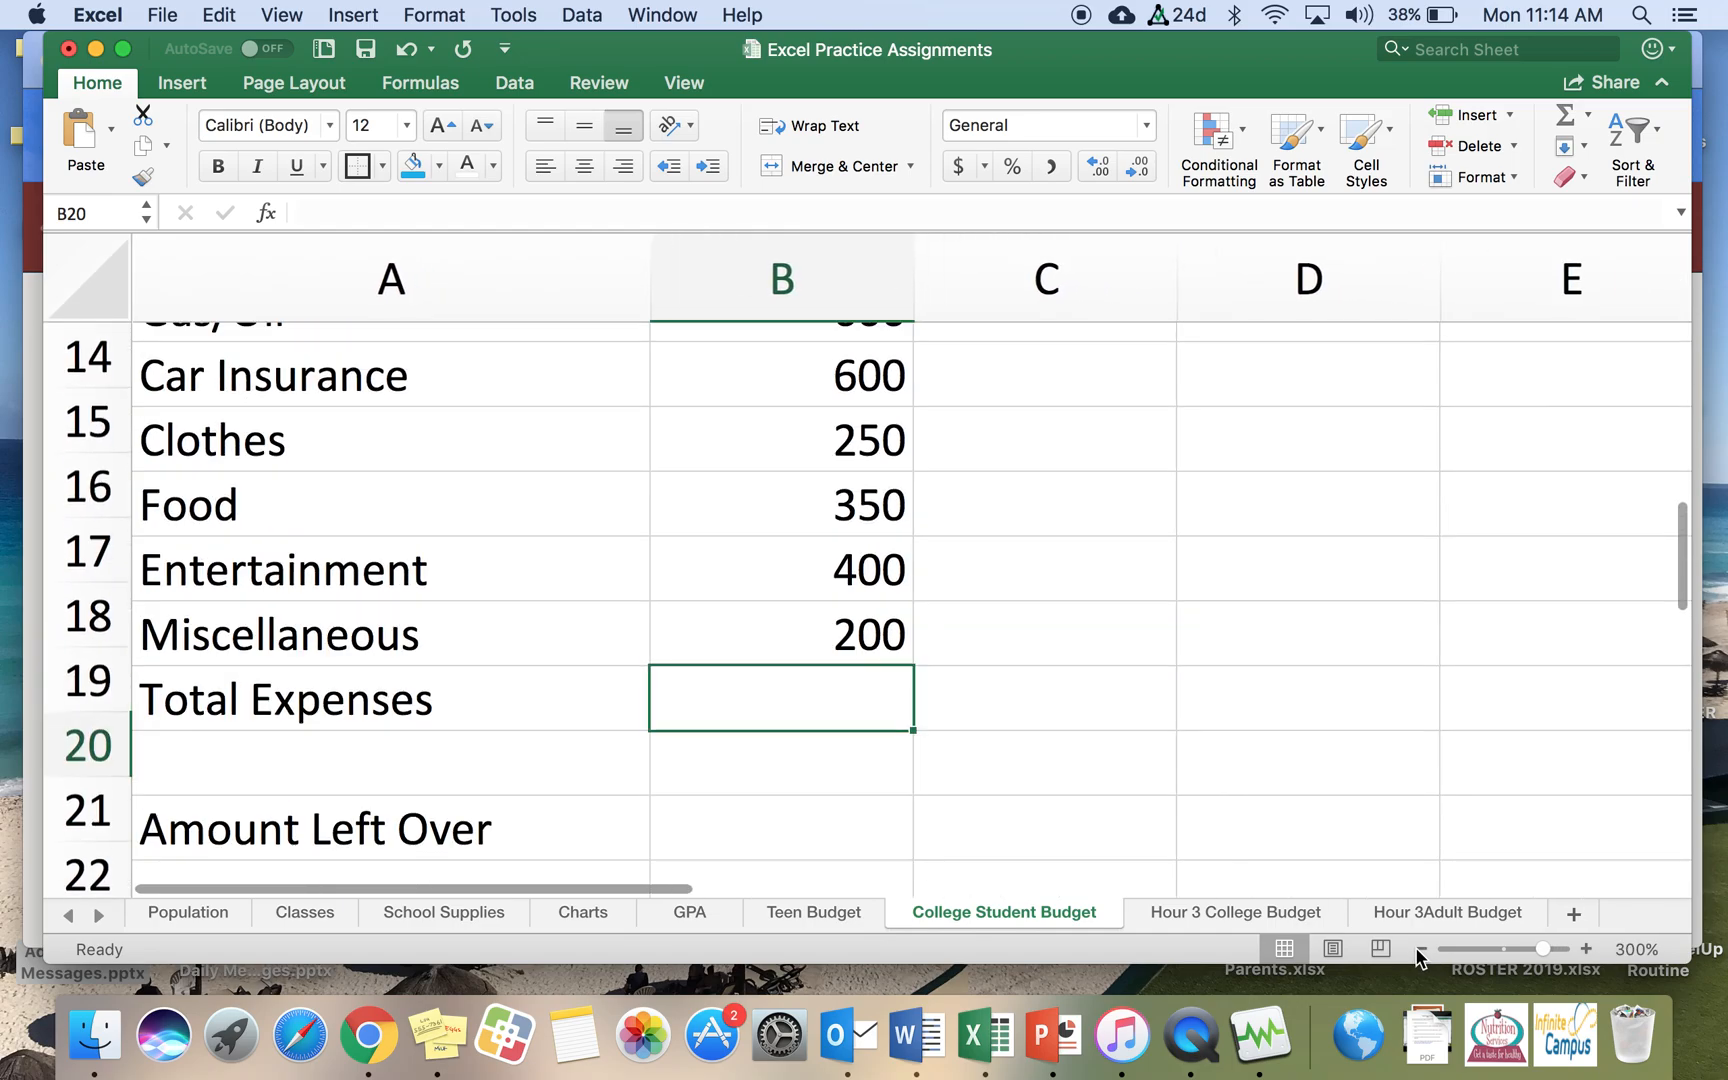
pyautogui.scroll(2, 1110, 669)
pyautogui.scroll(5, 1110, 669)
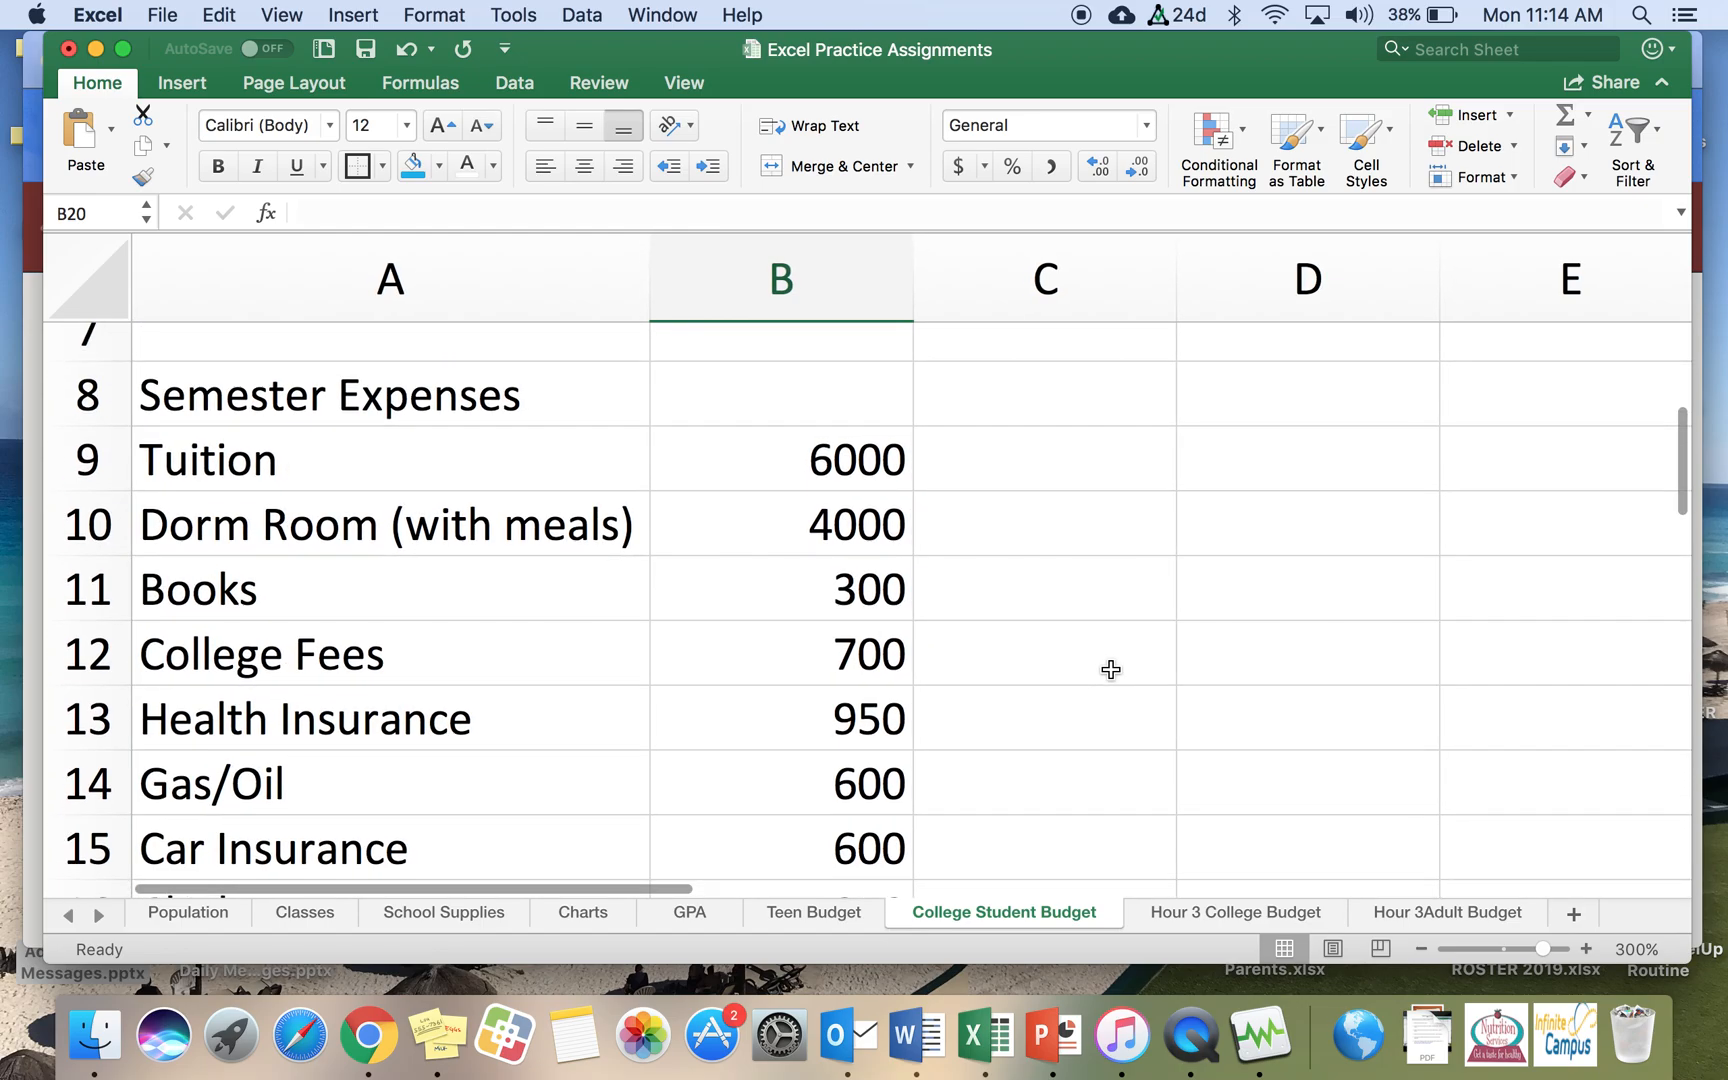
pyautogui.scroll(-8, 1110, 669)
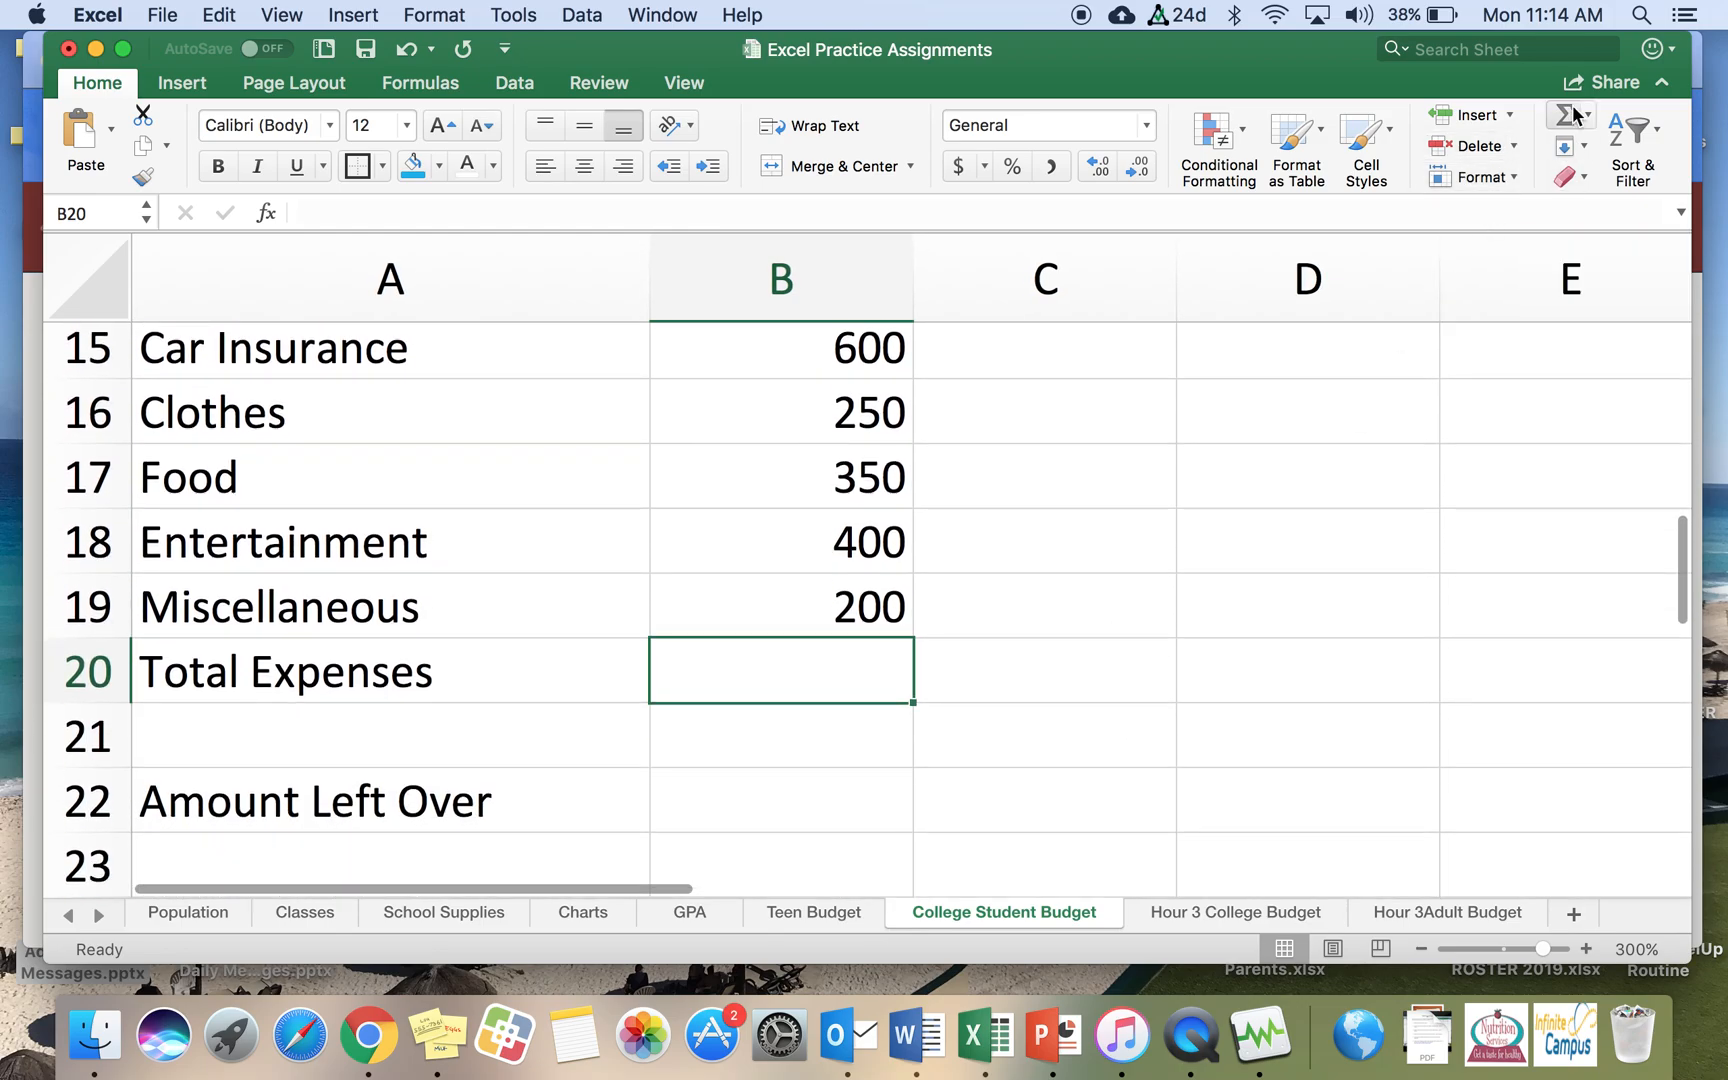
pyautogui.click(1565, 113)
pyautogui.scroll(5, 1218, 418)
pyautogui.scroll(2, 1218, 418)
pyautogui.scroll(-6, 1218, 418)
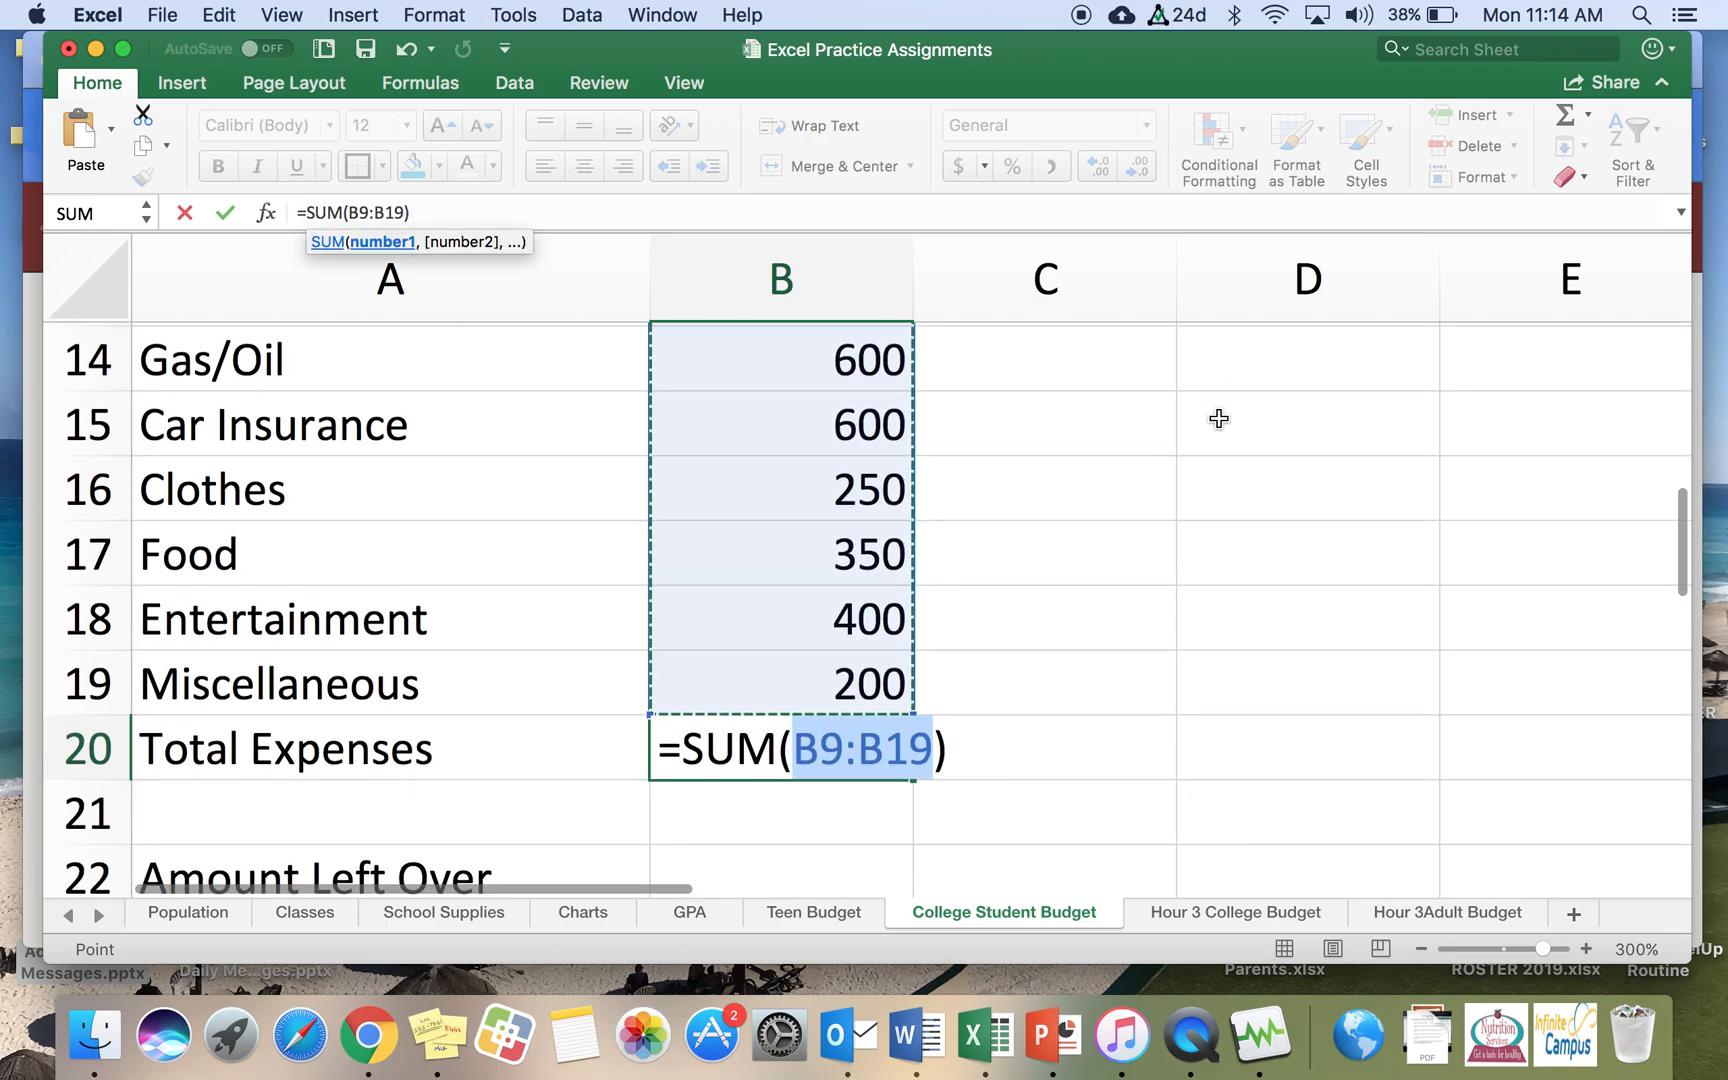
pyautogui.press('Return')
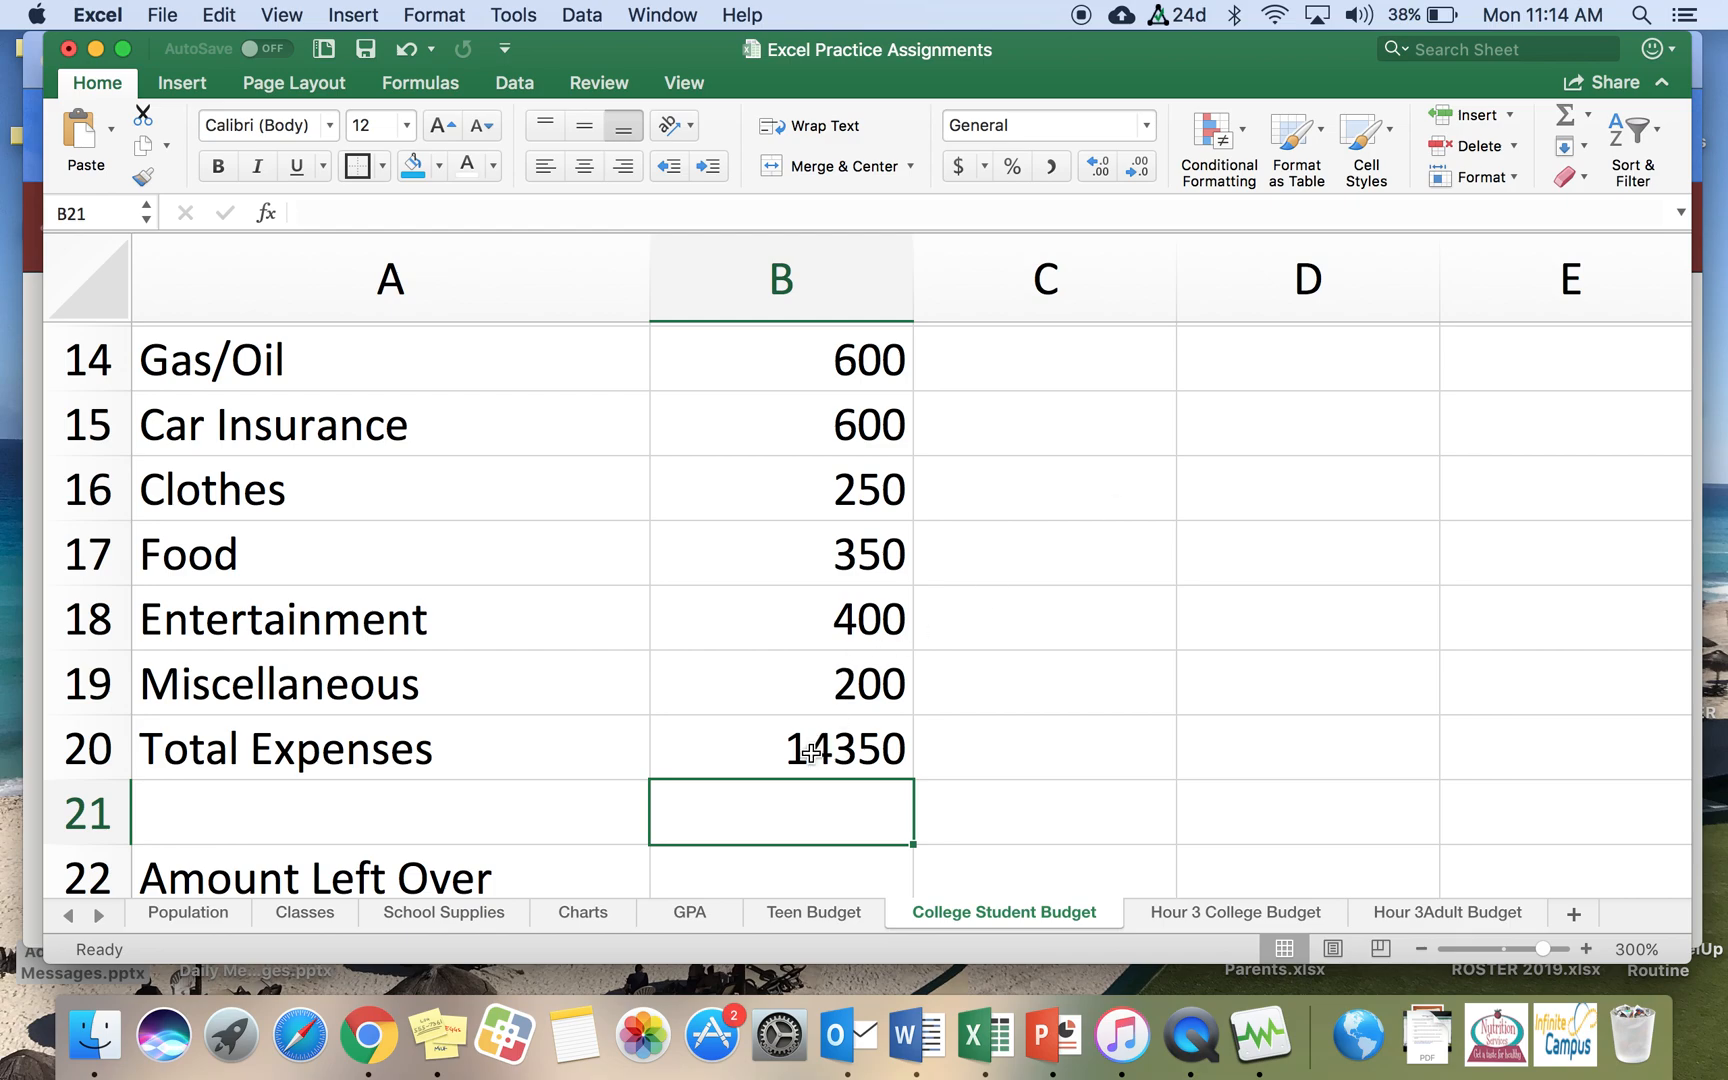
# Step: Format the expense amounts B9 to B20 as Currency with 2 decimal places and the $ symbol
pyautogui.moveTo(812, 750); pyautogui.dragTo(797, 413)
pyautogui.rightClick(734, 564)
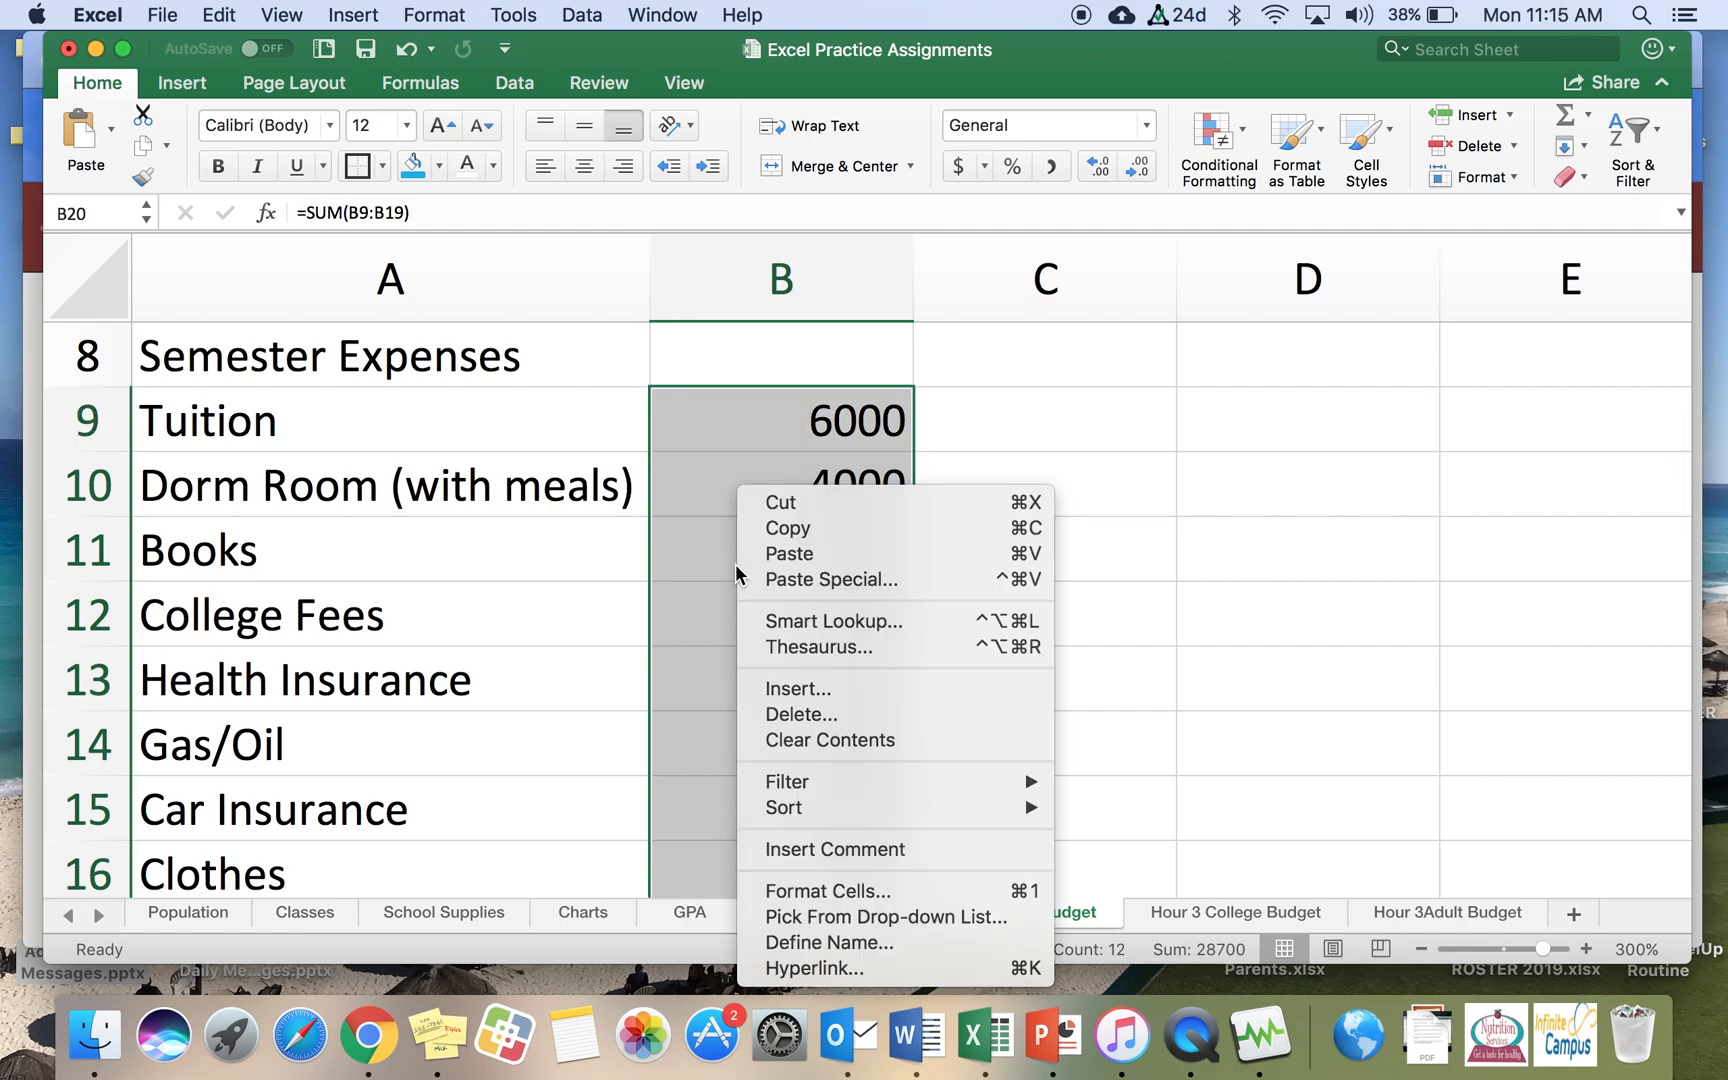
pyautogui.click(884, 896)
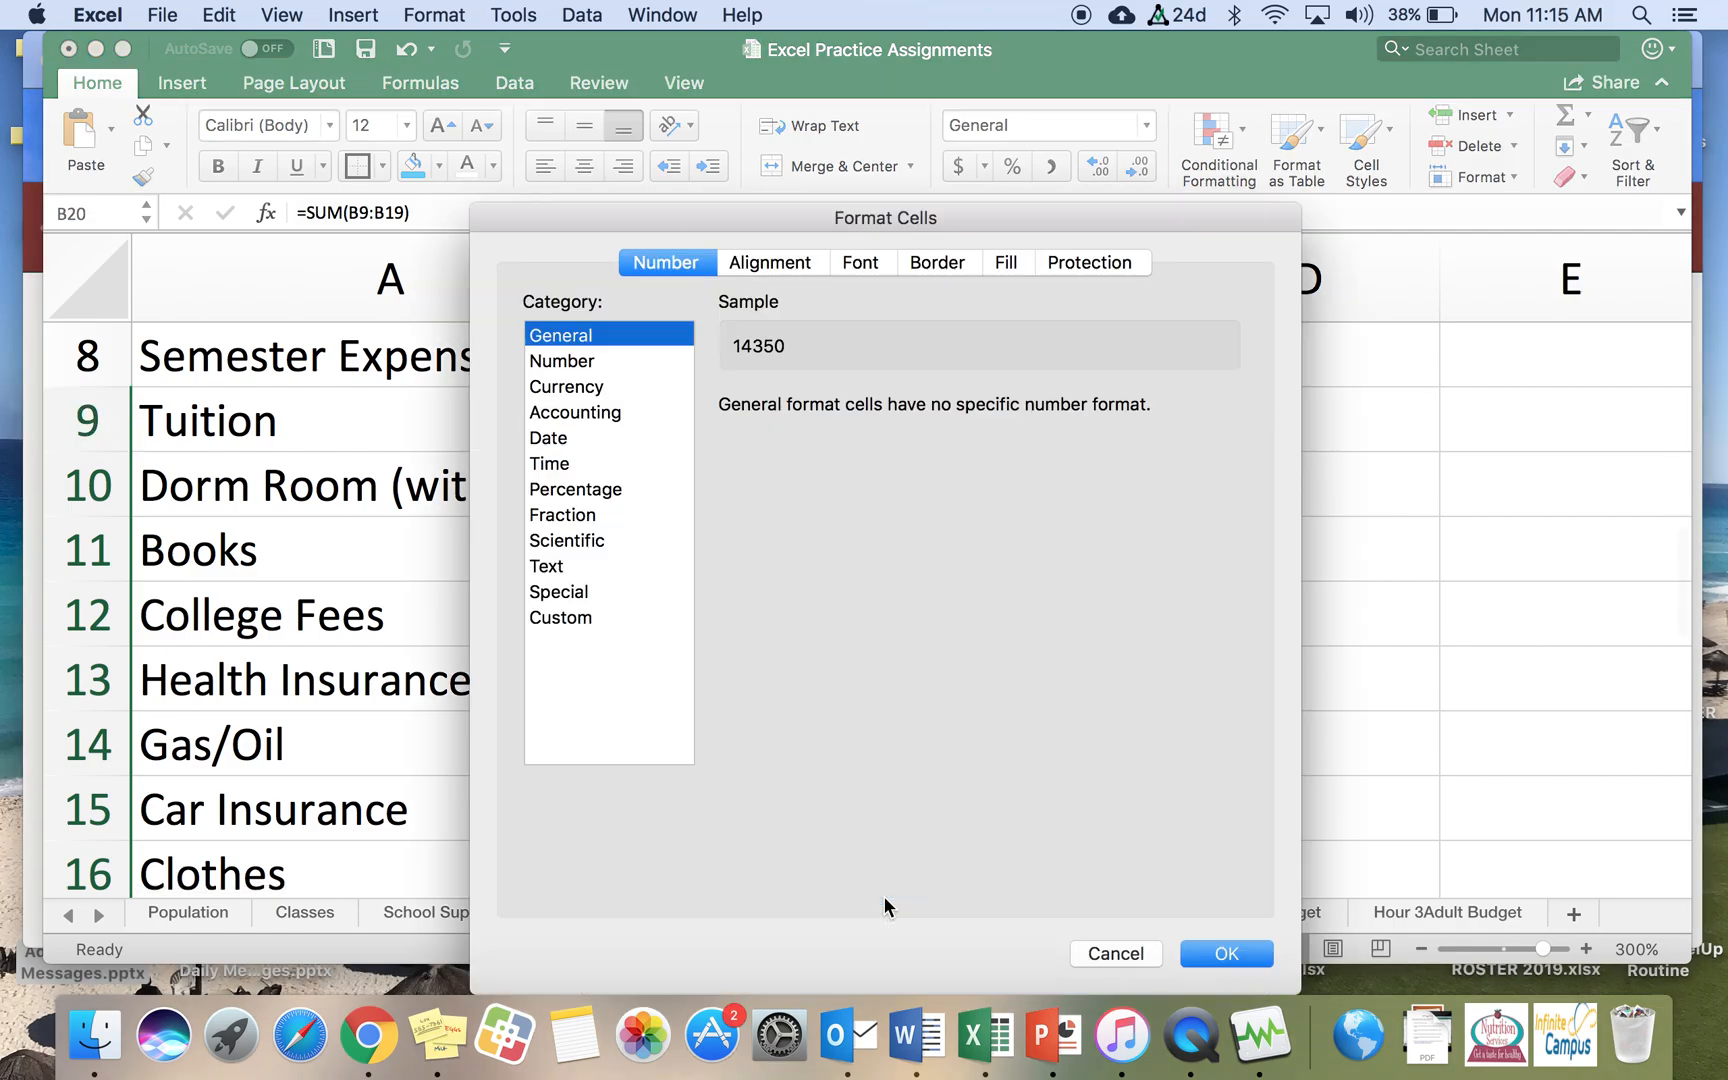
pyautogui.click(570, 388)
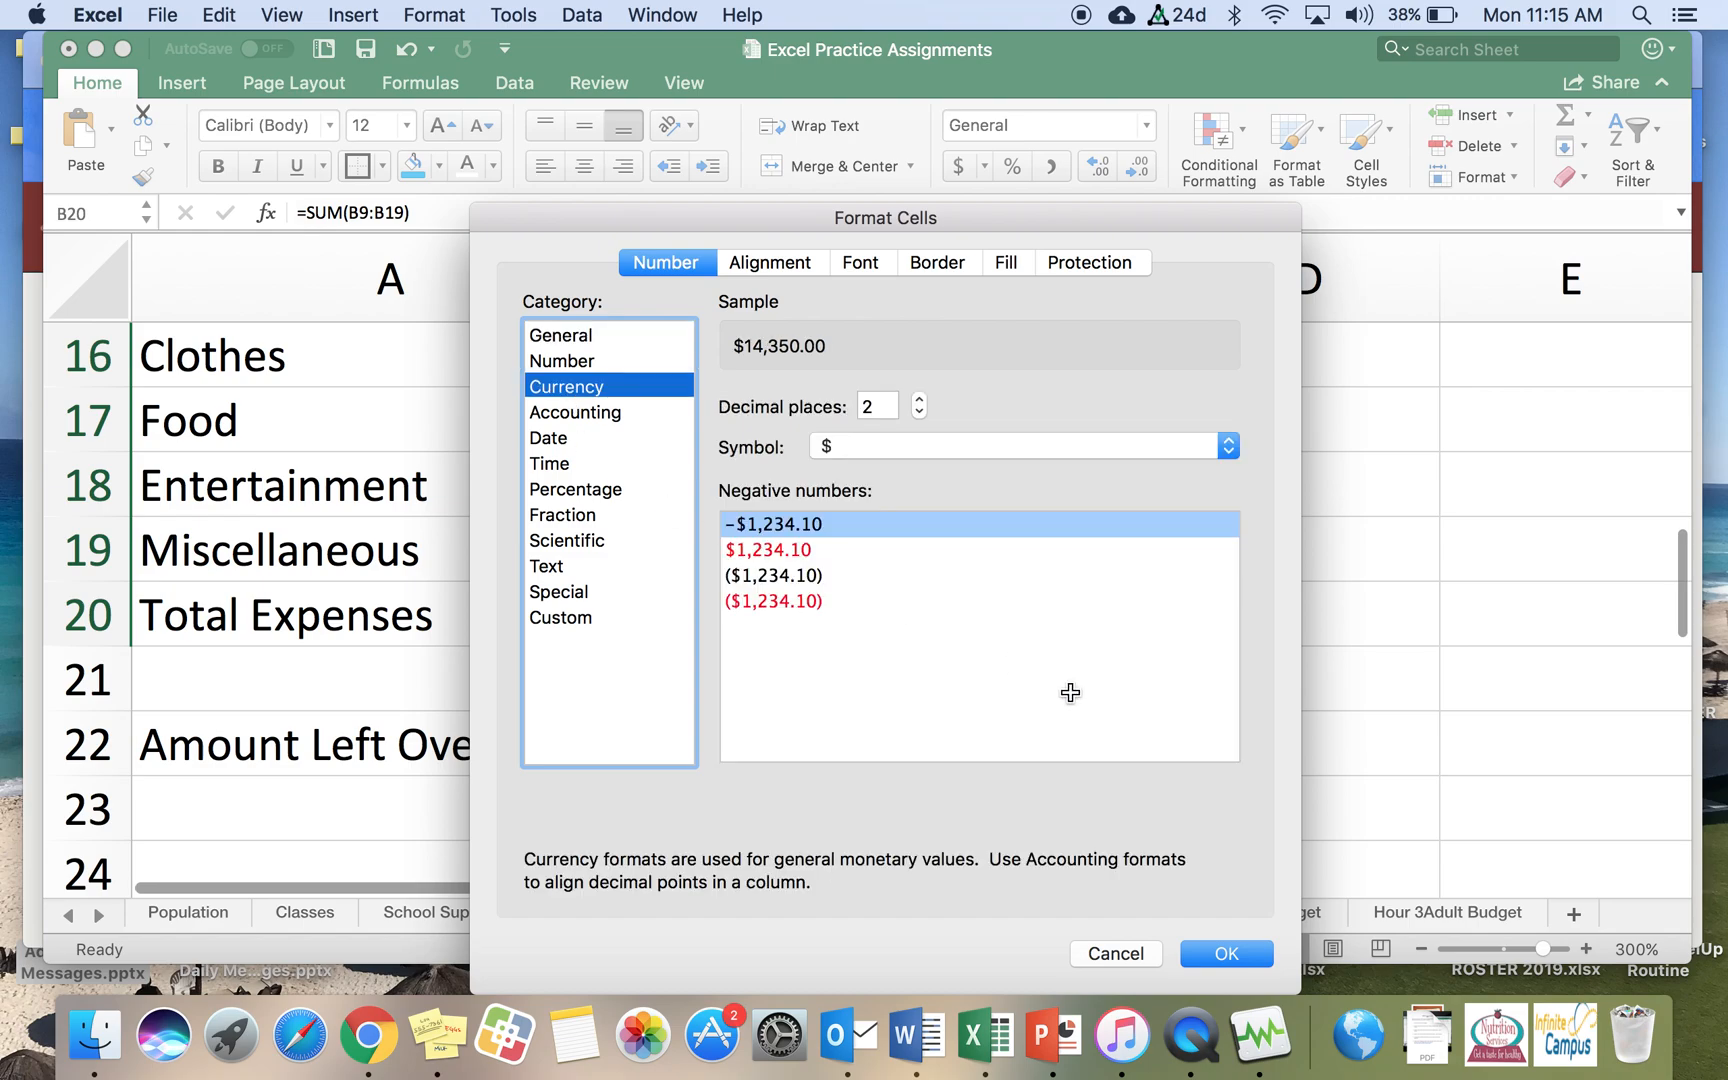
pyautogui.click(1224, 954)
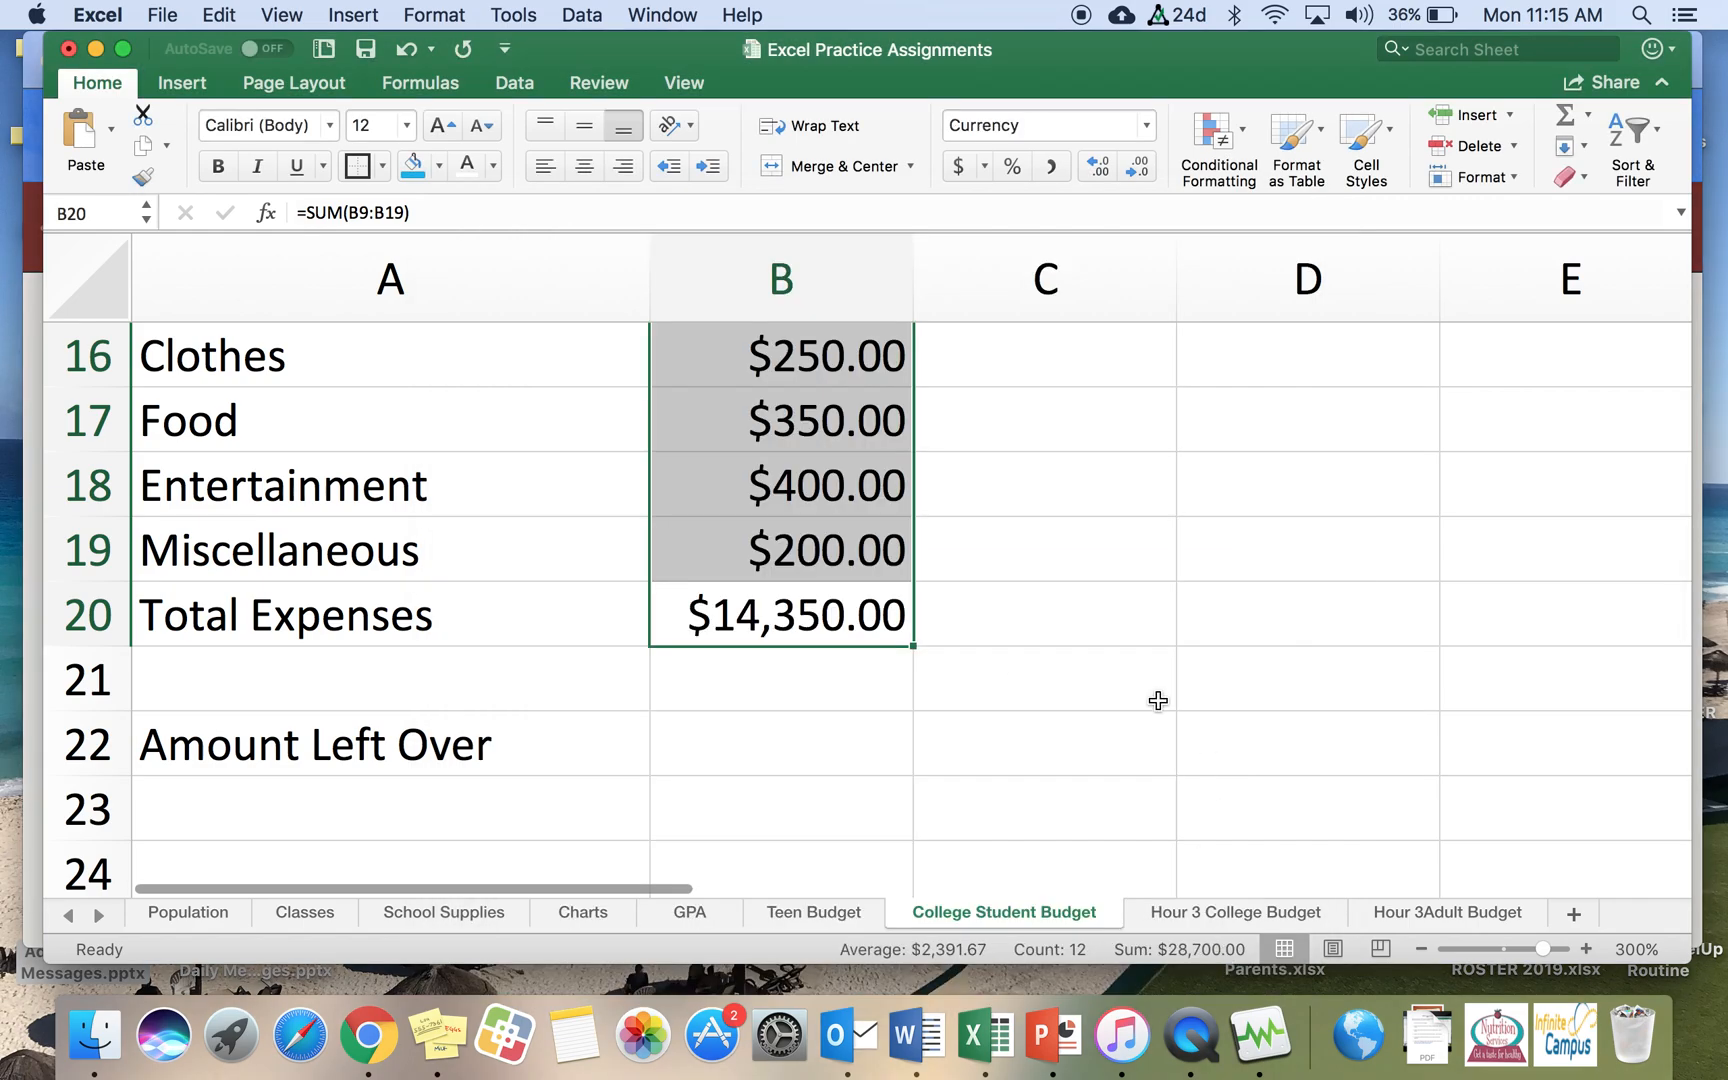
pyautogui.click(768, 615)
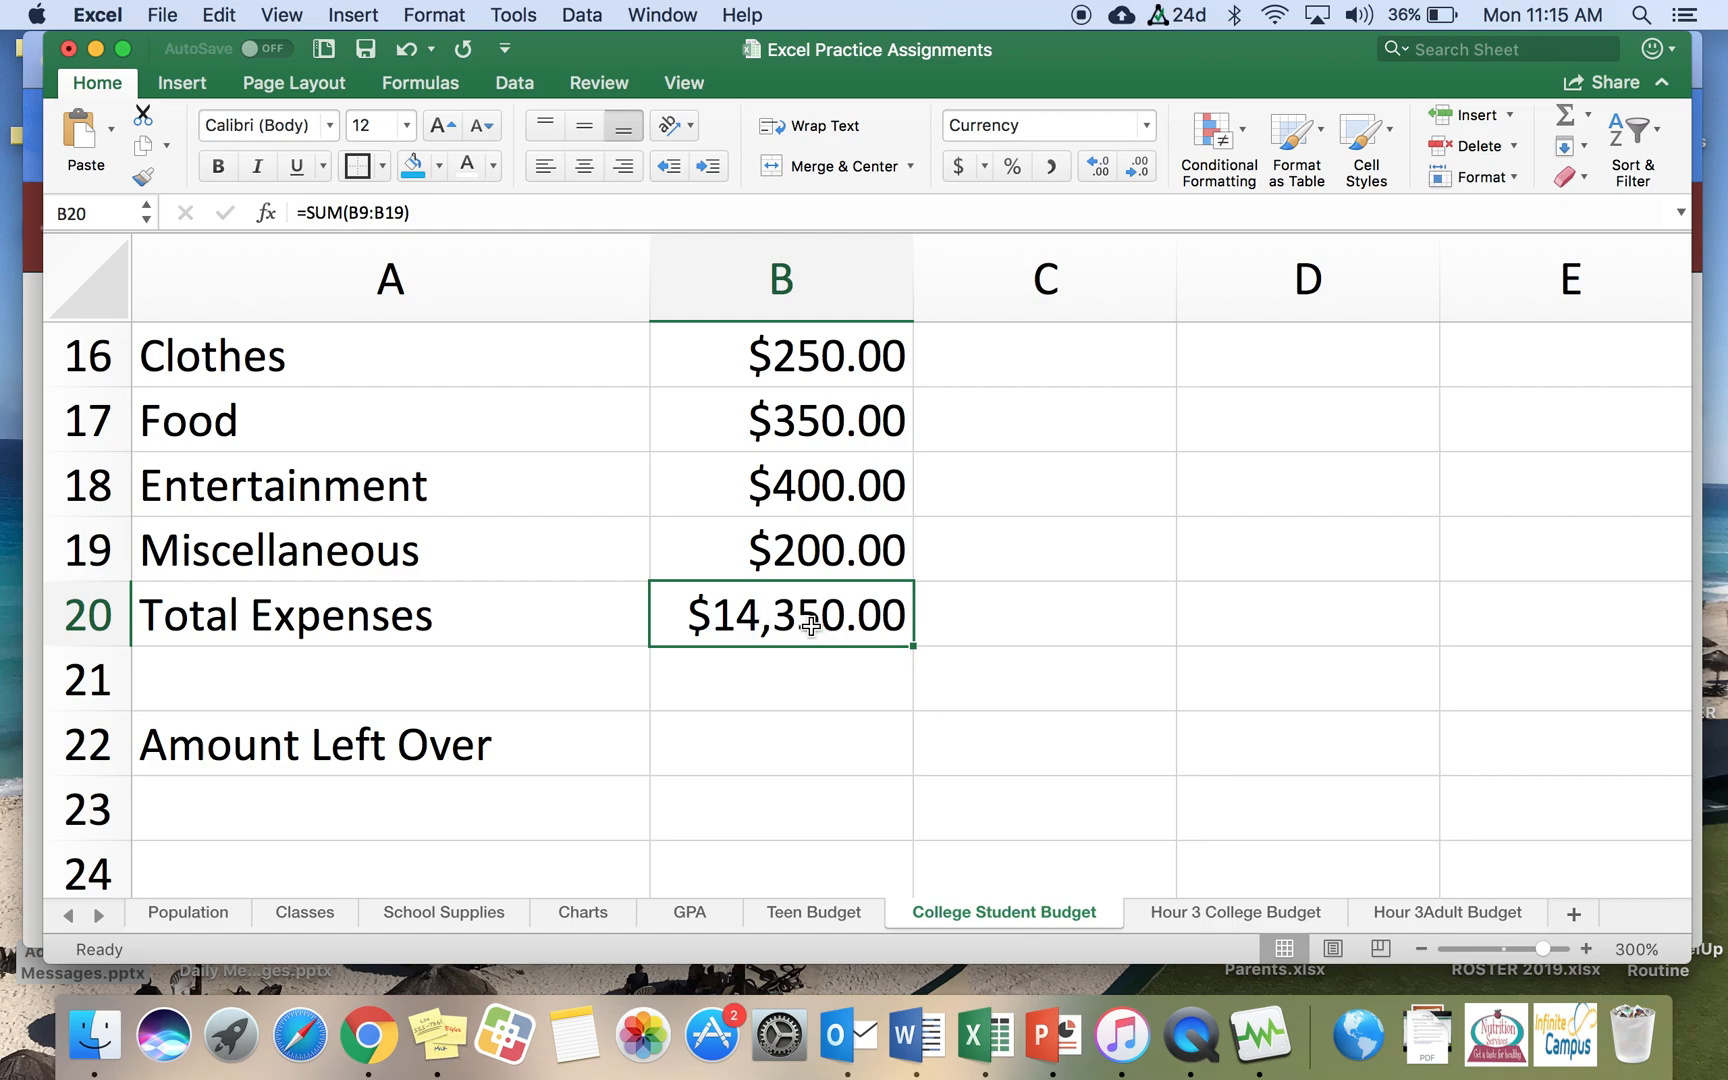
# Step: Give the Semester Expenses heading cell A8 a blue fill and a thick box border
pyautogui.scroll(10, 810, 625)
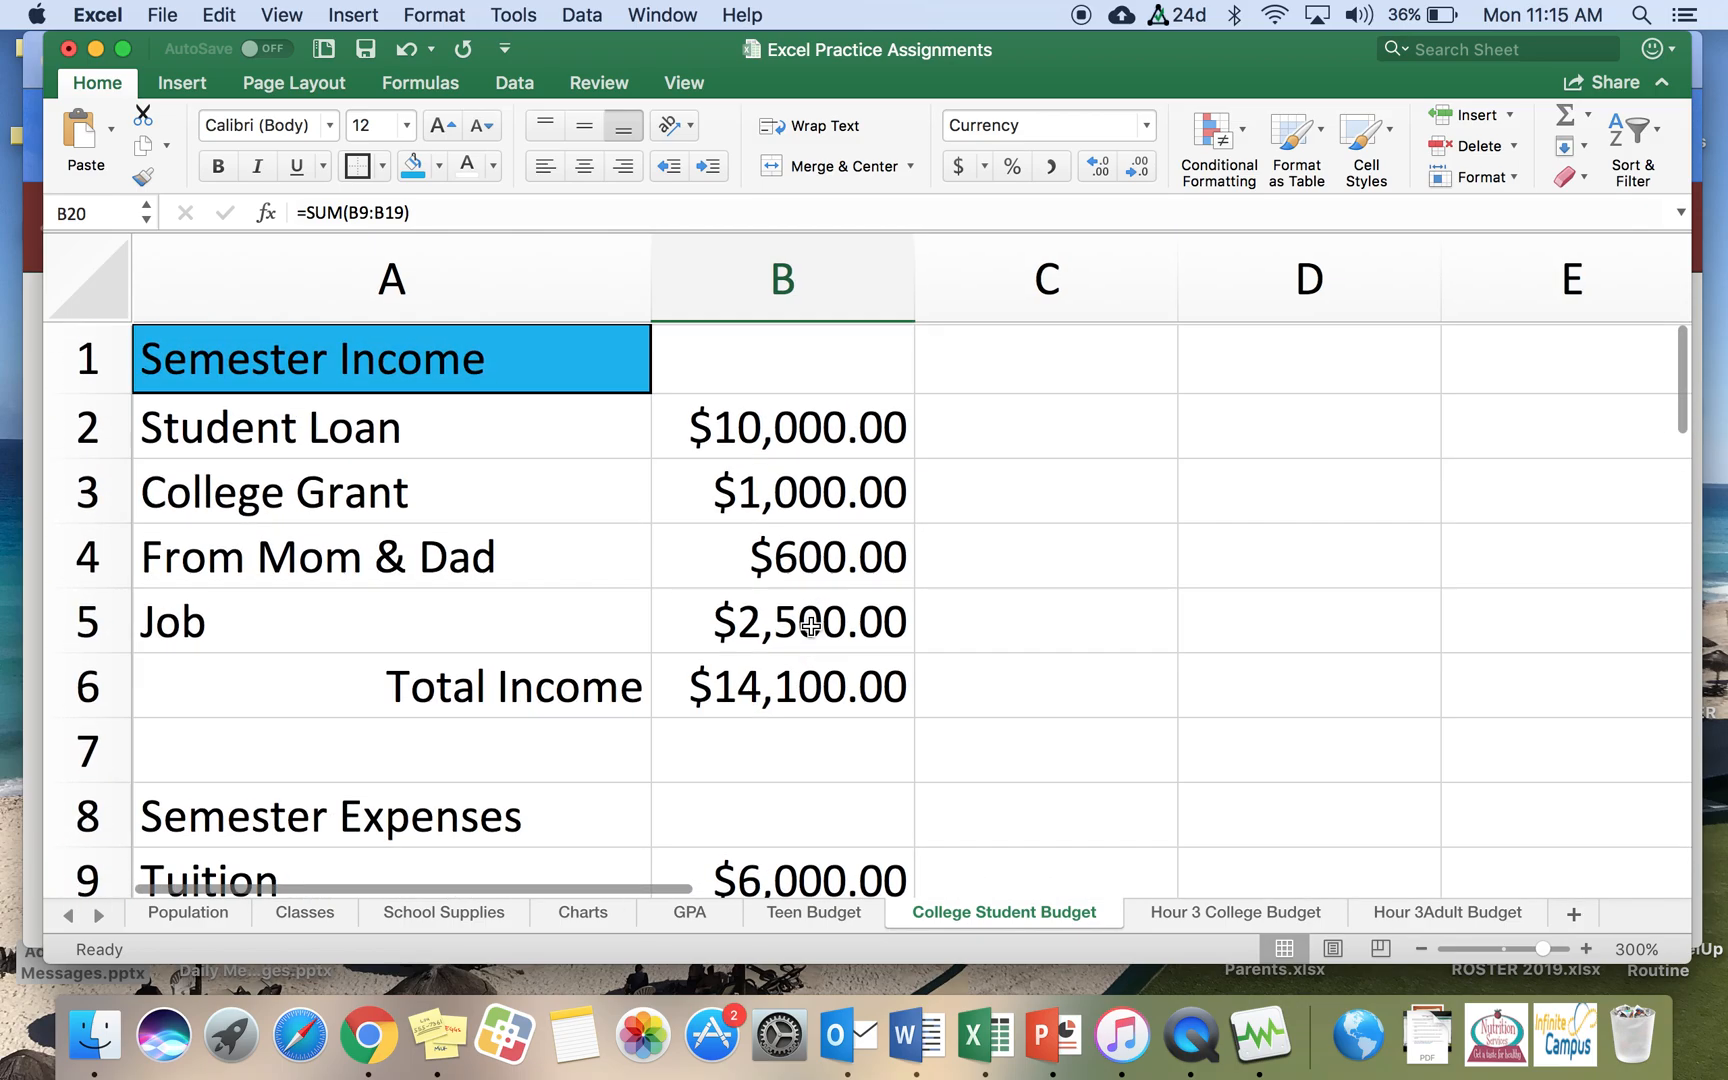
pyautogui.click(362, 818)
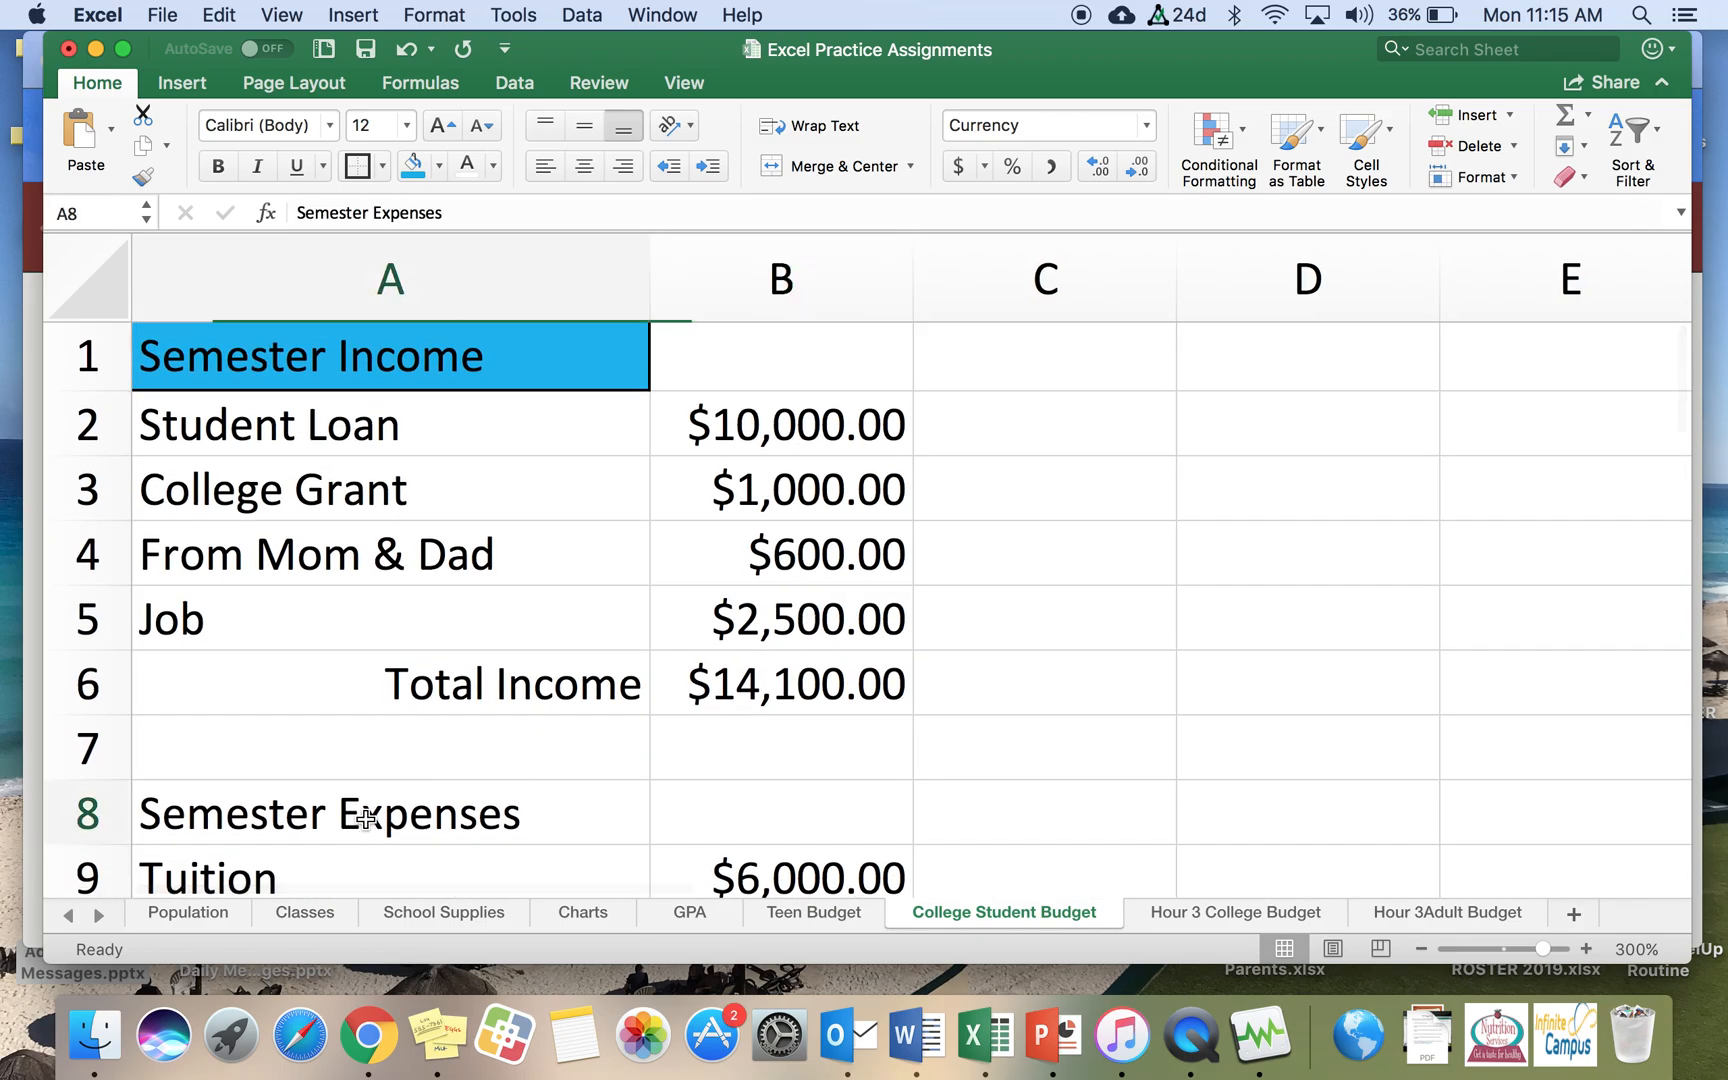
pyautogui.click(410, 167)
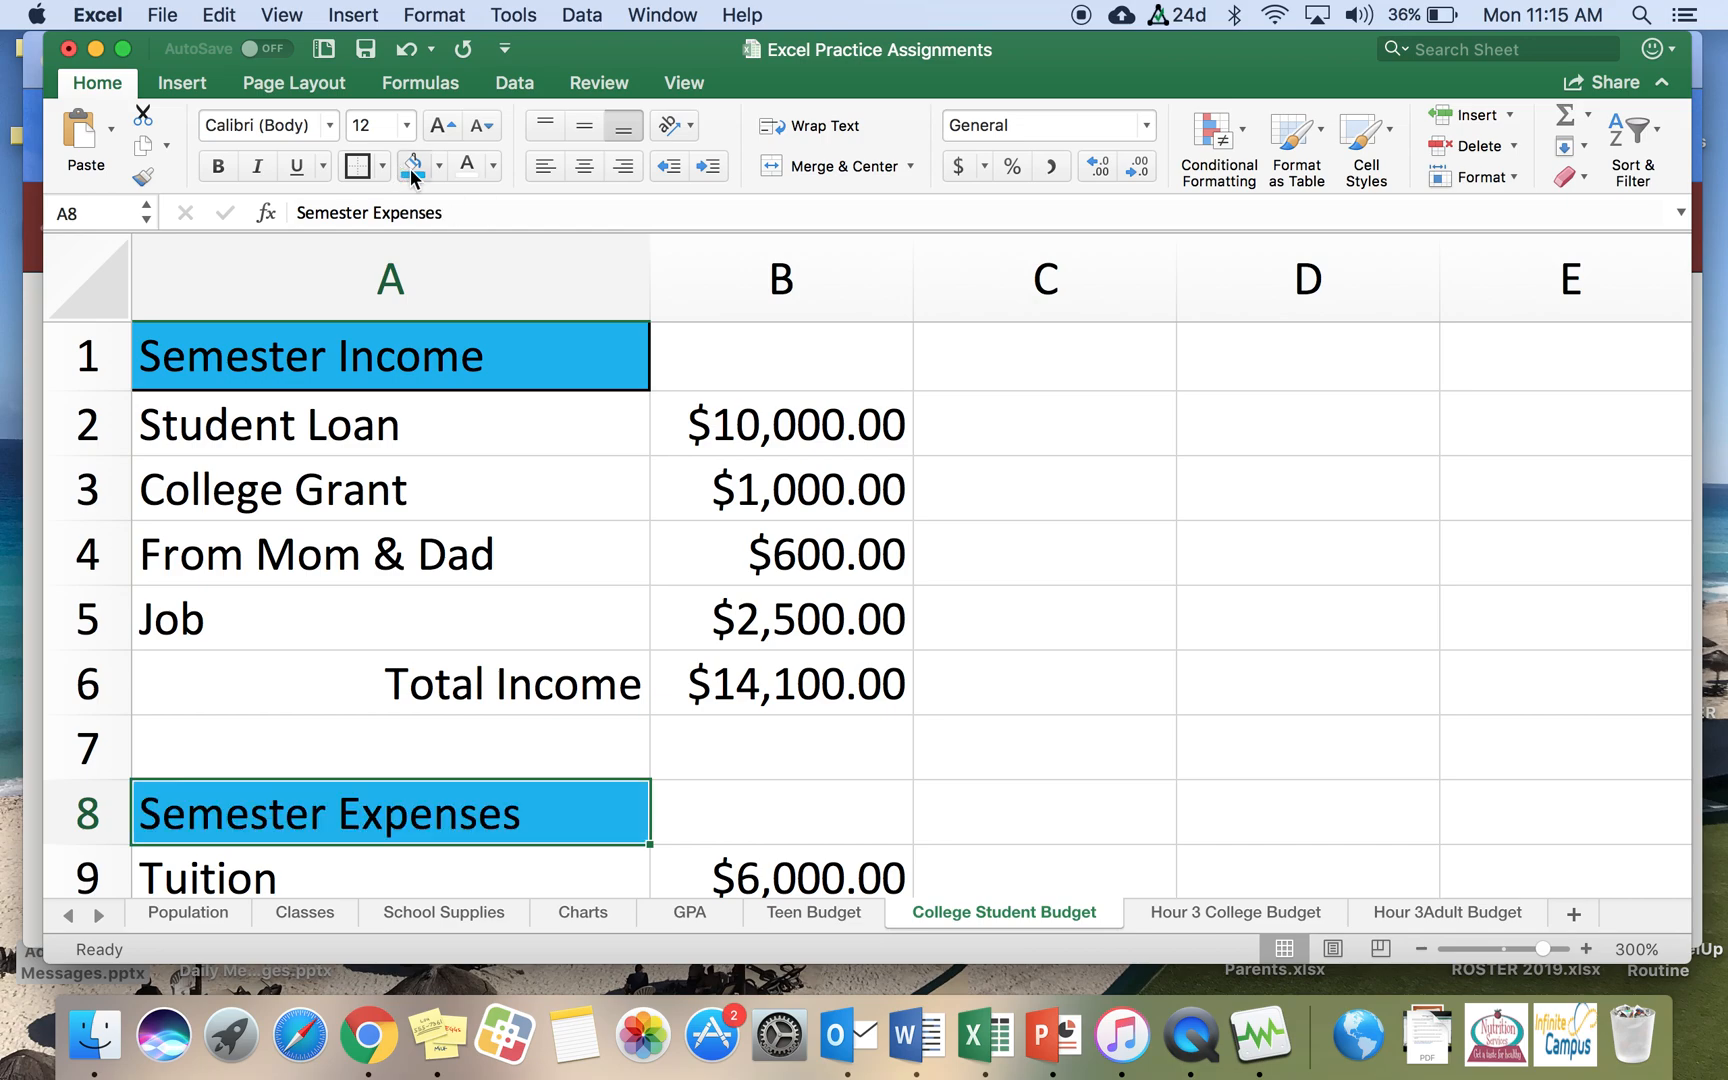
pyautogui.click(356, 167)
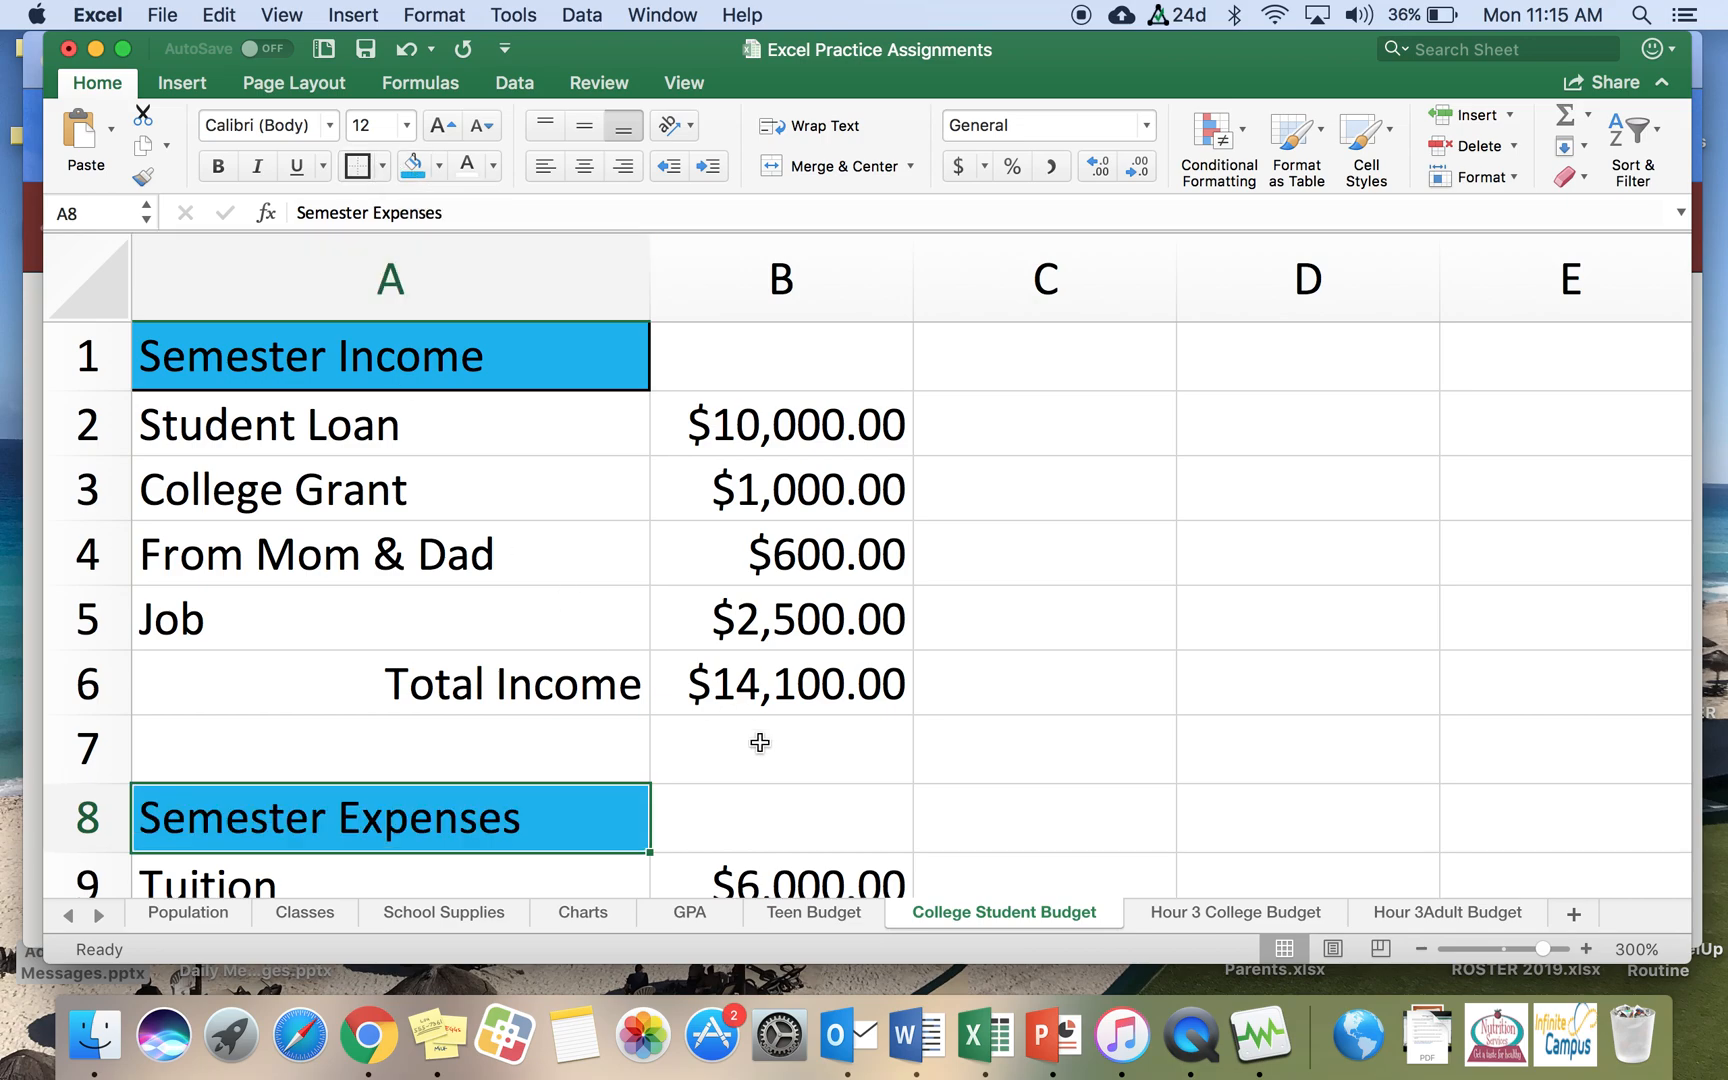
# Step: Right-align the Total Expenses label in cell A20
pyautogui.scroll(-10, 760, 742)
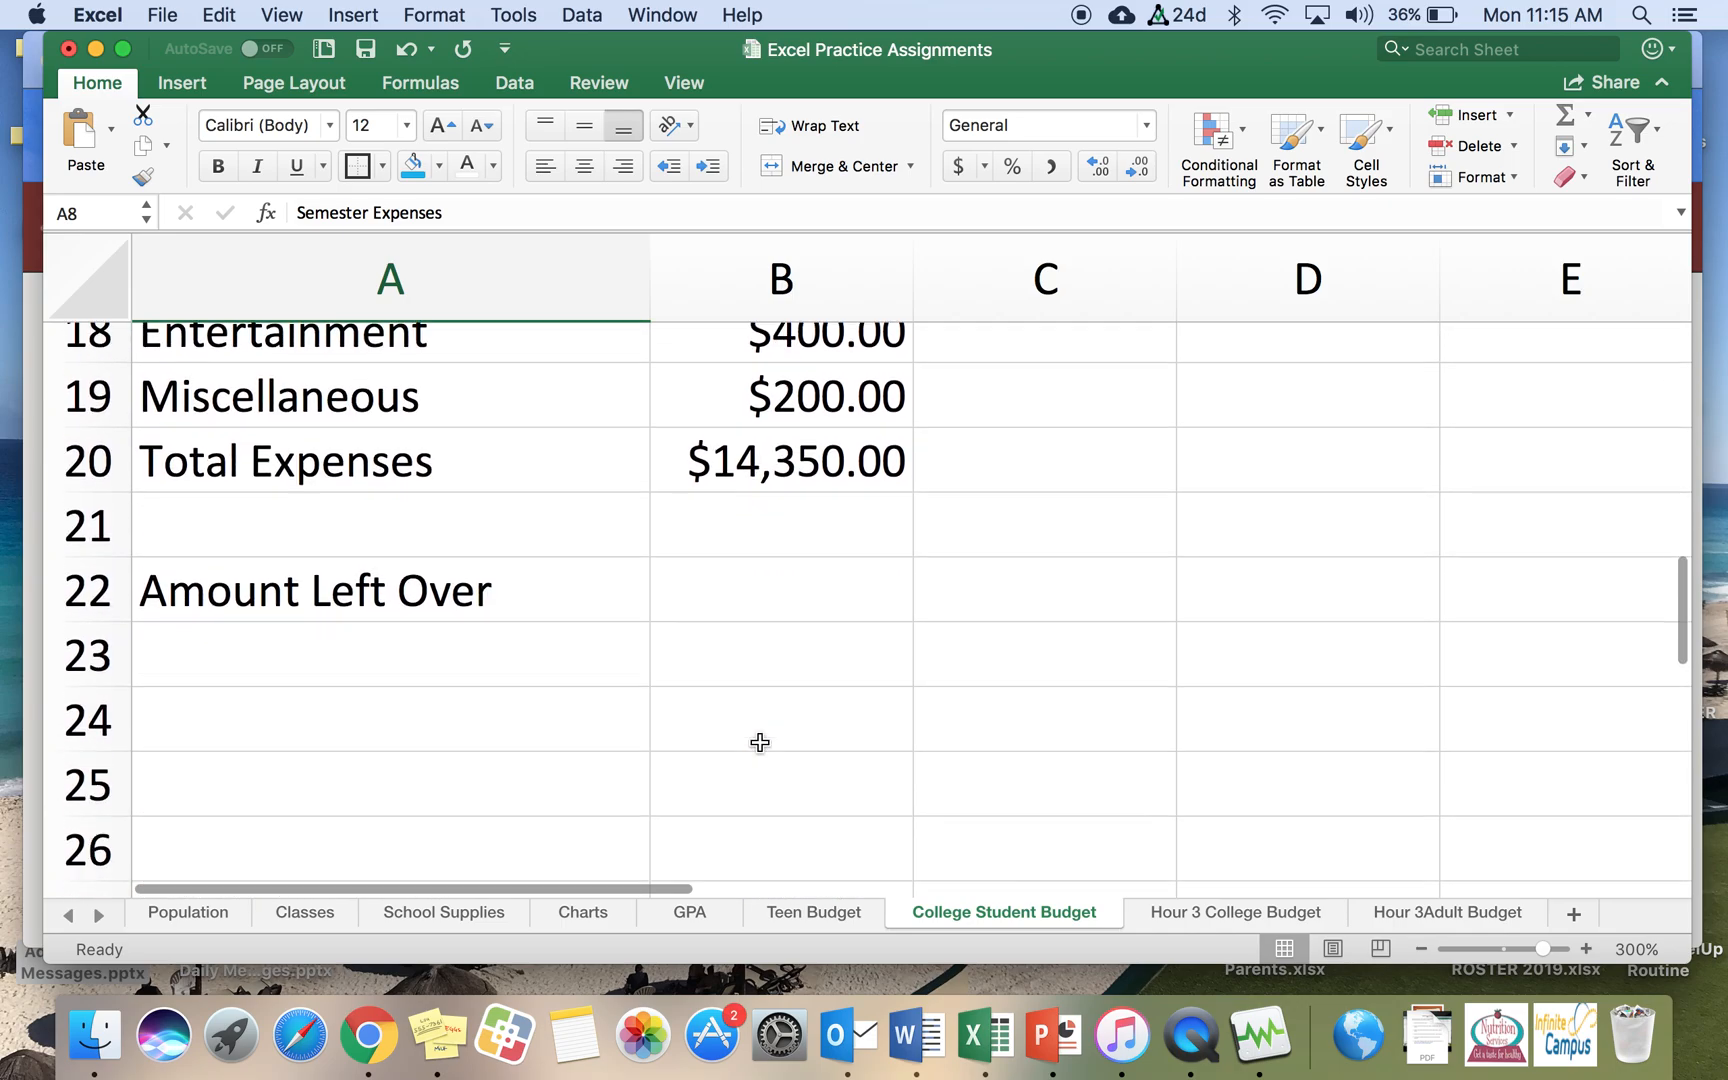
pyautogui.click(544, 567)
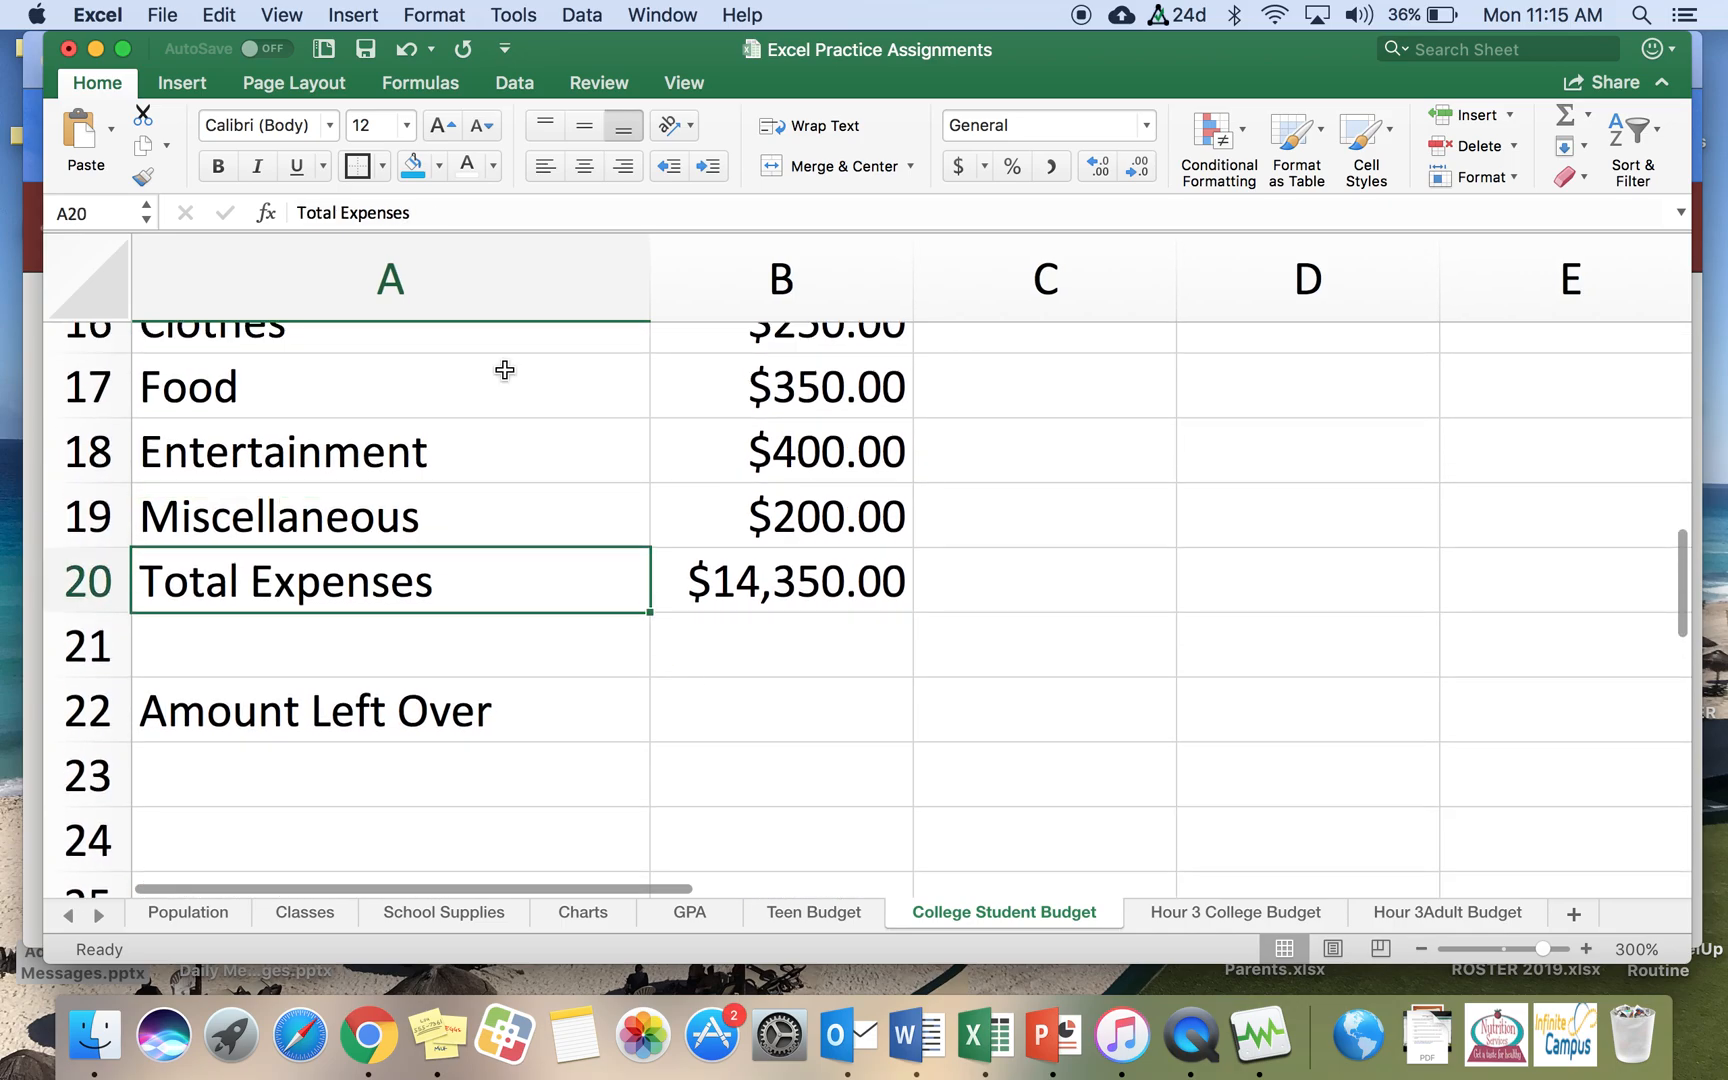
pyautogui.click(622, 167)
# Step: Enter a formula in B22 that subtracts total expenses B20 from total income B6
pyautogui.click(803, 703)
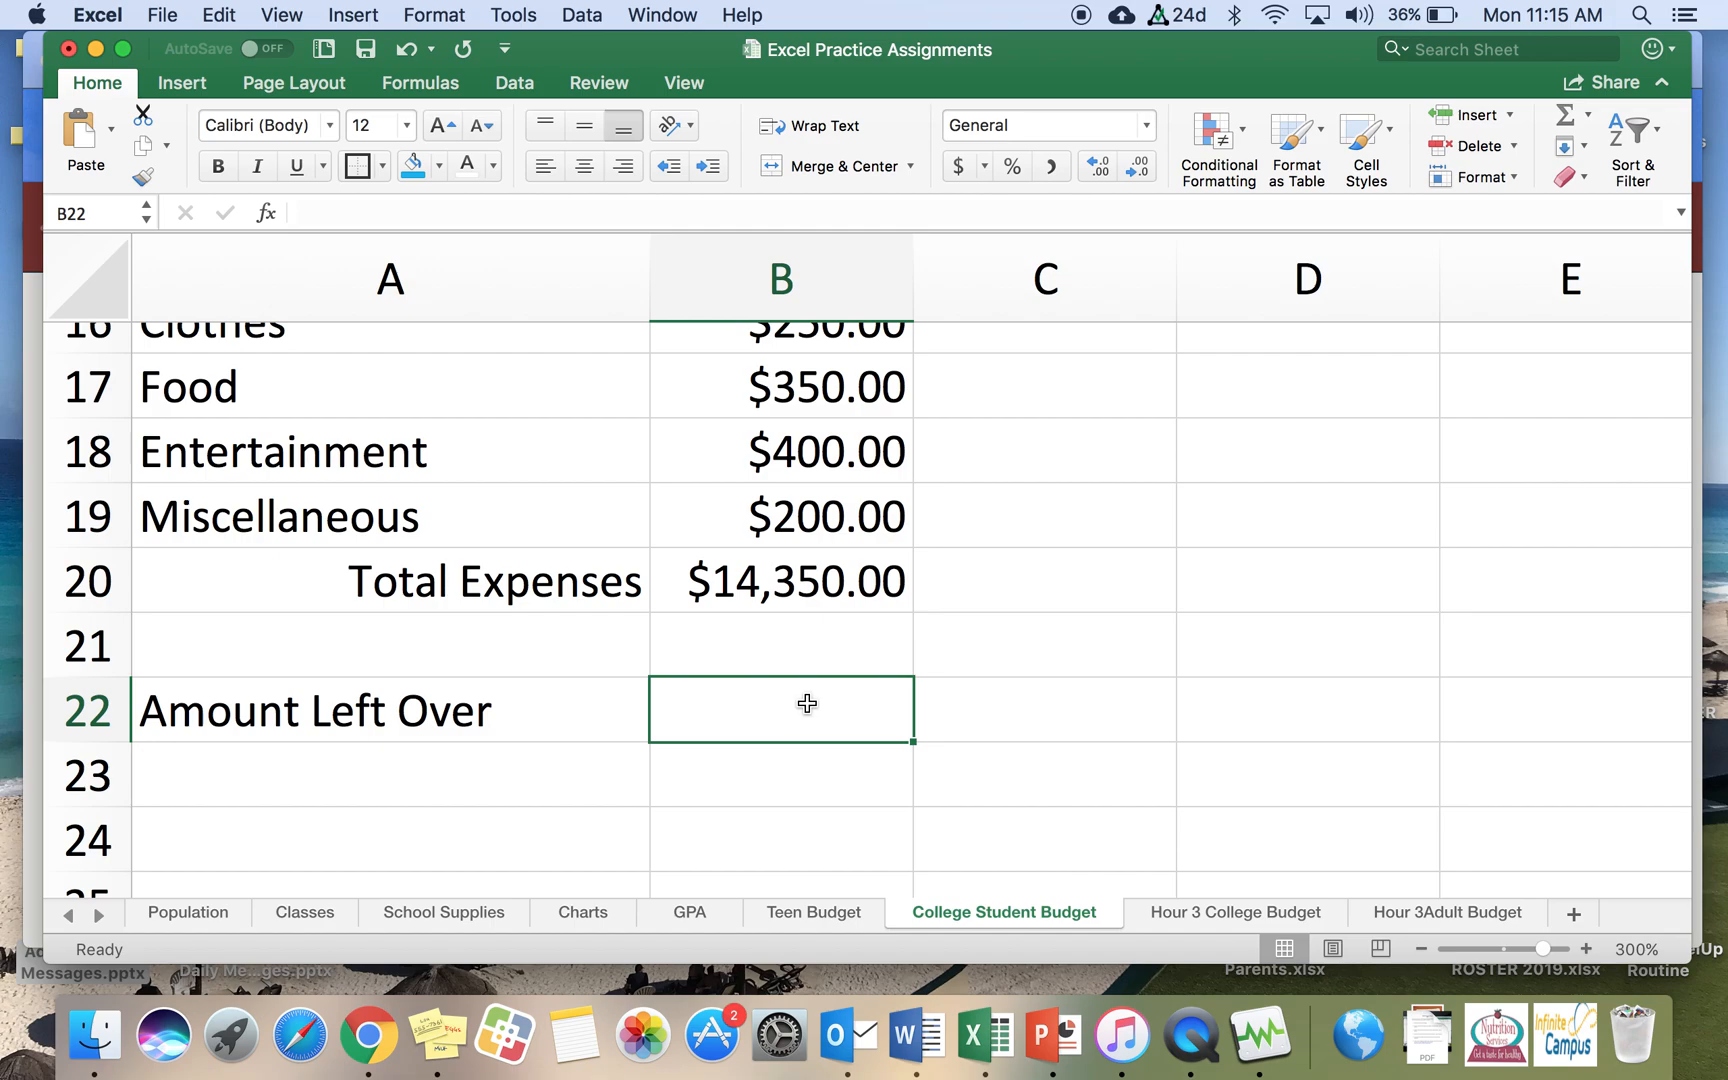
pyautogui.write('=')
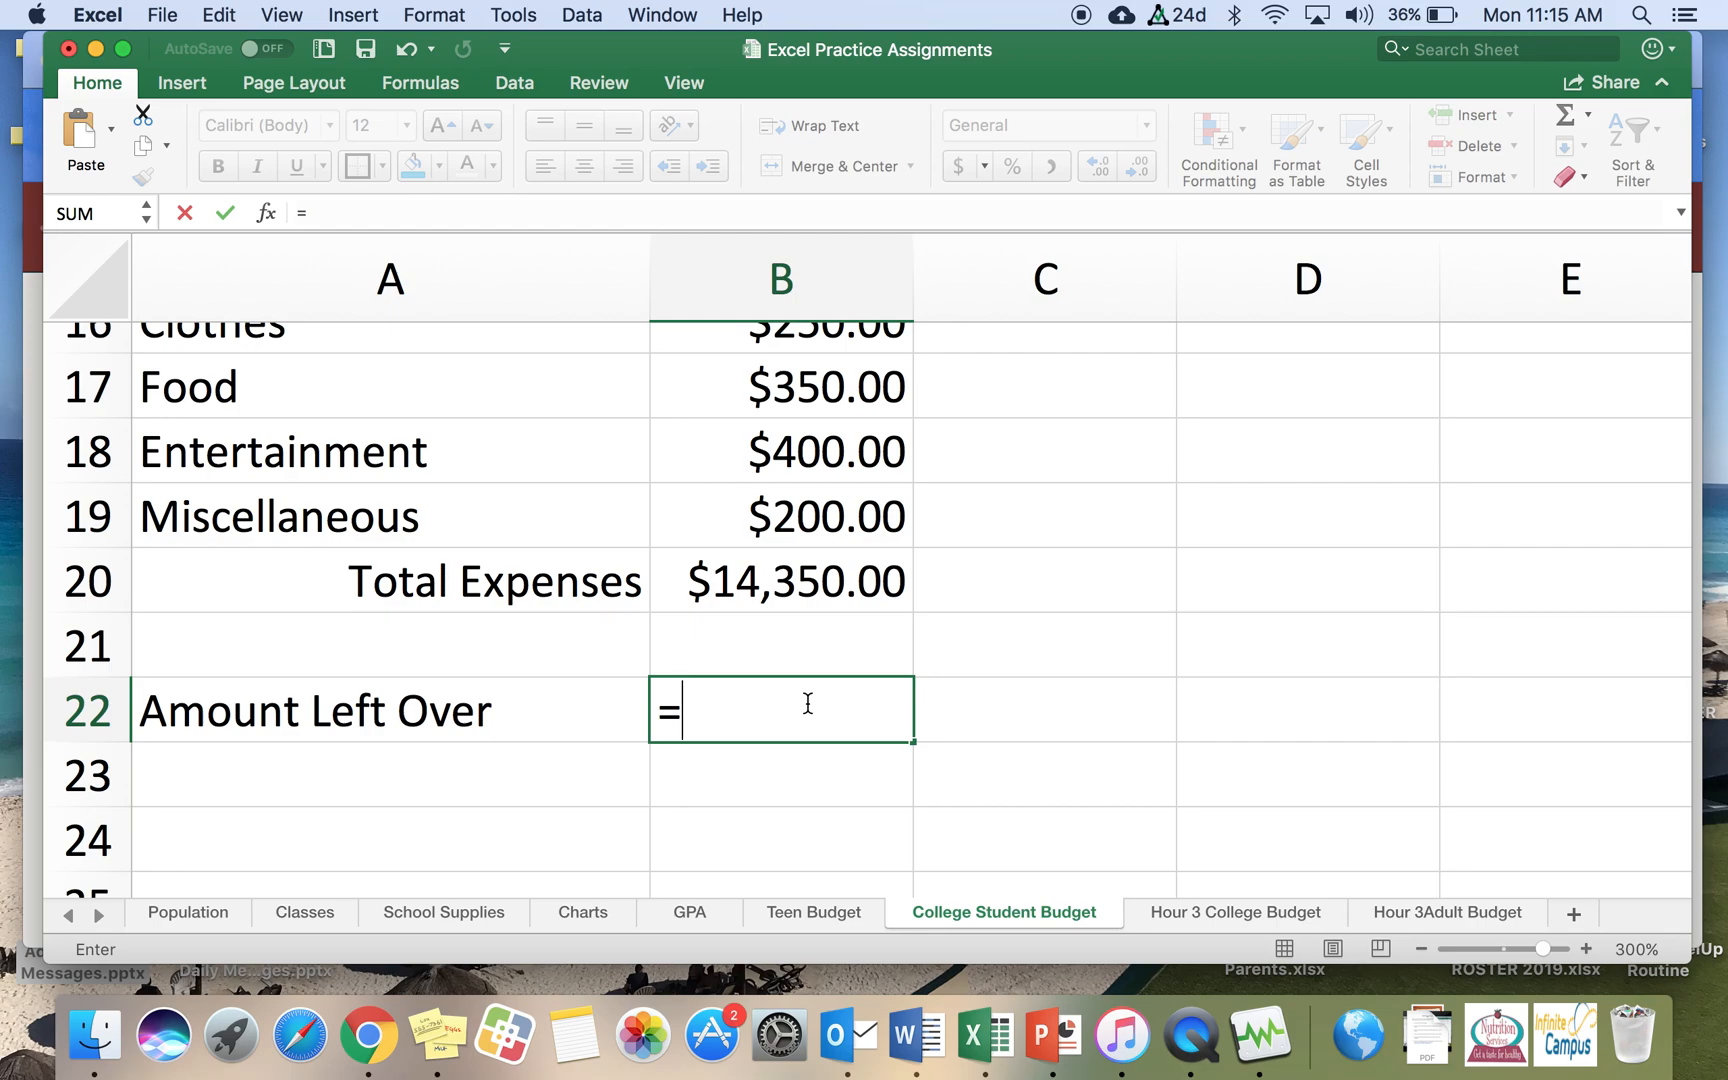
pyautogui.scroll(10, 771, 521)
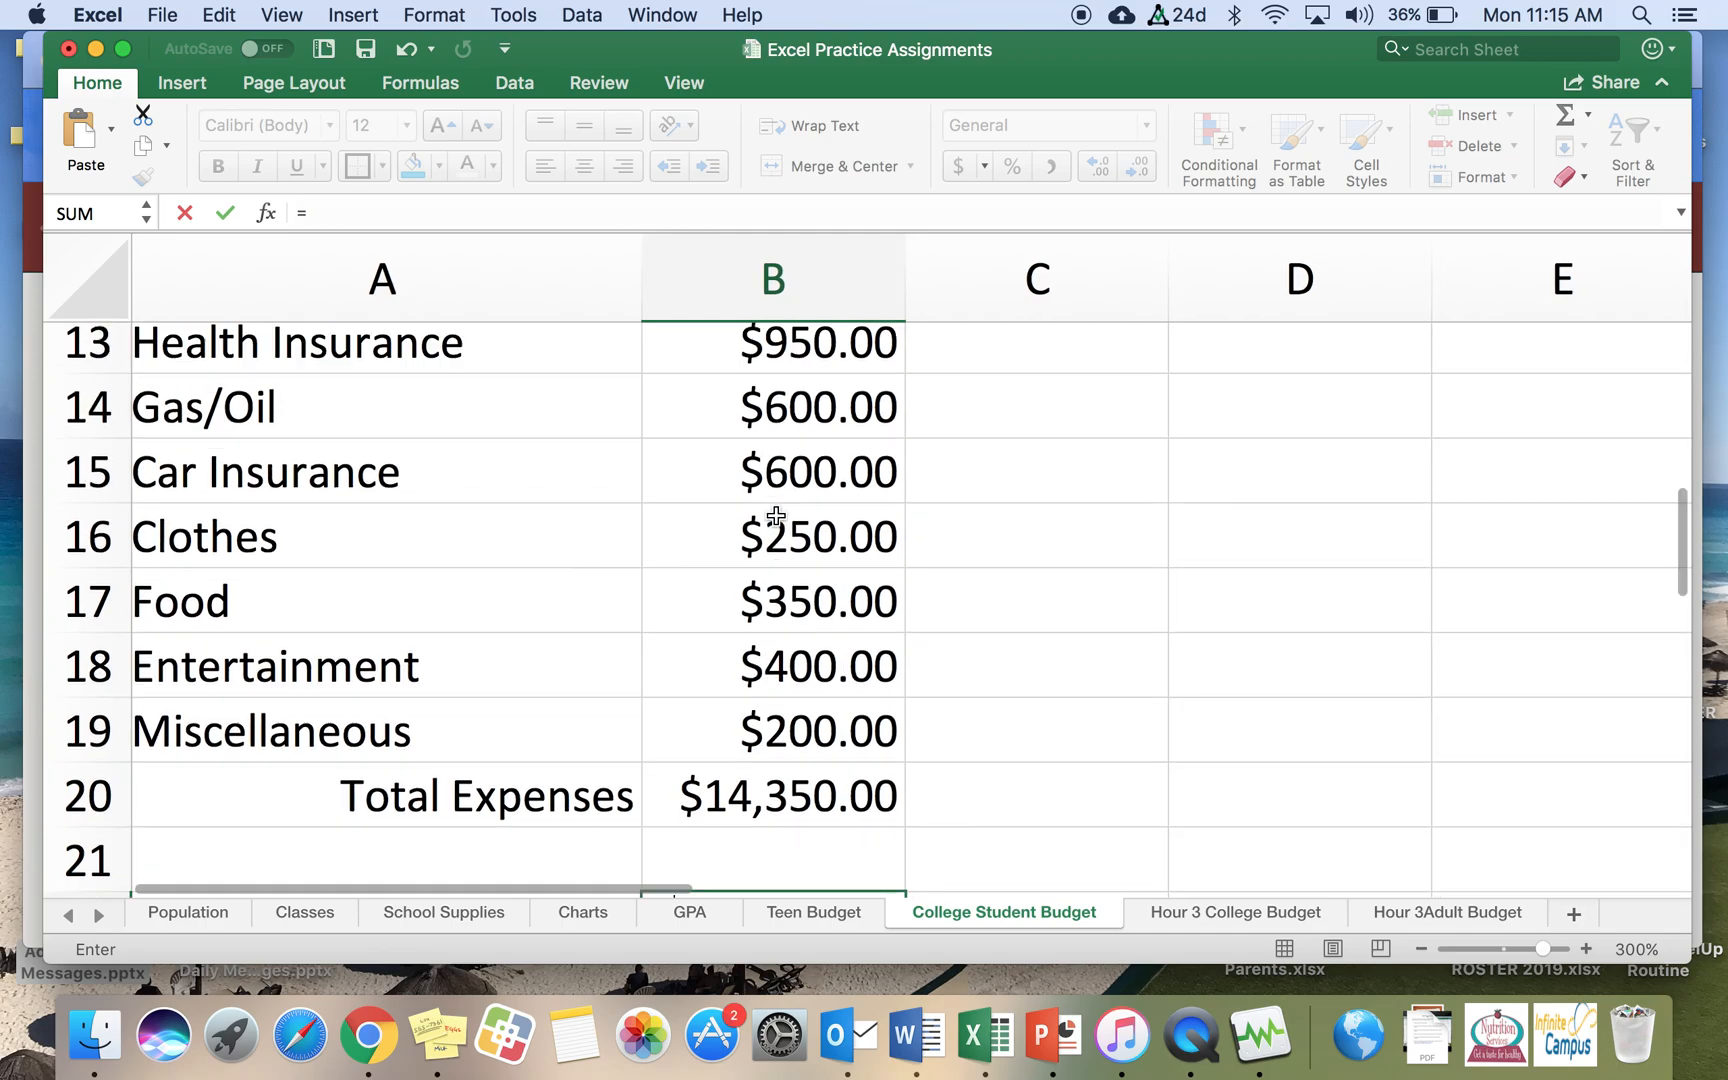
pyautogui.click(755, 592)
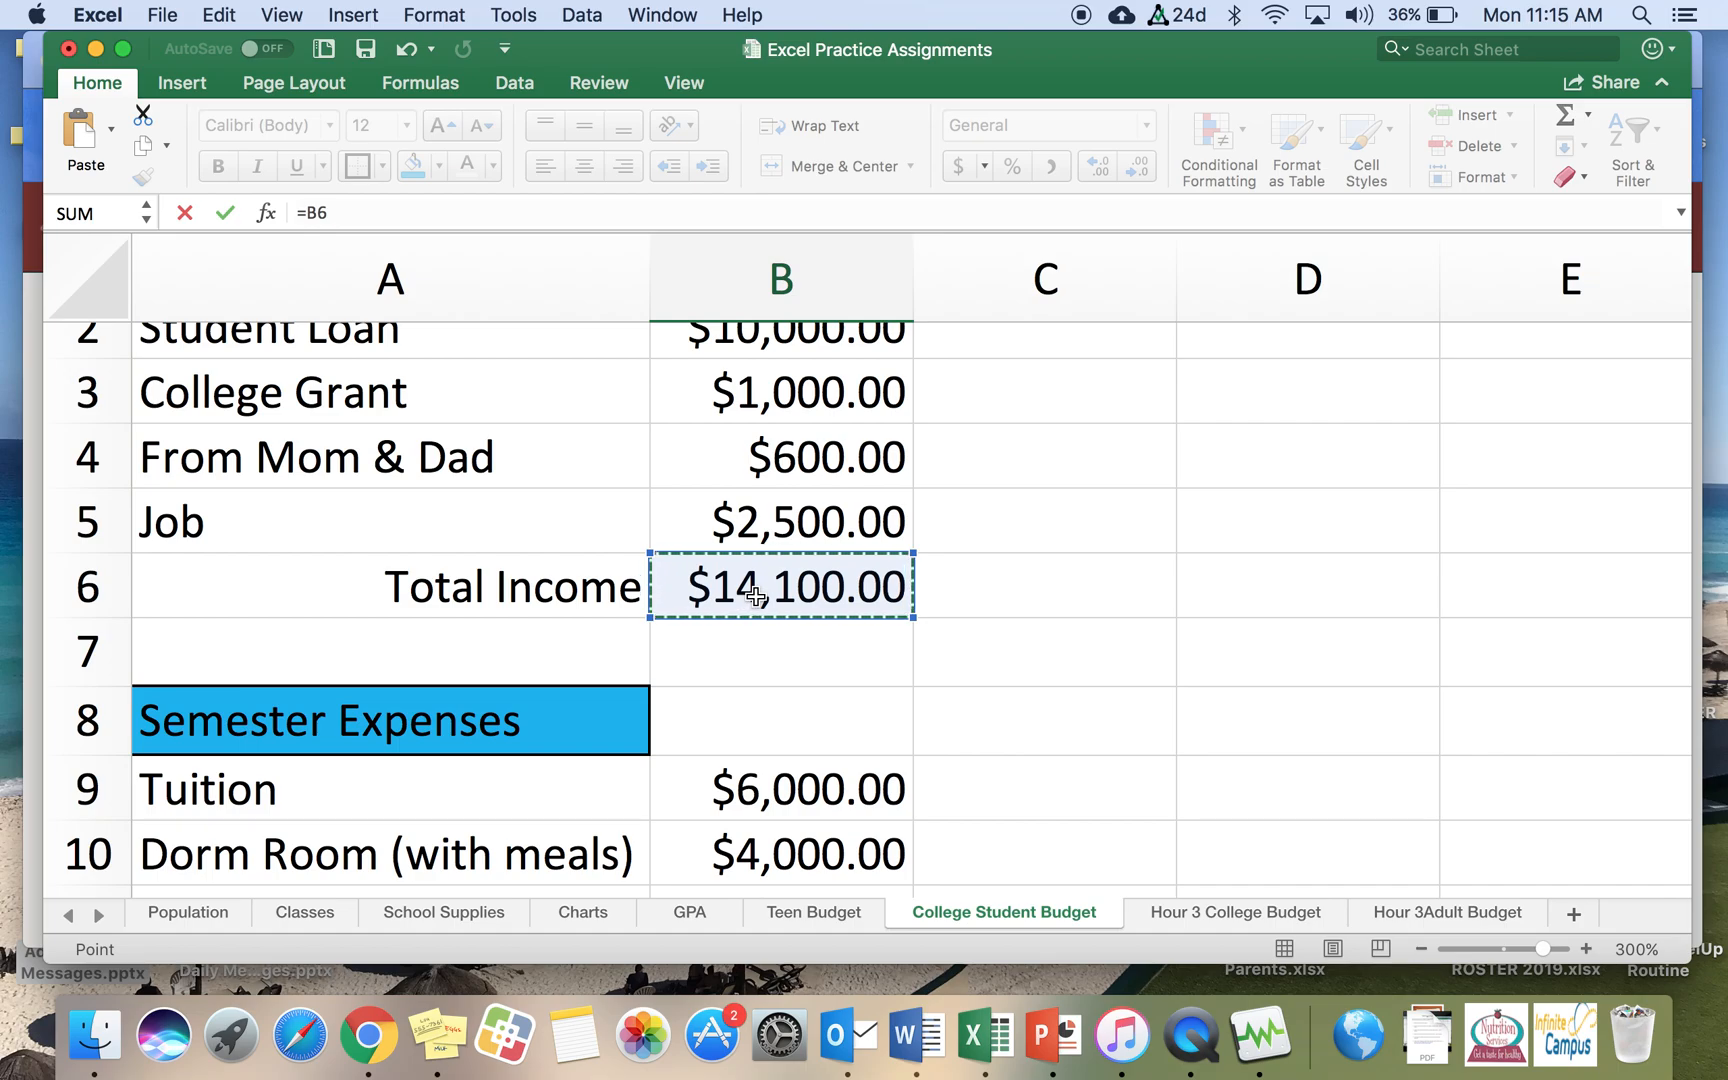
pyautogui.write('-')
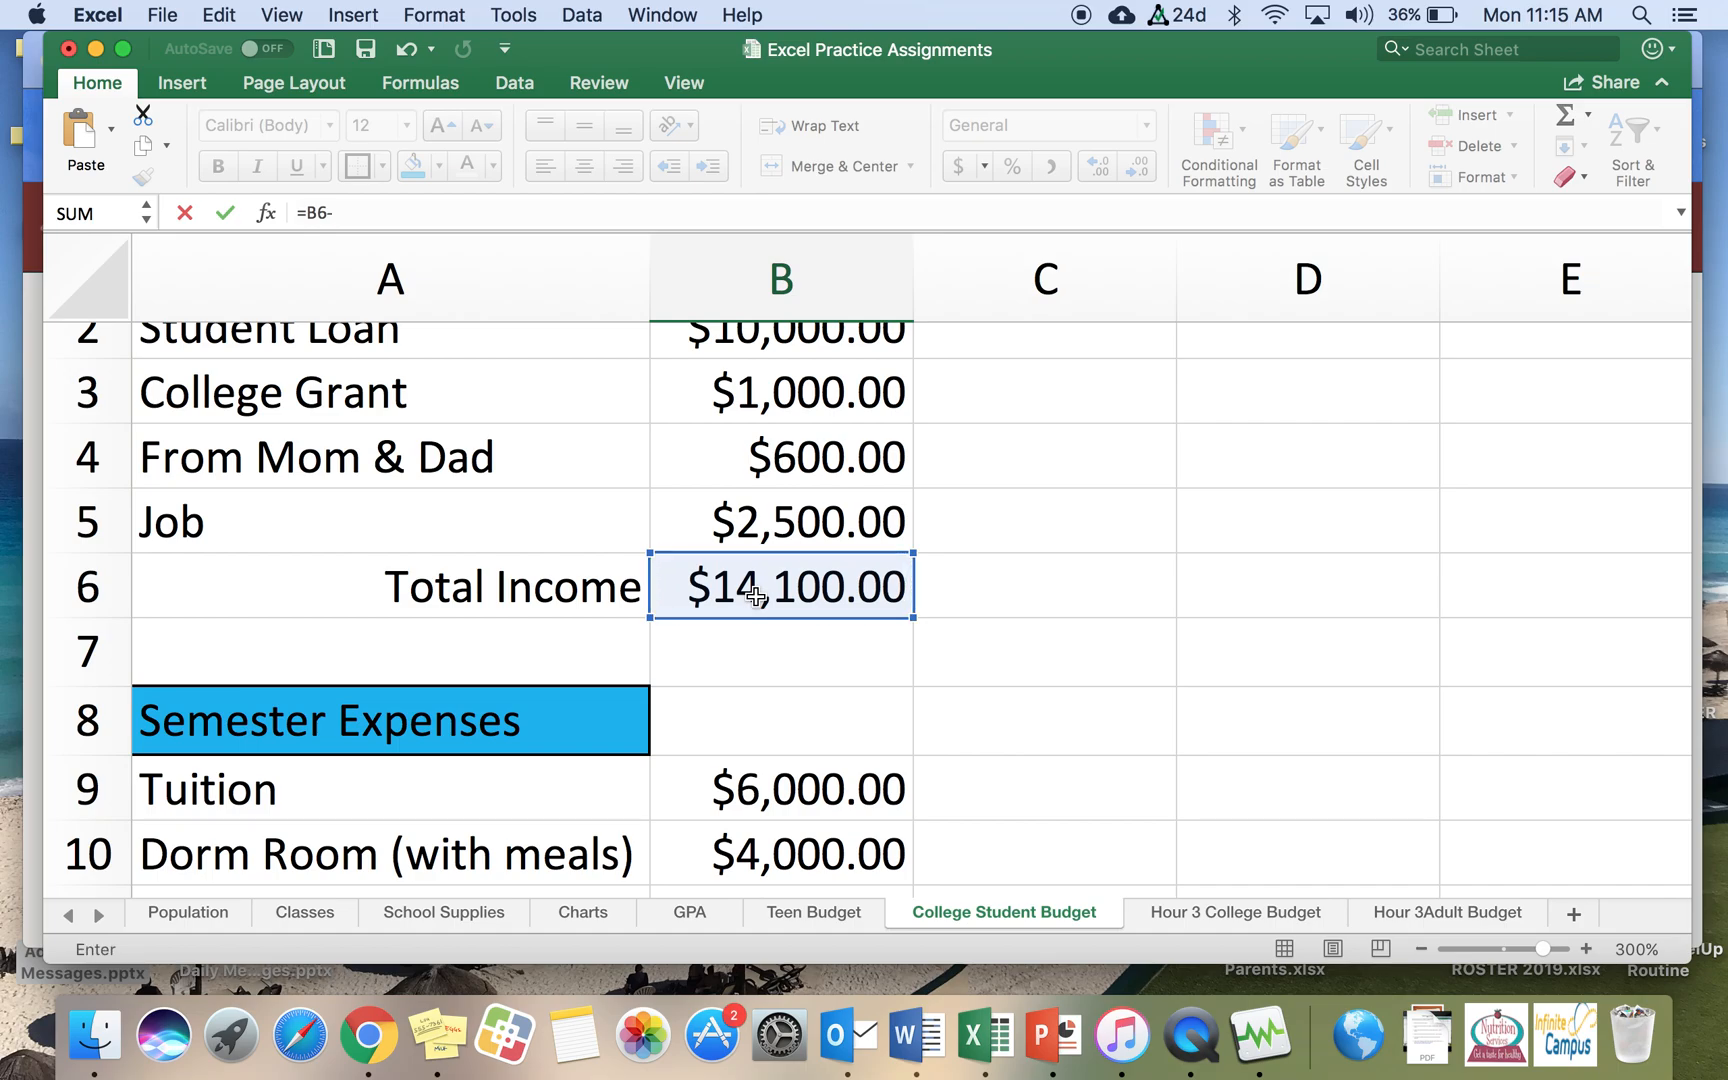
pyautogui.scroll(-15, 756, 597)
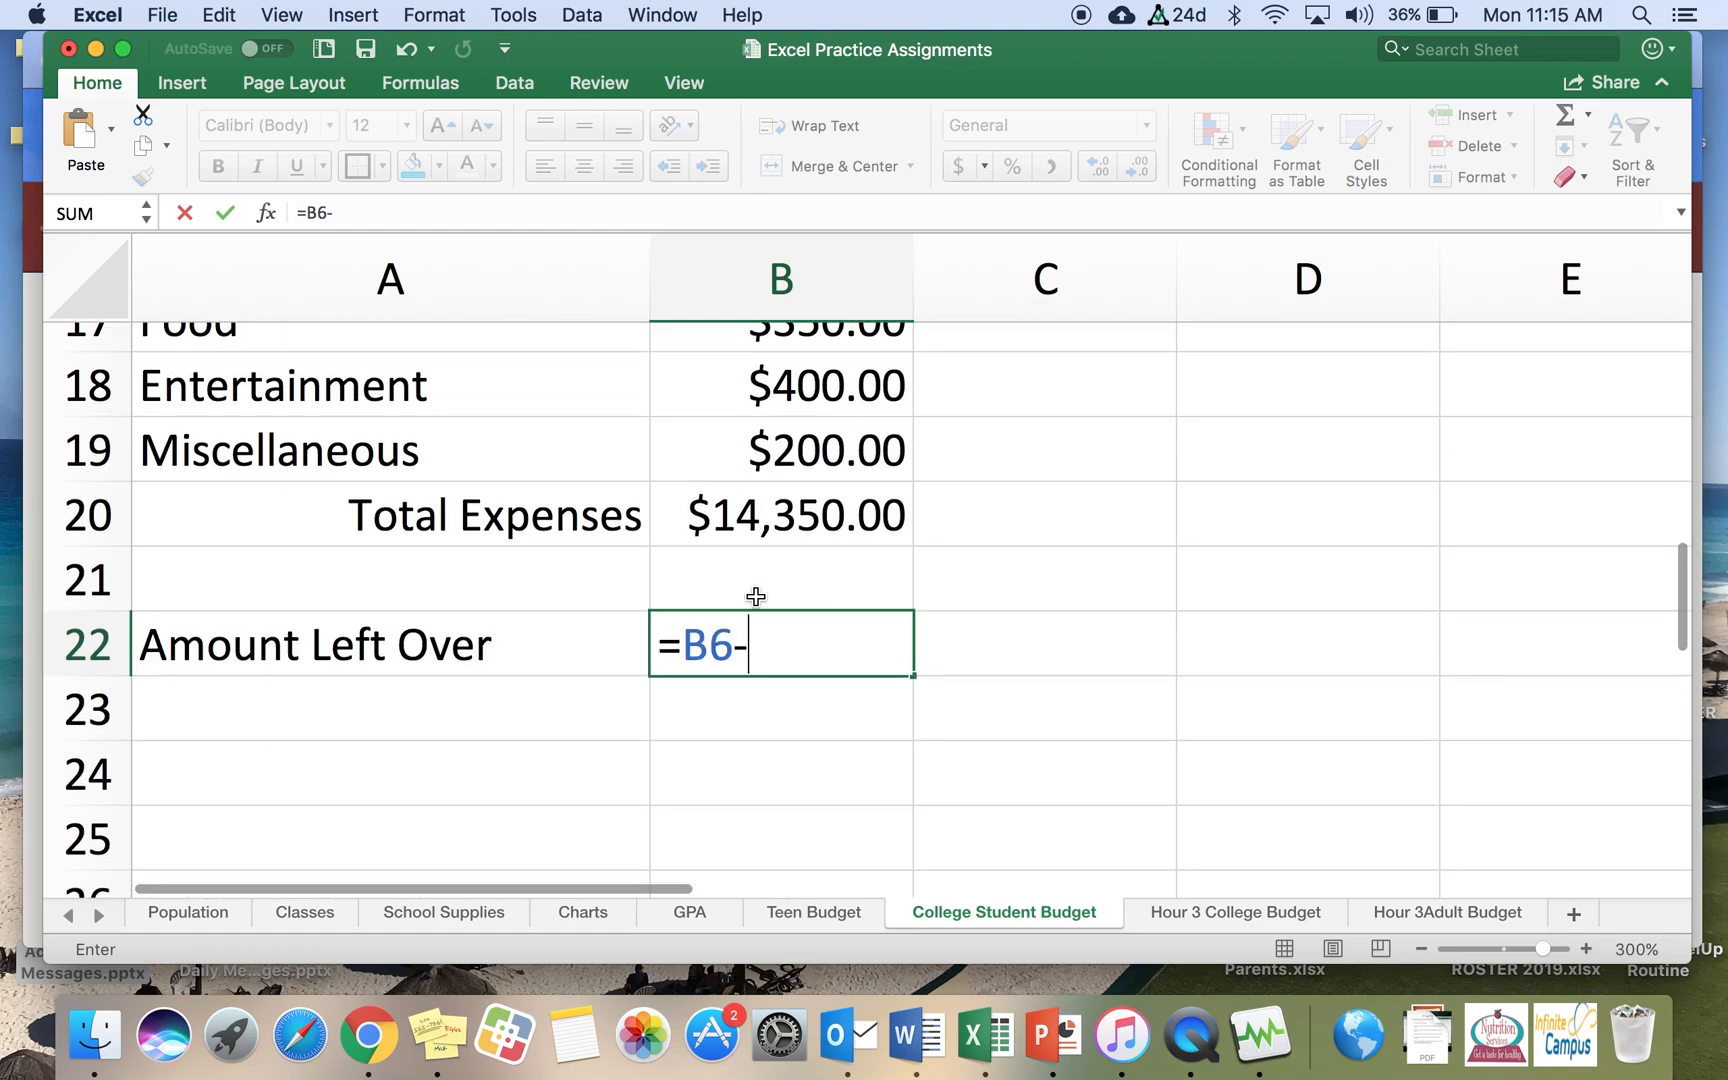
pyautogui.click(753, 512)
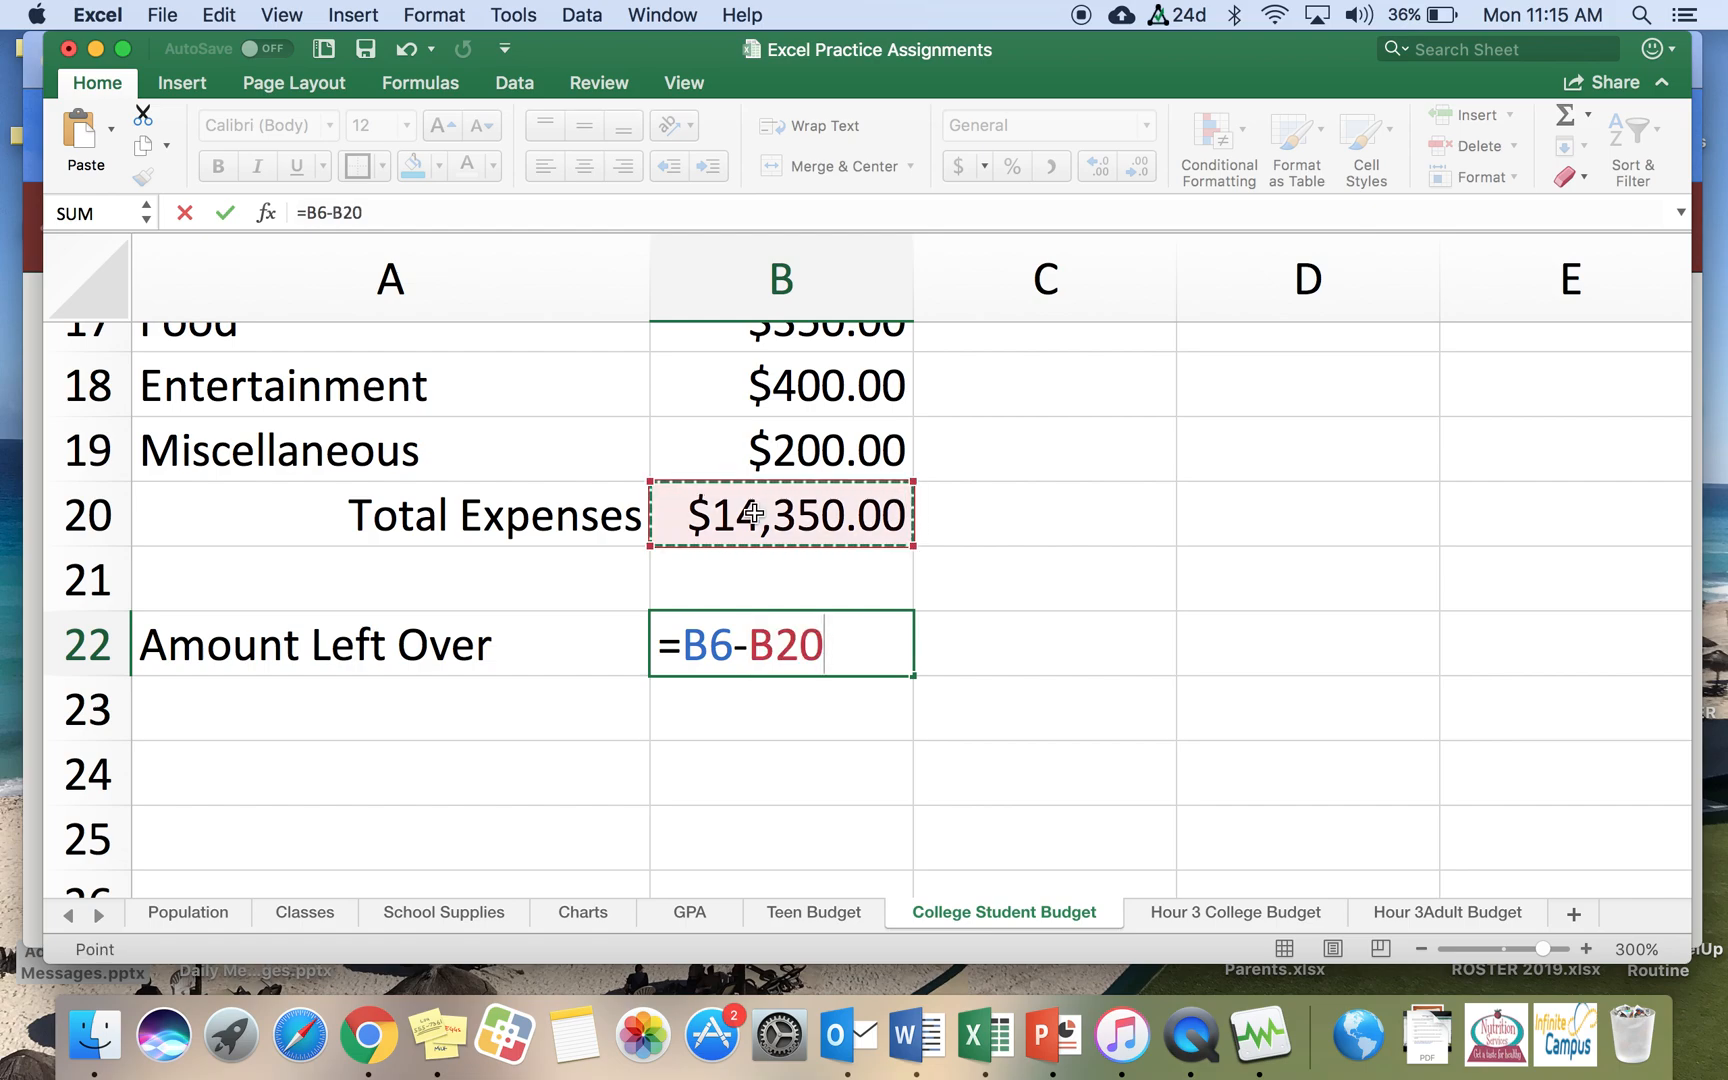
pyautogui.press('Return')
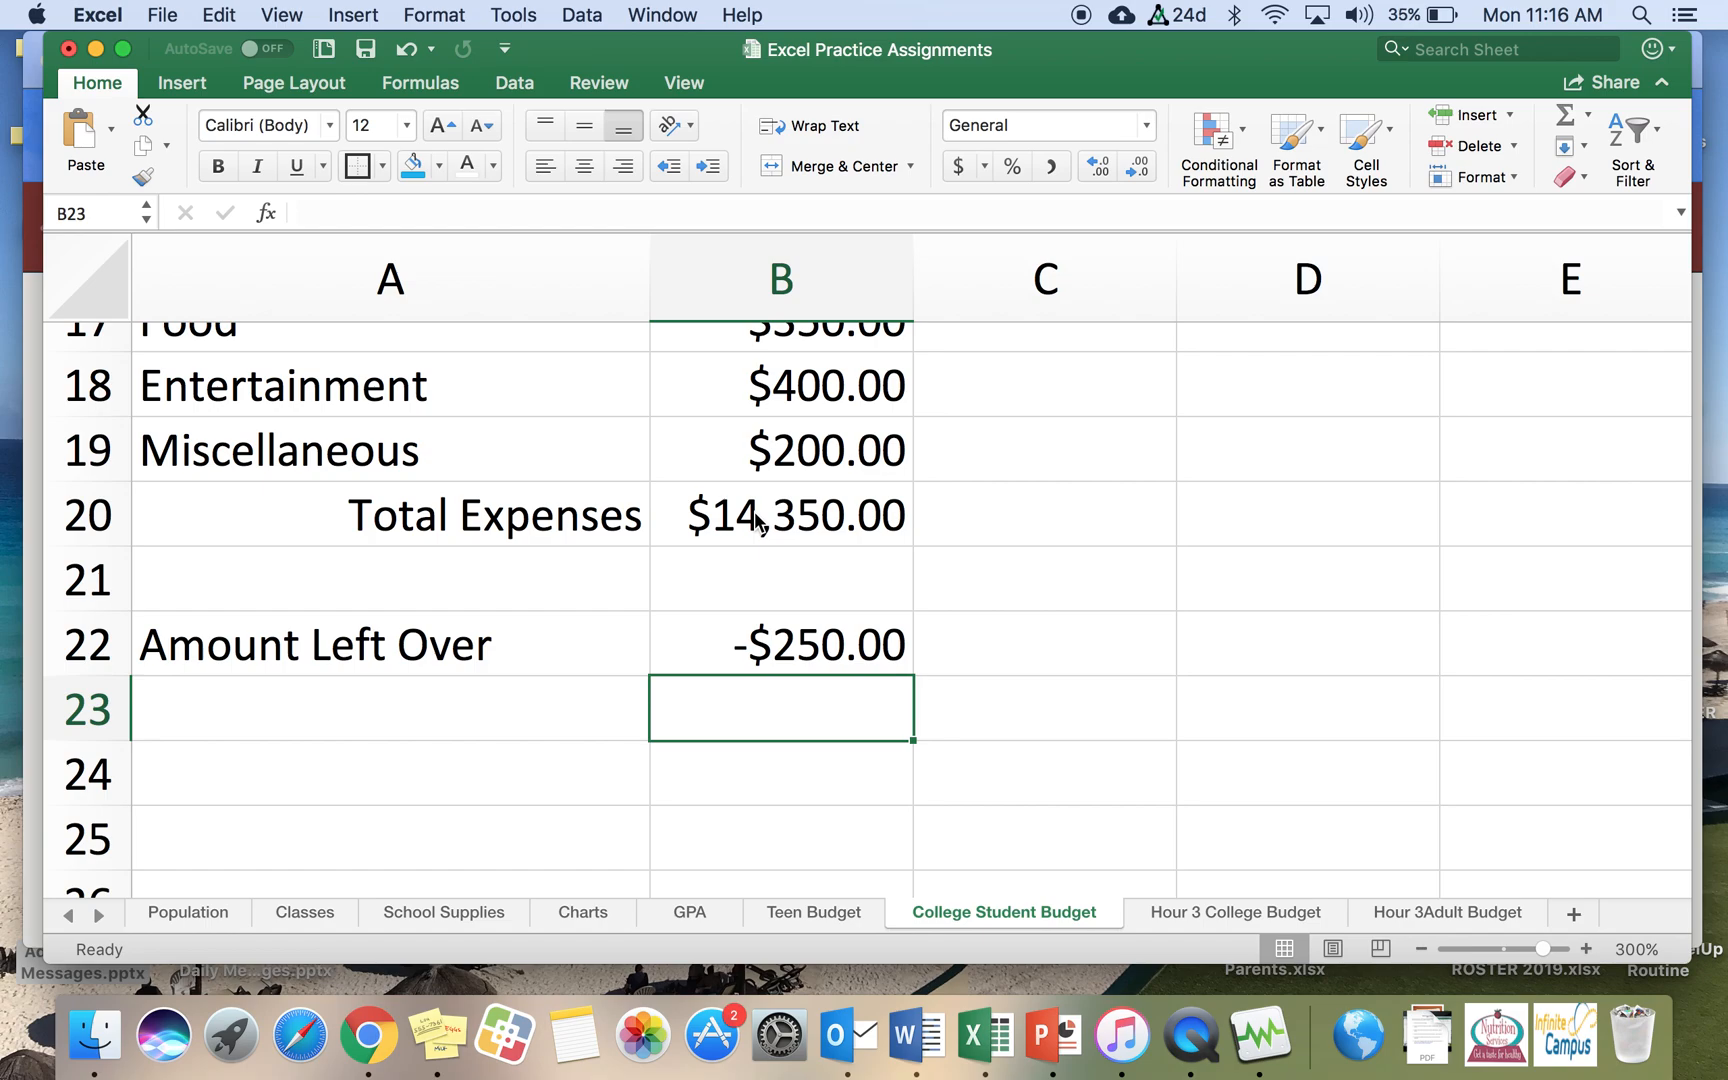
# Step: Enter the note 'This college student makes $14,100 per semester.' in cell A24
pyautogui.click(691, 652)
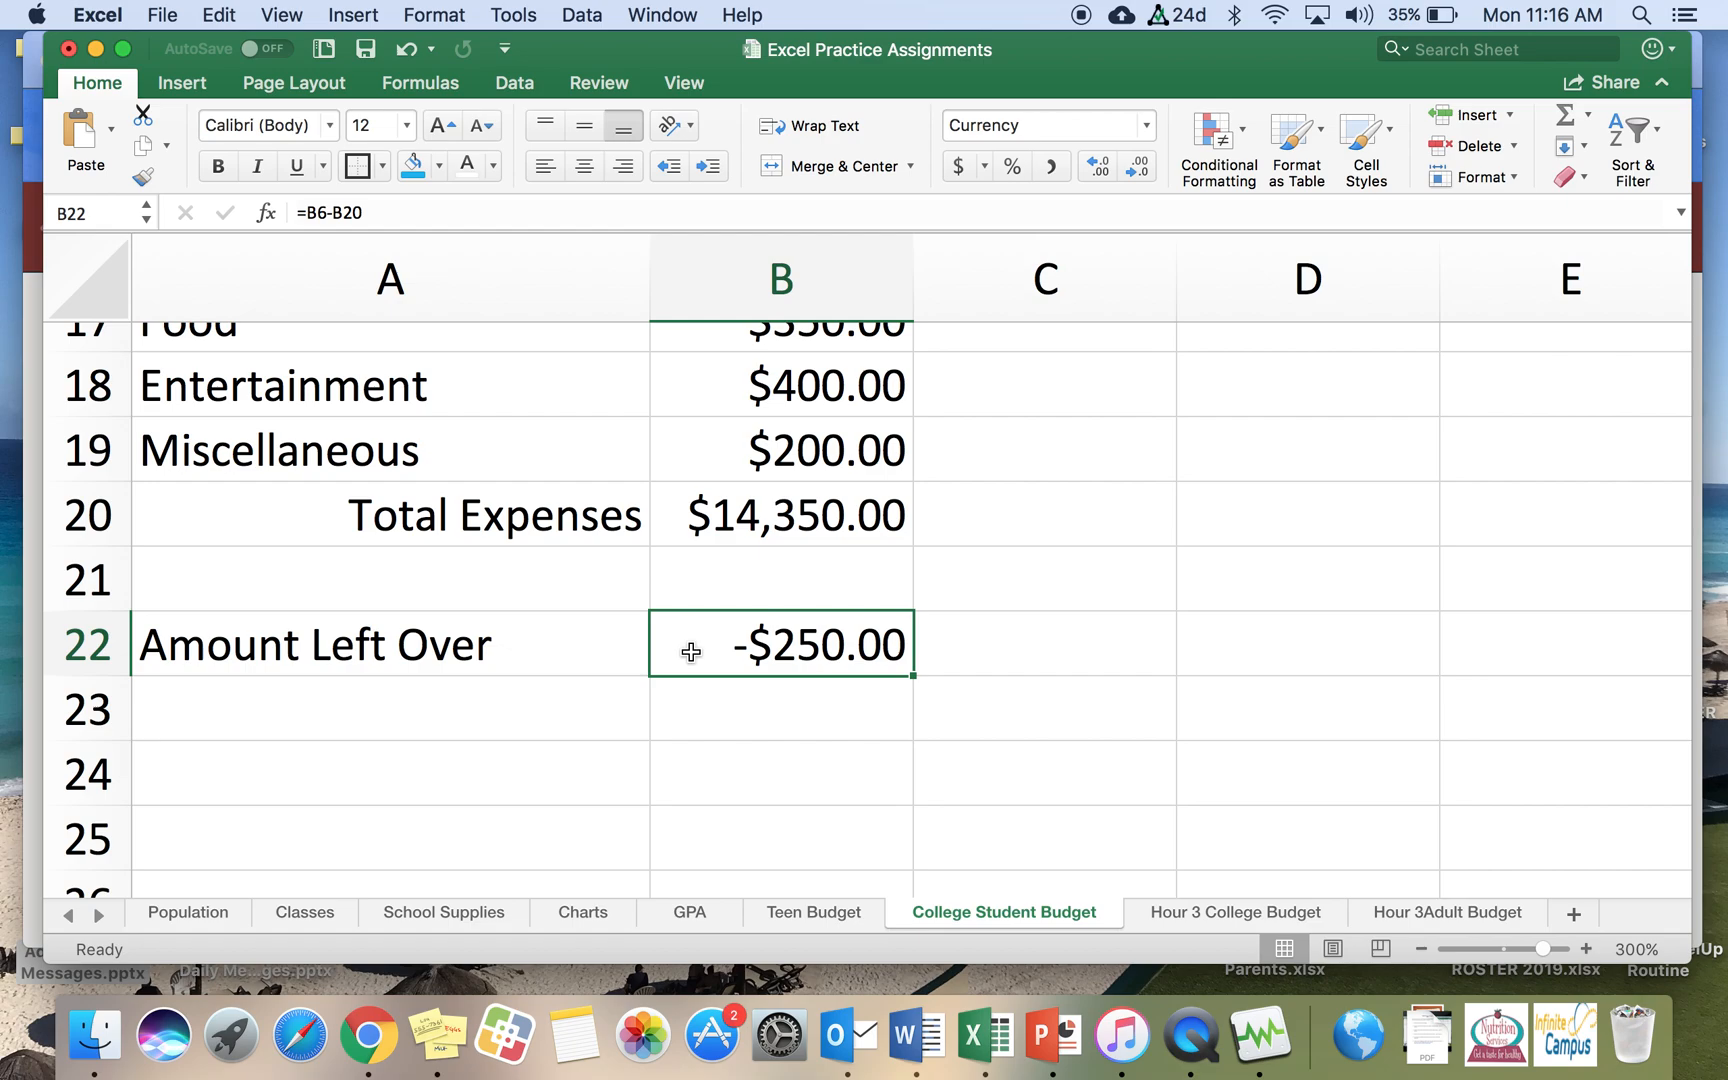
pyautogui.click(270, 790)
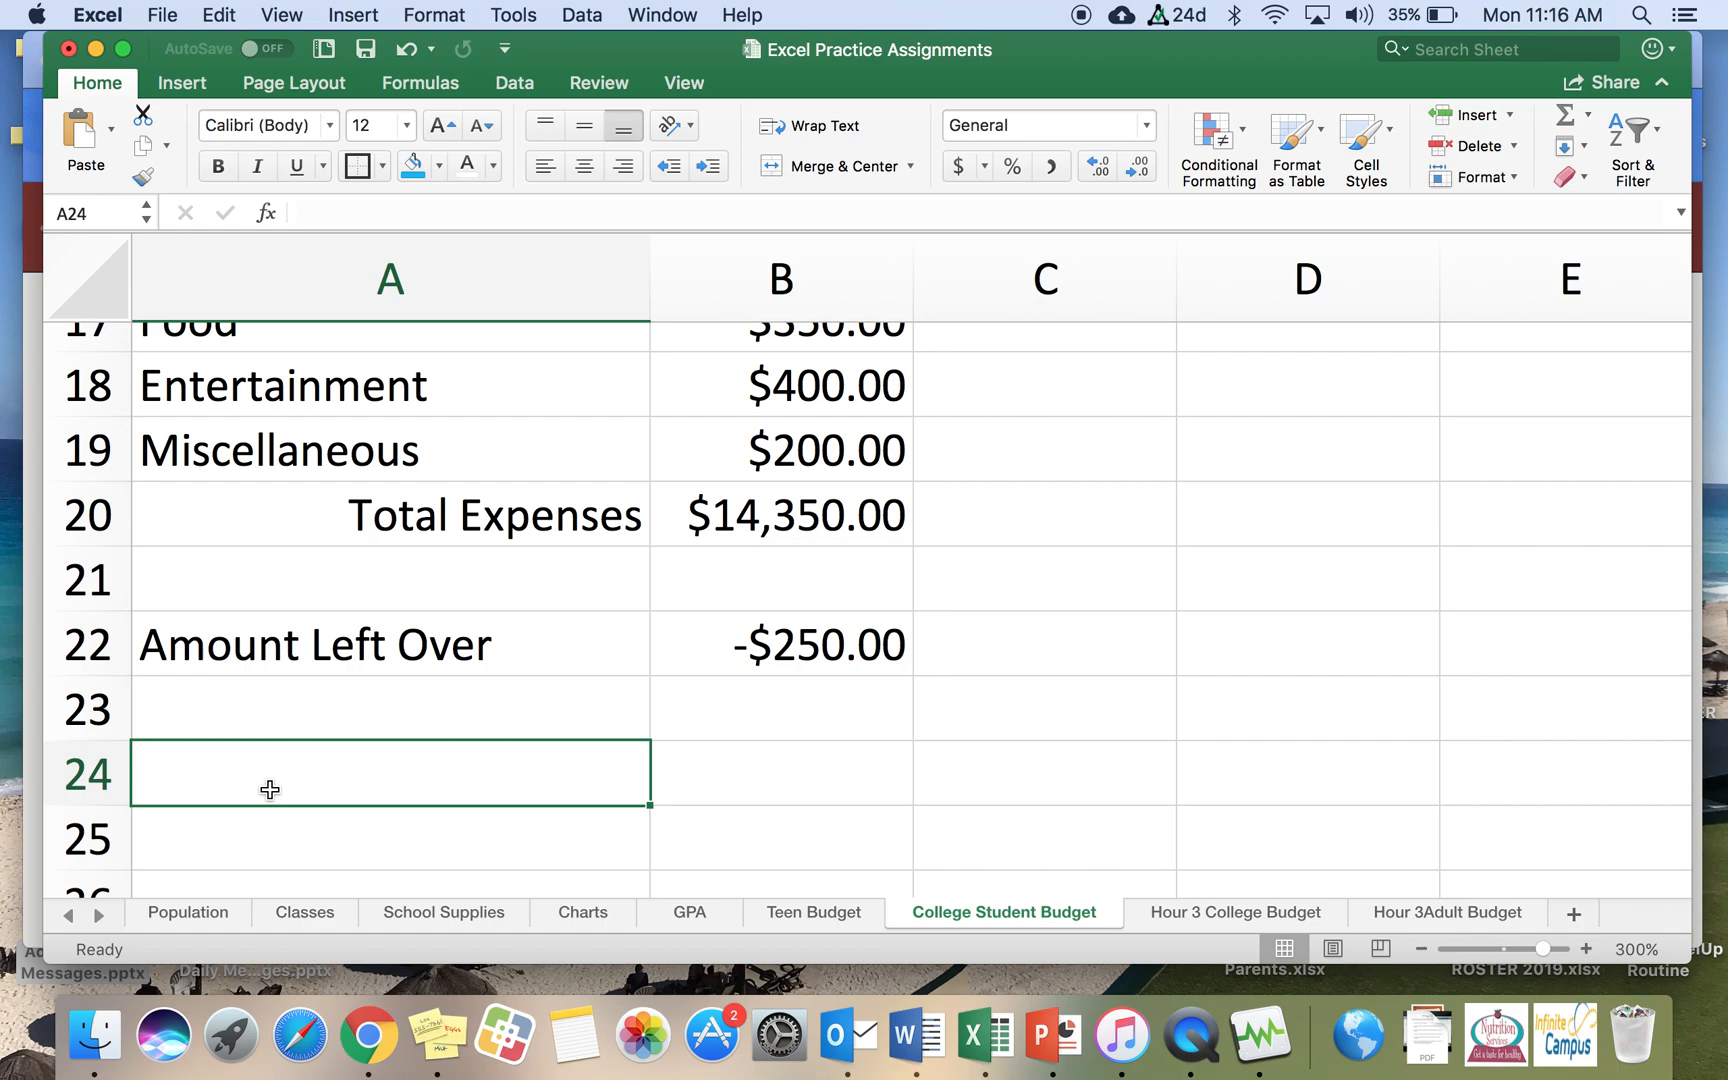
pyautogui.scroll(-3, 270, 788)
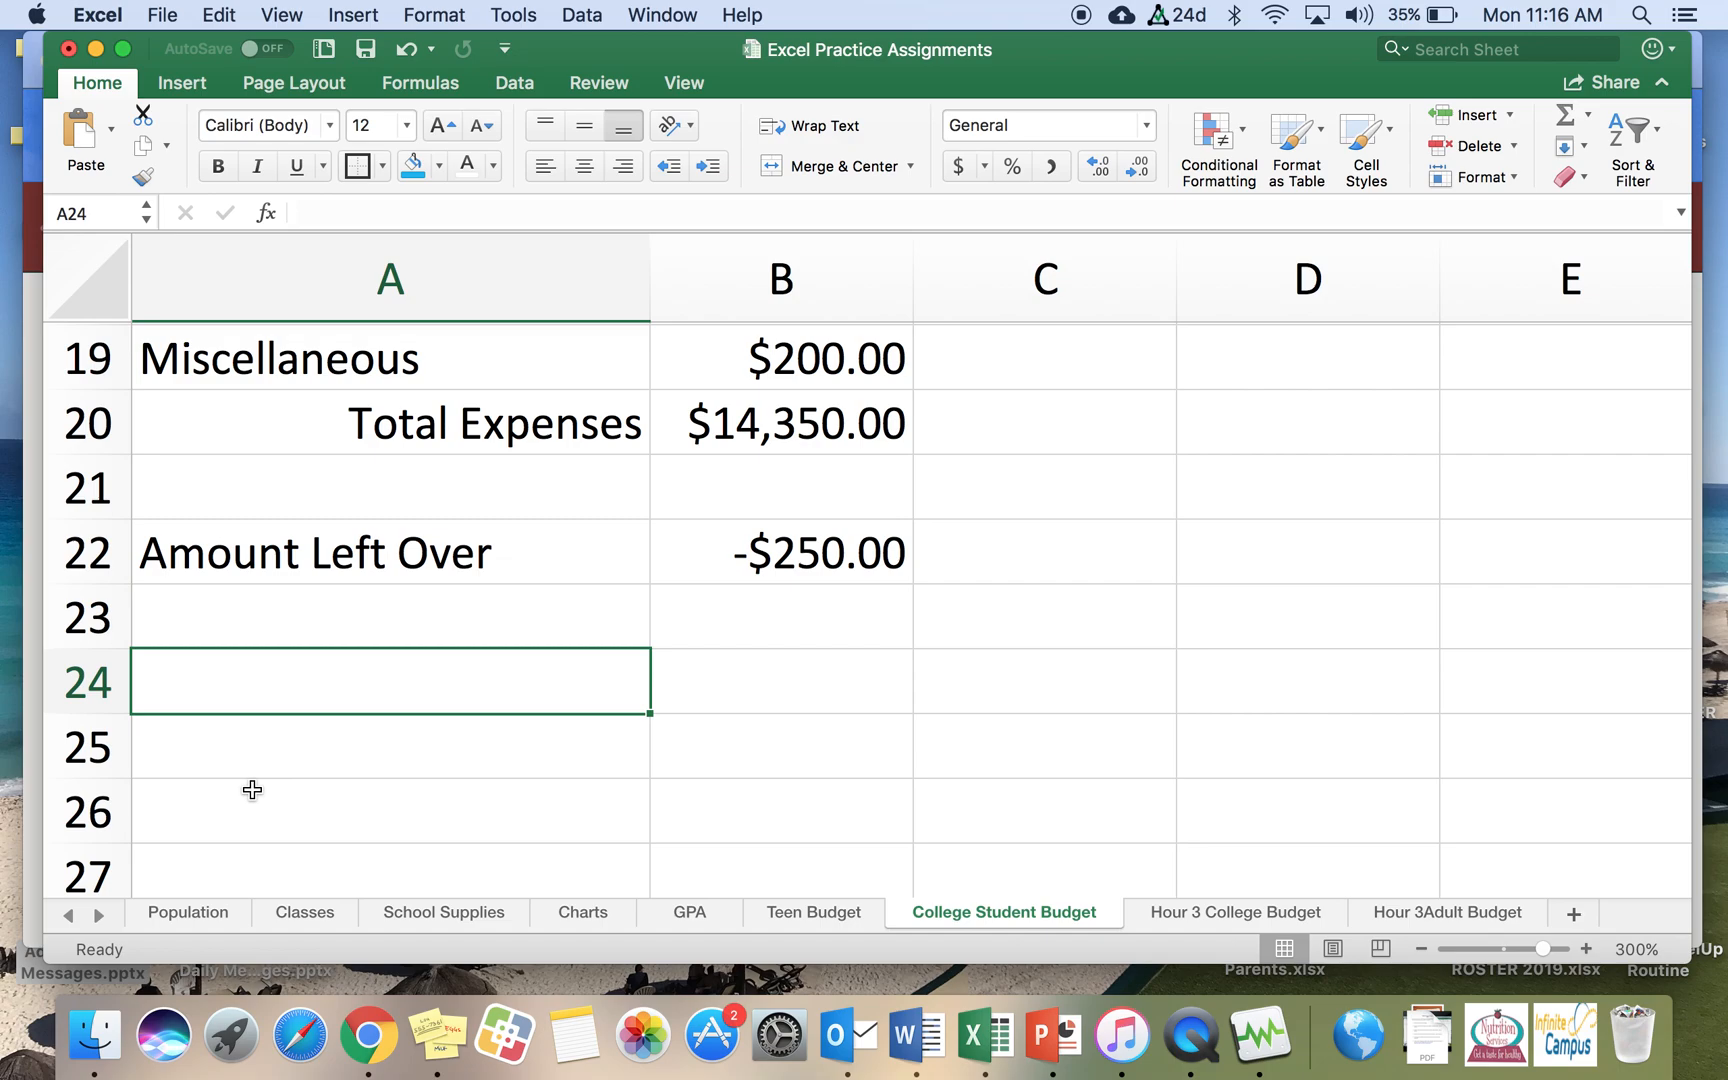
pyautogui.write('This colleg')
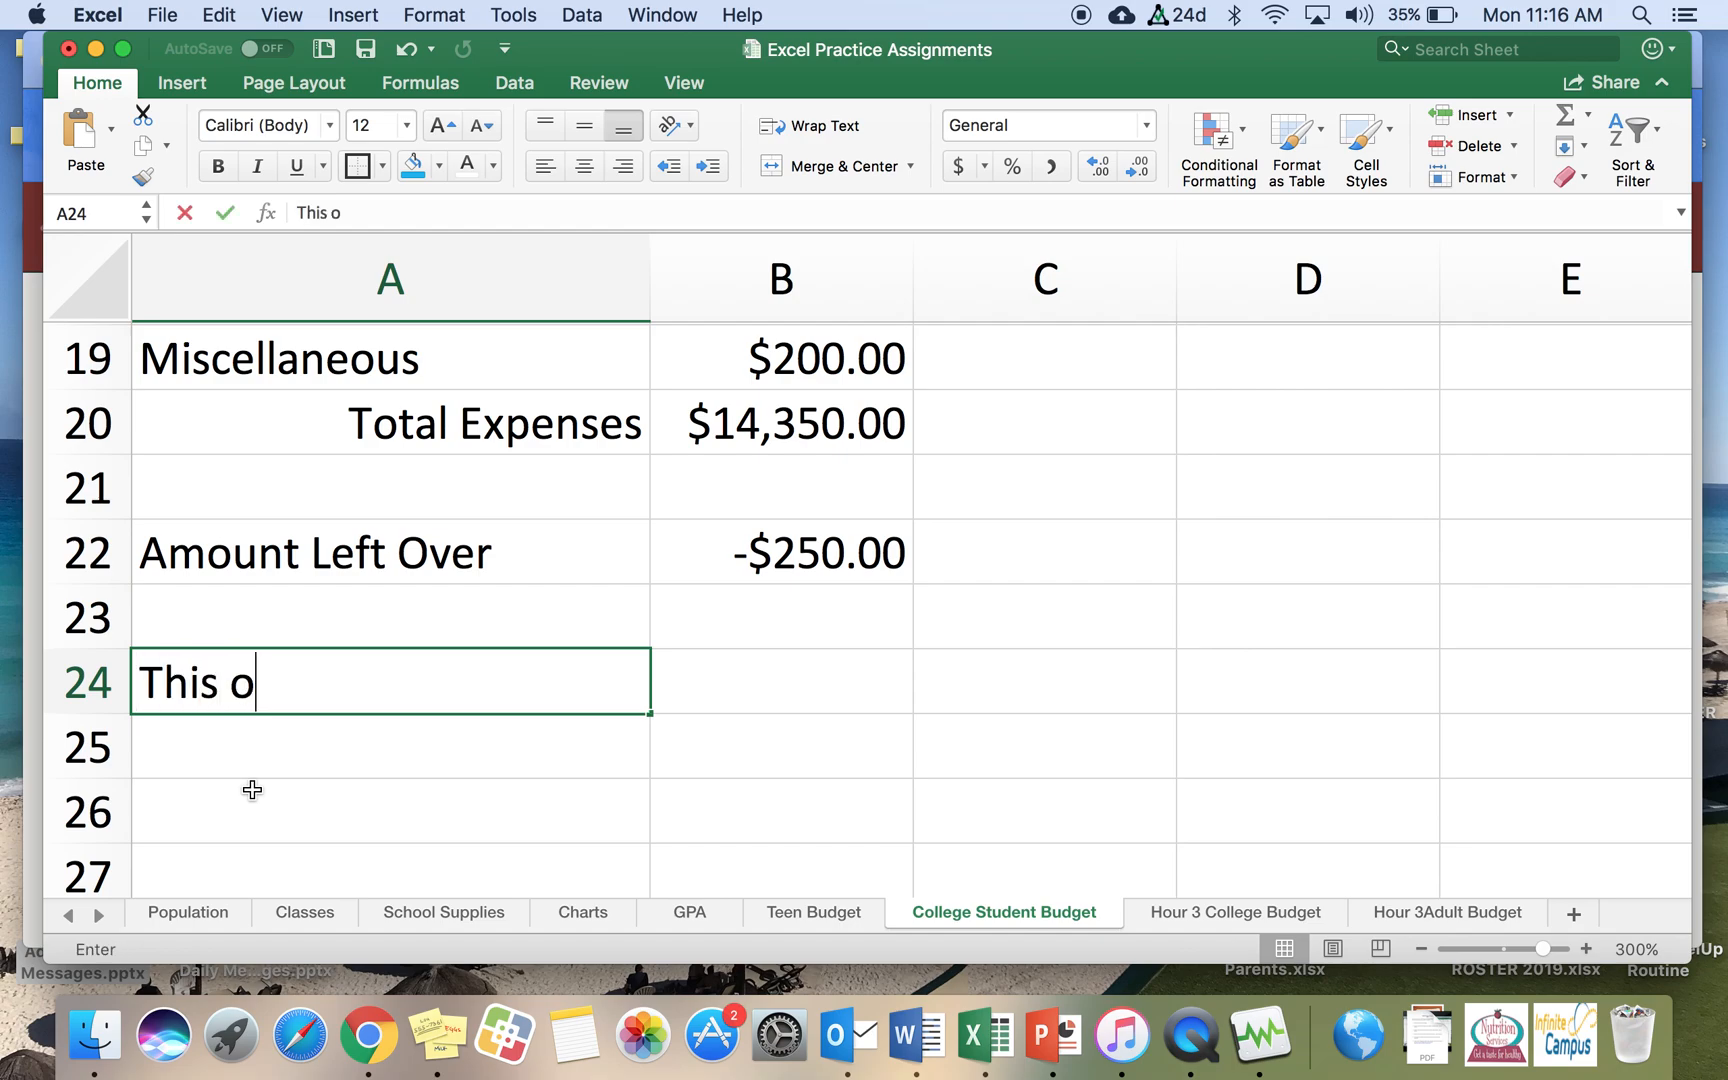
pyautogui.write('e student')
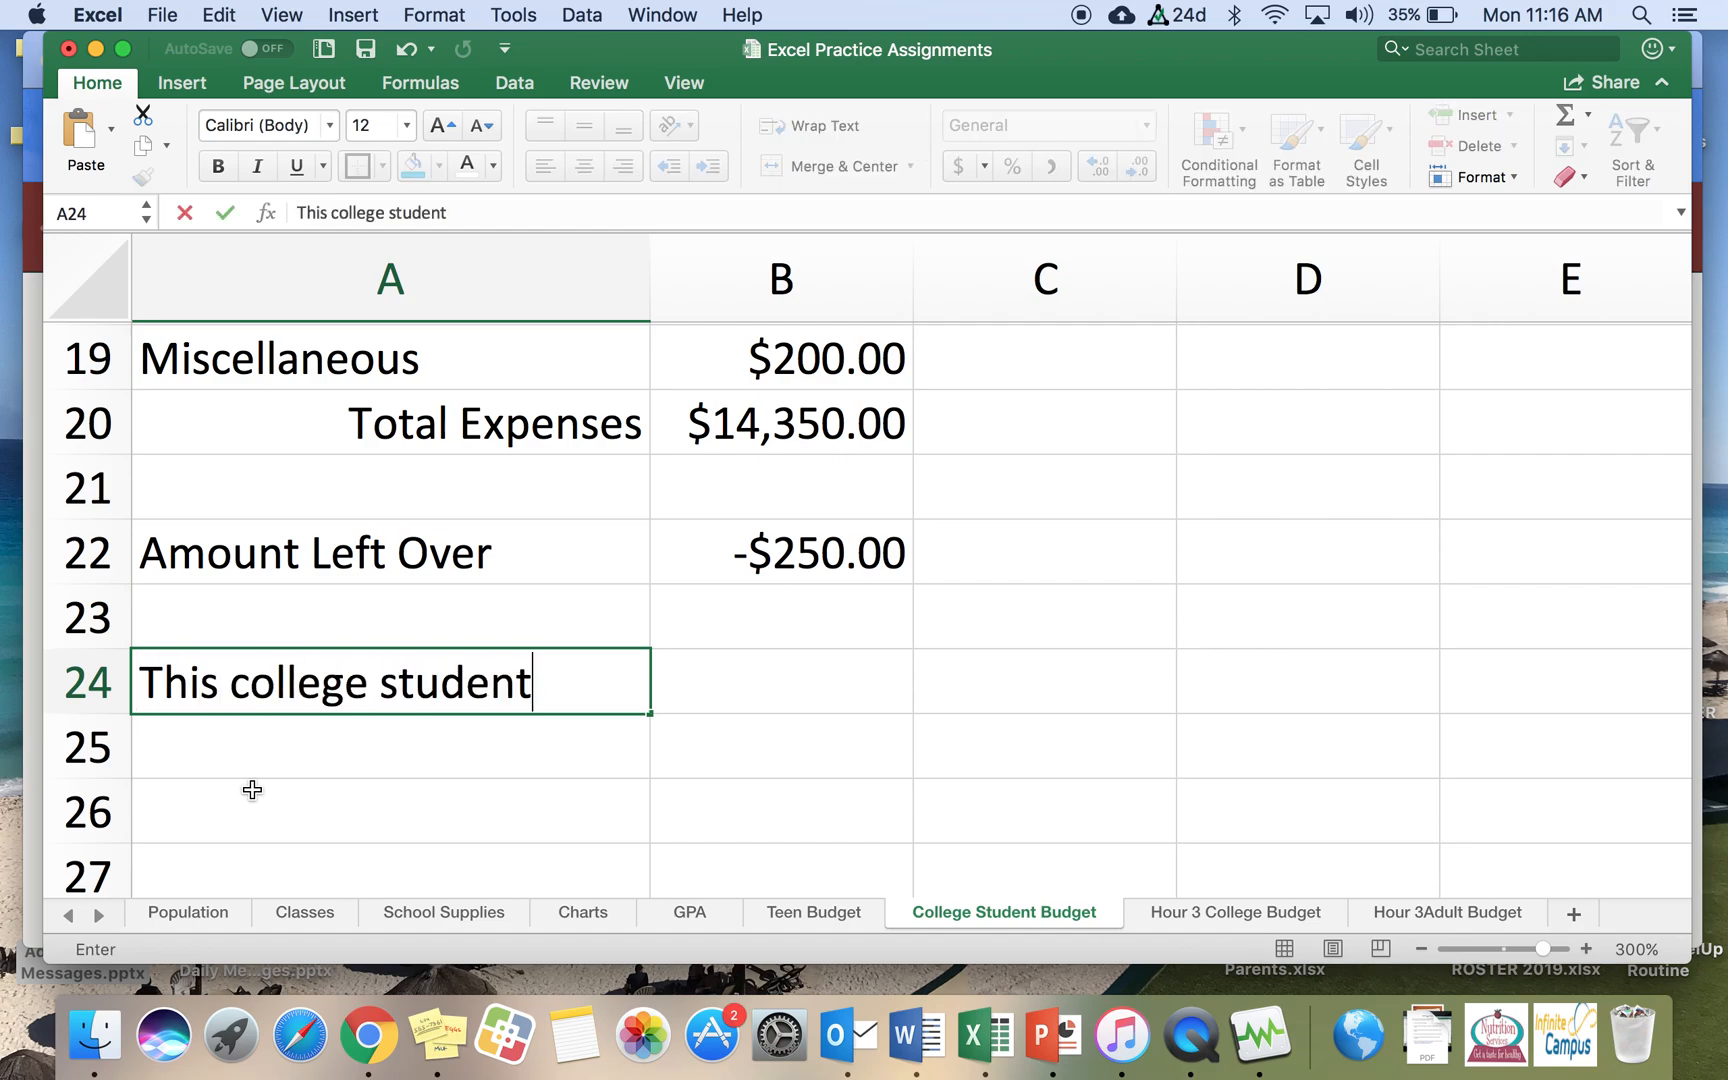
pyautogui.write(' makes ')
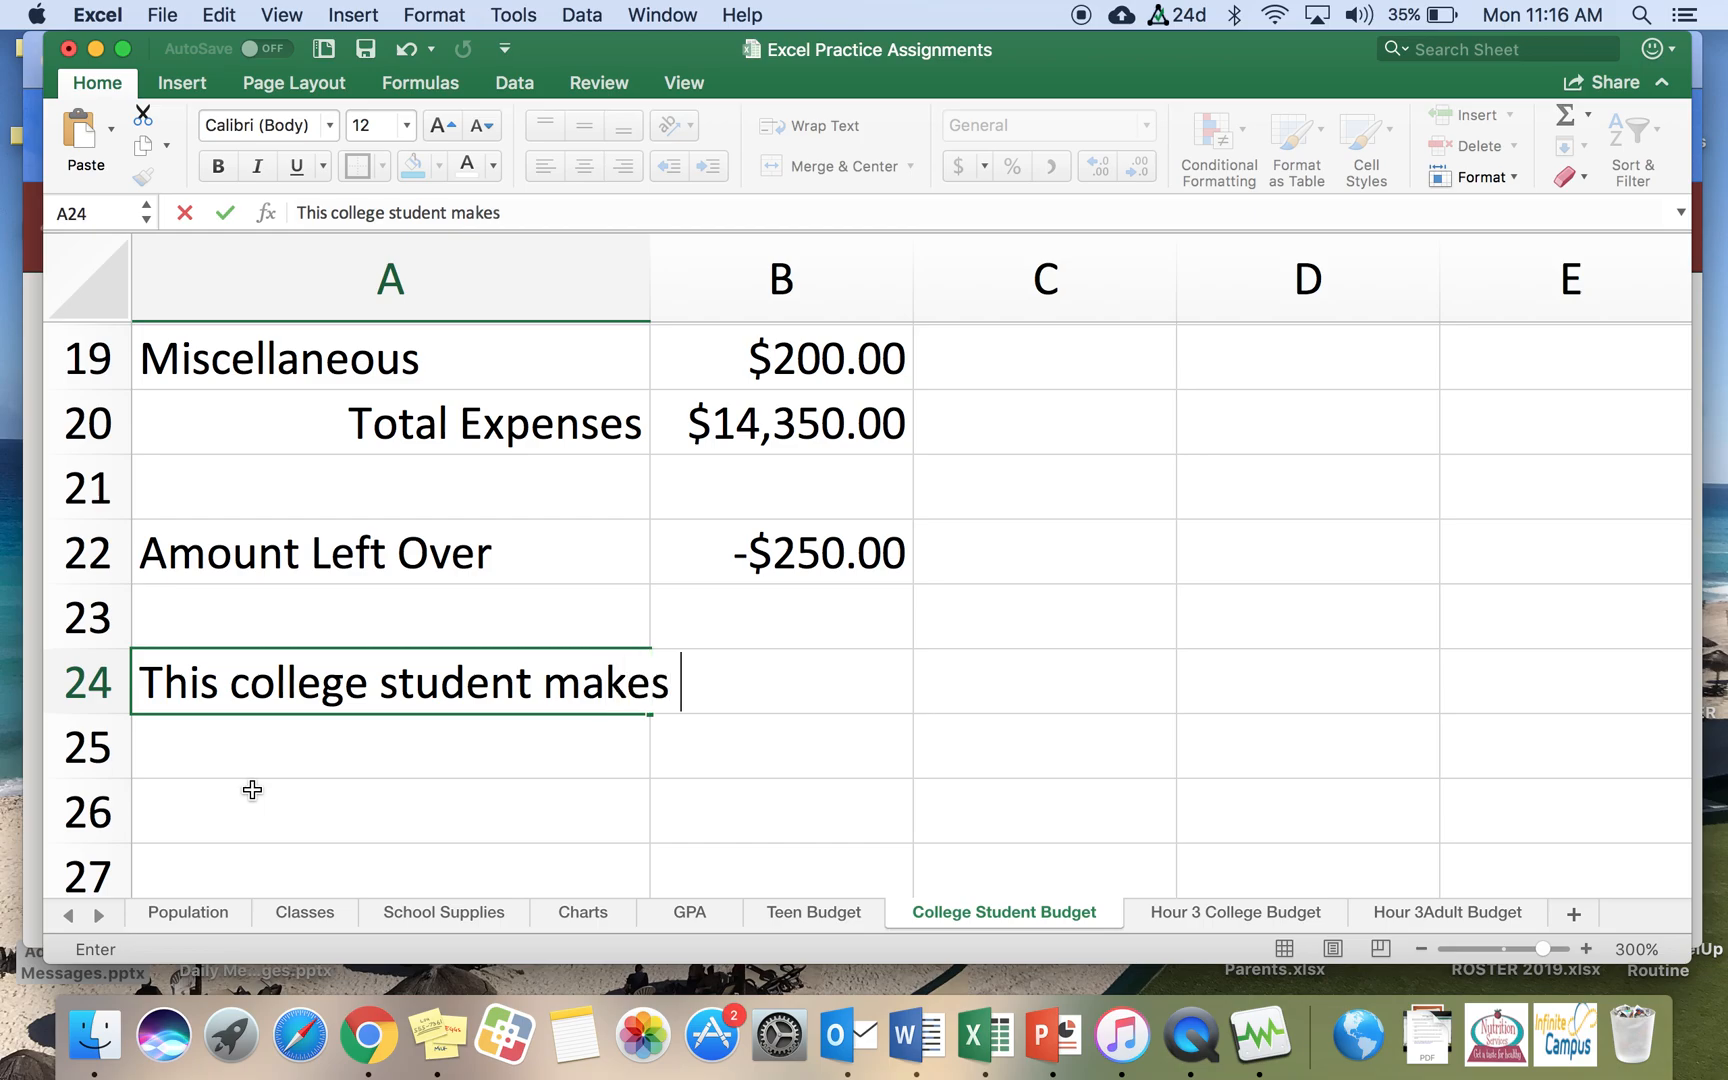
pyautogui.write('$')
pyautogui.scroll(10, 252, 790)
pyautogui.scroll(-1, 252, 790)
pyautogui.scroll(-10, 252, 790)
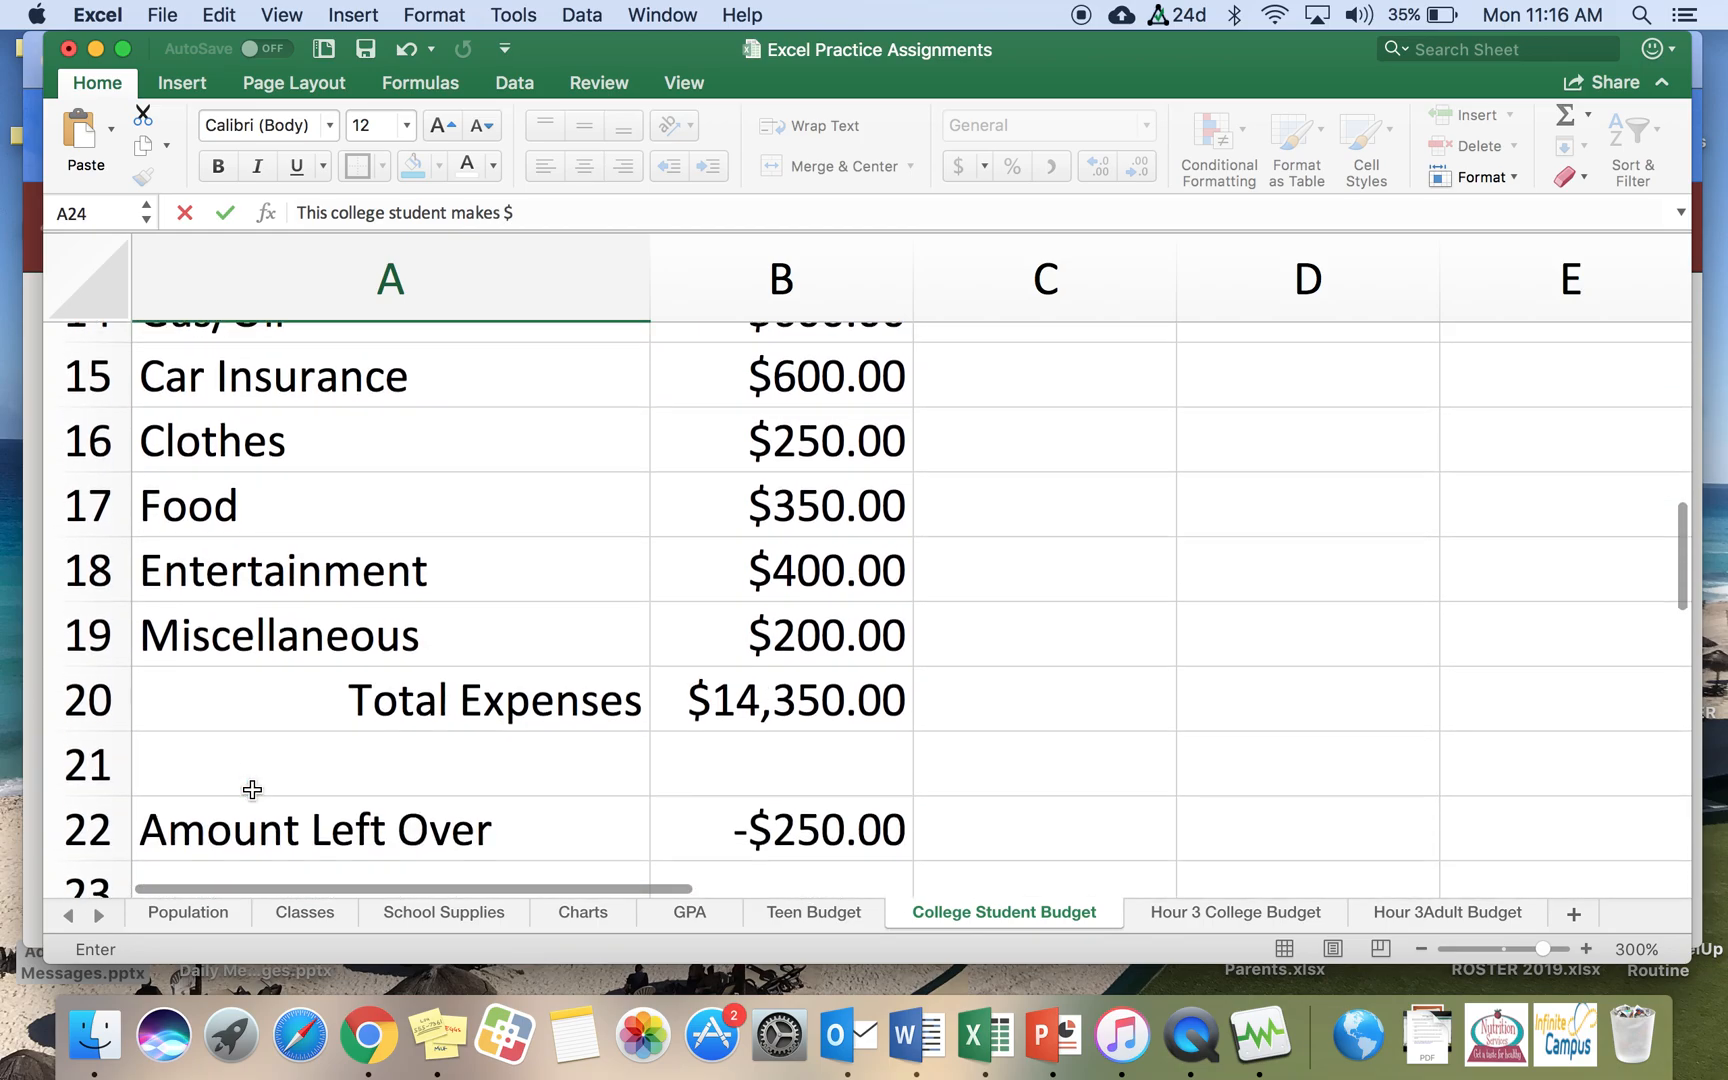
pyautogui.write('14,100')
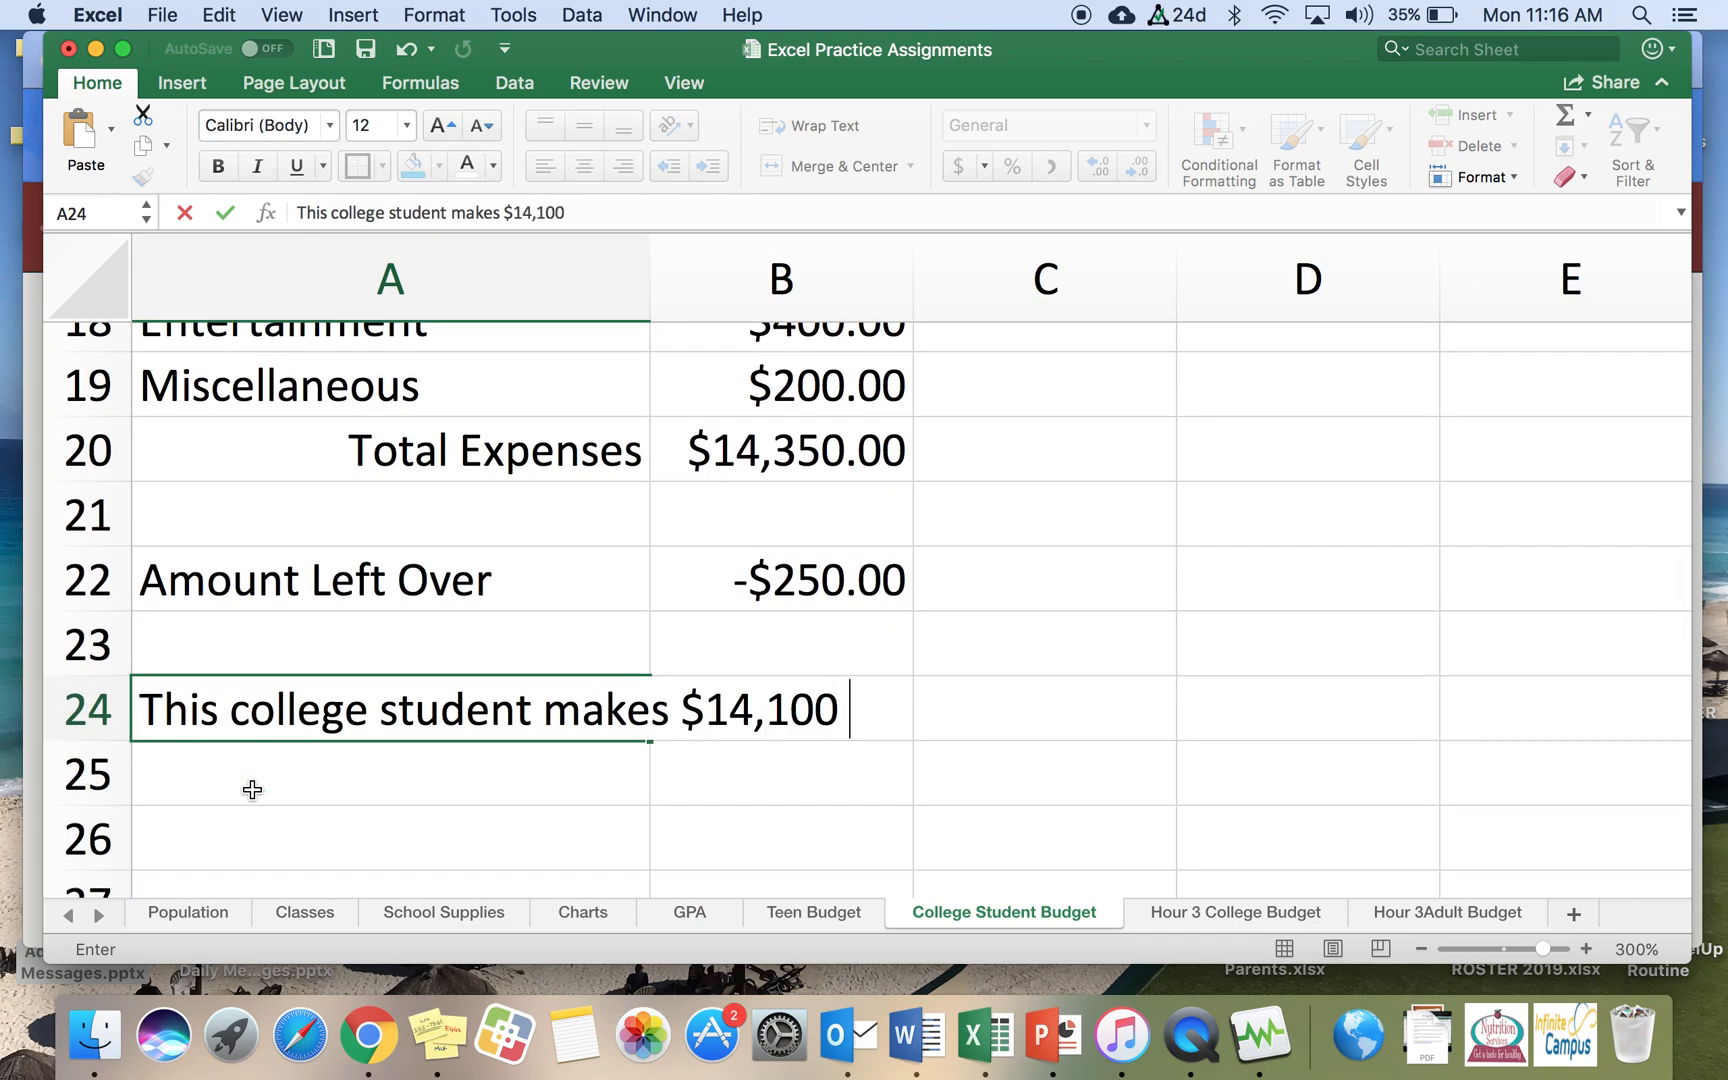
pyautogui.write(' perseme')
pyautogui.press('BackSpace')
pyautogui.press('BackSpace')
pyautogui.press('BackSpace')
pyautogui.press('BackSpace')
pyautogui.write('semester.')
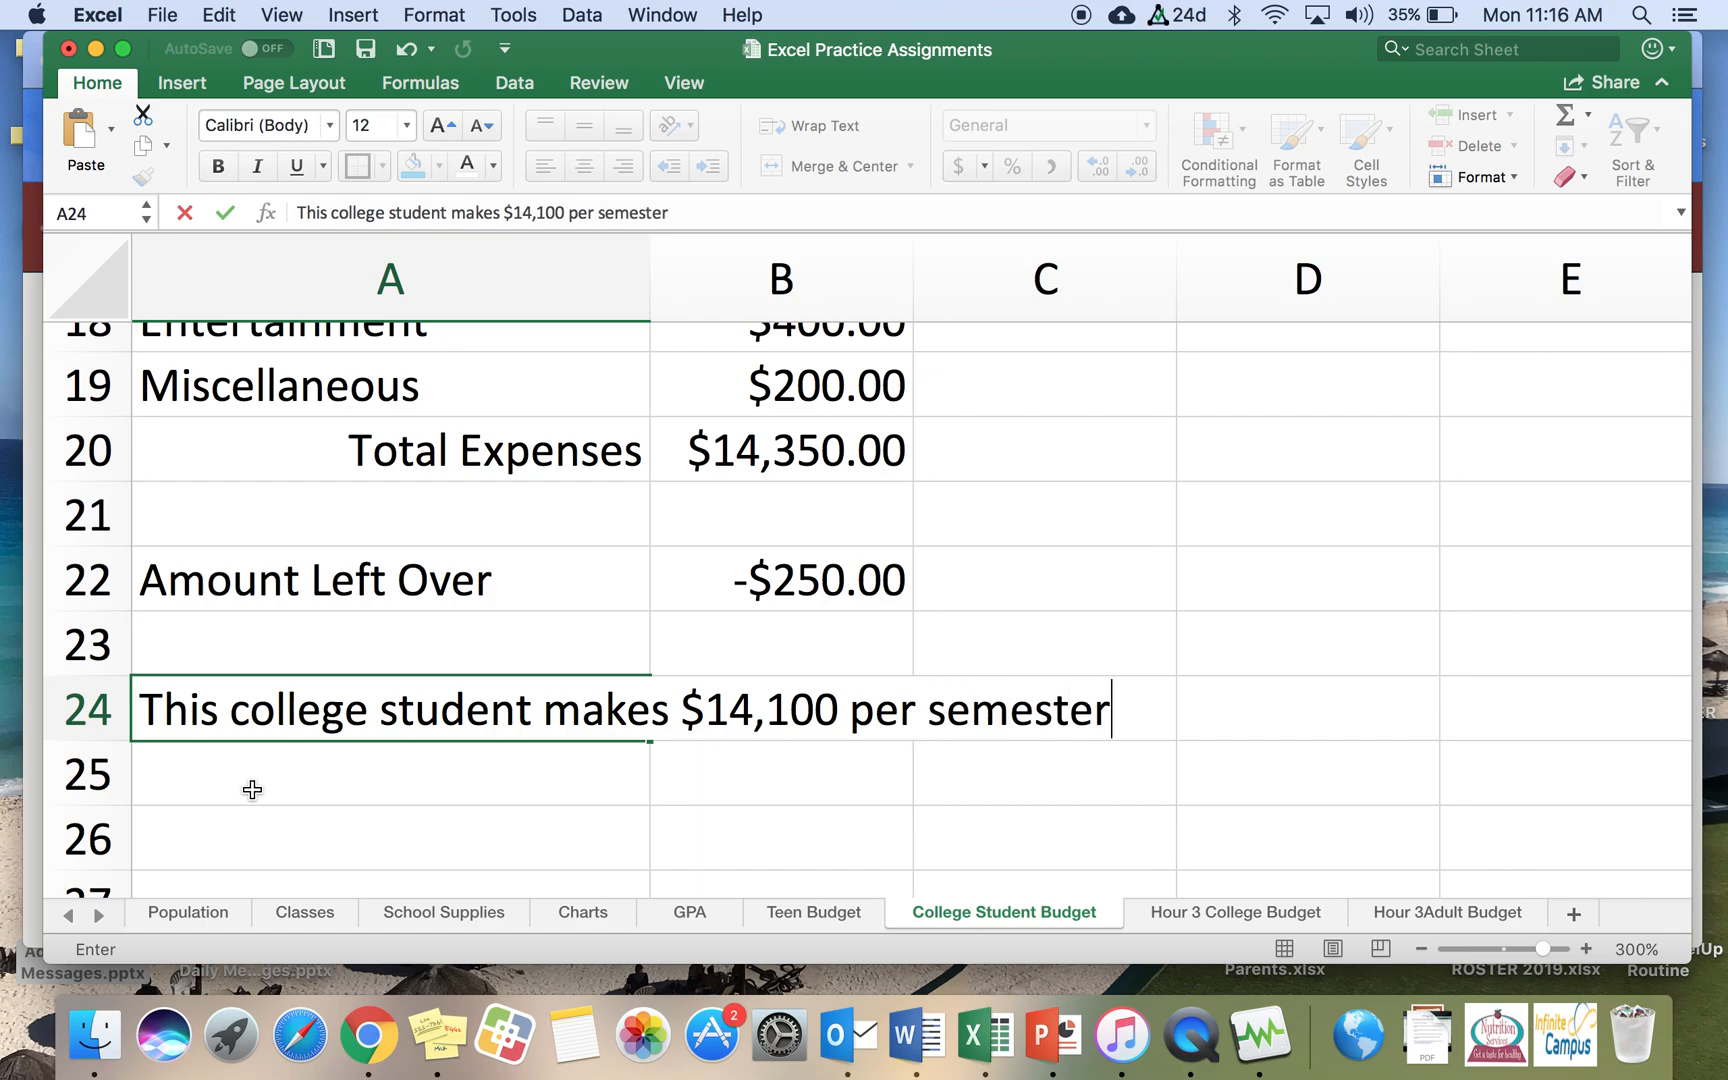
pyautogui.press('Return')
# Step: Enter the note 'They spent $14,350, which means they are in the hole by $250.' in cell A25
pyautogui.write('hey s')
pyautogui.press('BackSpace')
pyautogui.press('BackSpace')
pyautogui.press('BackSpace')
pyautogui.press('BackSpace')
pyautogui.press('BackSpace')
pyautogui.write('Tge')
pyautogui.press('BackSpace')
pyautogui.press('BackSpace')
pyautogui.write('hey spet')
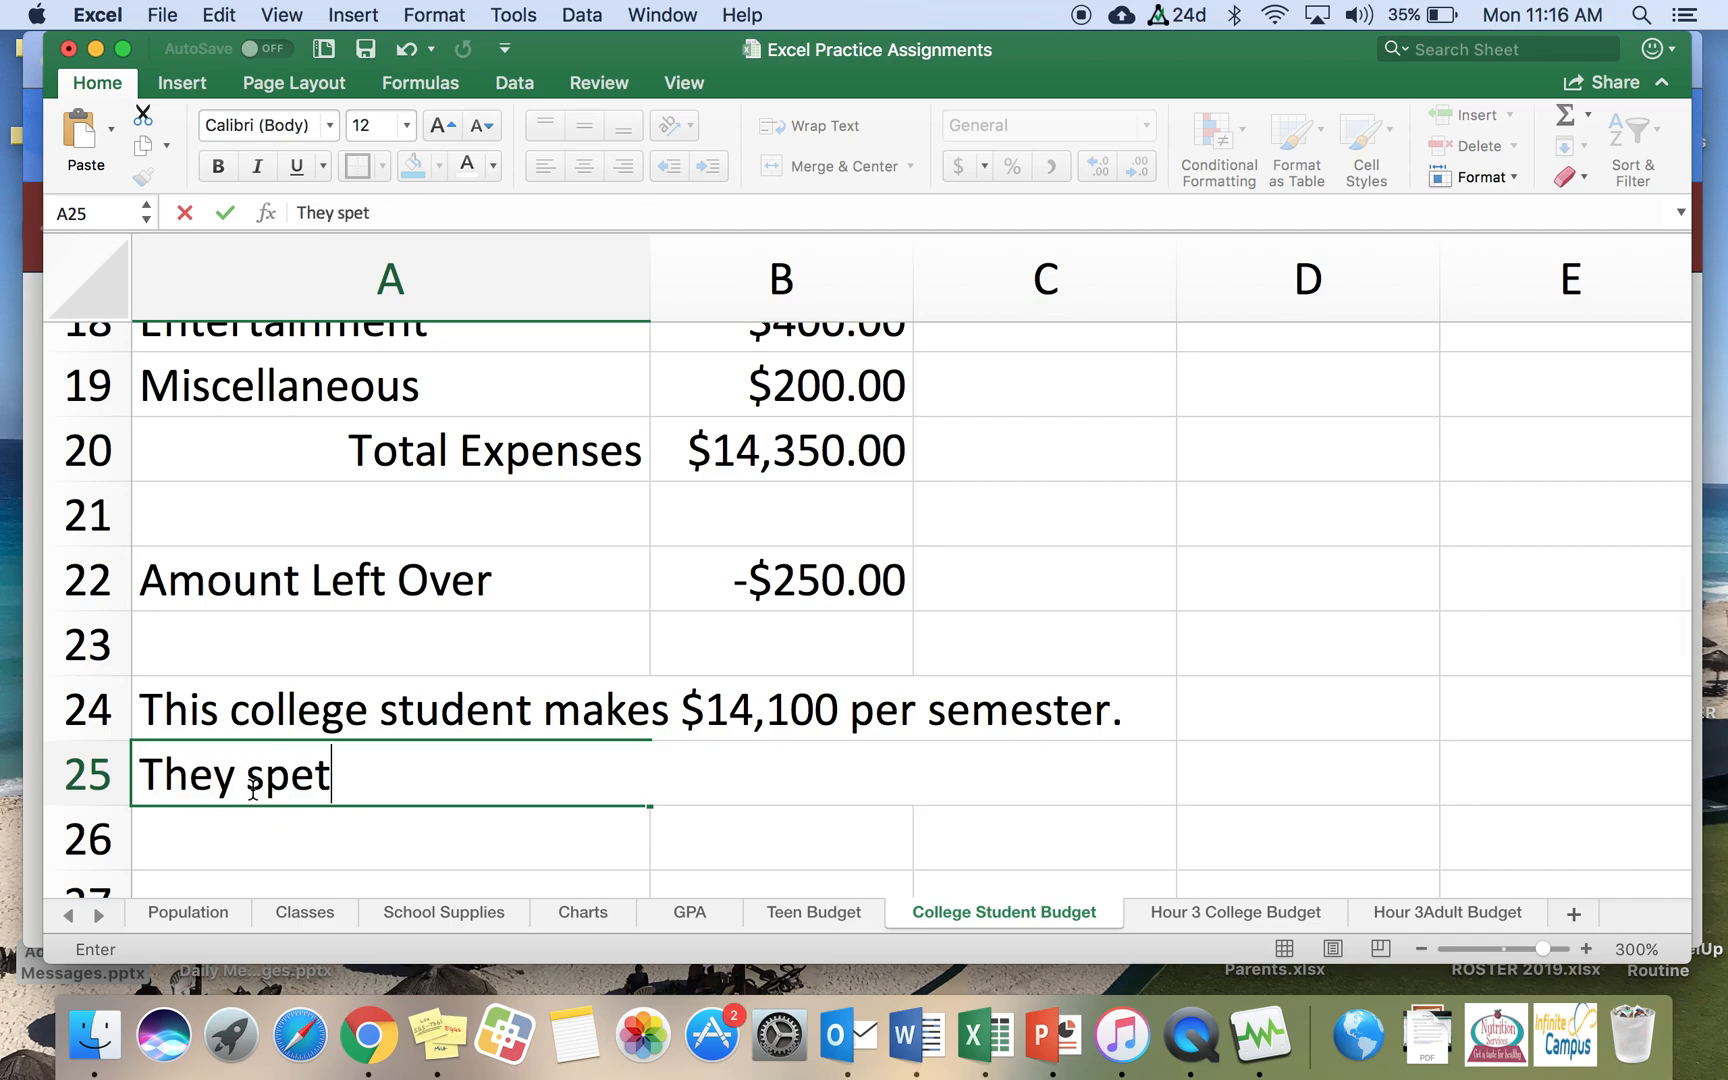
pyautogui.press('BackSpace')
pyautogui.write('nt ')
pyautogui.write('$14')
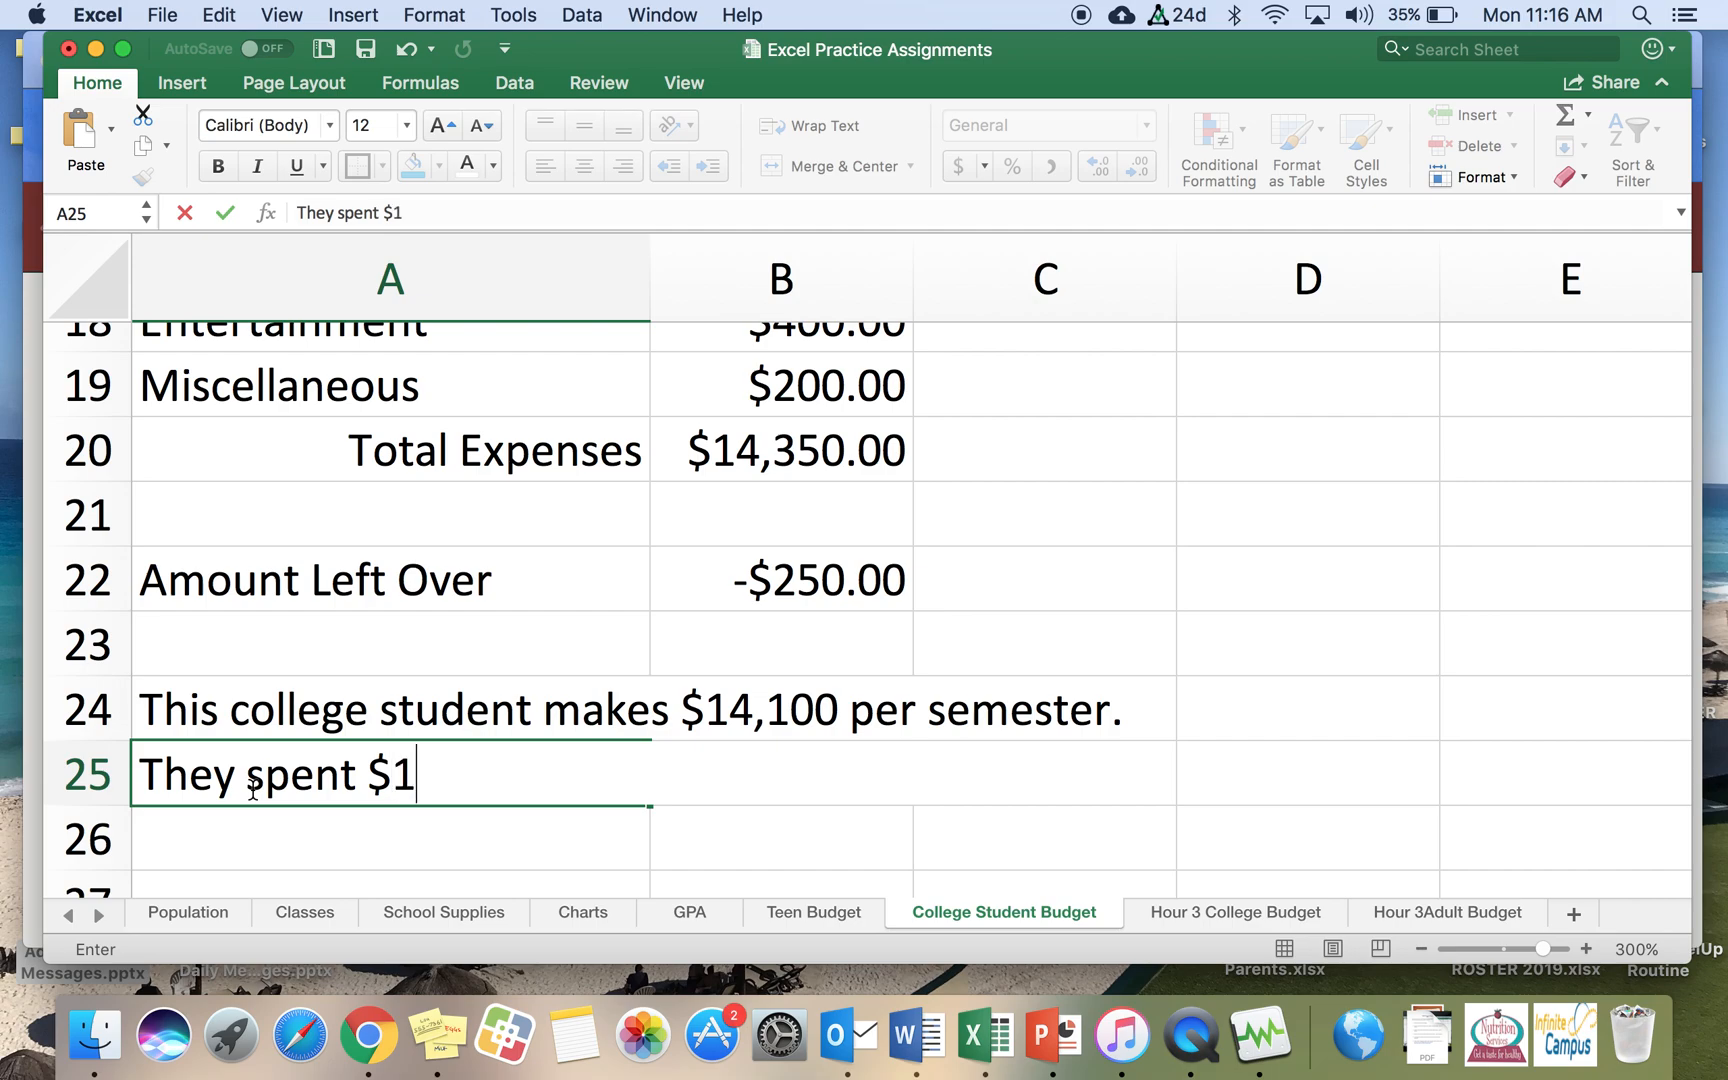
pyautogui.write(',35')
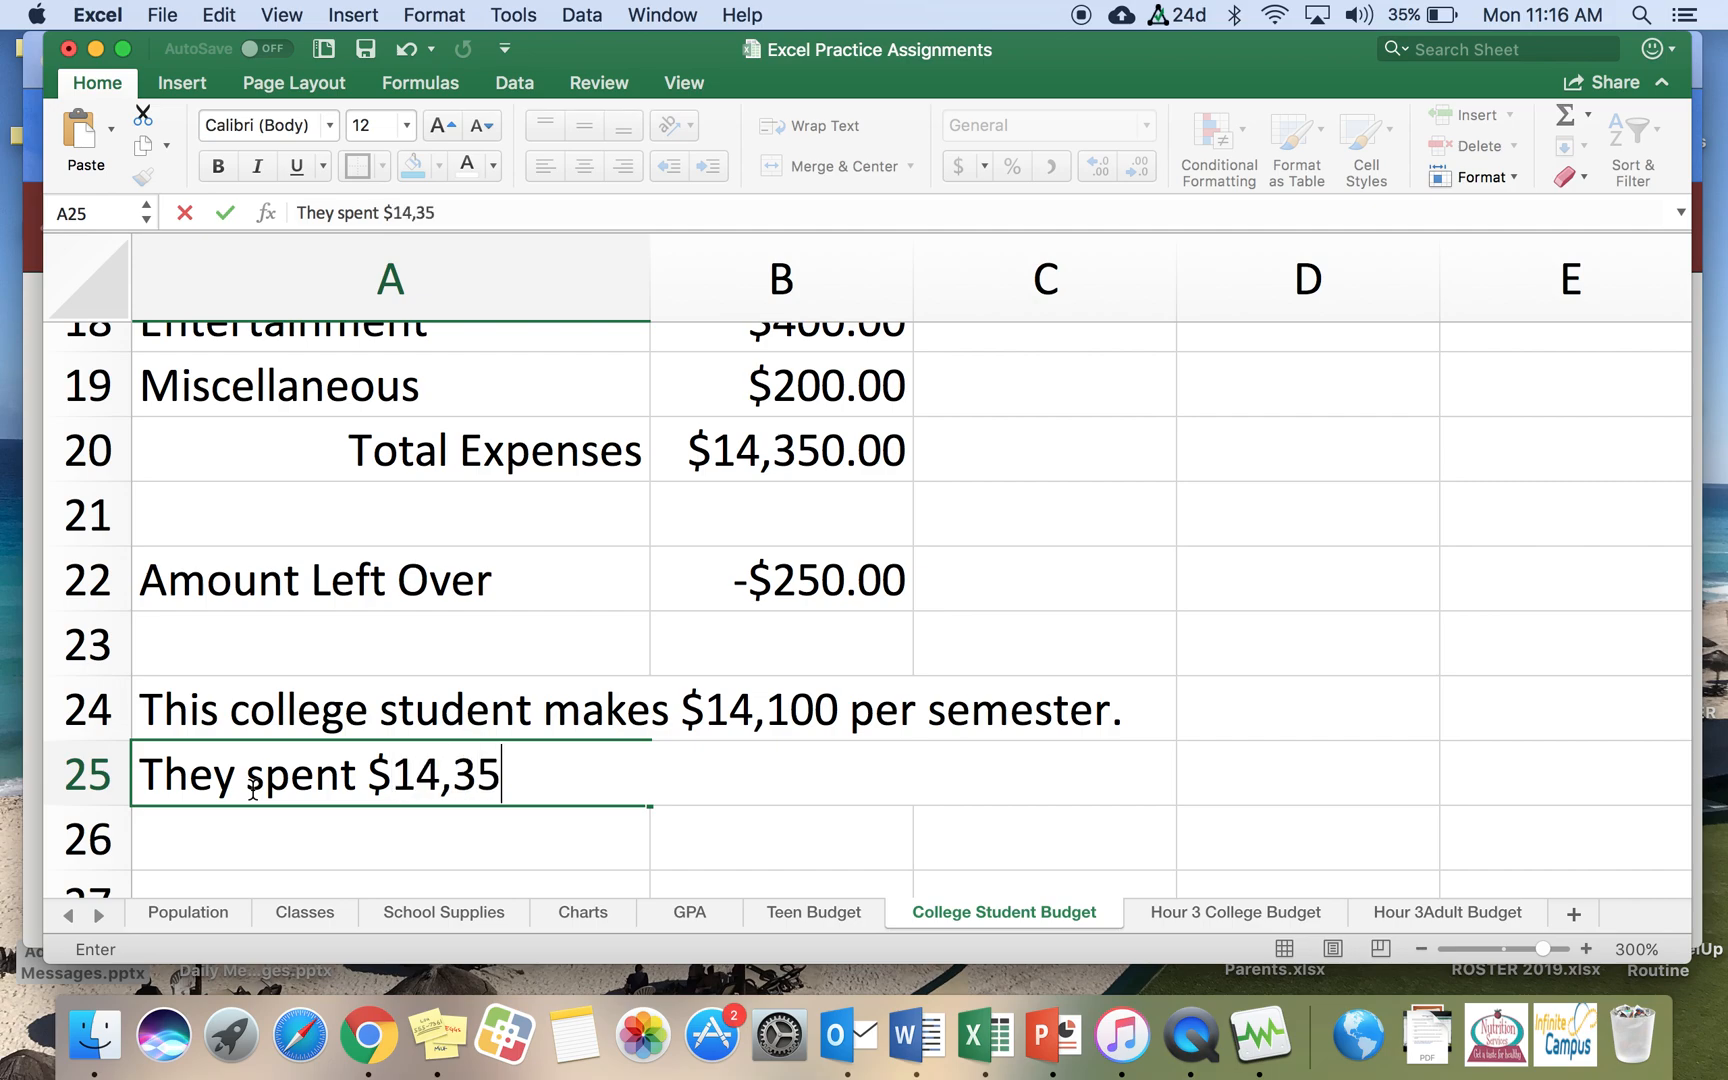
pyautogui.write('0, wh')
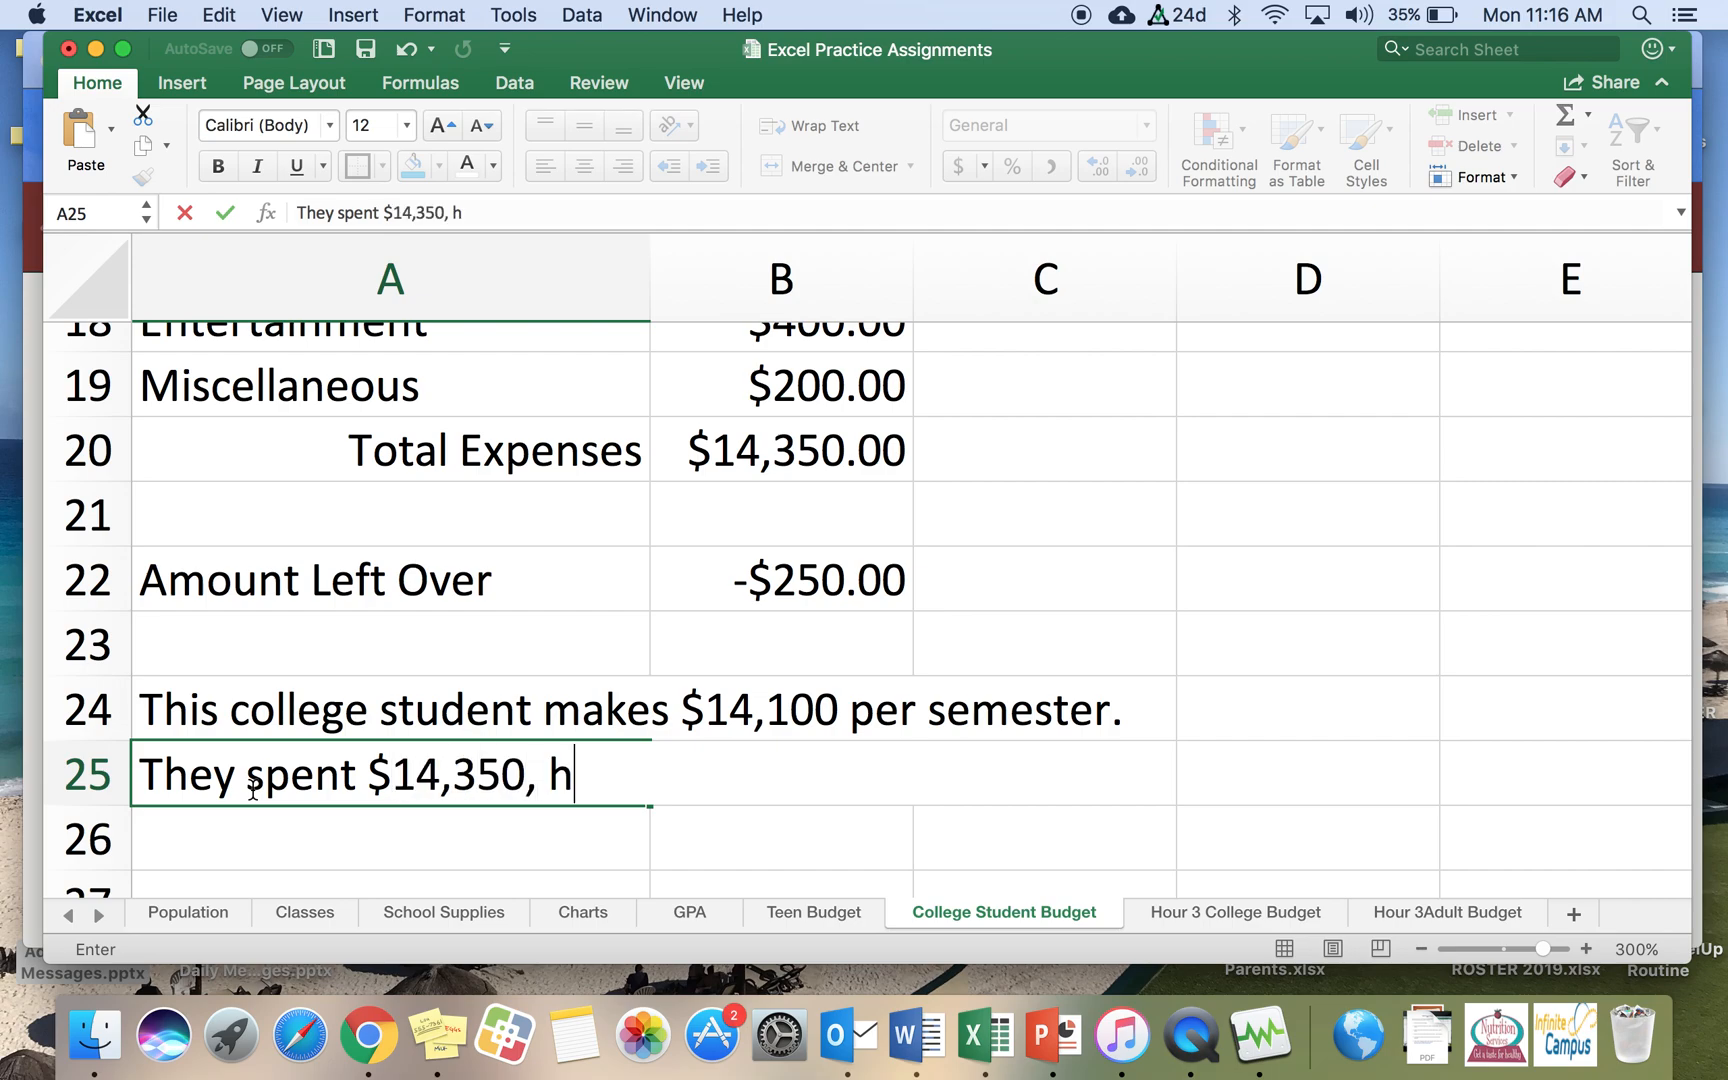
pyautogui.write('ich mea')
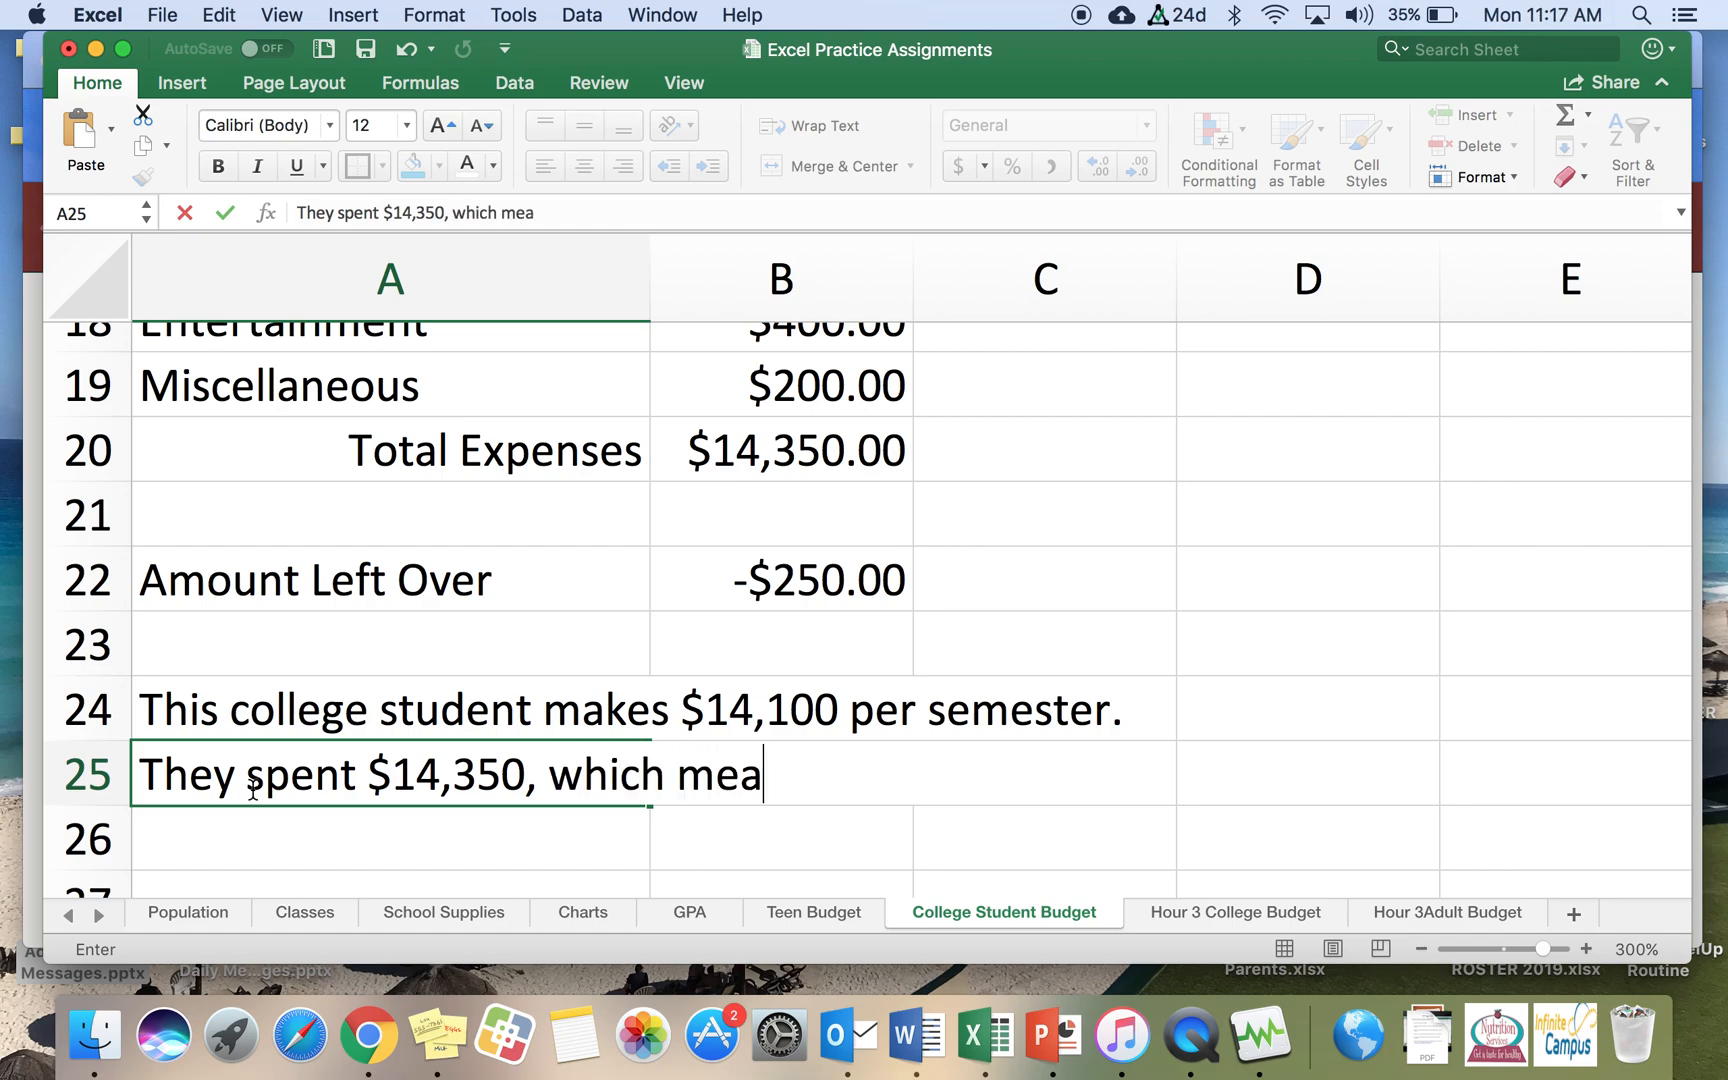
pyautogui.write('ns they are in the wh')
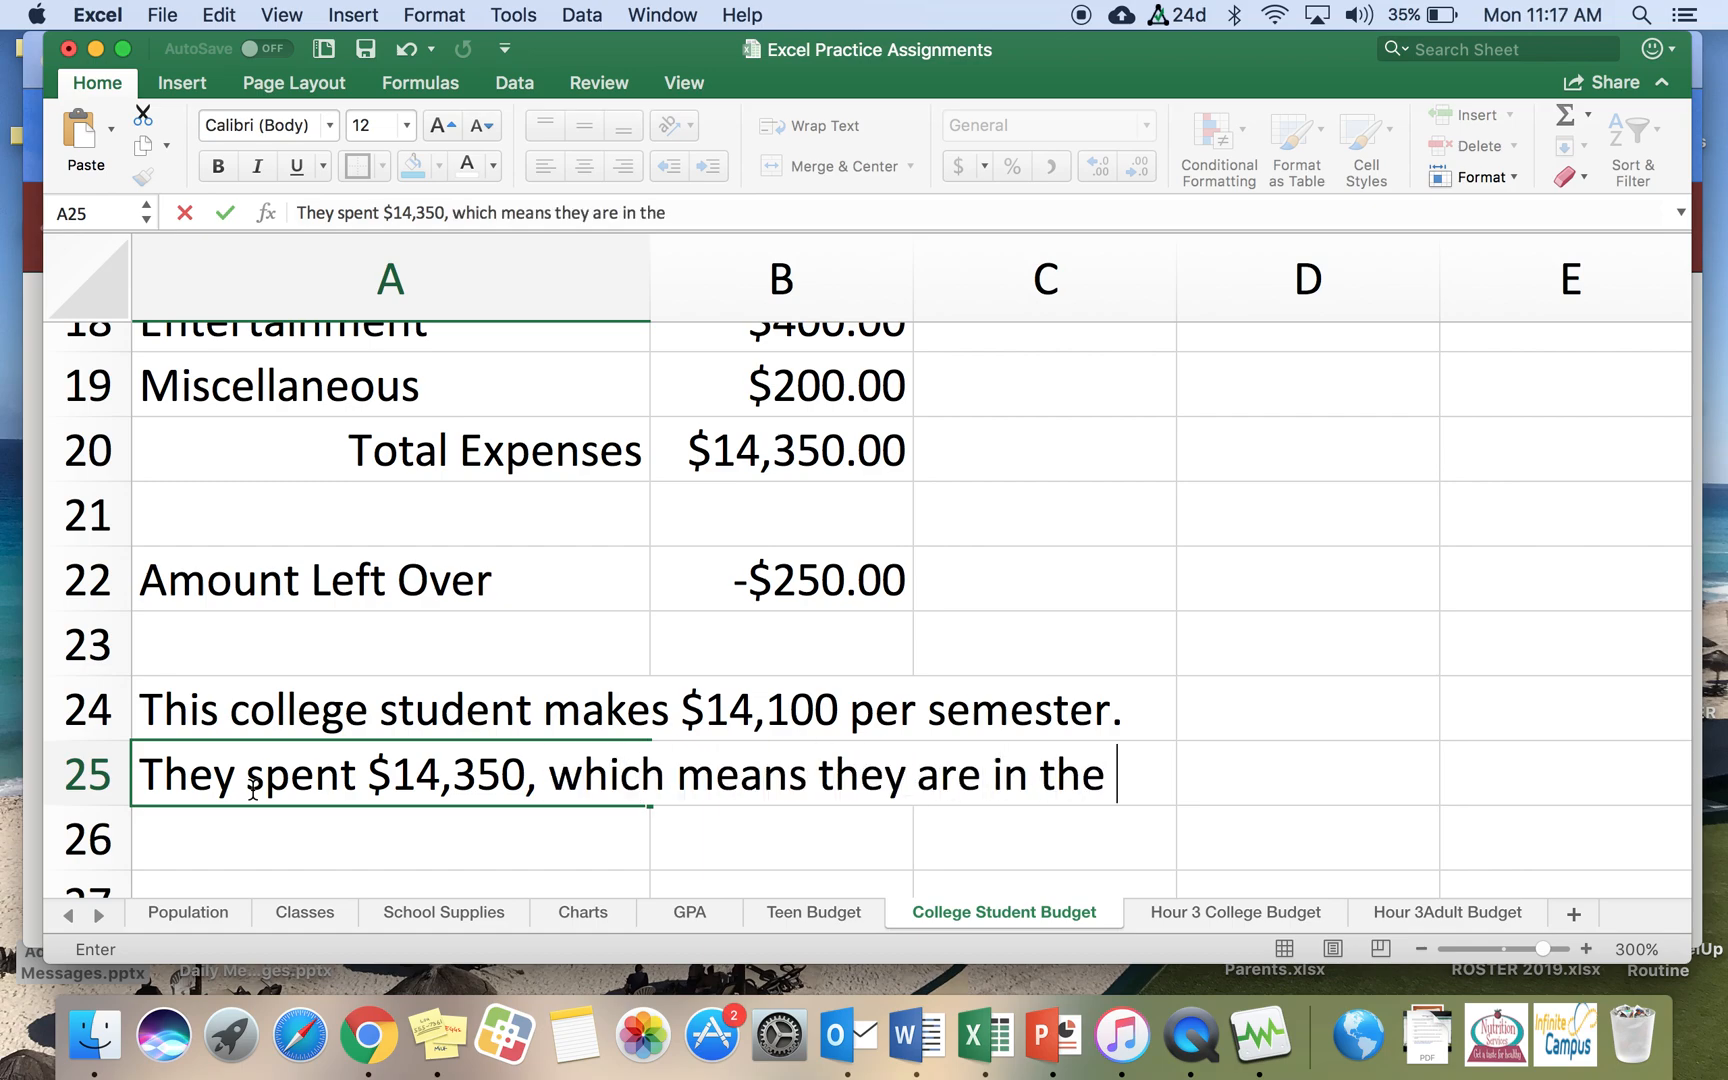
pyautogui.press('BackSpace')
pyautogui.press('BackSpace')
pyautogui.write('hole ')
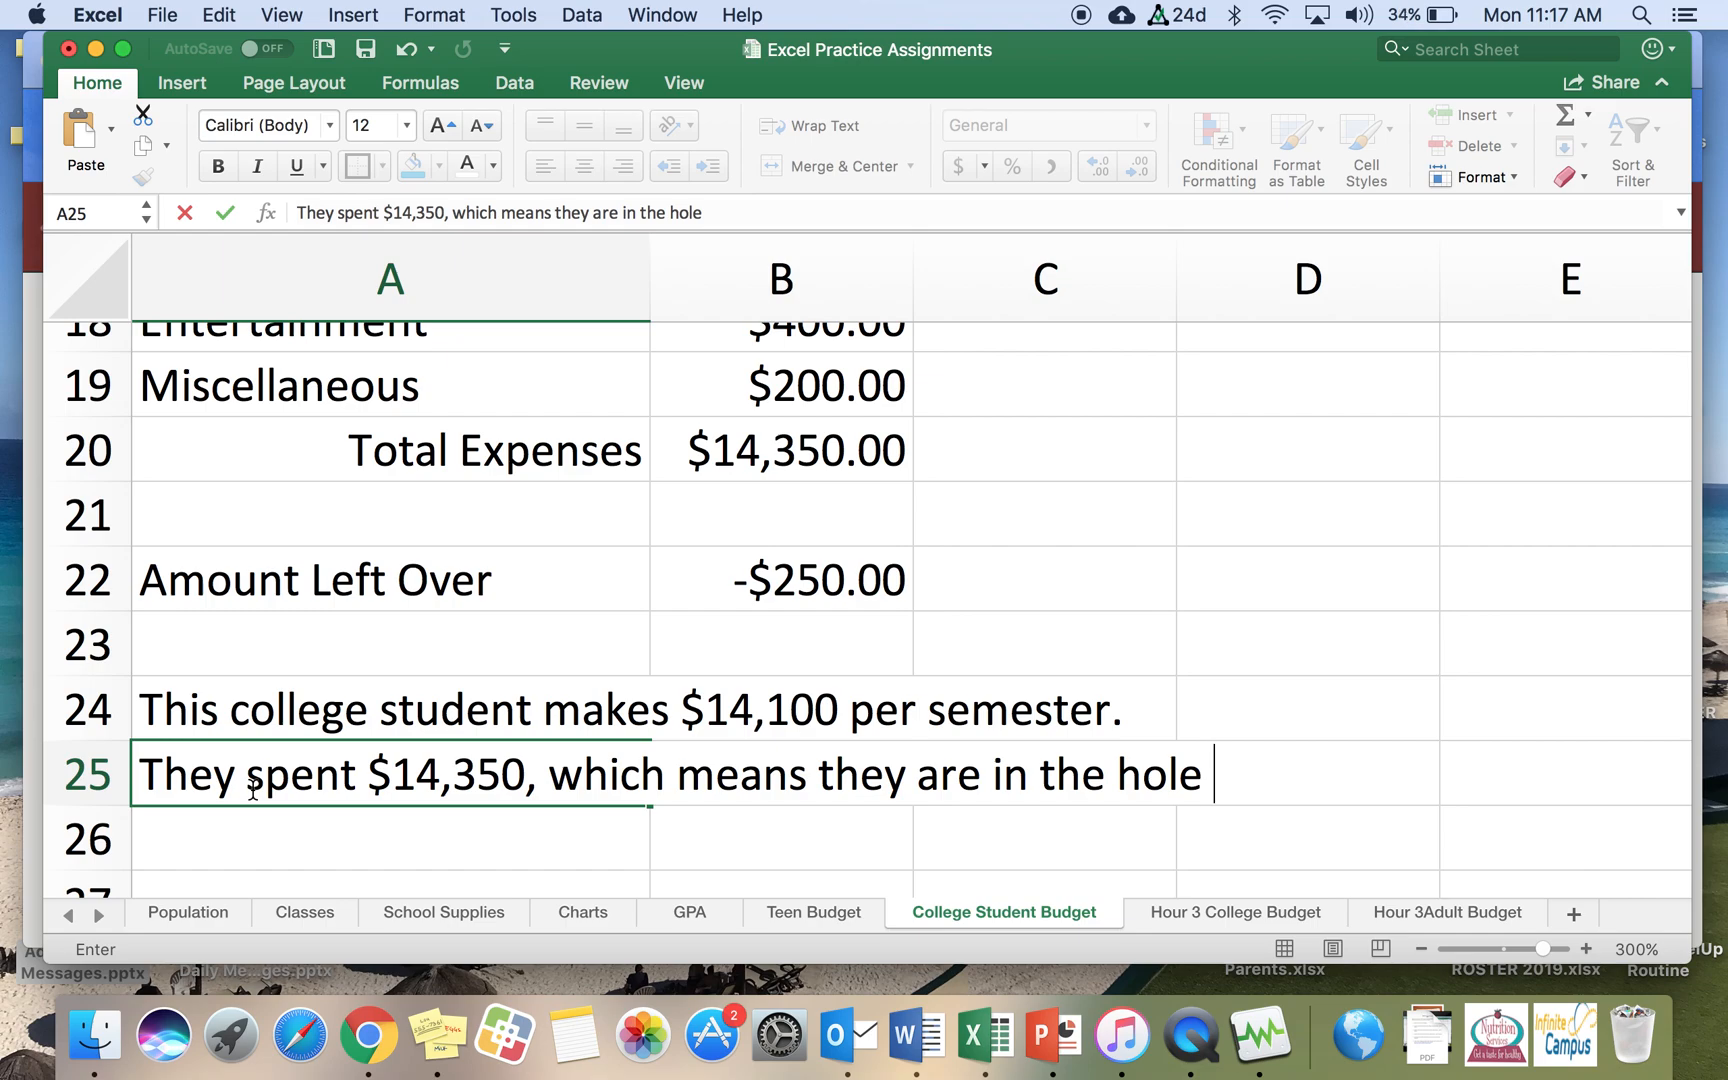
pyautogui.write('by $2')
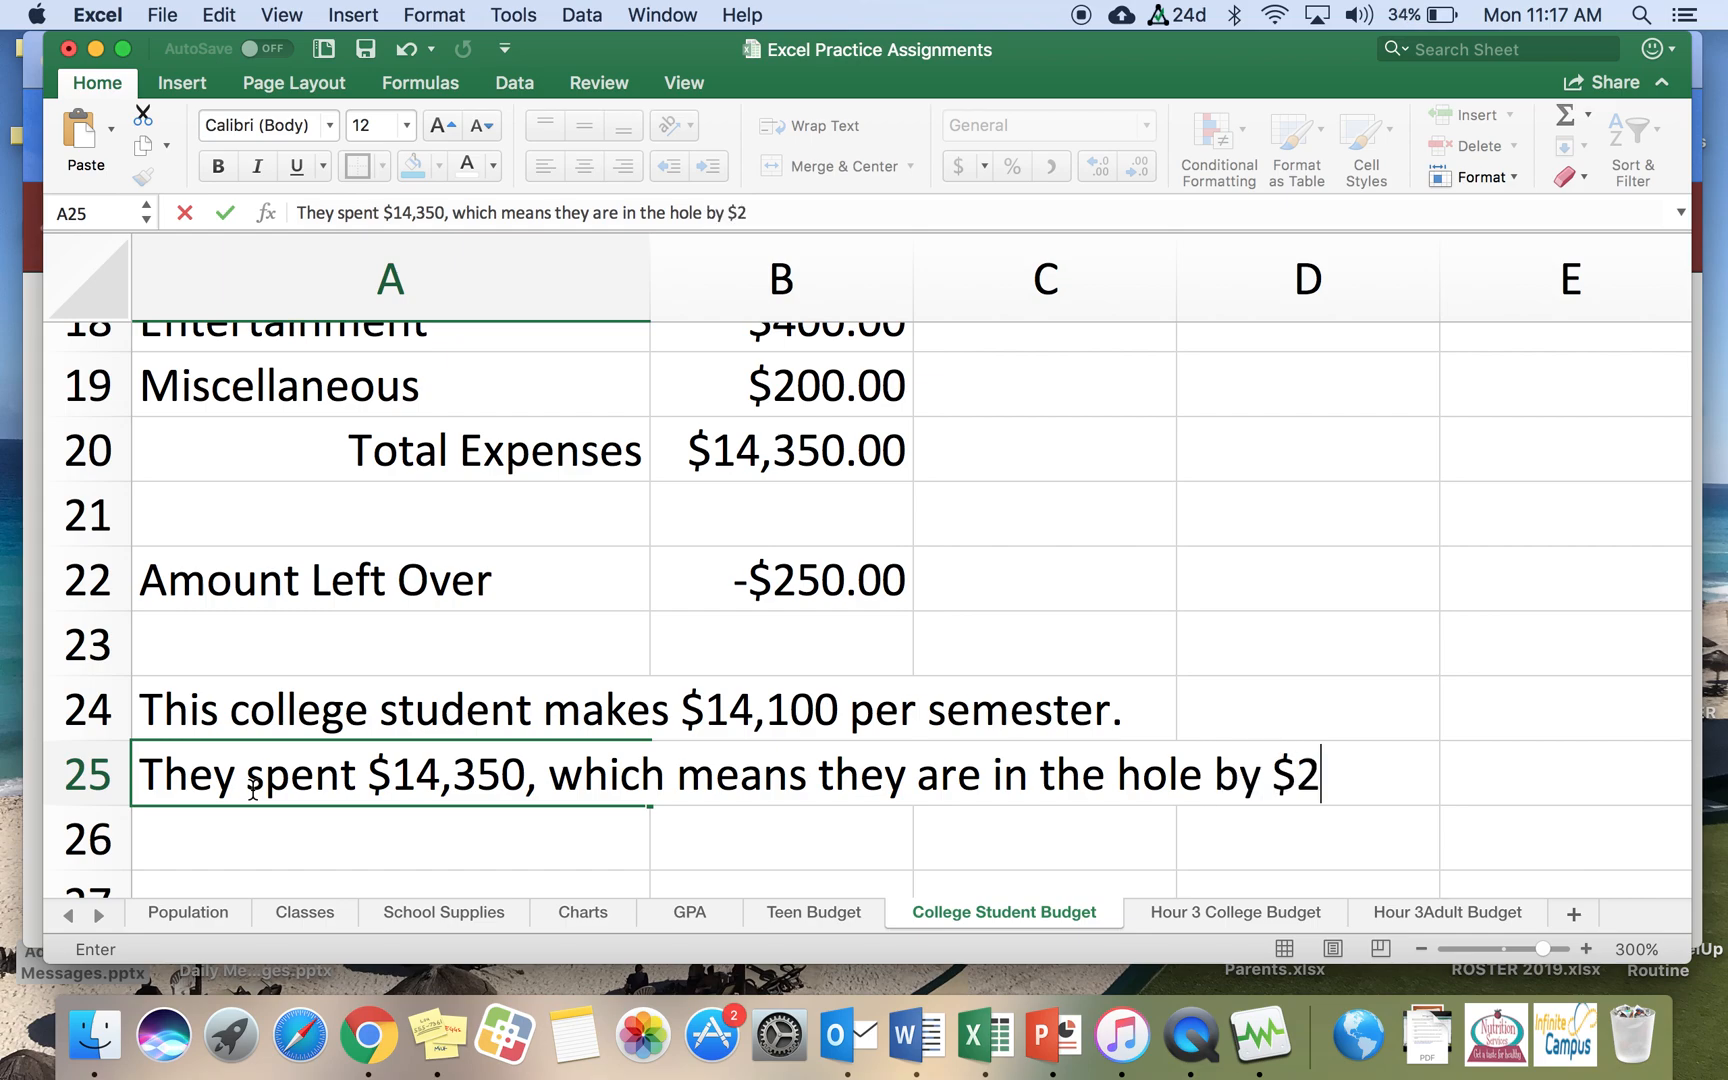
pyautogui.write('50.')
pyautogui.press('Return')
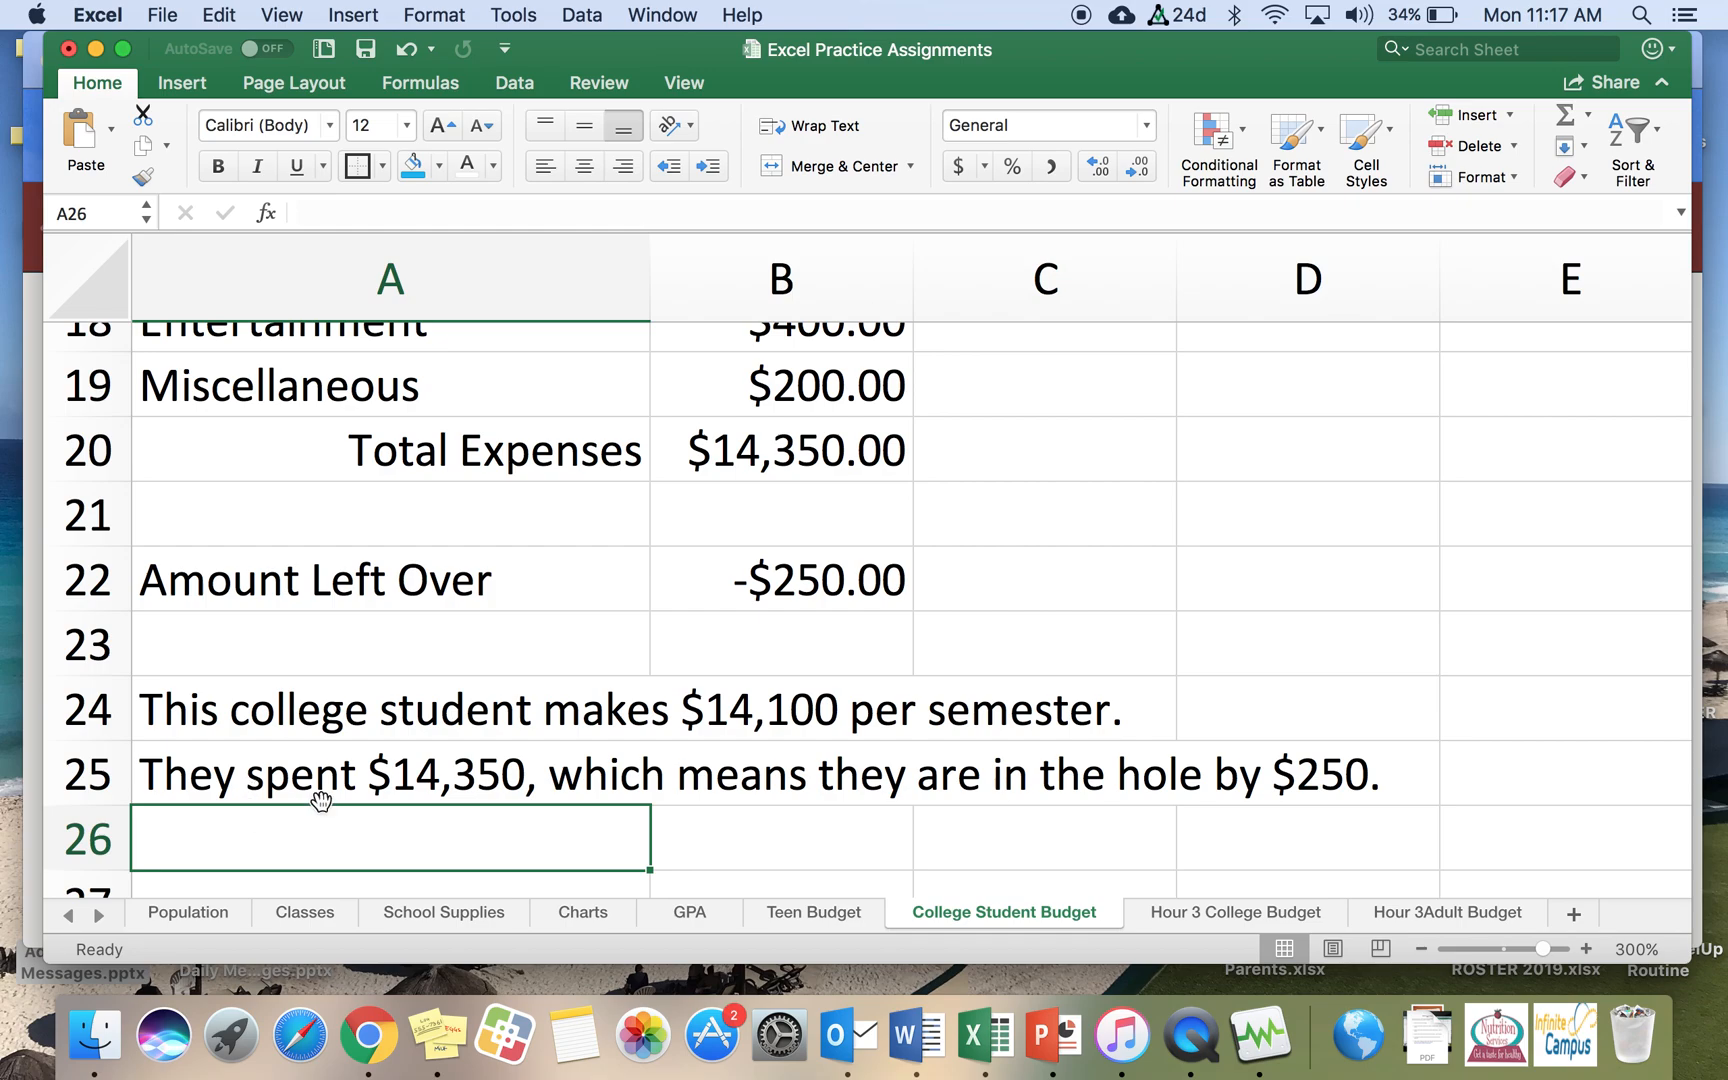
# Step: Select the income items and amounts in A2:B5 and insert a 3-D pie chart
pyautogui.scroll(15, 320, 800)
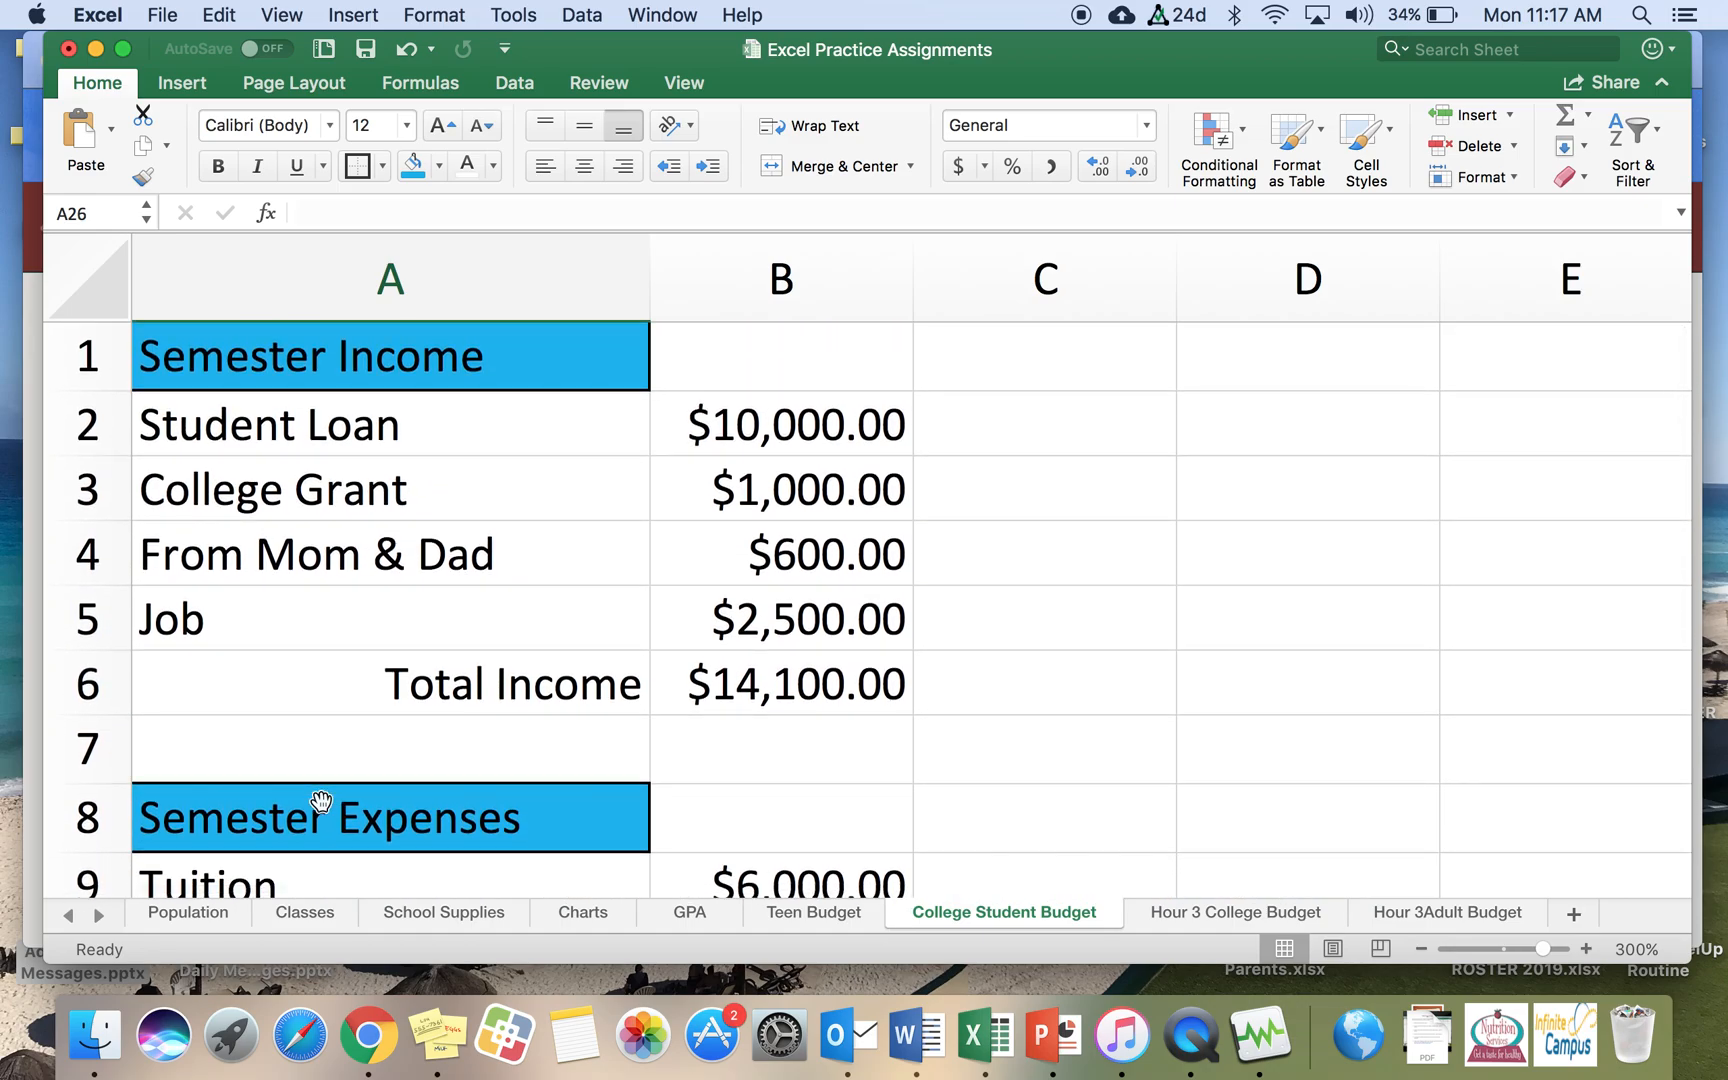
pyautogui.click(1421, 949)
pyautogui.click(1421, 949)
pyautogui.click(1421, 949)
pyautogui.click(1421, 949)
pyautogui.click(1421, 949)
pyautogui.click(1421, 949)
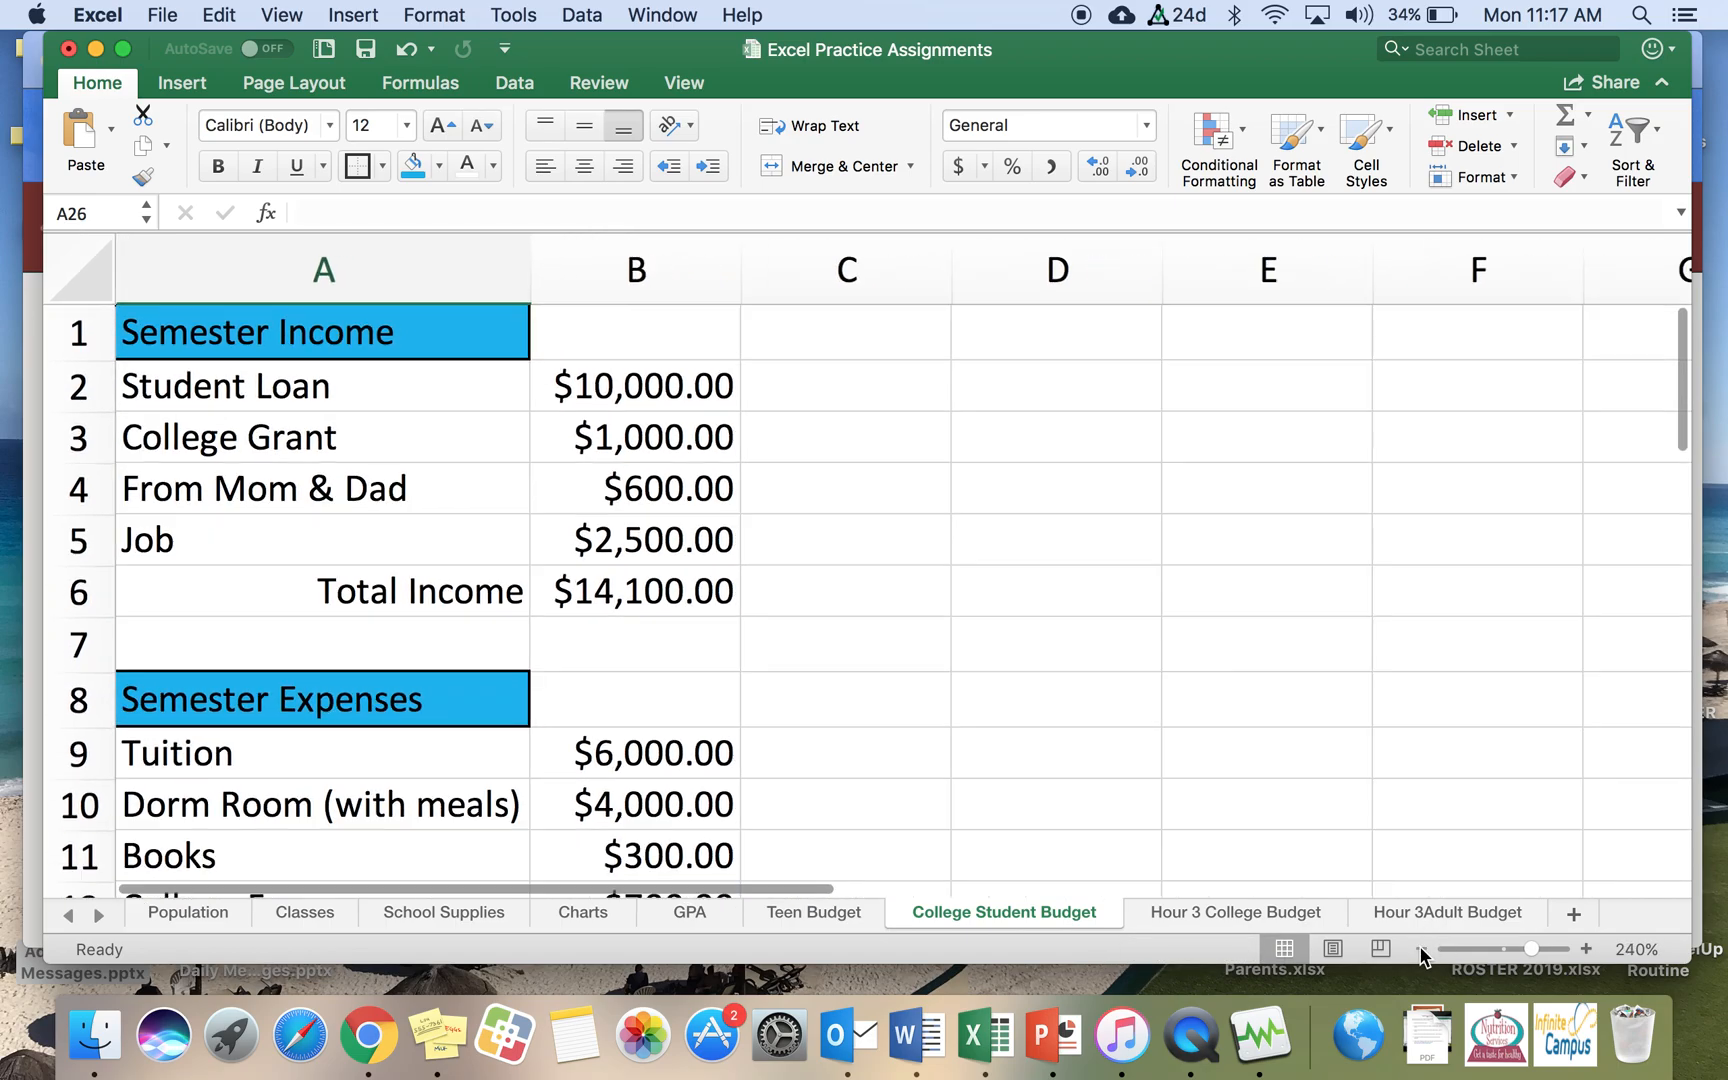
pyautogui.click(1421, 949)
pyautogui.click(1421, 949)
pyautogui.click(1421, 949)
pyautogui.click(1421, 949)
pyautogui.click(1421, 949)
pyautogui.click(1421, 949)
pyautogui.click(1421, 949)
pyautogui.click(1421, 949)
pyautogui.click(1421, 949)
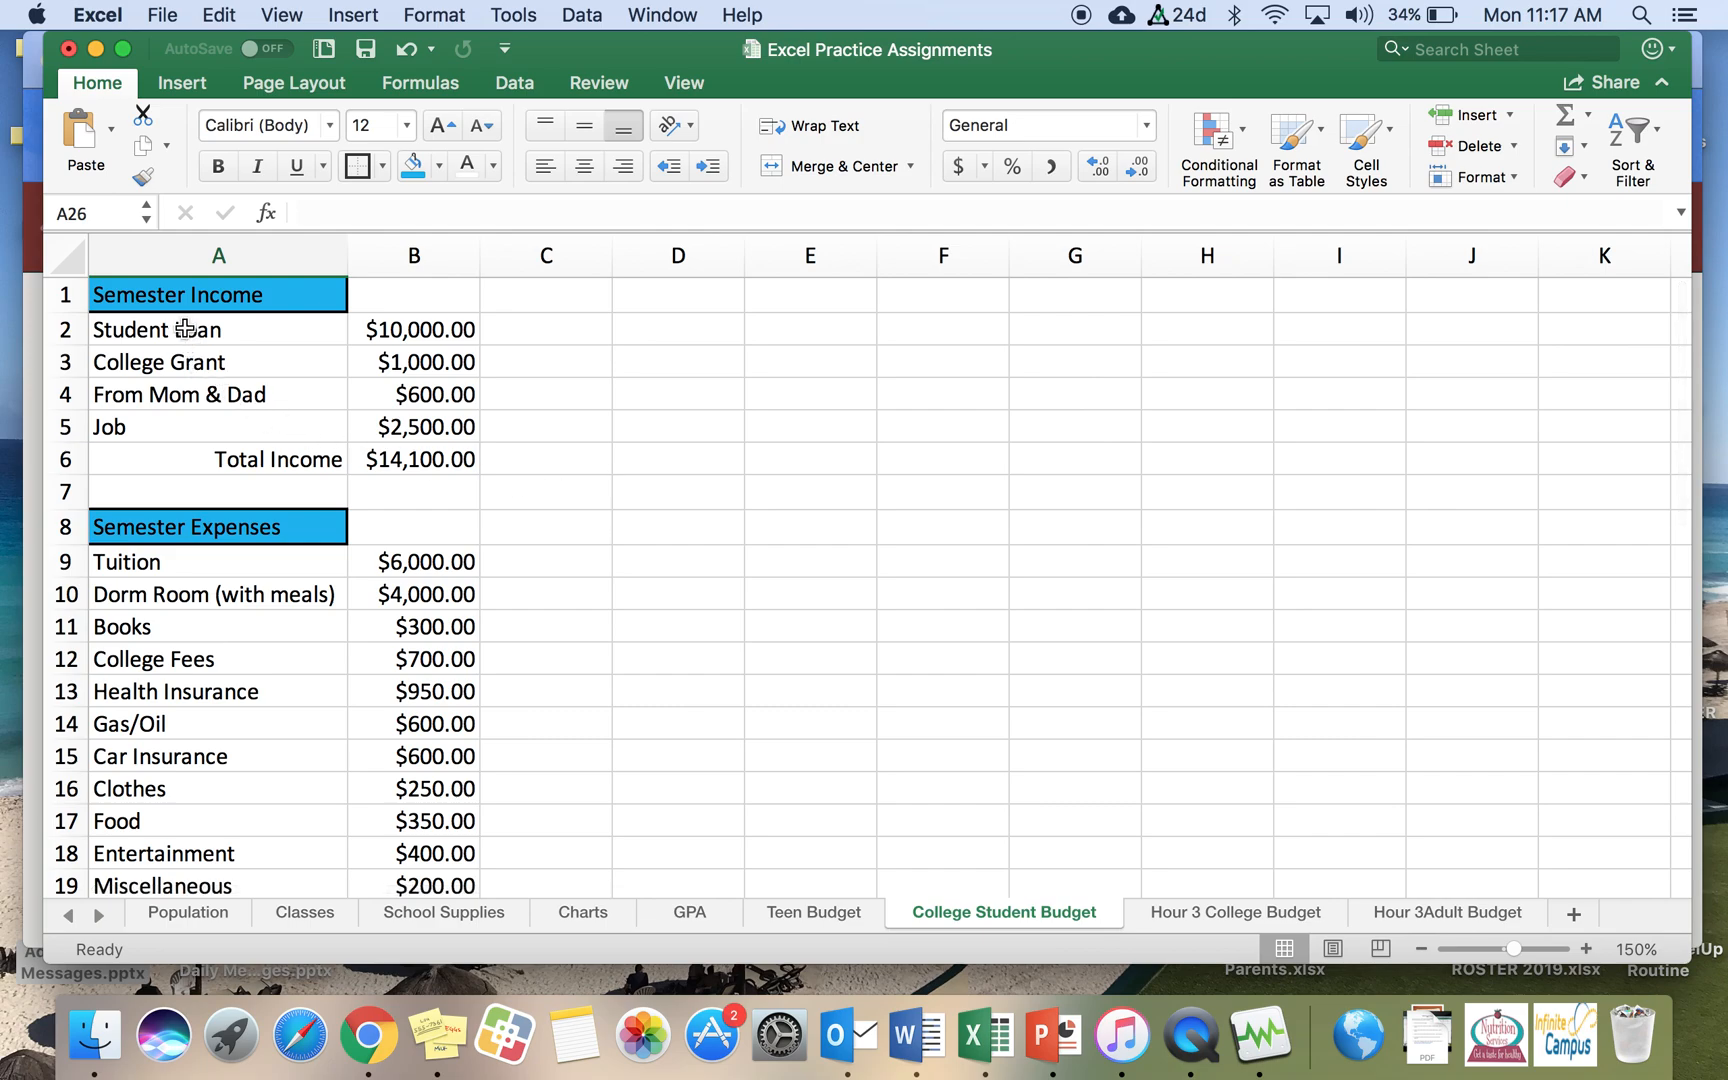
pyautogui.moveTo(184, 329); pyautogui.dragTo(422, 424)
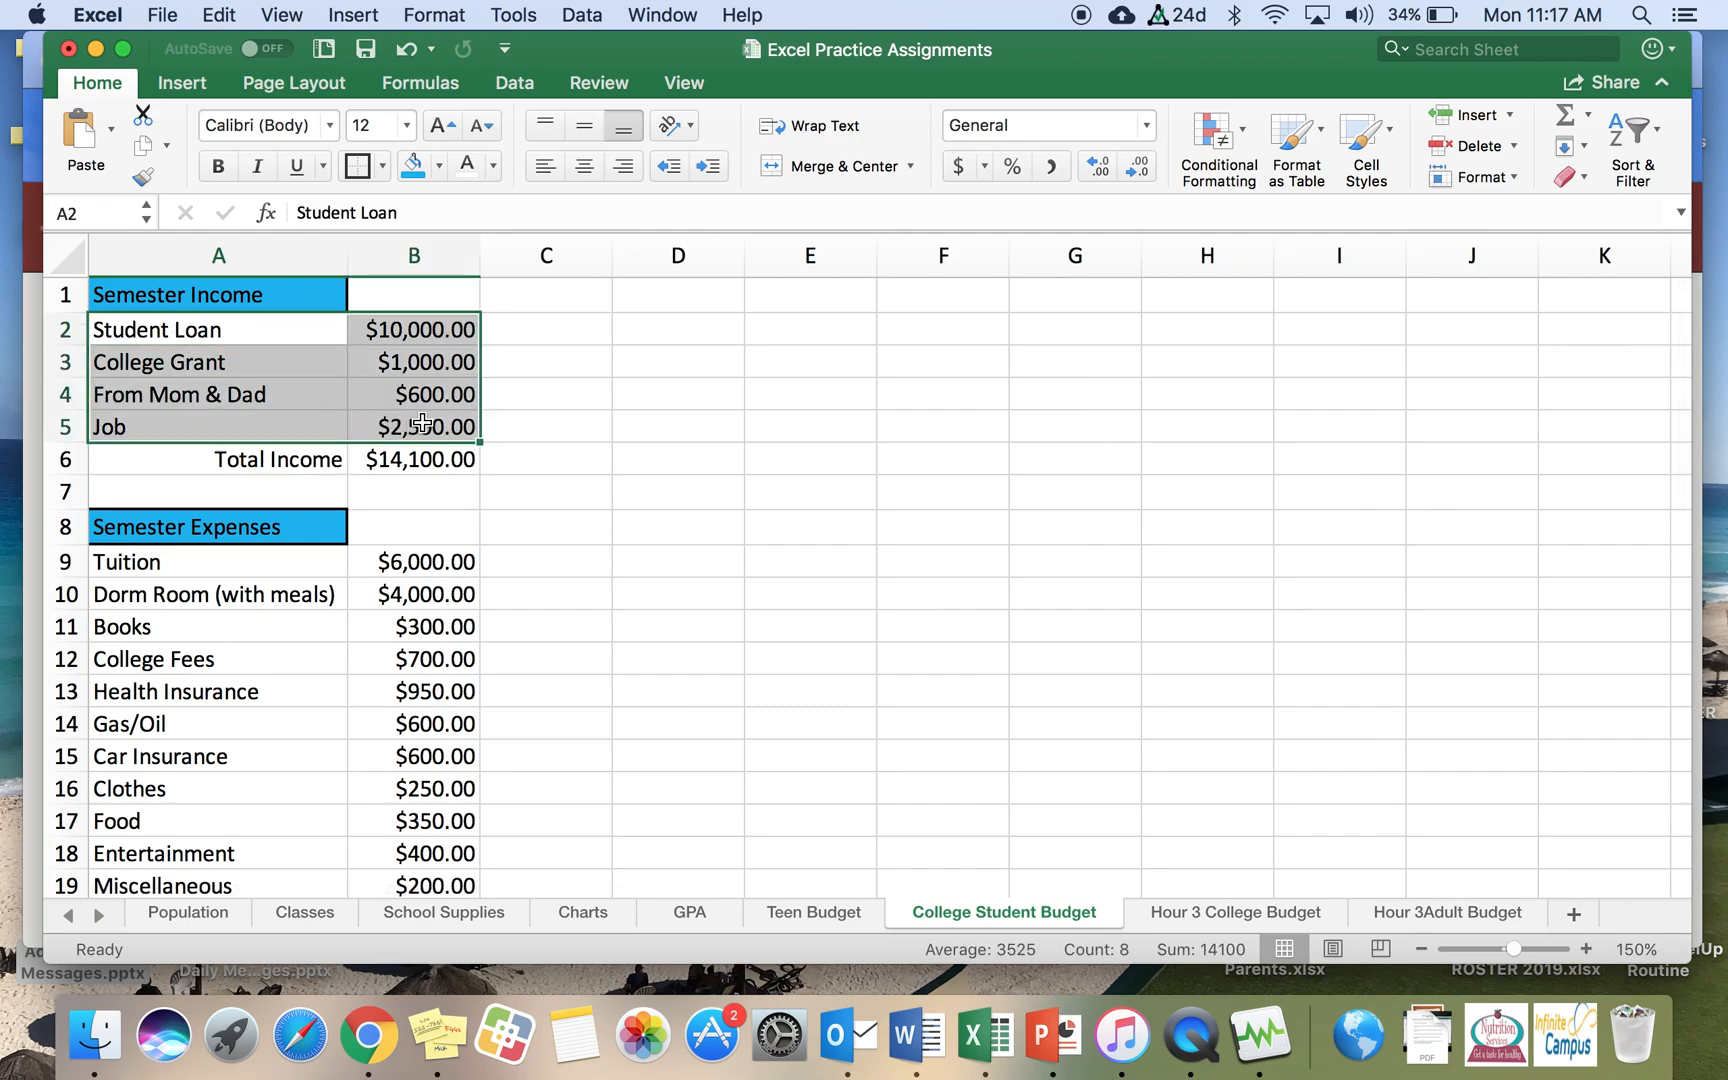
pyautogui.click(183, 84)
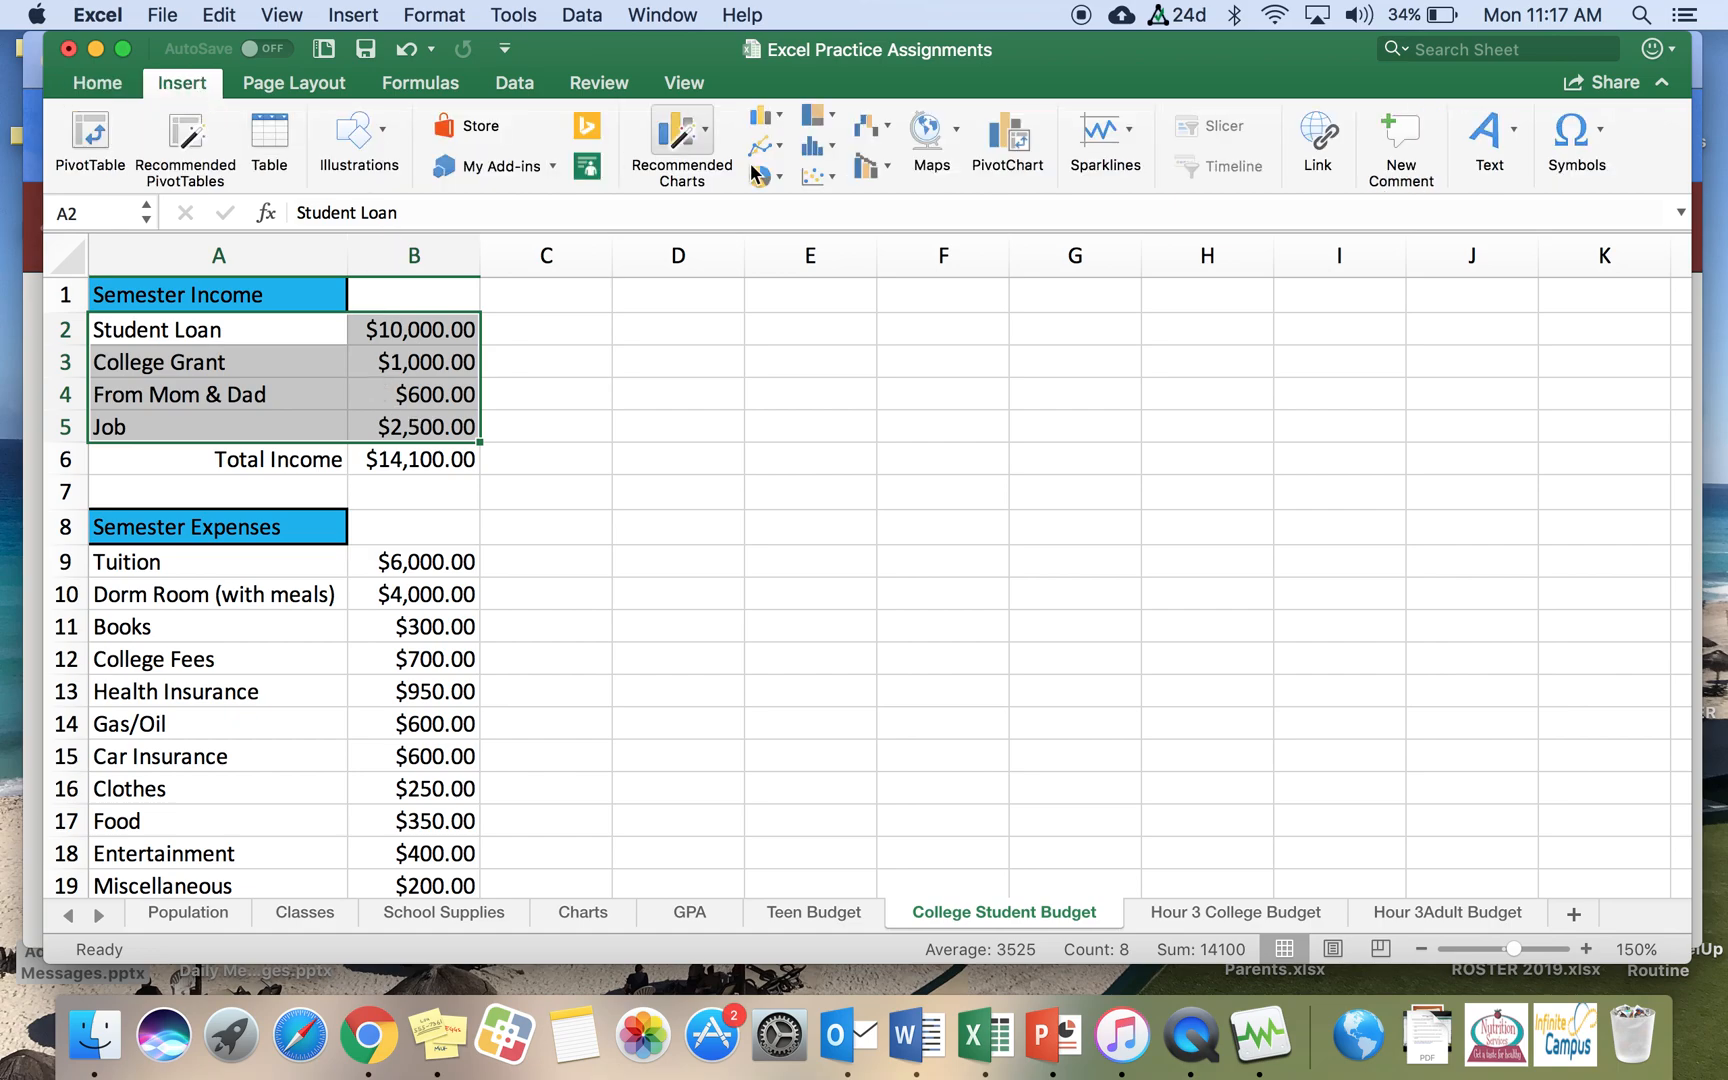
pyautogui.click(784, 177)
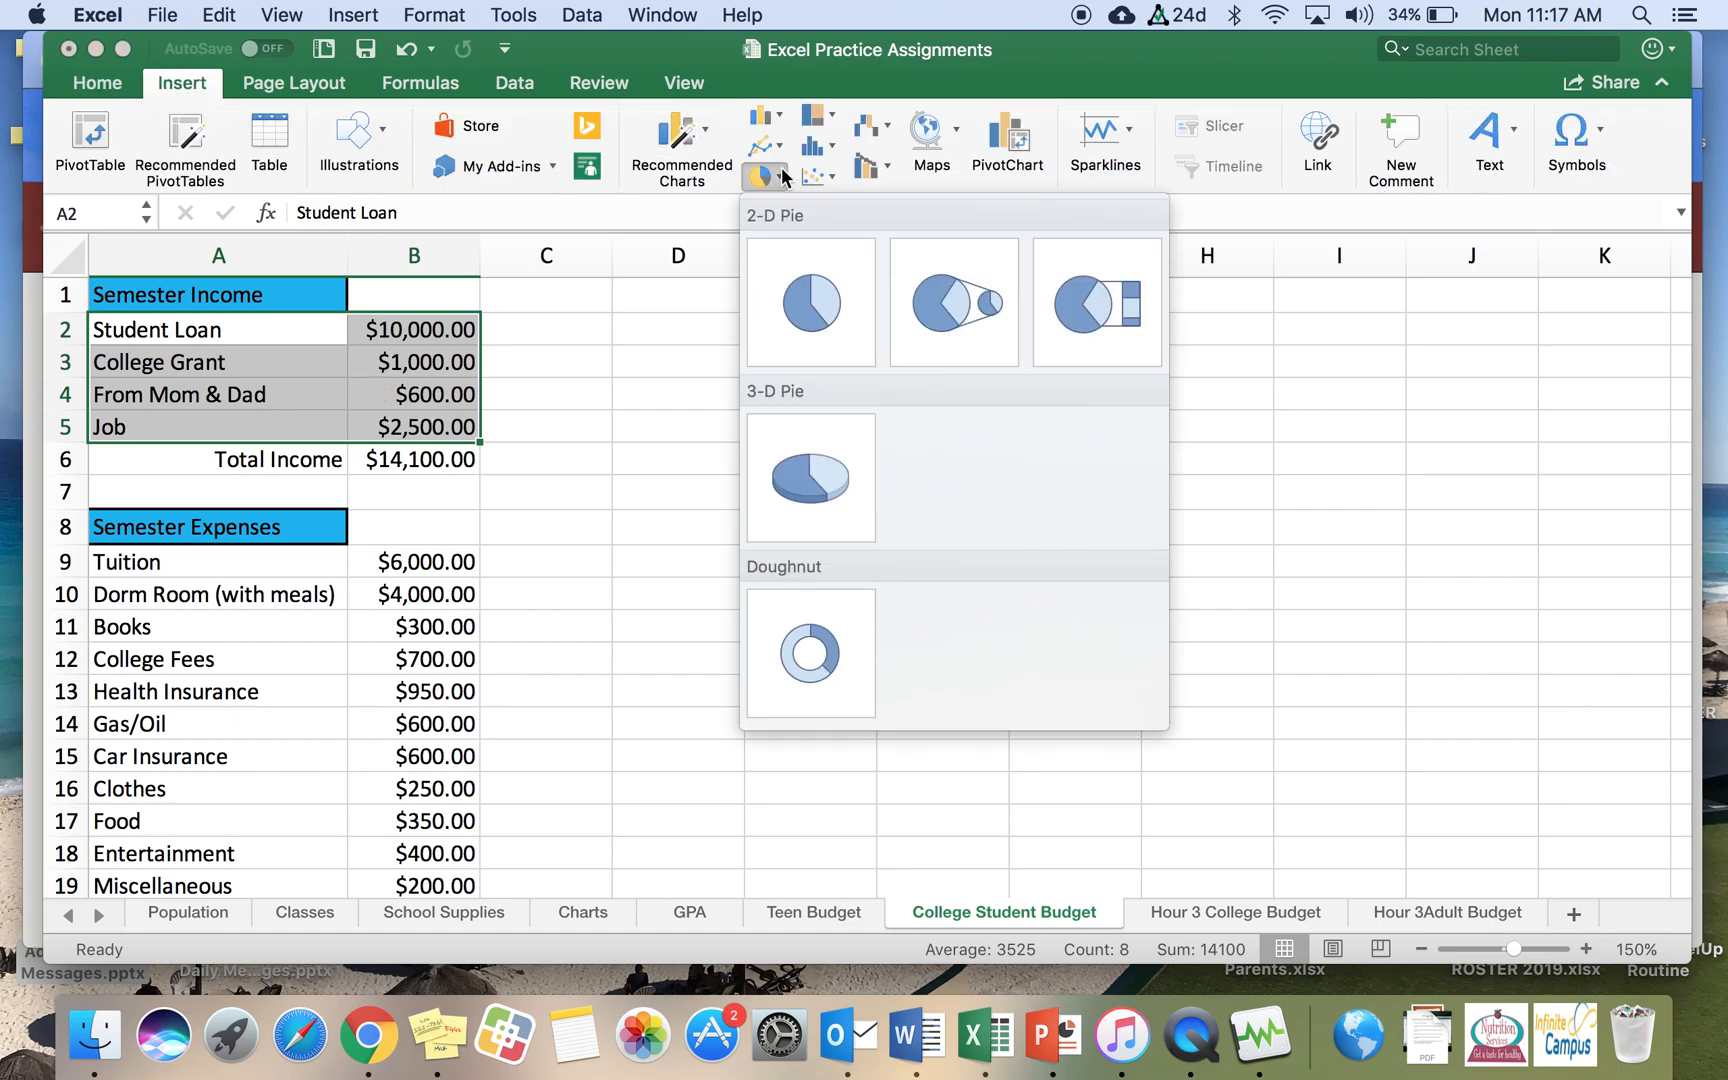
pyautogui.click(824, 454)
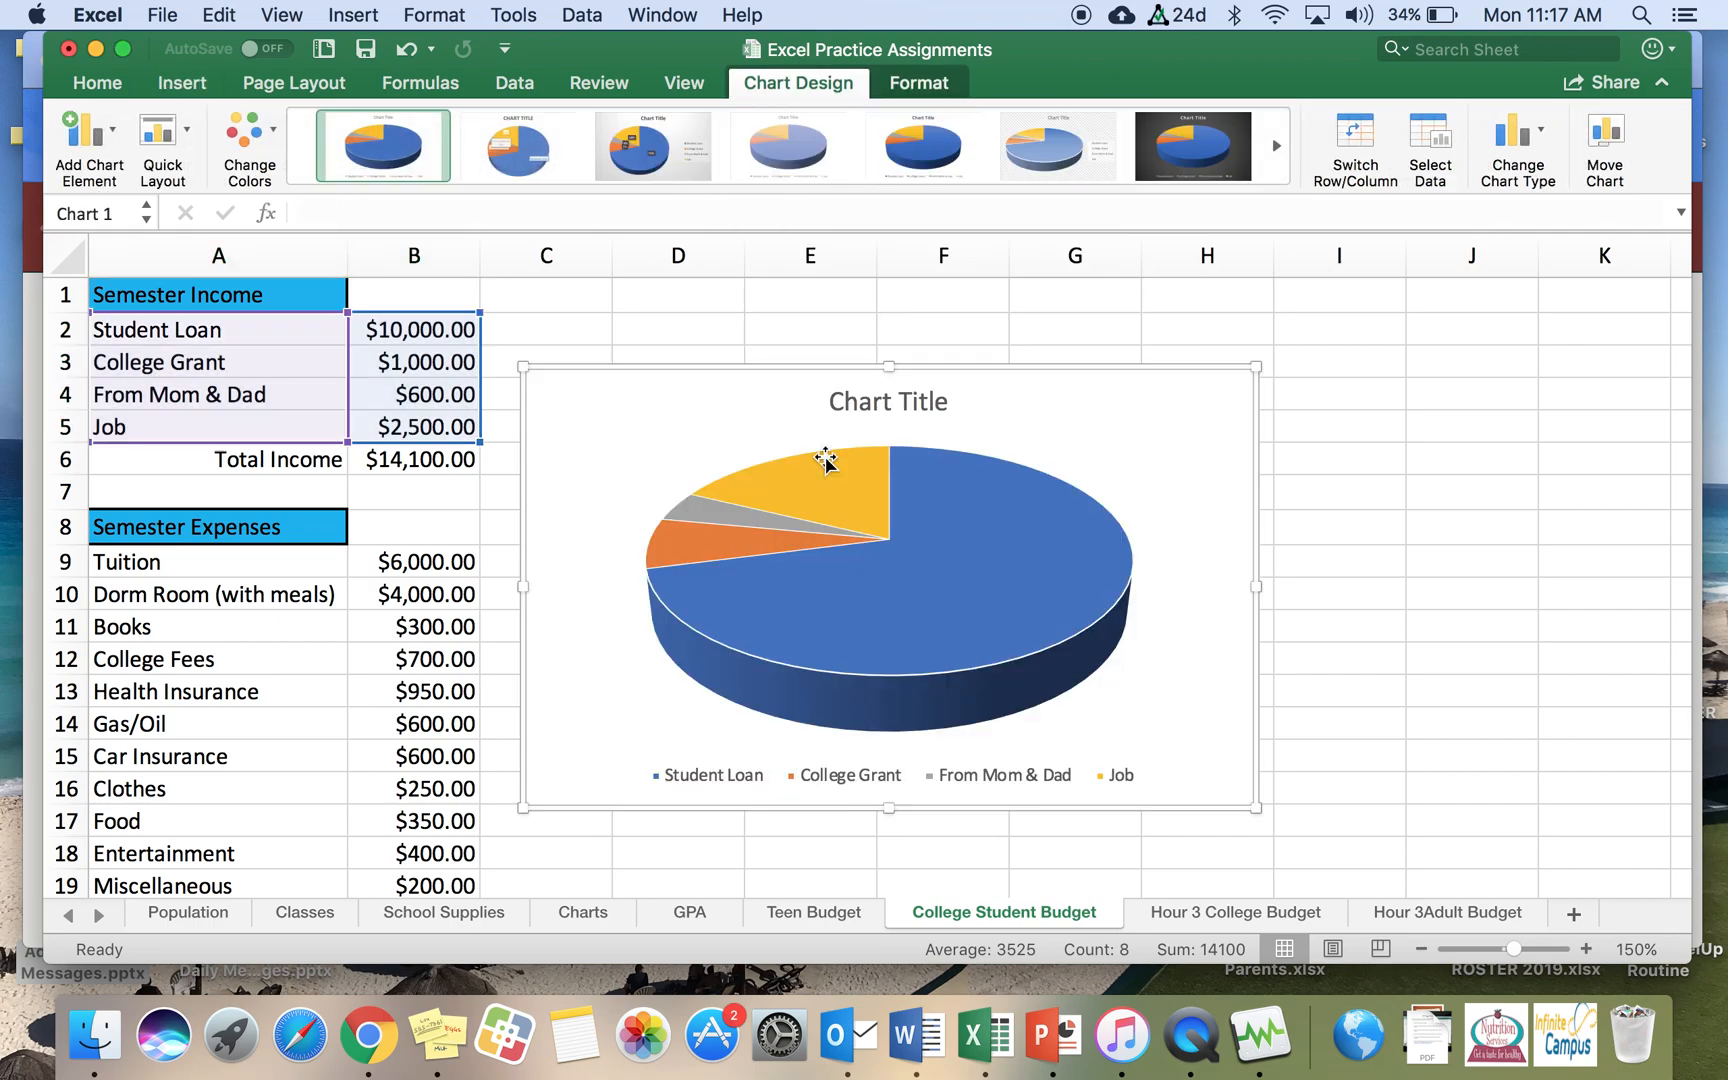
# Step: Apply the quick layout that labels each income slice with its category name and percentage
pyautogui.click(183, 137)
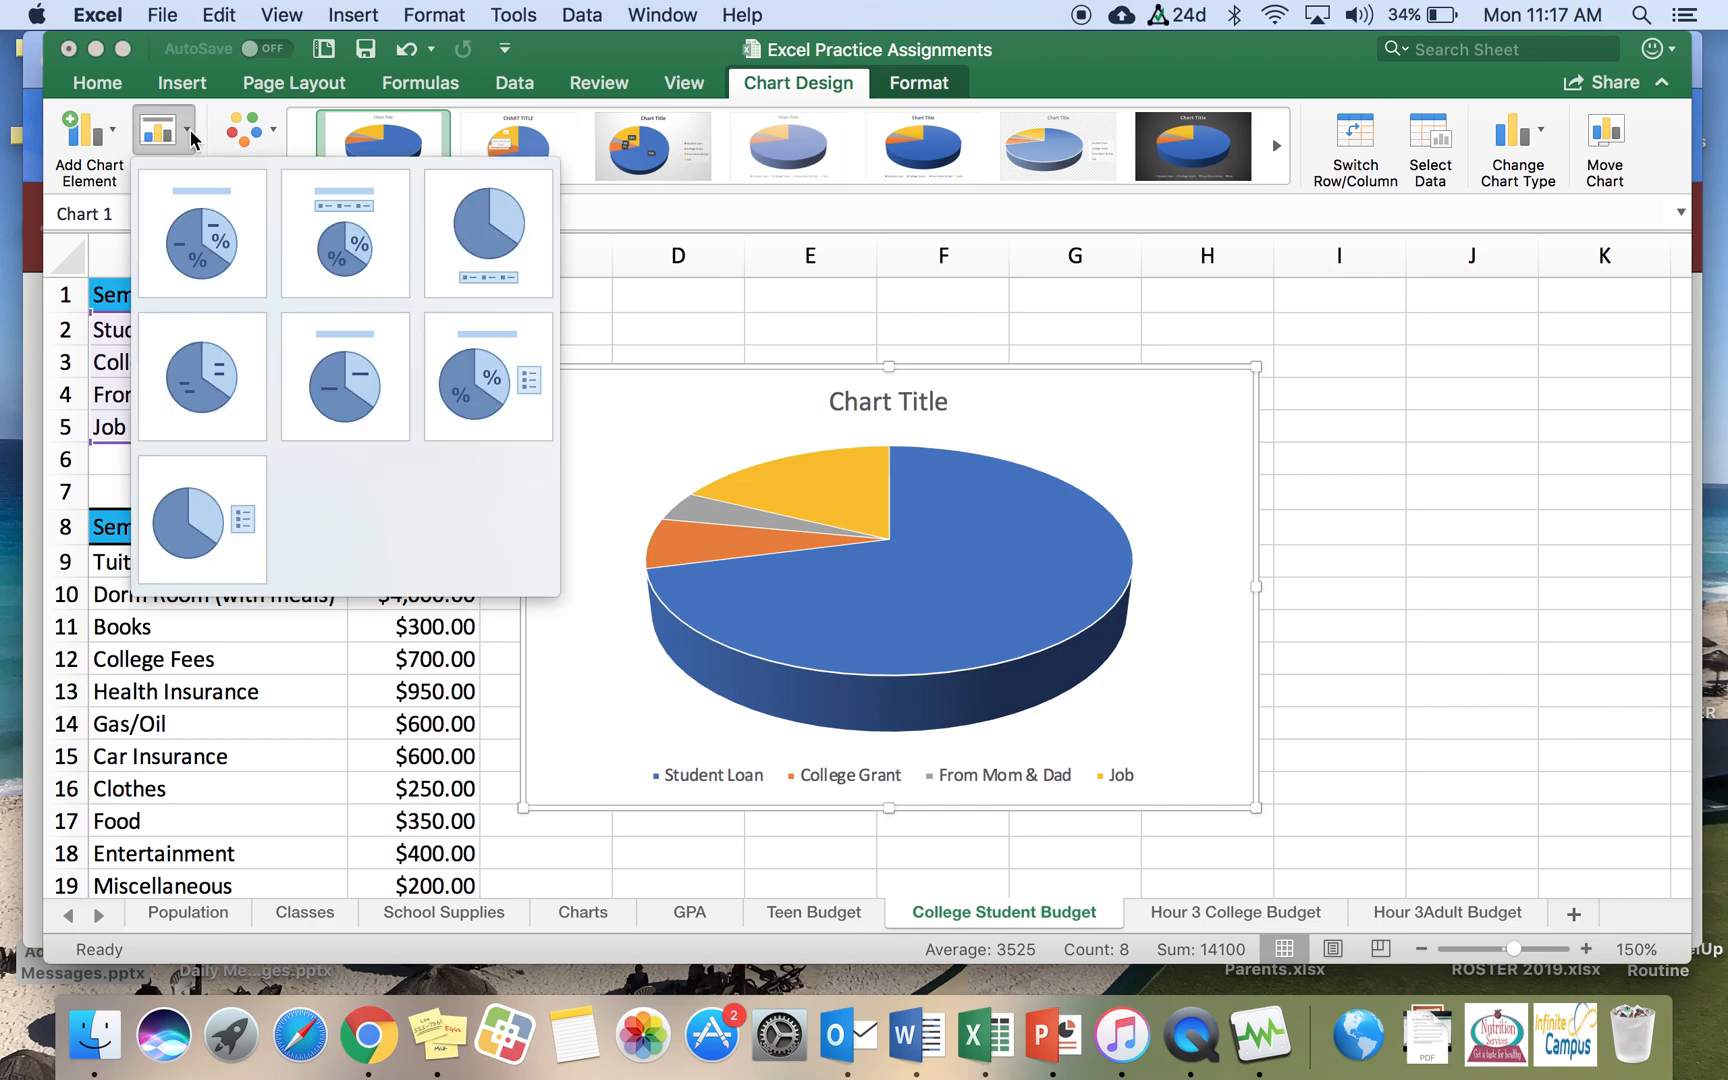
pyautogui.click(198, 262)
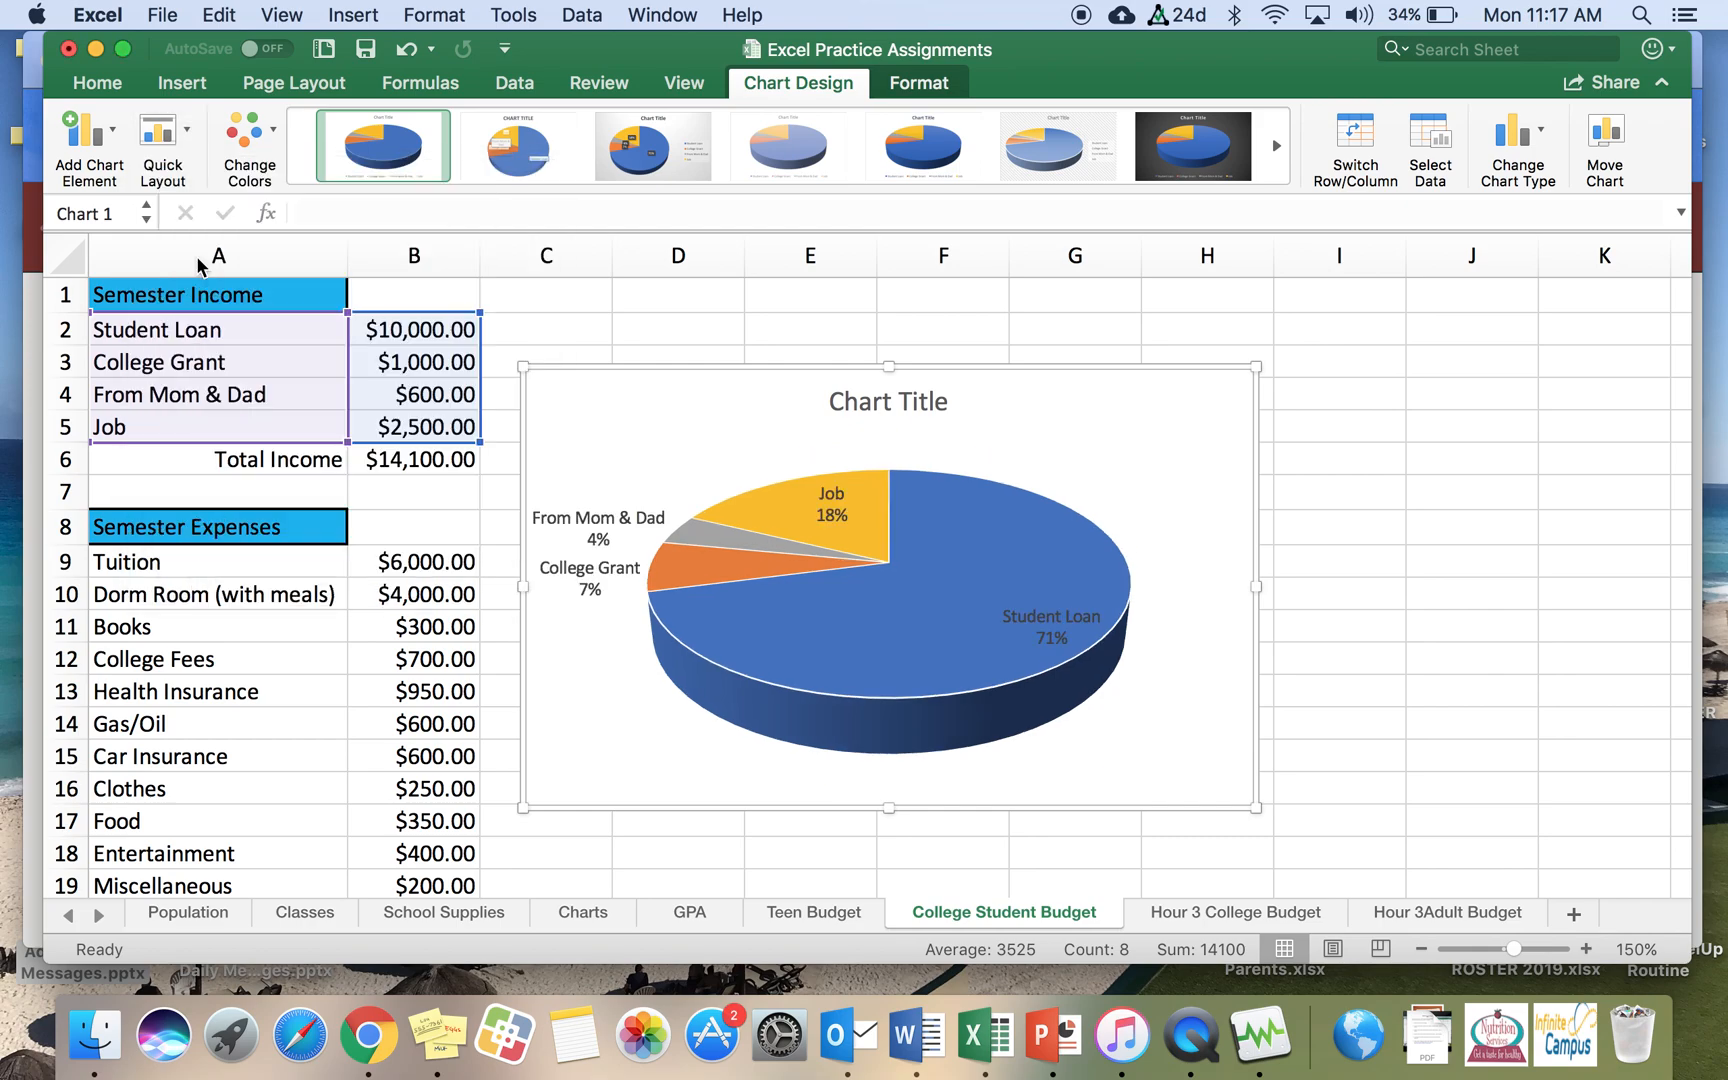
pyautogui.click(167, 132)
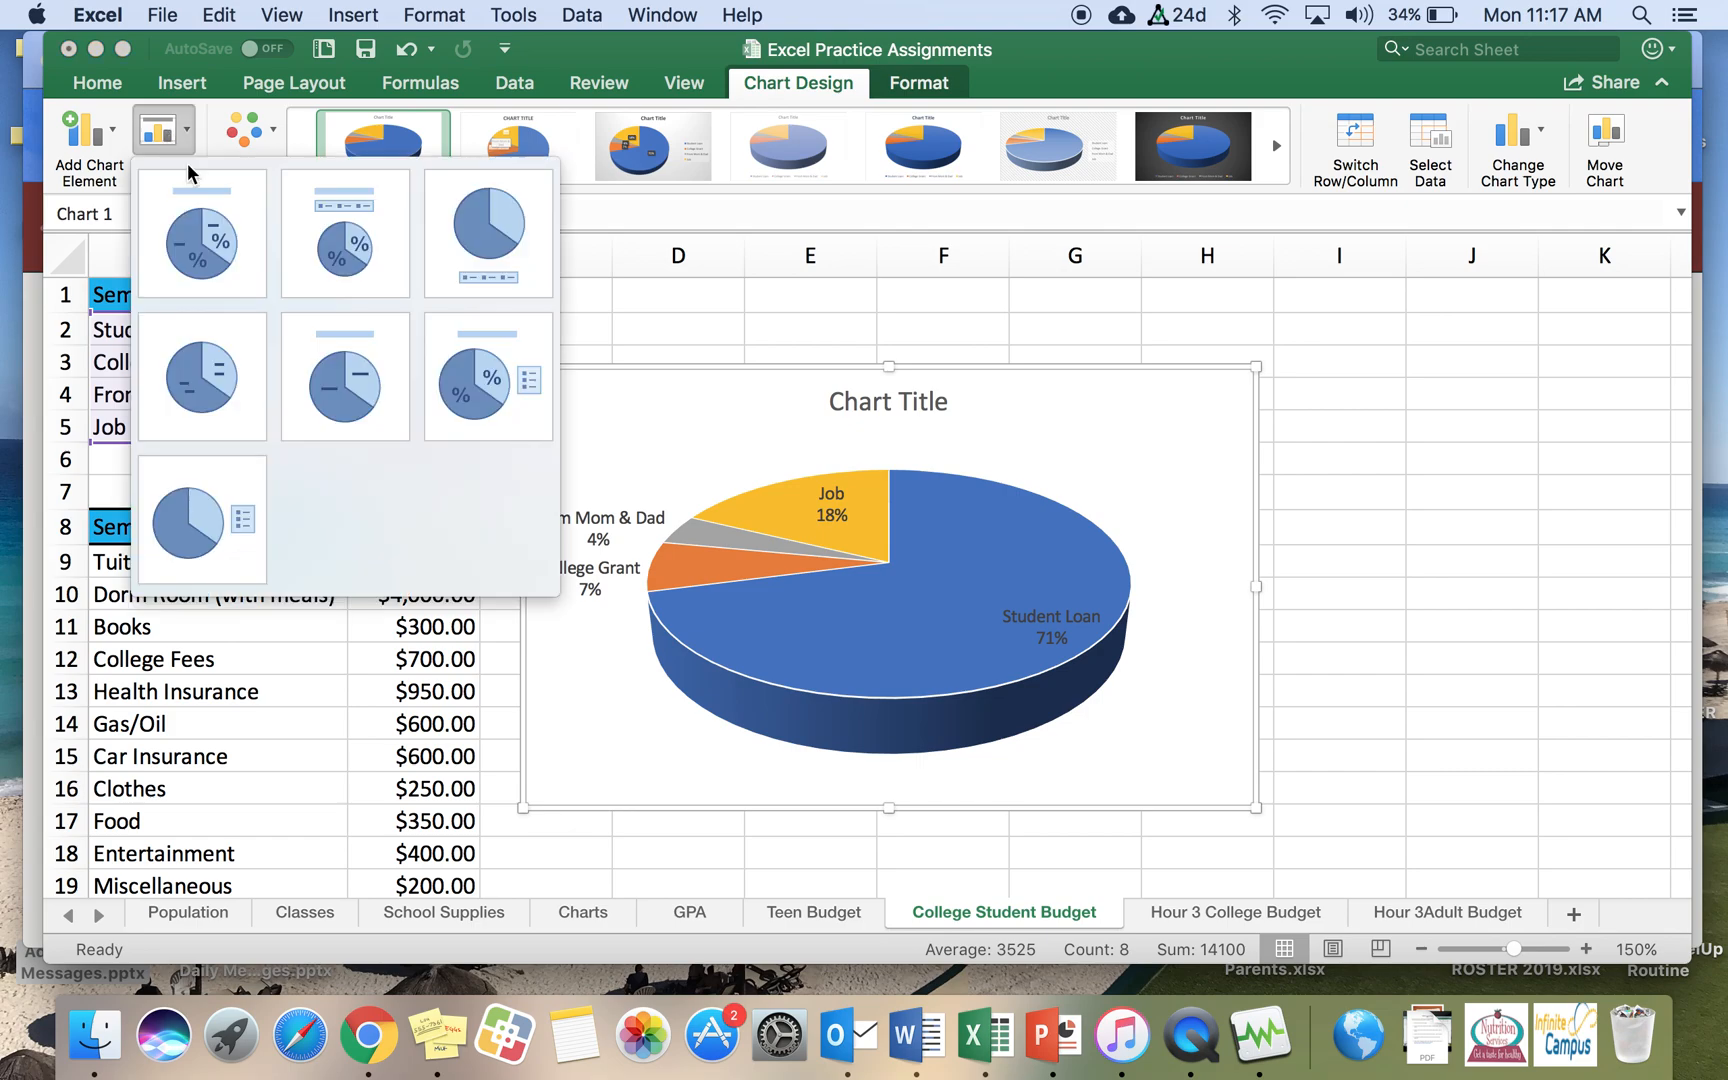
pyautogui.click(356, 265)
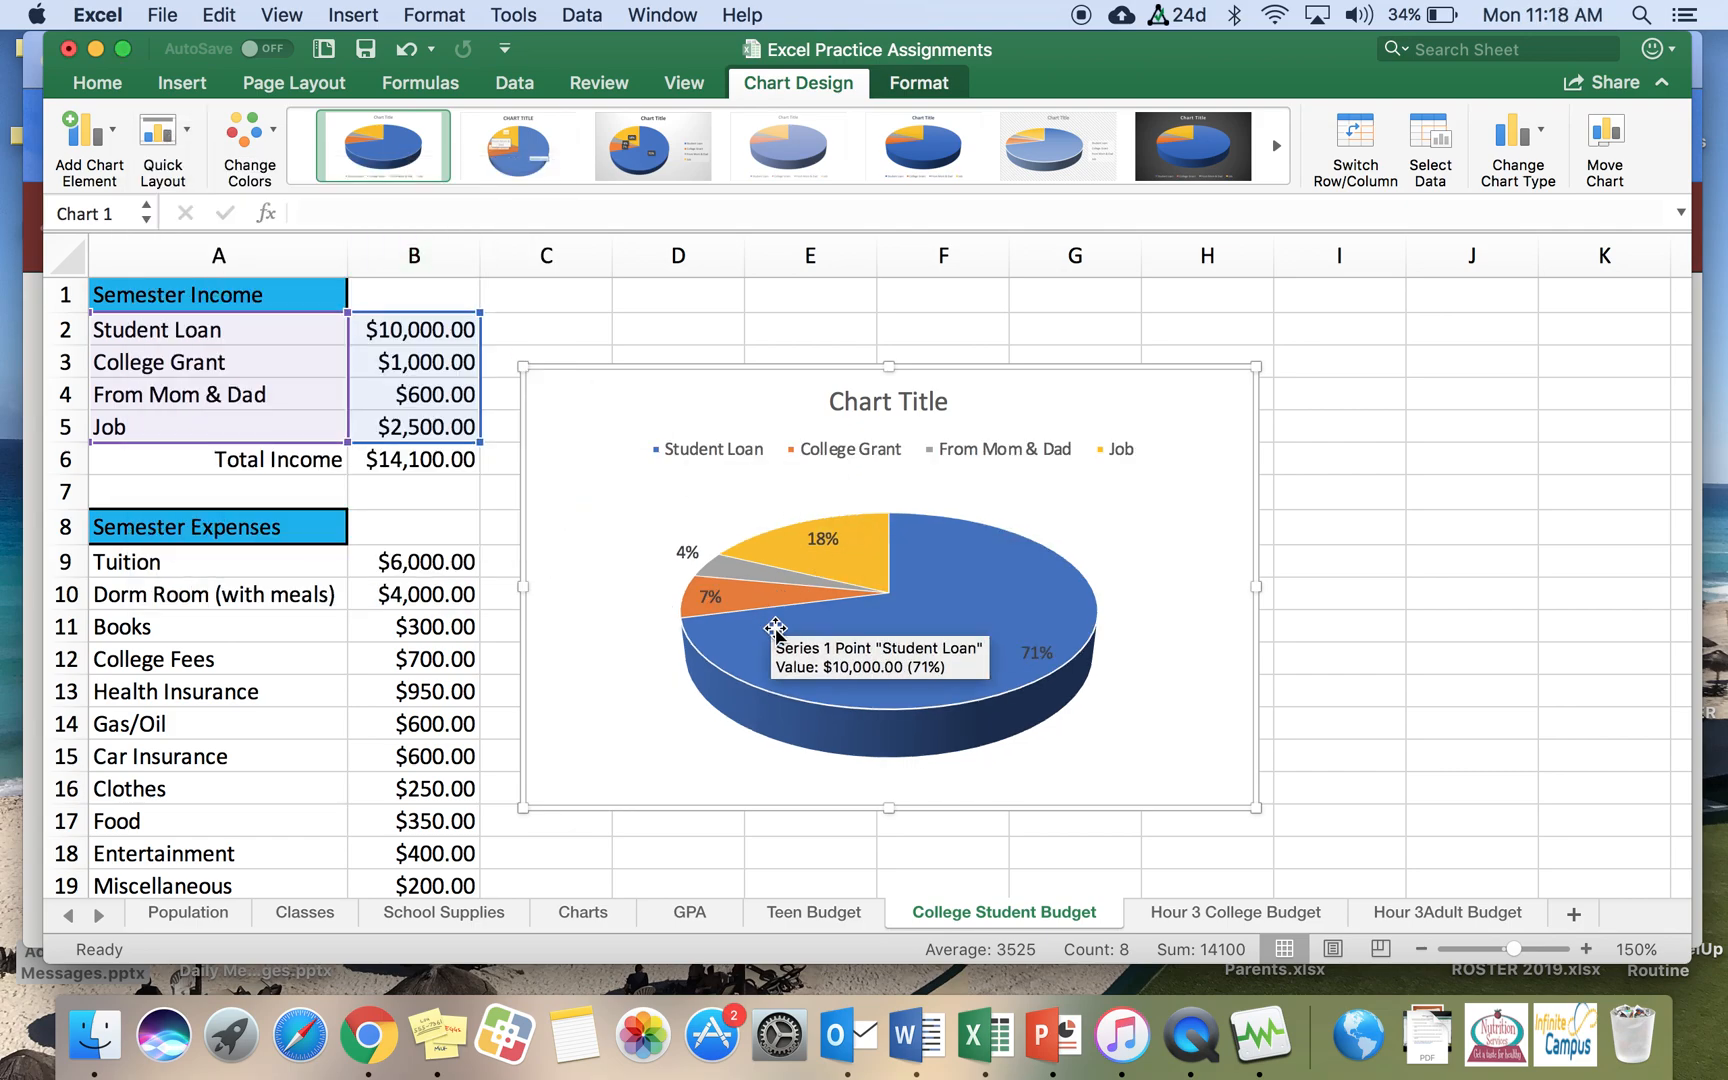
pyautogui.click(193, 130)
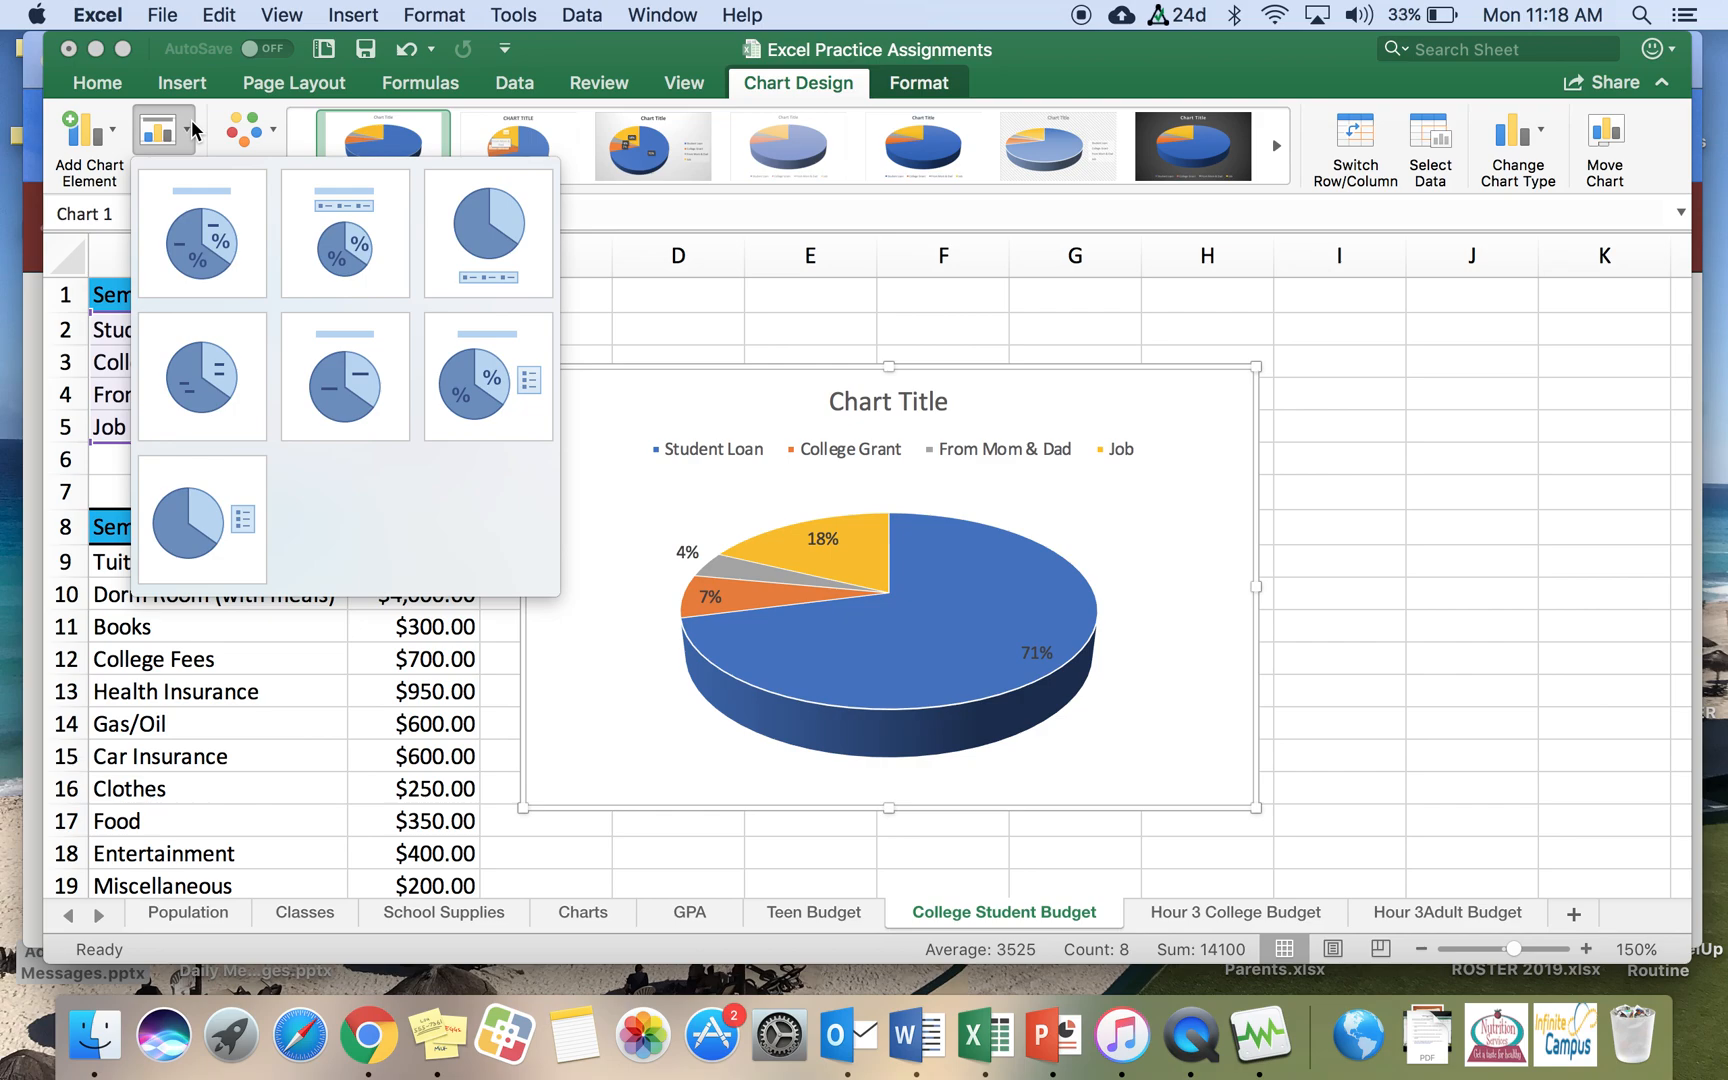
pyautogui.click(211, 262)
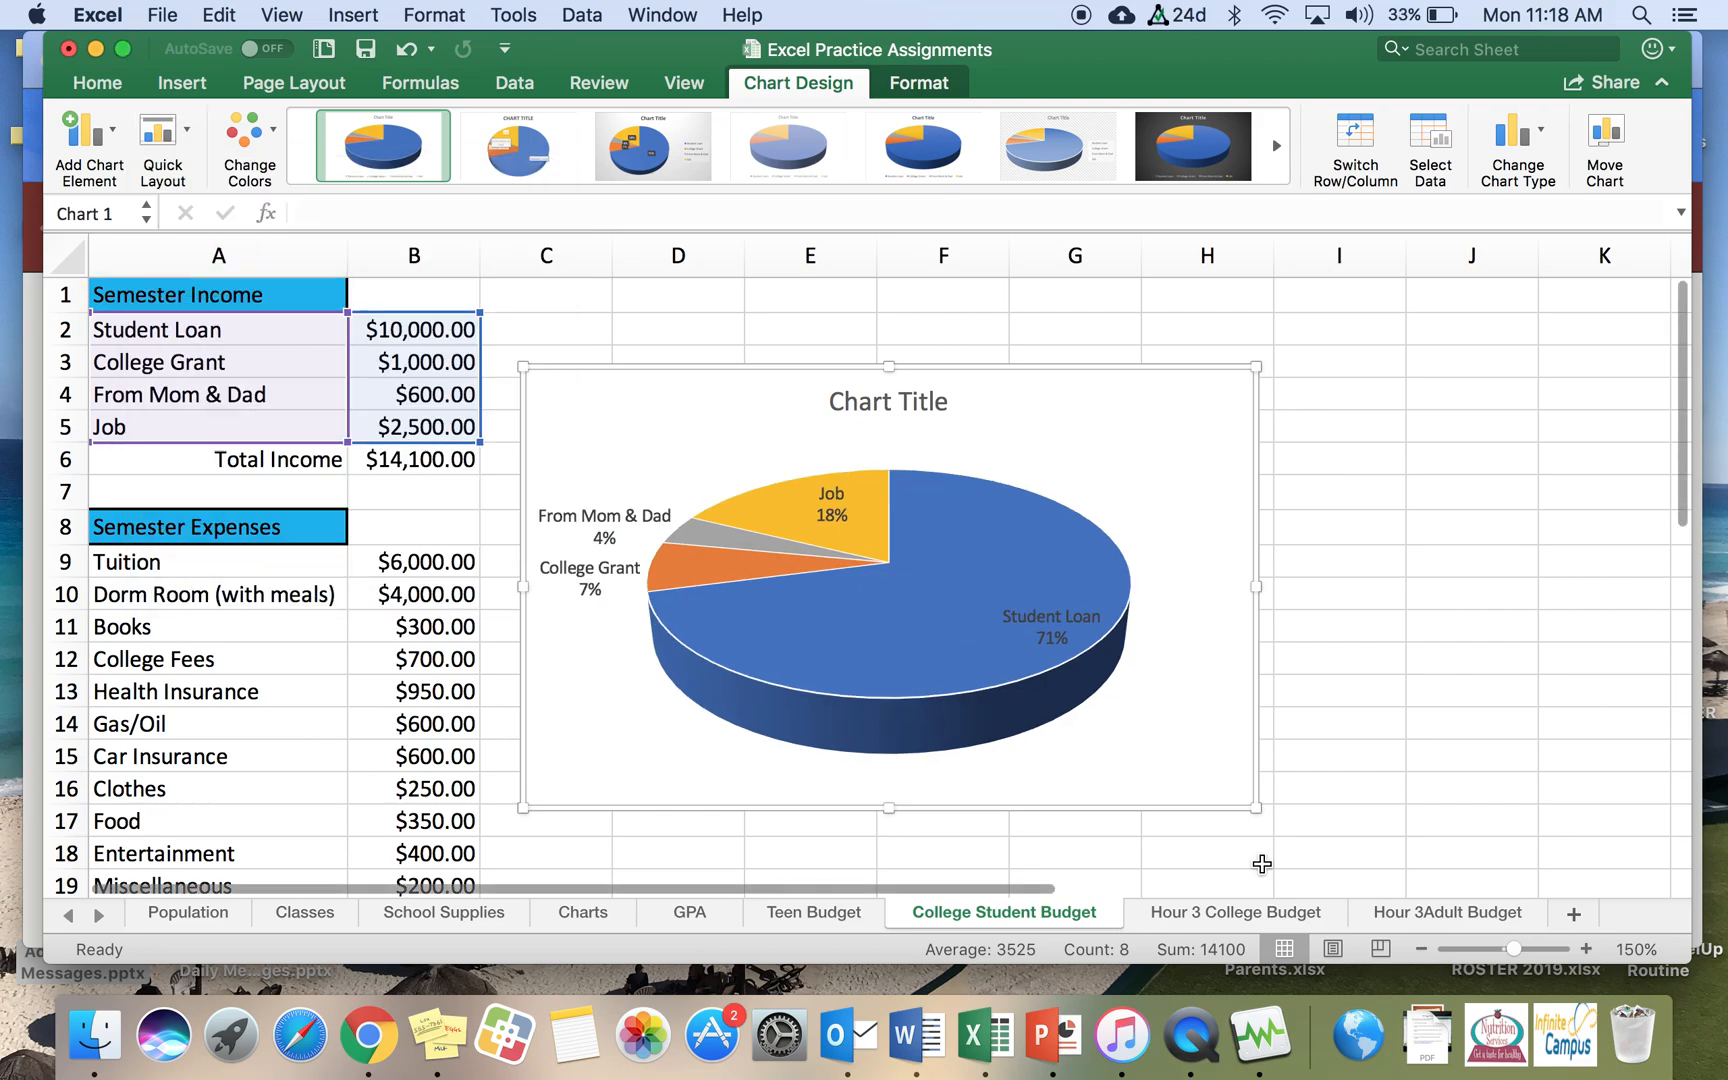
# Step: Rename the income chart's title to 'Semester Income' and close the title formatting pane
pyautogui.click(879, 401)
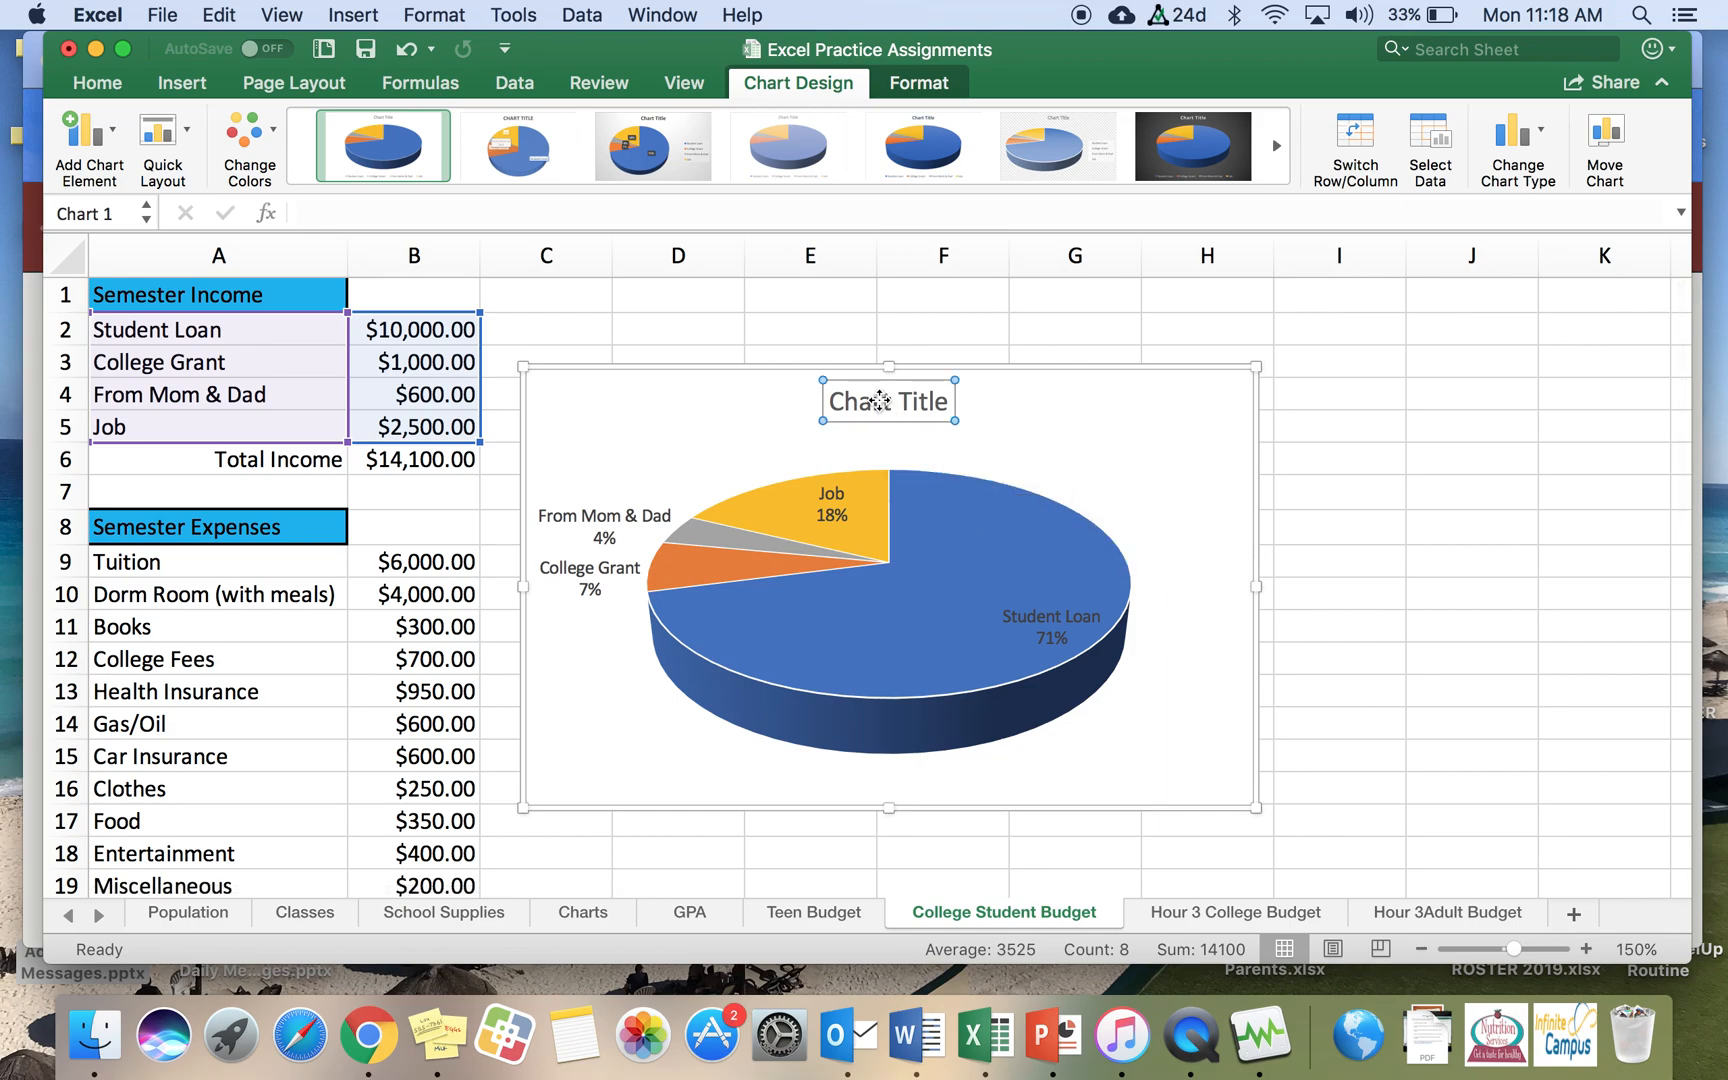
pyautogui.doubleClick(866, 400)
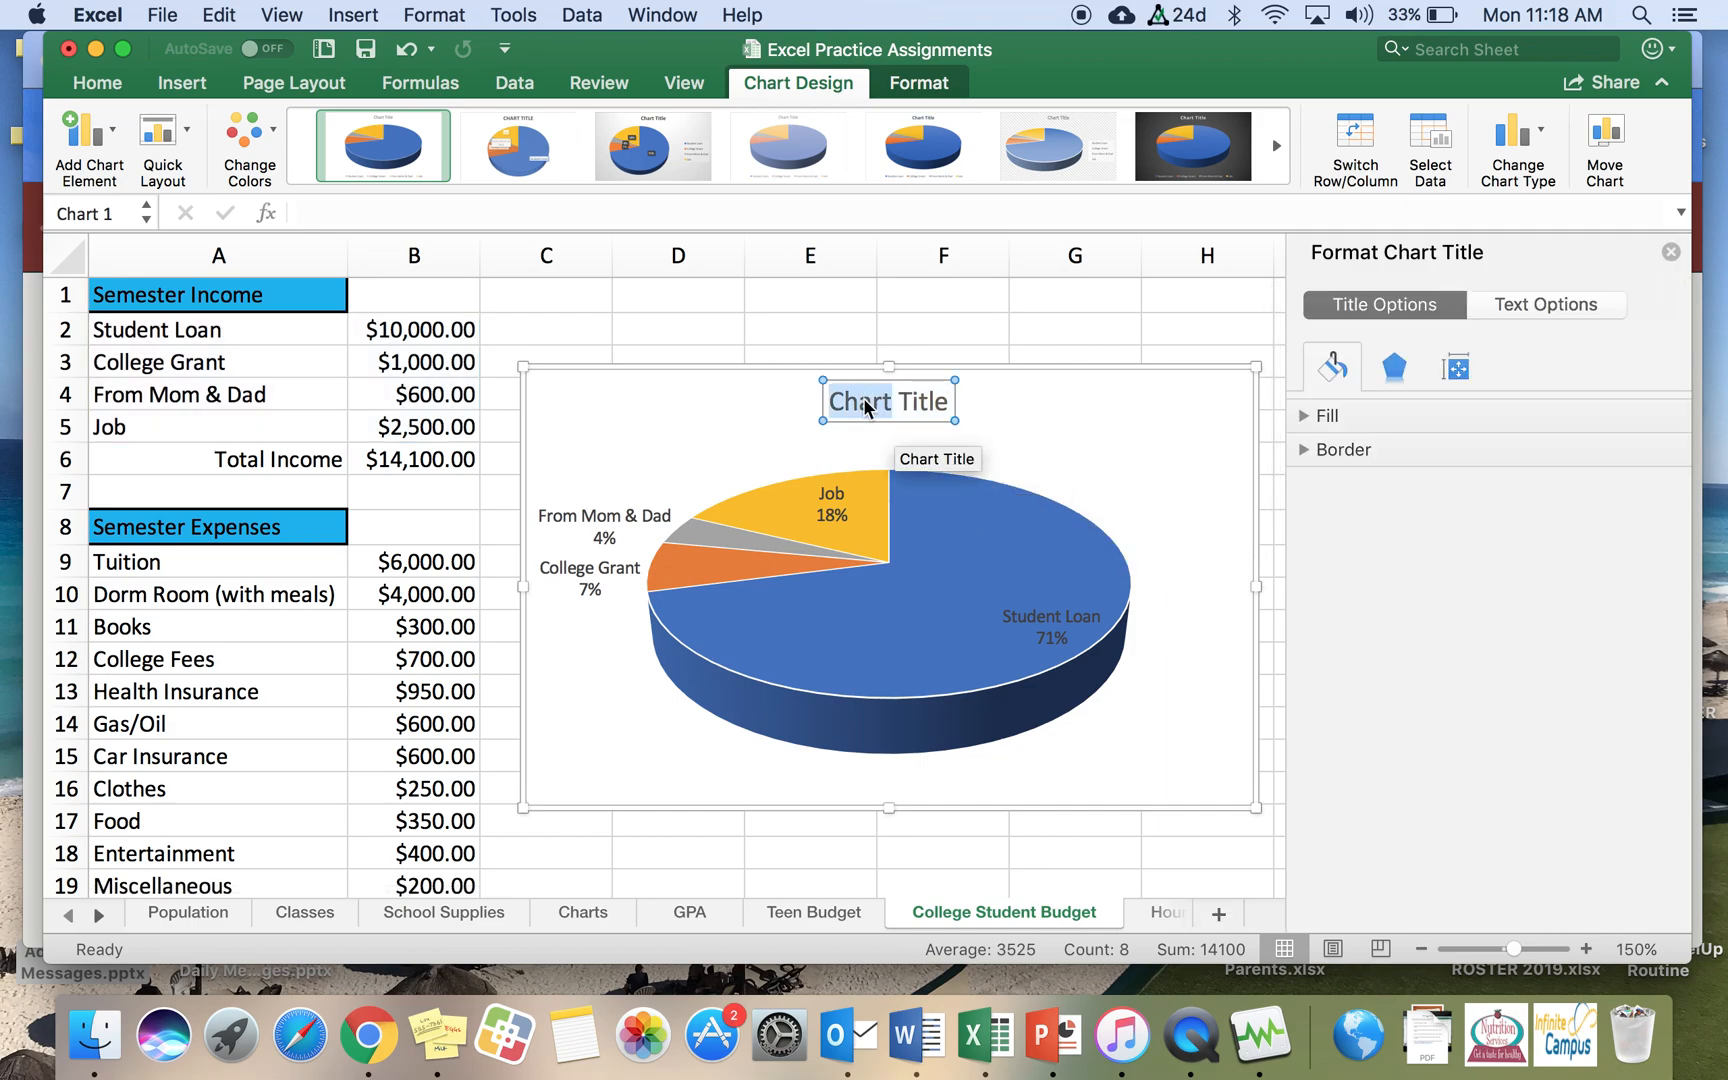
pyautogui.tripleClick(866, 402)
pyautogui.write('Se')
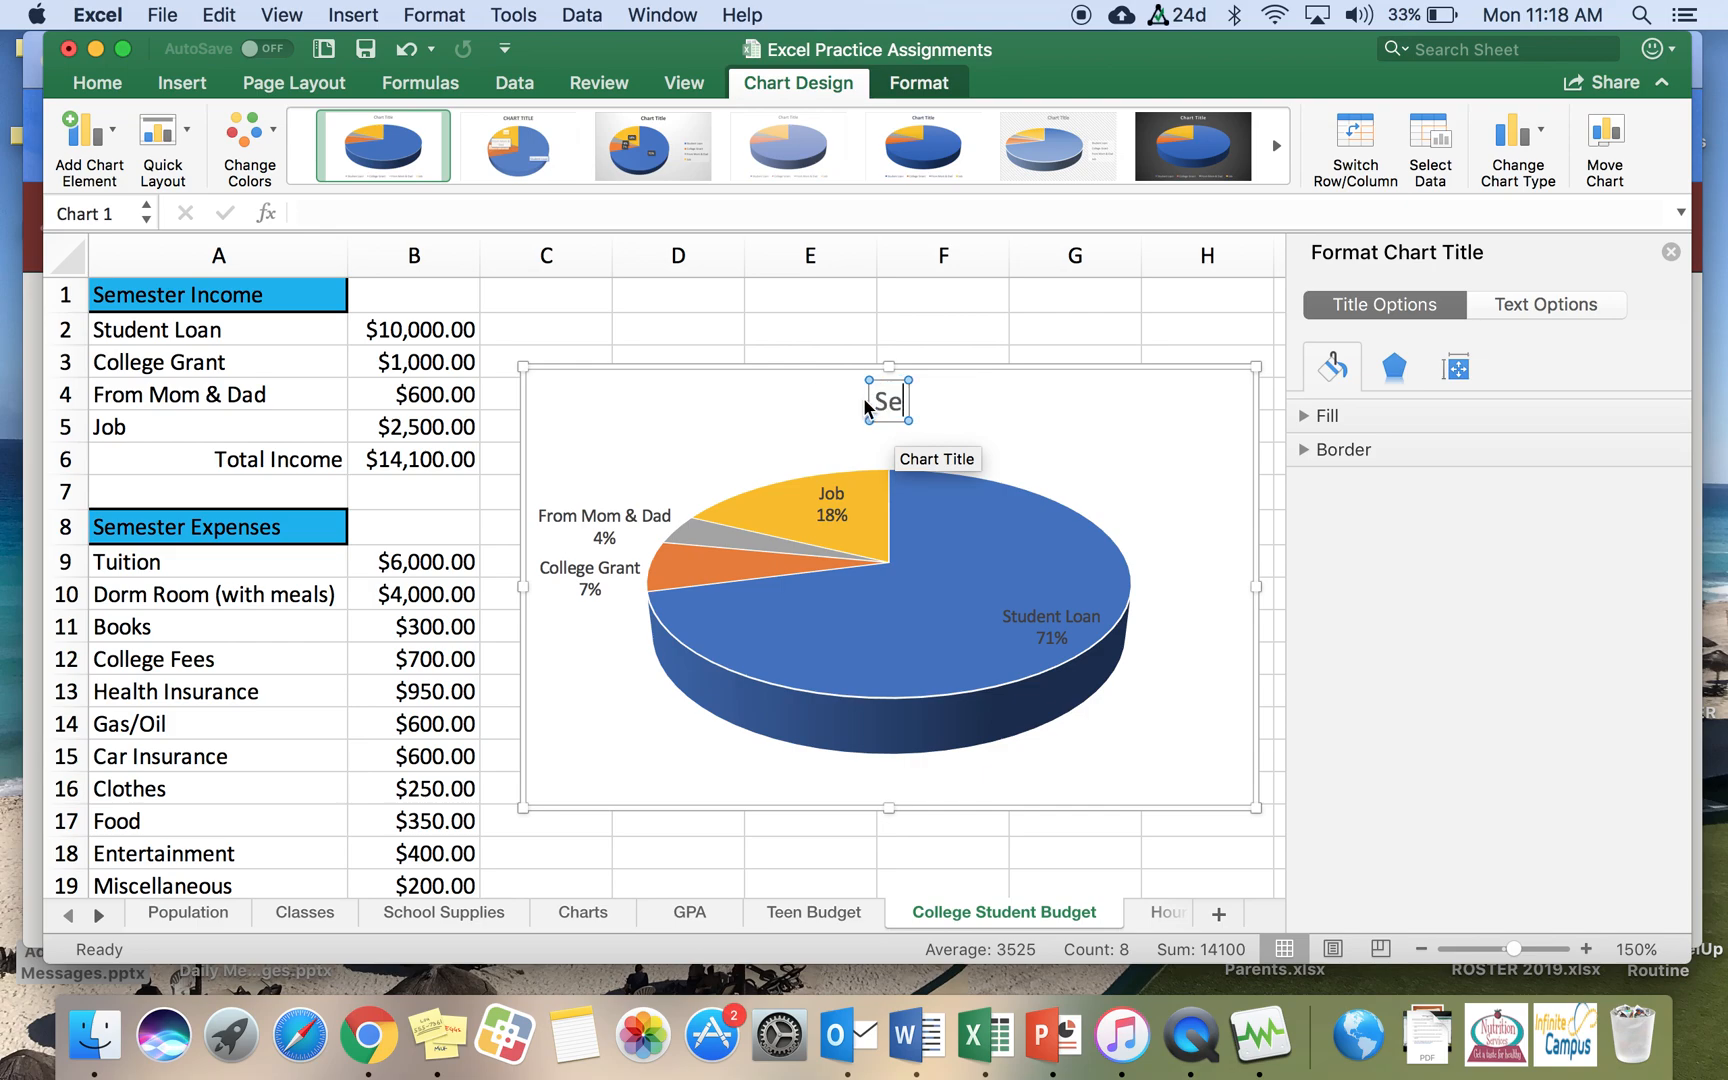
pyautogui.write('mester Income')
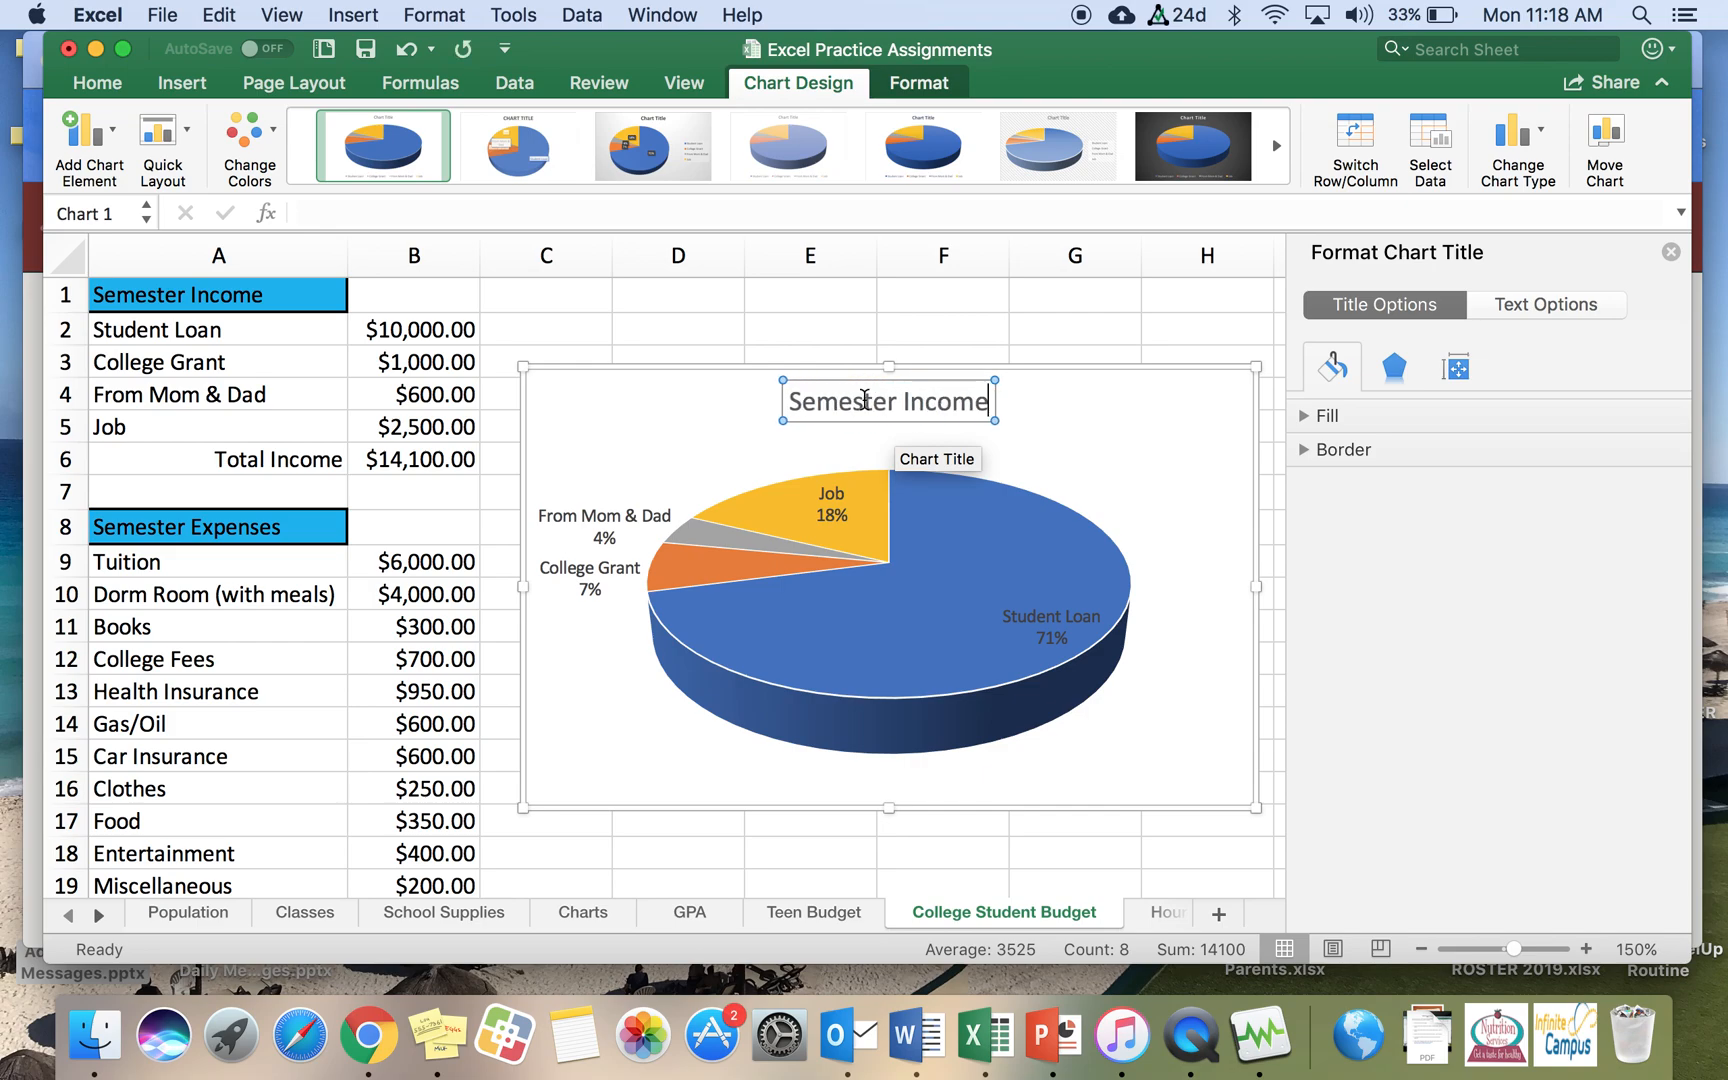
pyautogui.click(1671, 252)
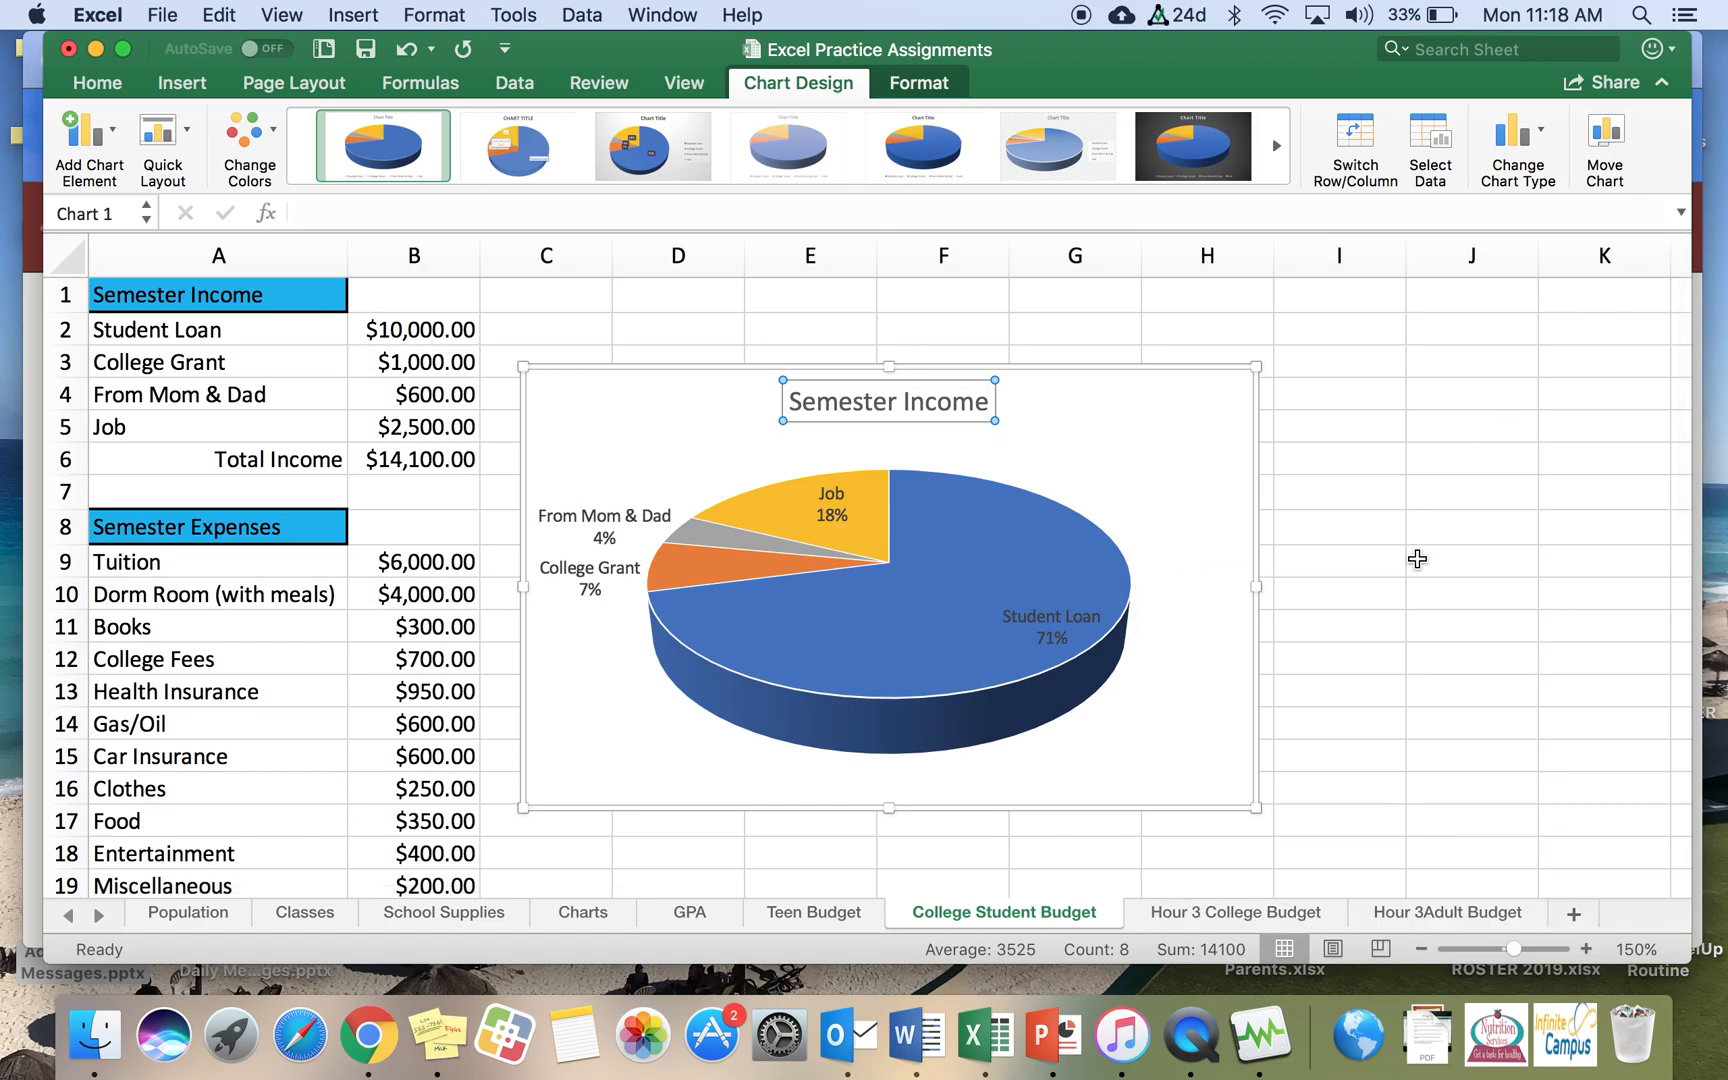
# Step: Select the expense items and amounts in A9:B19 and insert a 3-D pie chart
pyautogui.scroll(-5, 1418, 559)
pyautogui.click(950, 572)
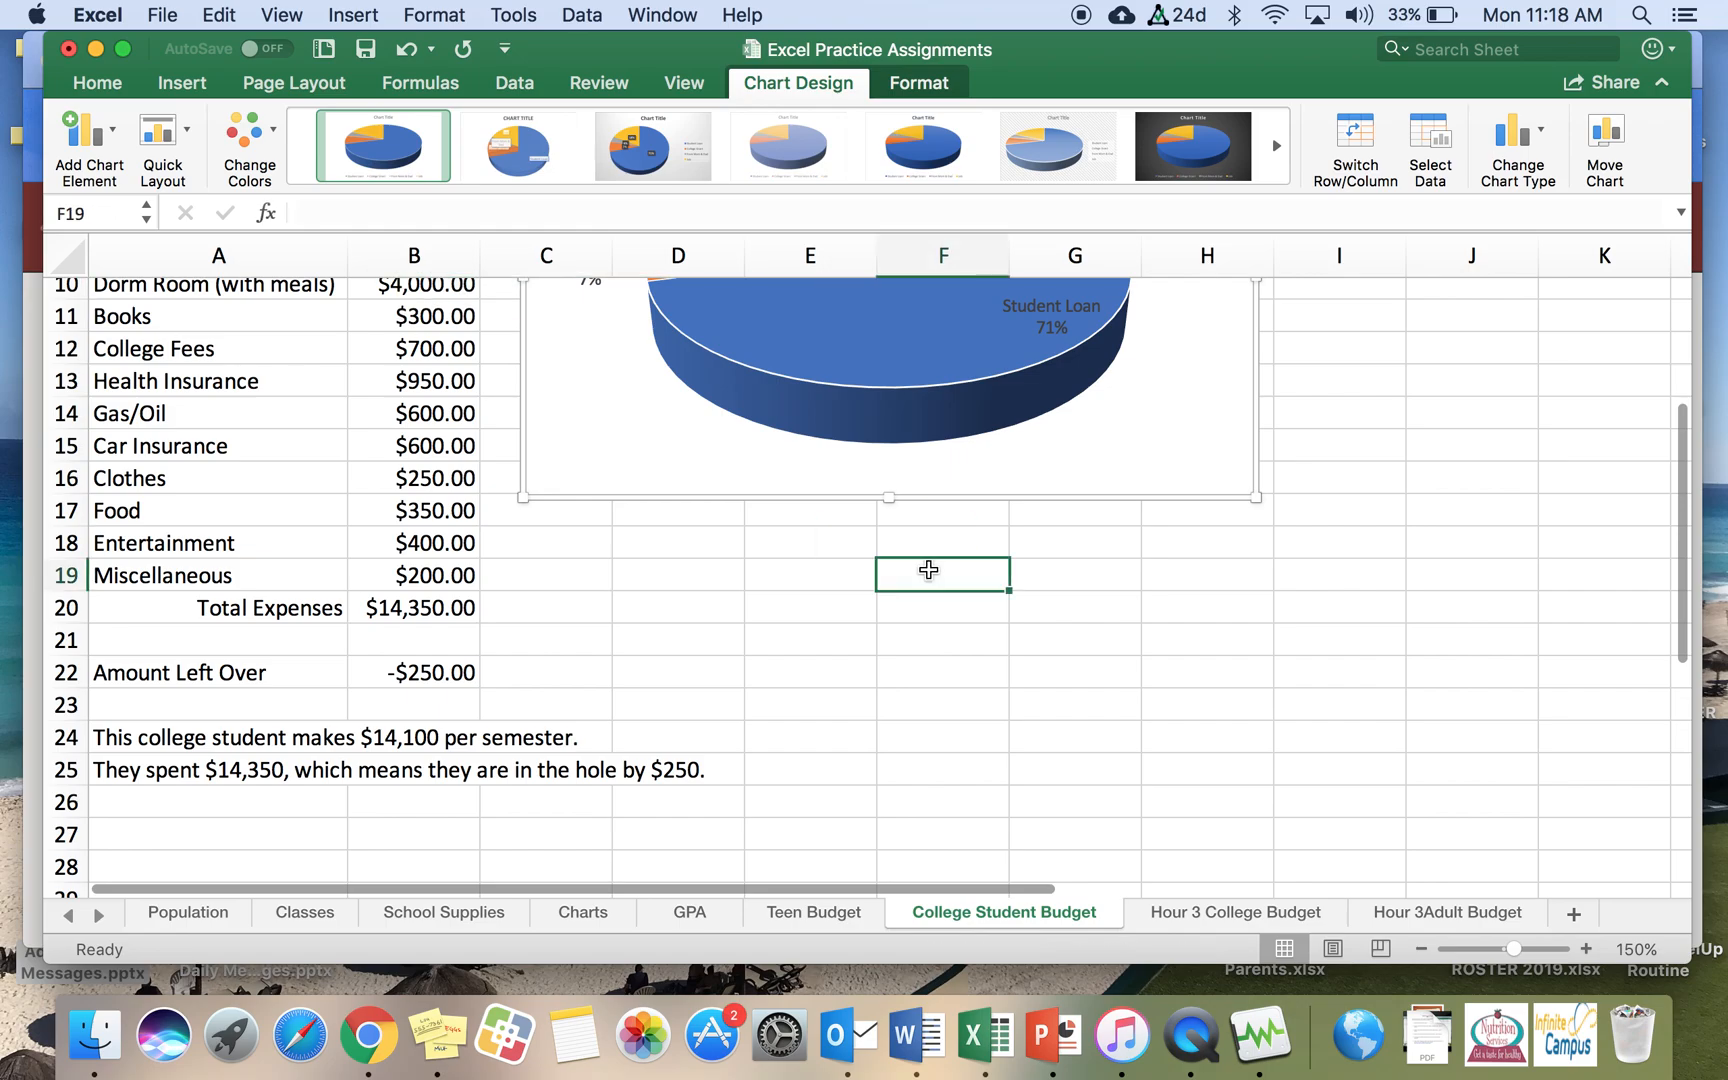
pyautogui.scroll(2, 427, 400)
pyautogui.moveTo(243, 380); pyautogui.dragTo(455, 708)
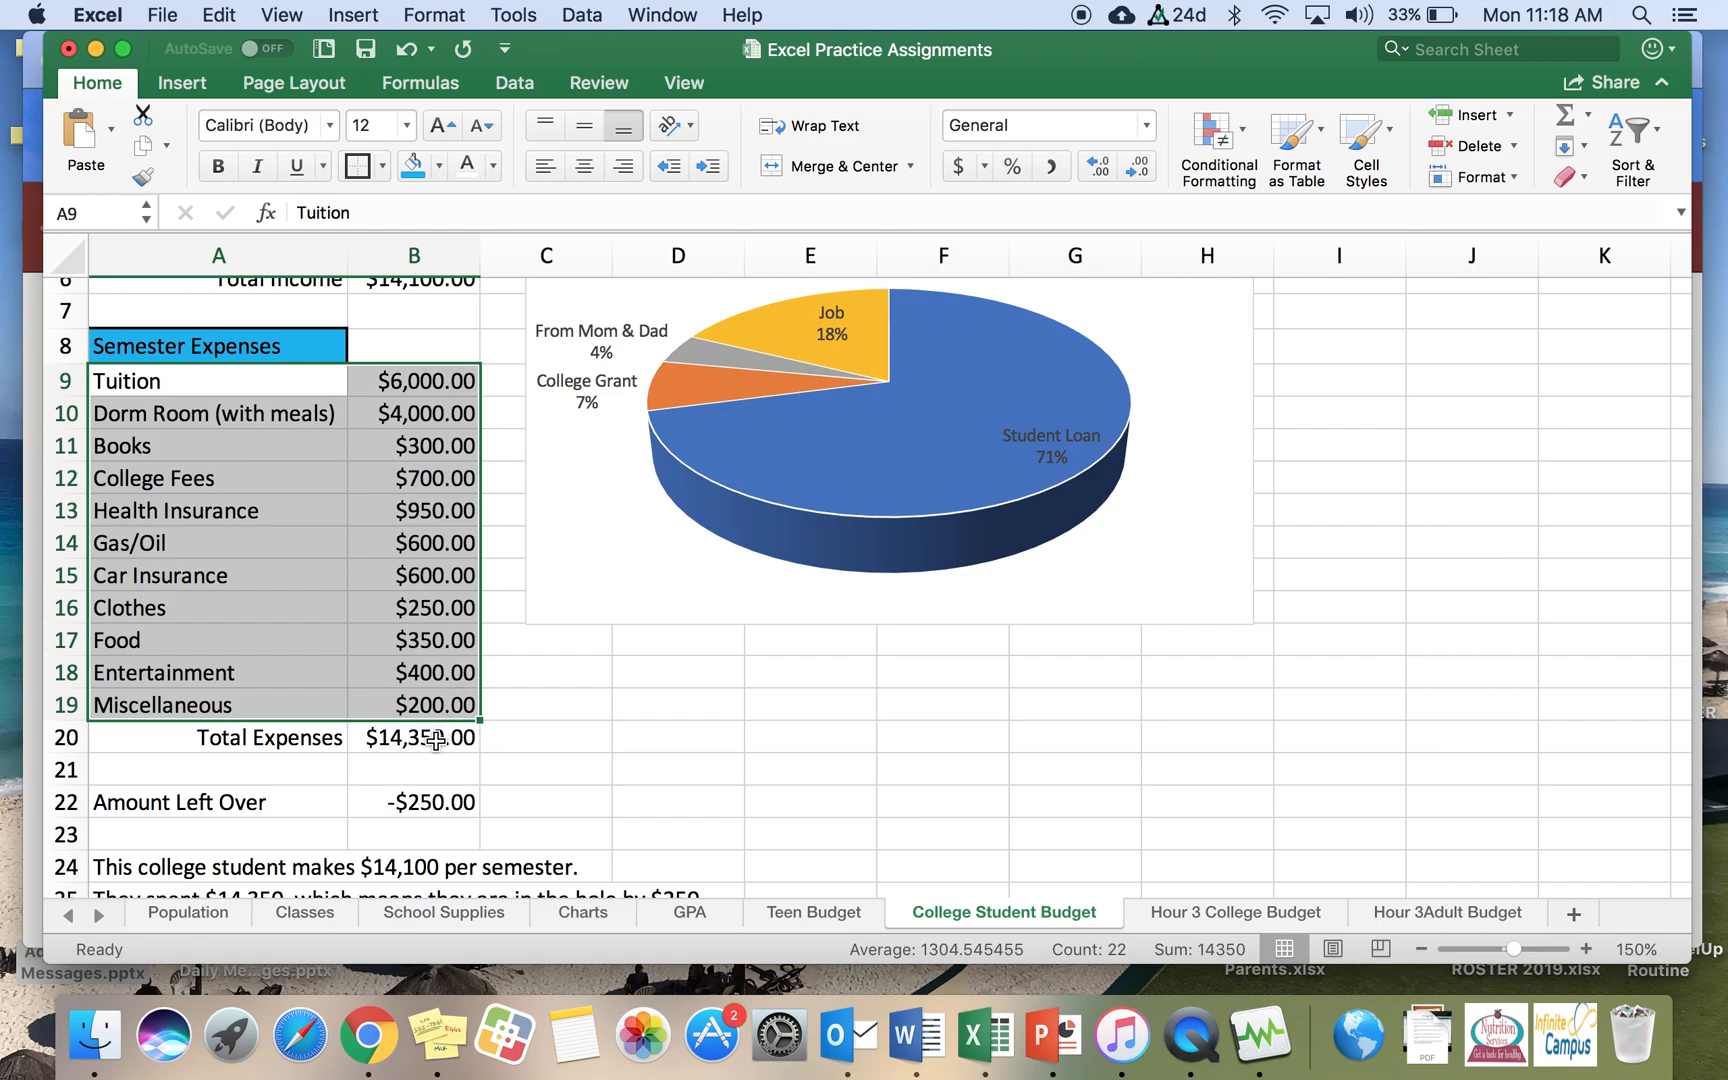
pyautogui.click(181, 88)
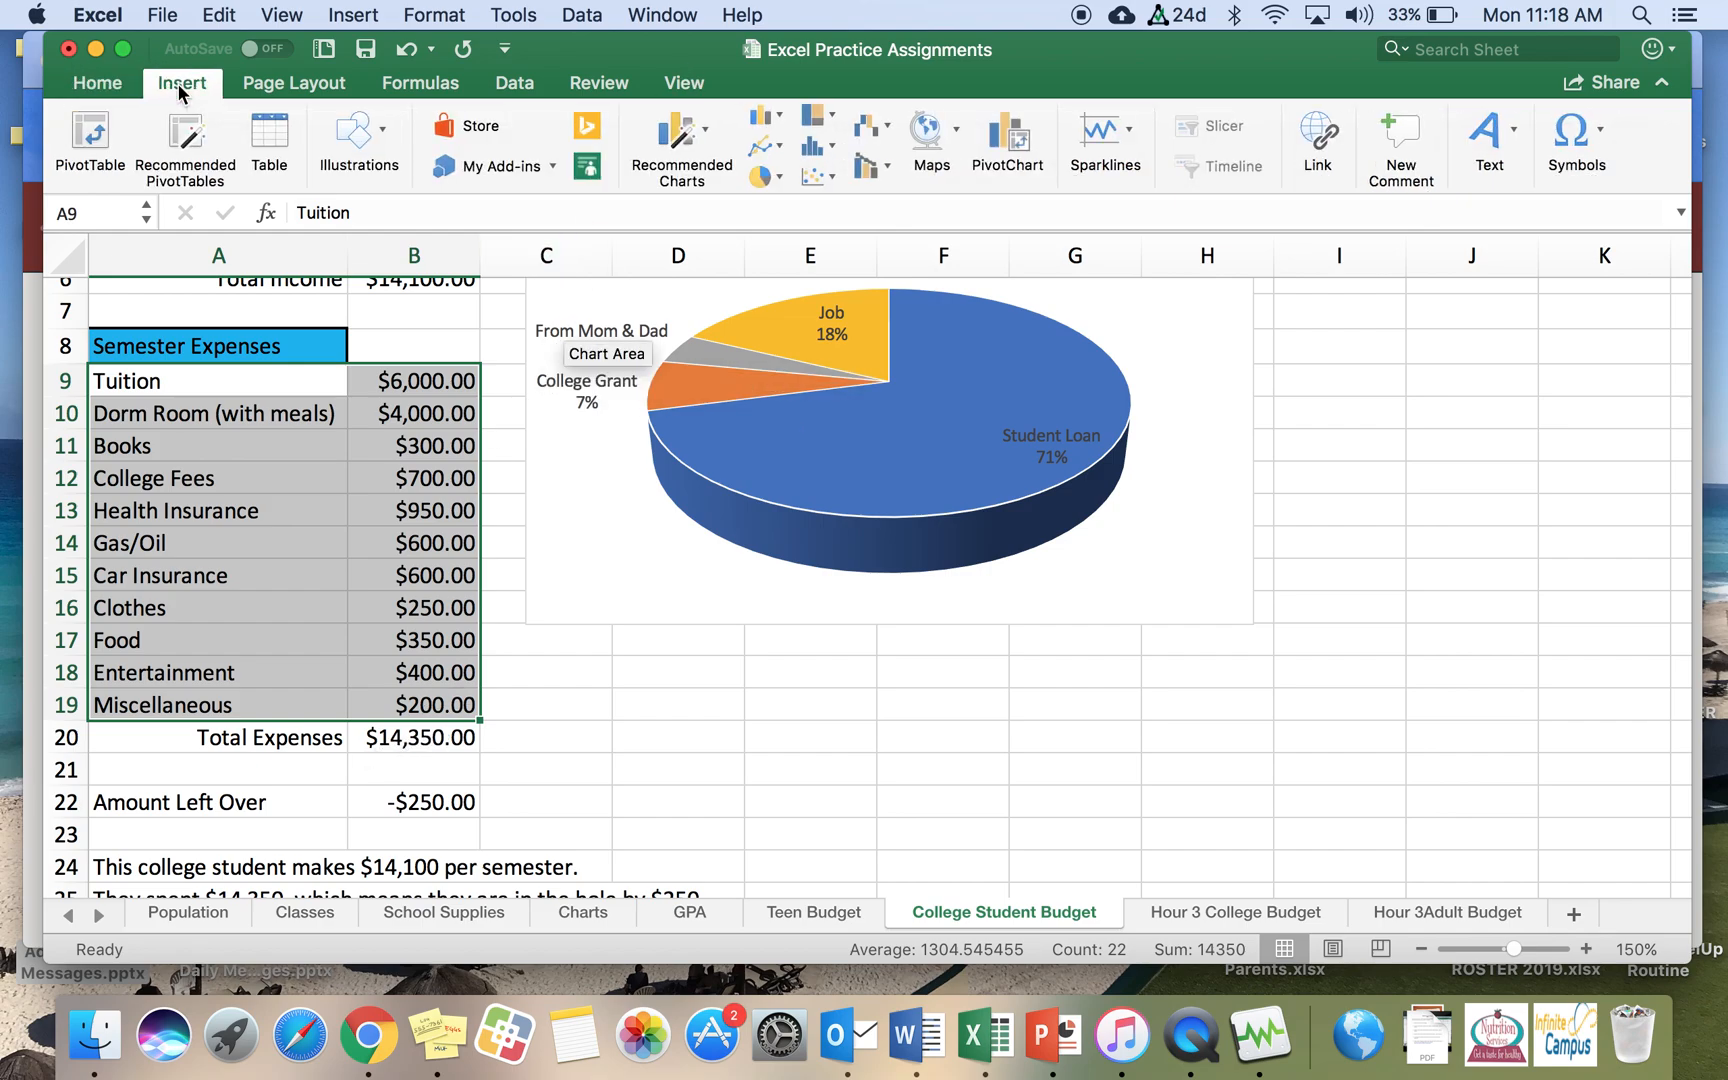
pyautogui.click(782, 176)
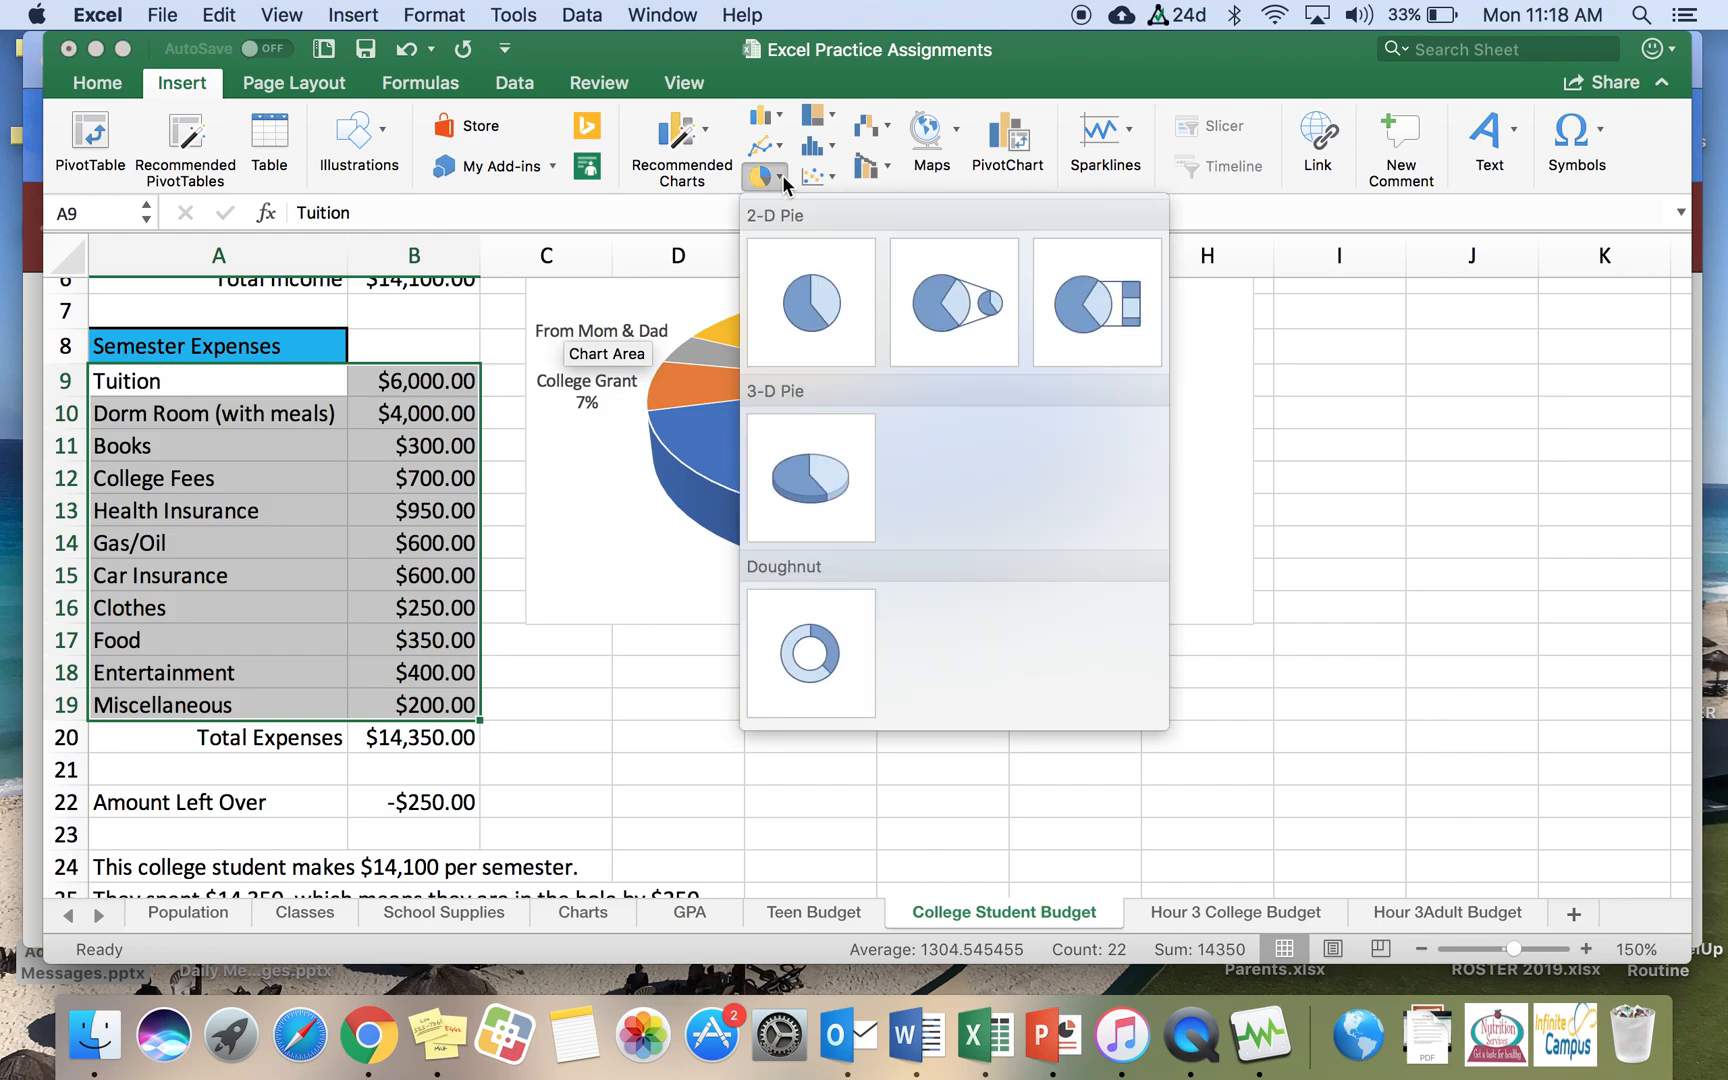
pyautogui.click(838, 481)
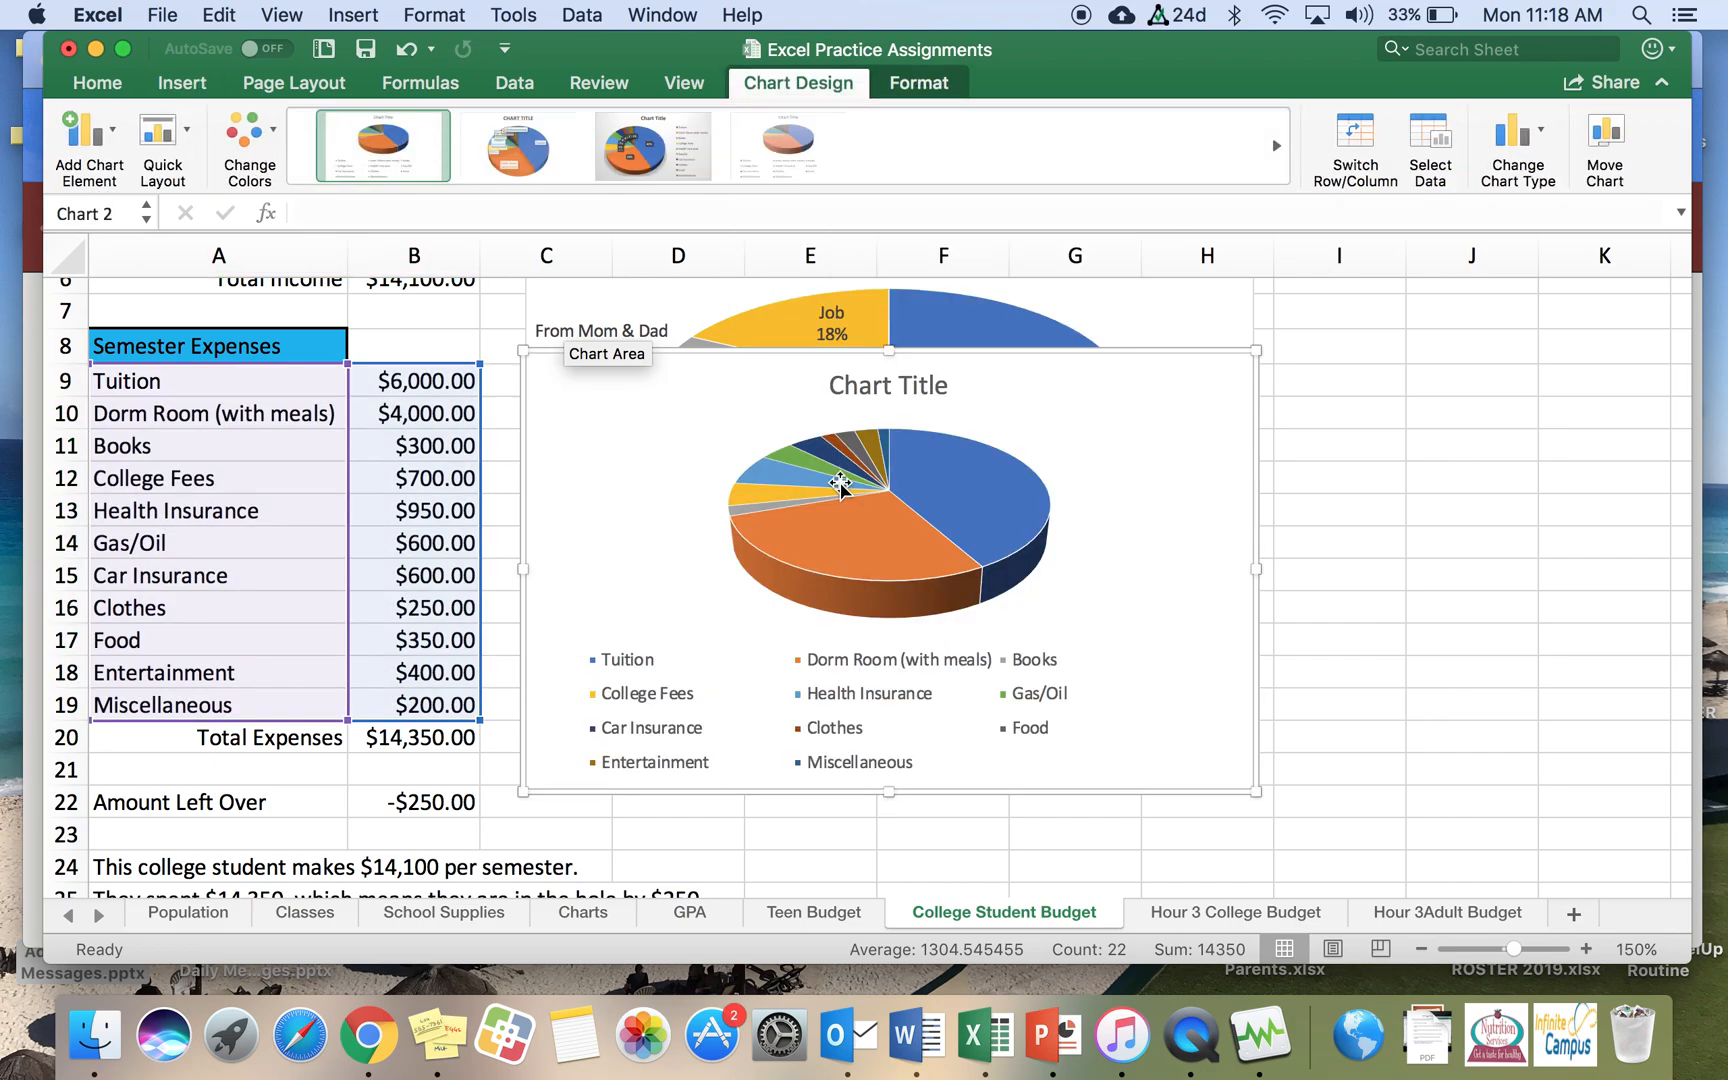
# Step: Add data callout labels to the expenses pie chart
pyautogui.click(188, 140)
pyautogui.click(188, 142)
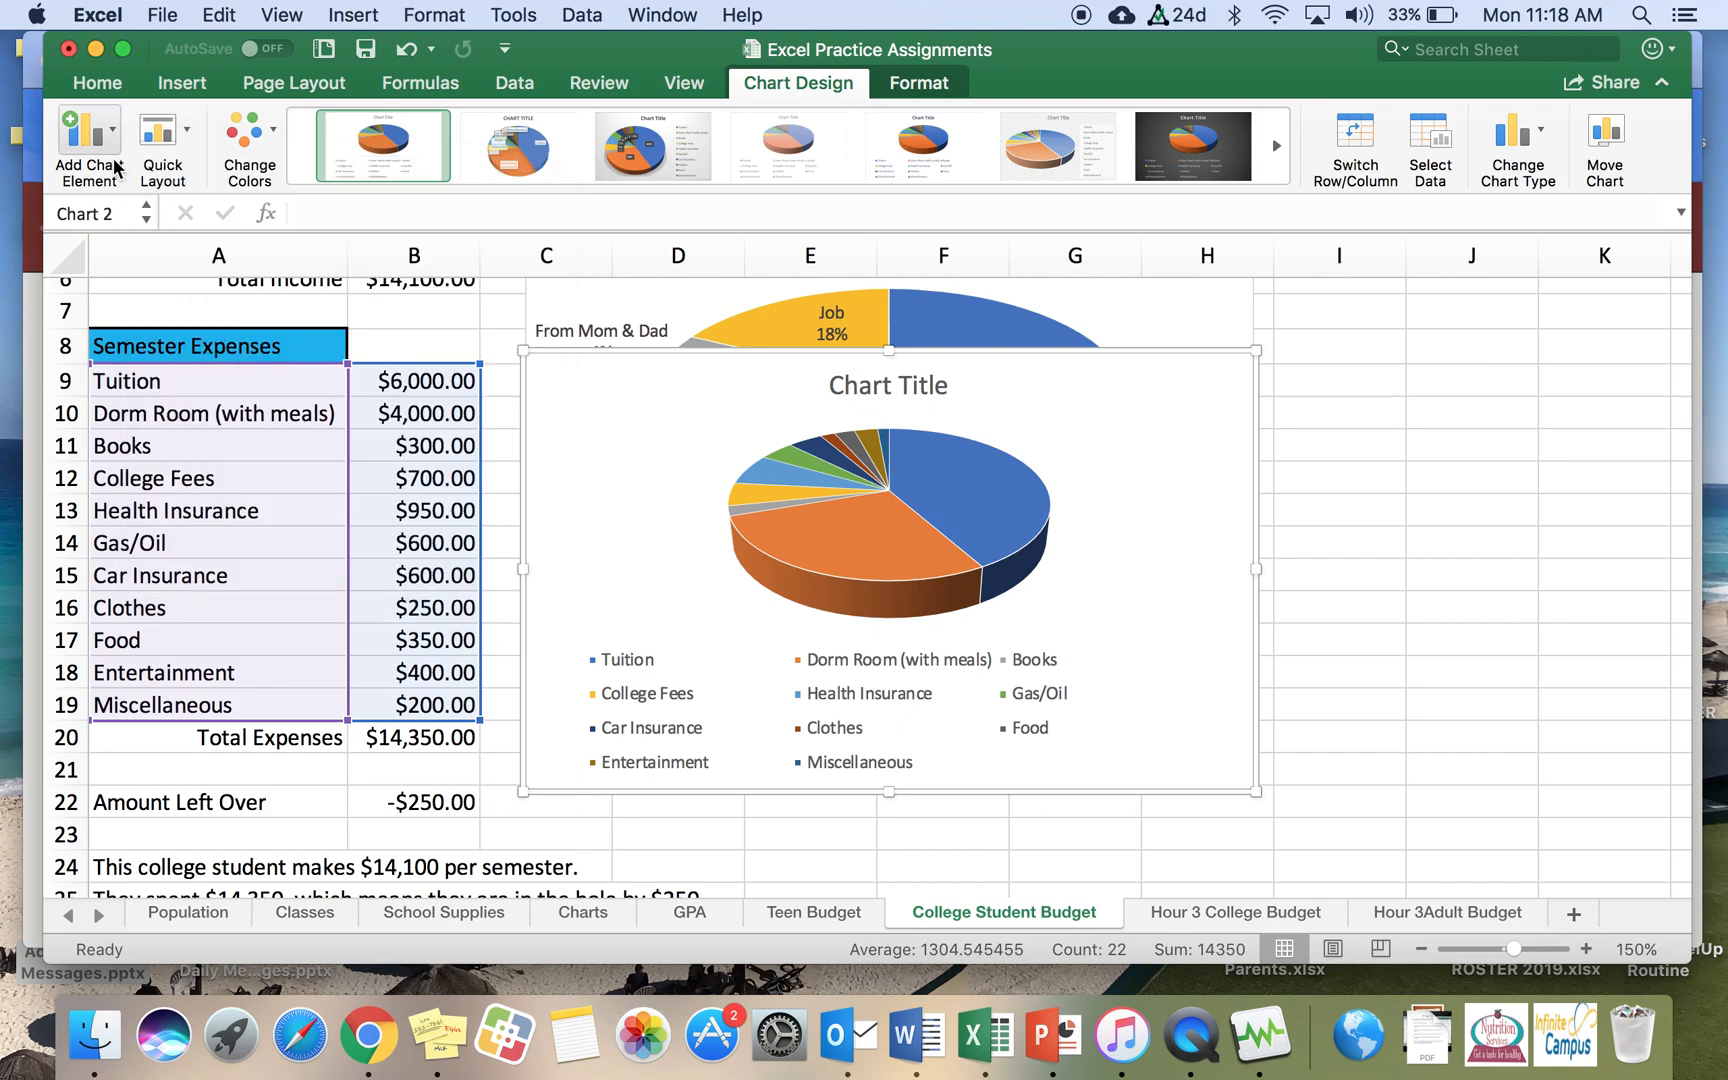
pyautogui.click(113, 137)
pyautogui.moveTo(116, 212)
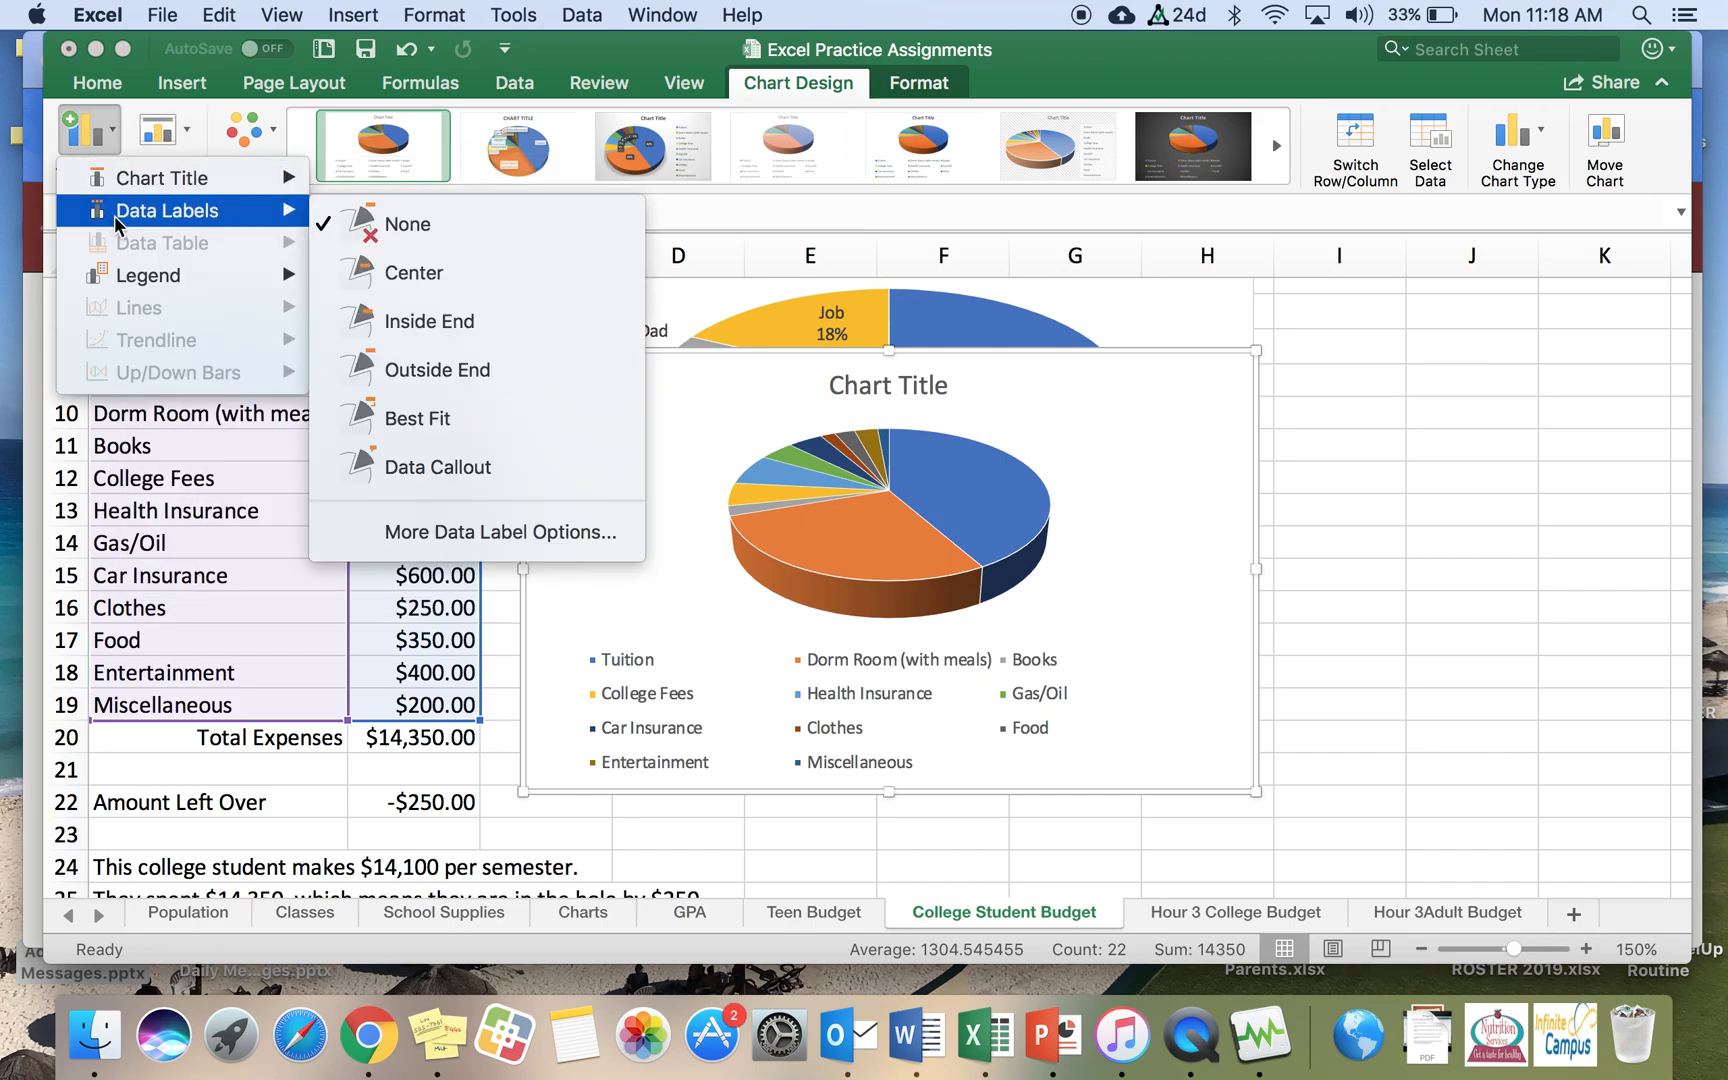
pyautogui.click(499, 482)
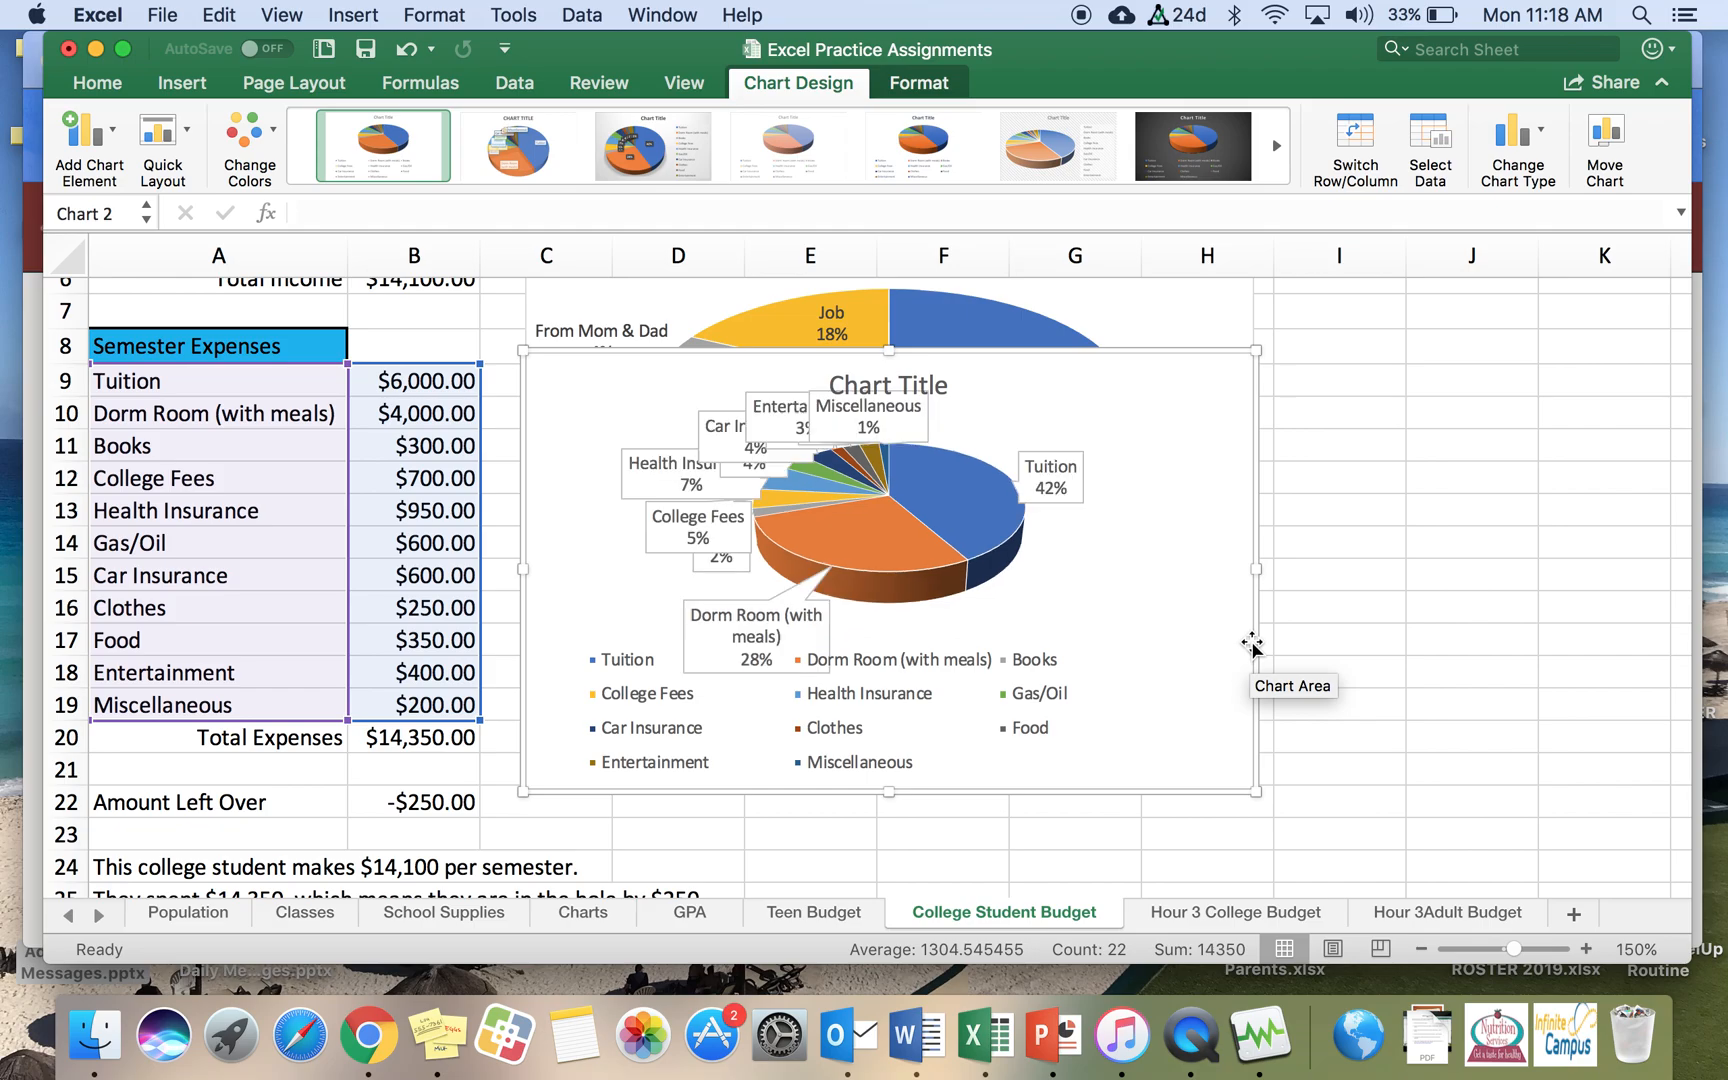
# Step: Move the expenses pie chart beside the data and rename its title to 'Semester Expenses', closing the title formatting pane
pyautogui.moveTo(1199, 574); pyautogui.dragTo(1440, 562)
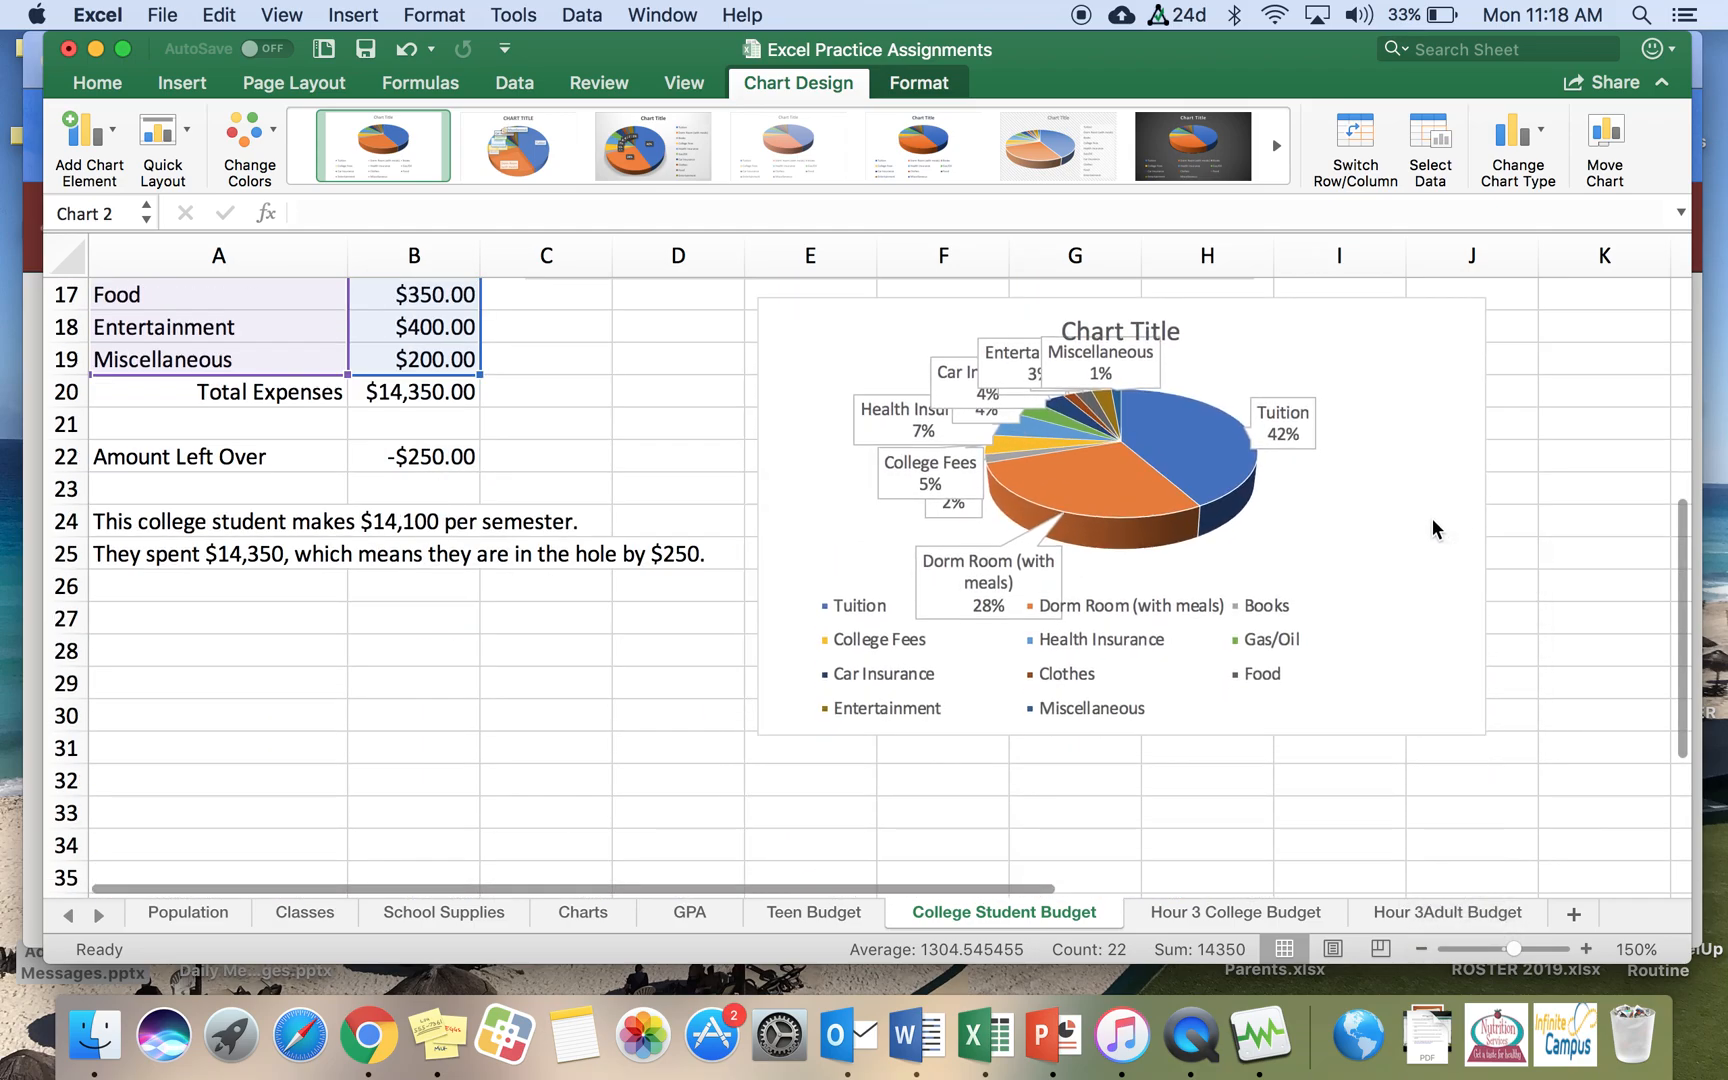
pyautogui.doubleClick(1151, 328)
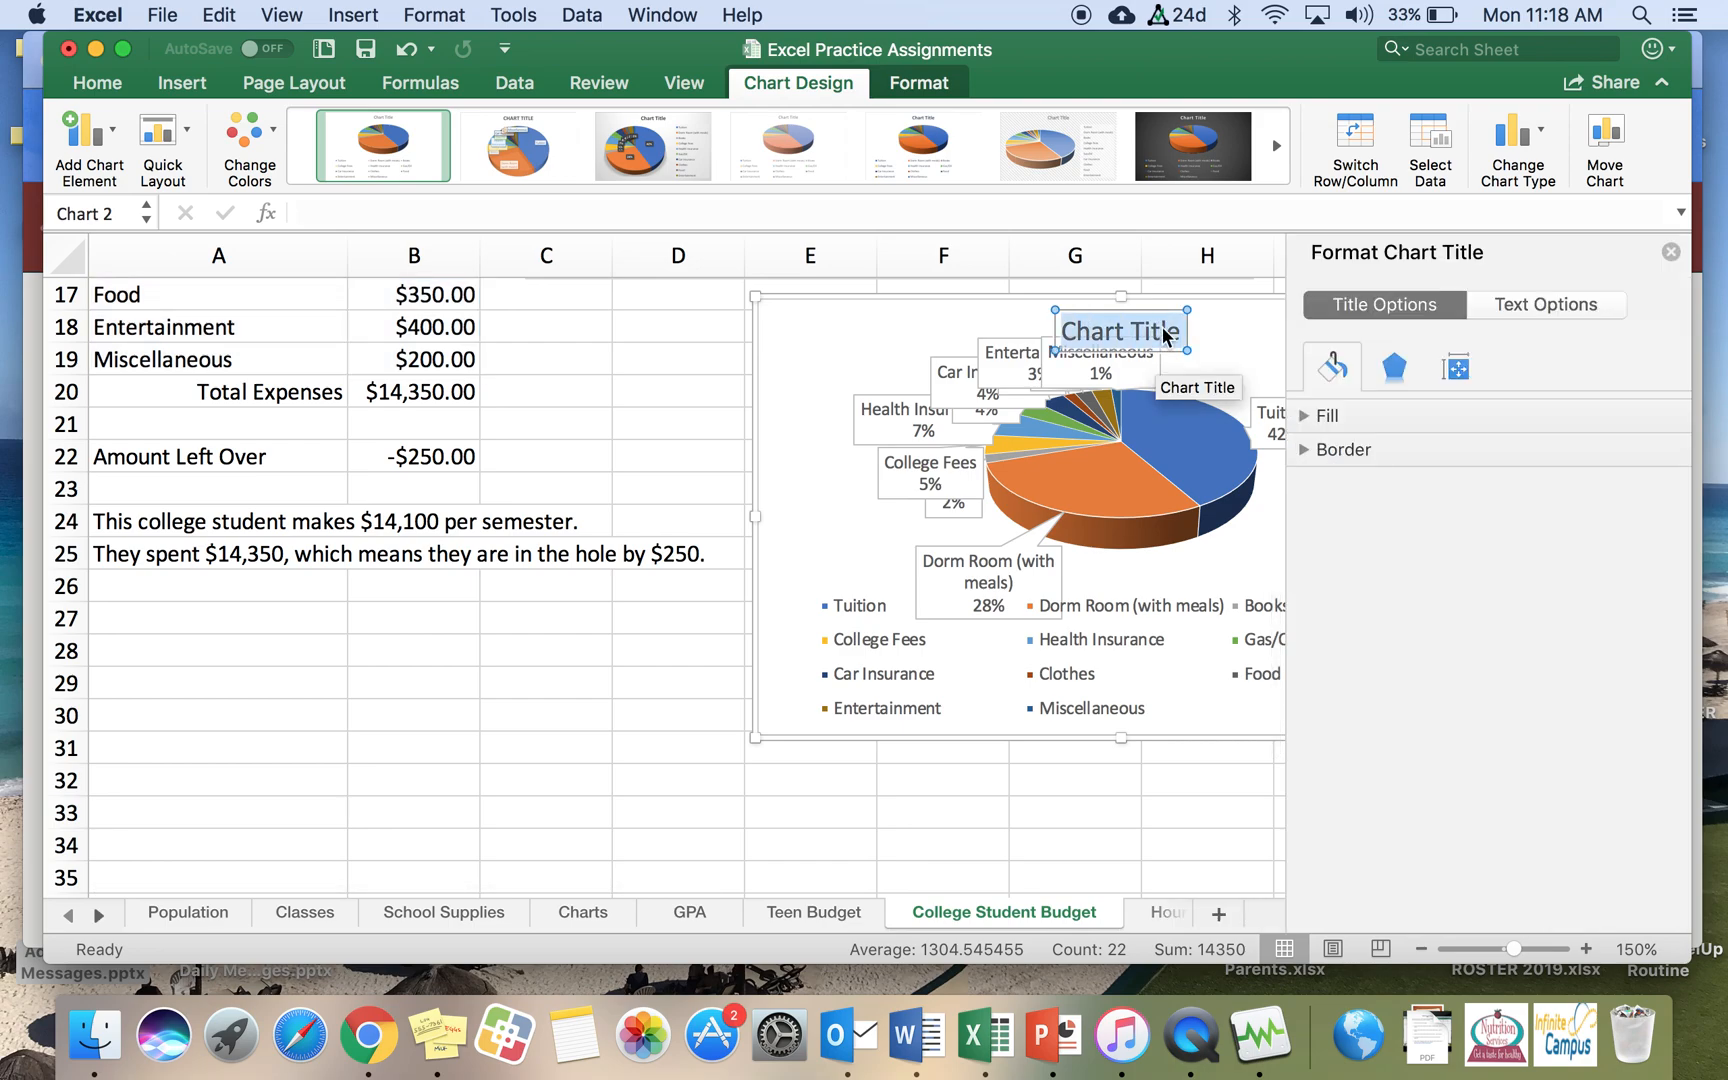
pyautogui.write('Semester')
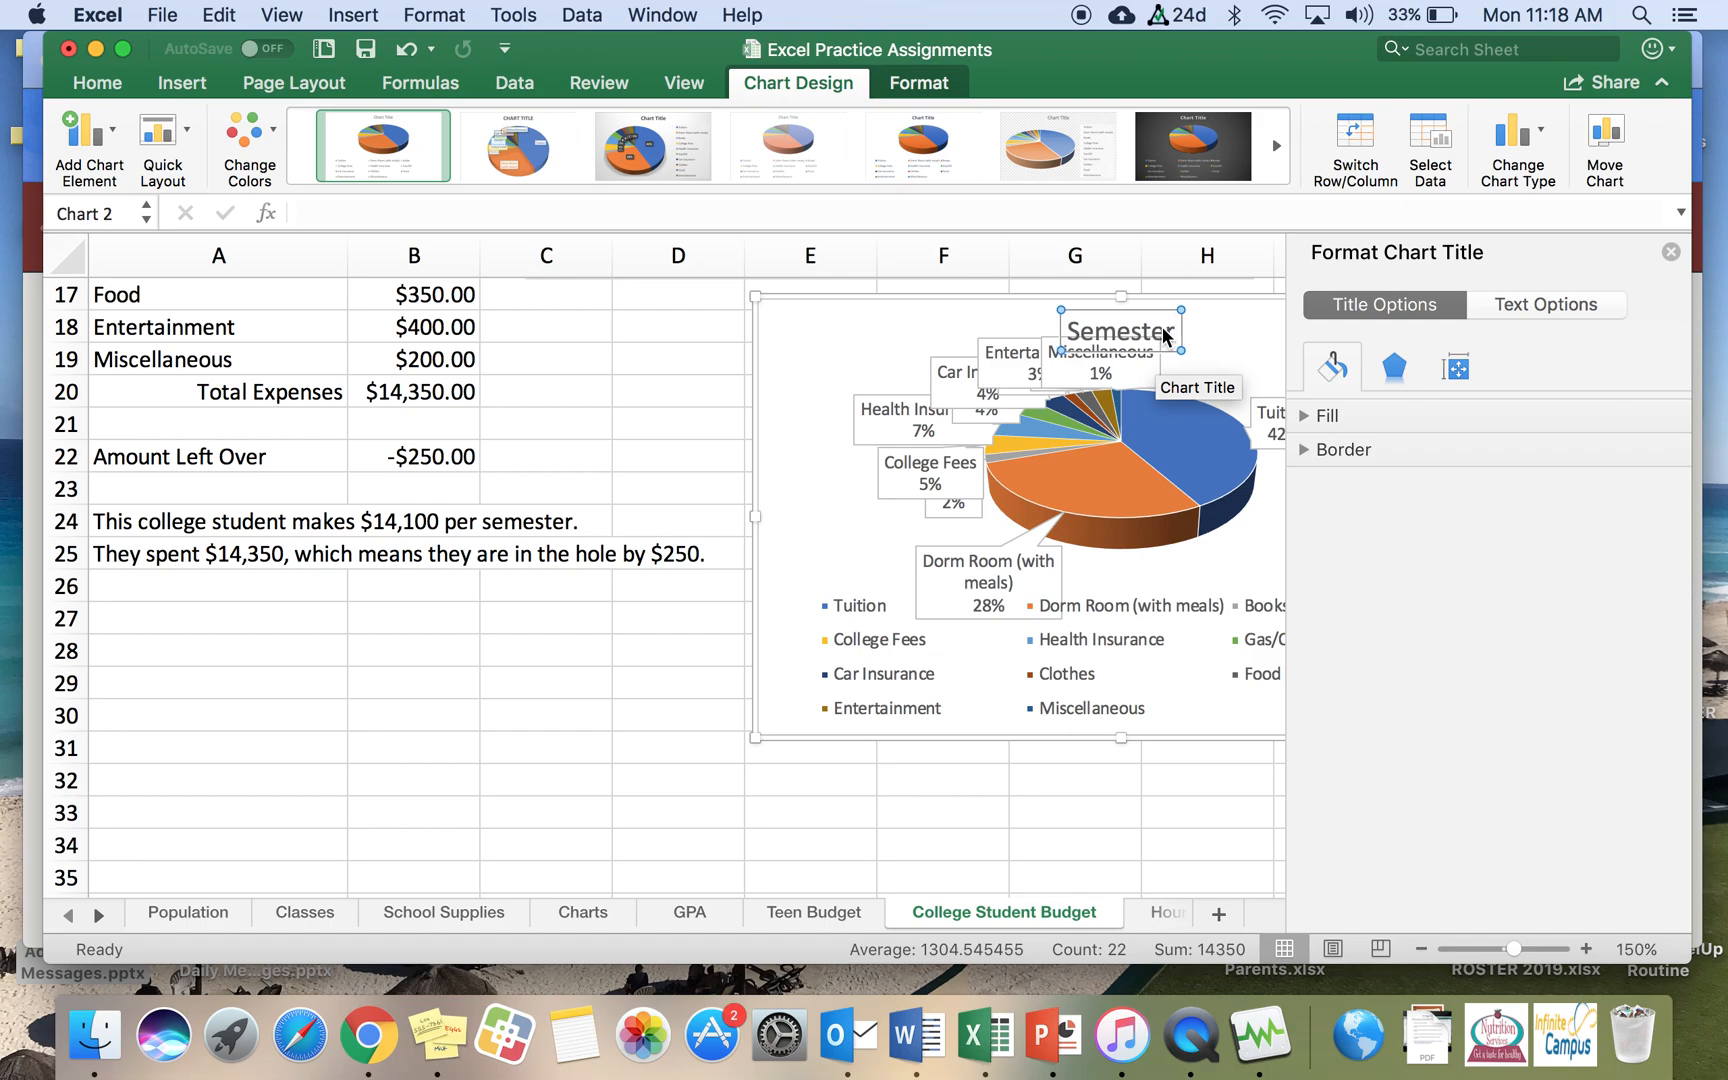
pyautogui.write(' Expenses')
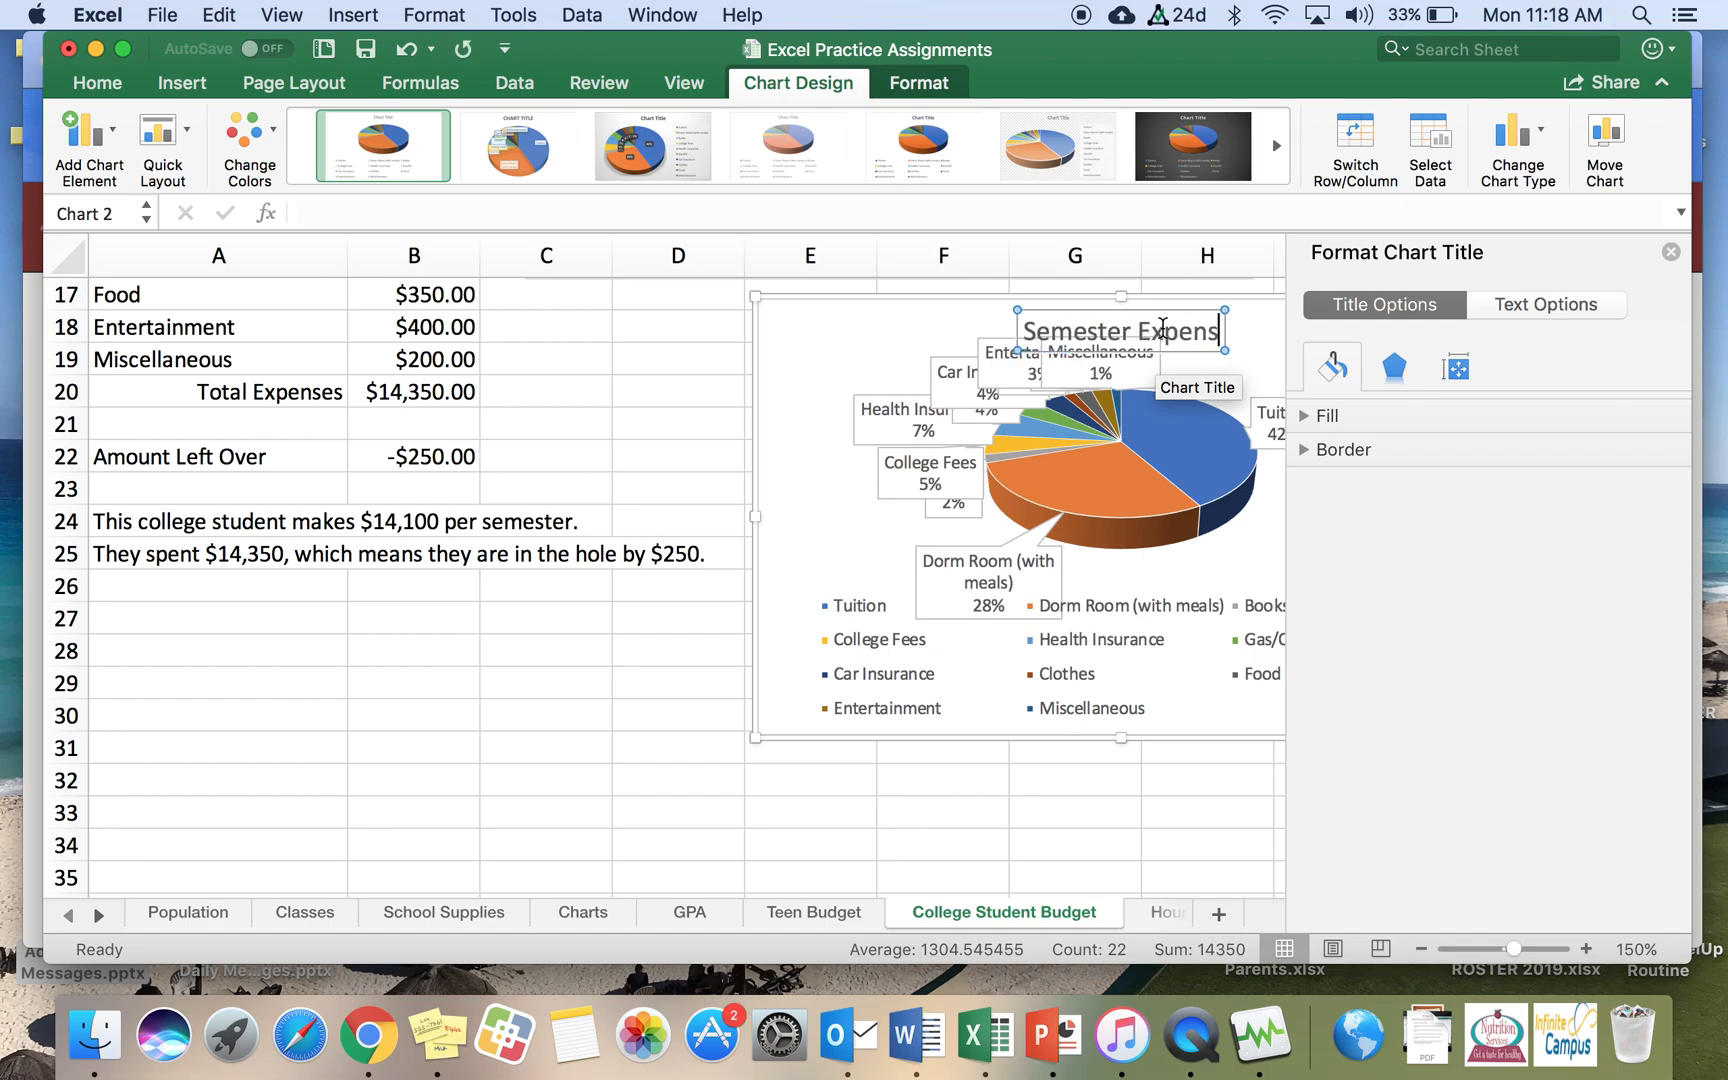
pyautogui.click(1118, 856)
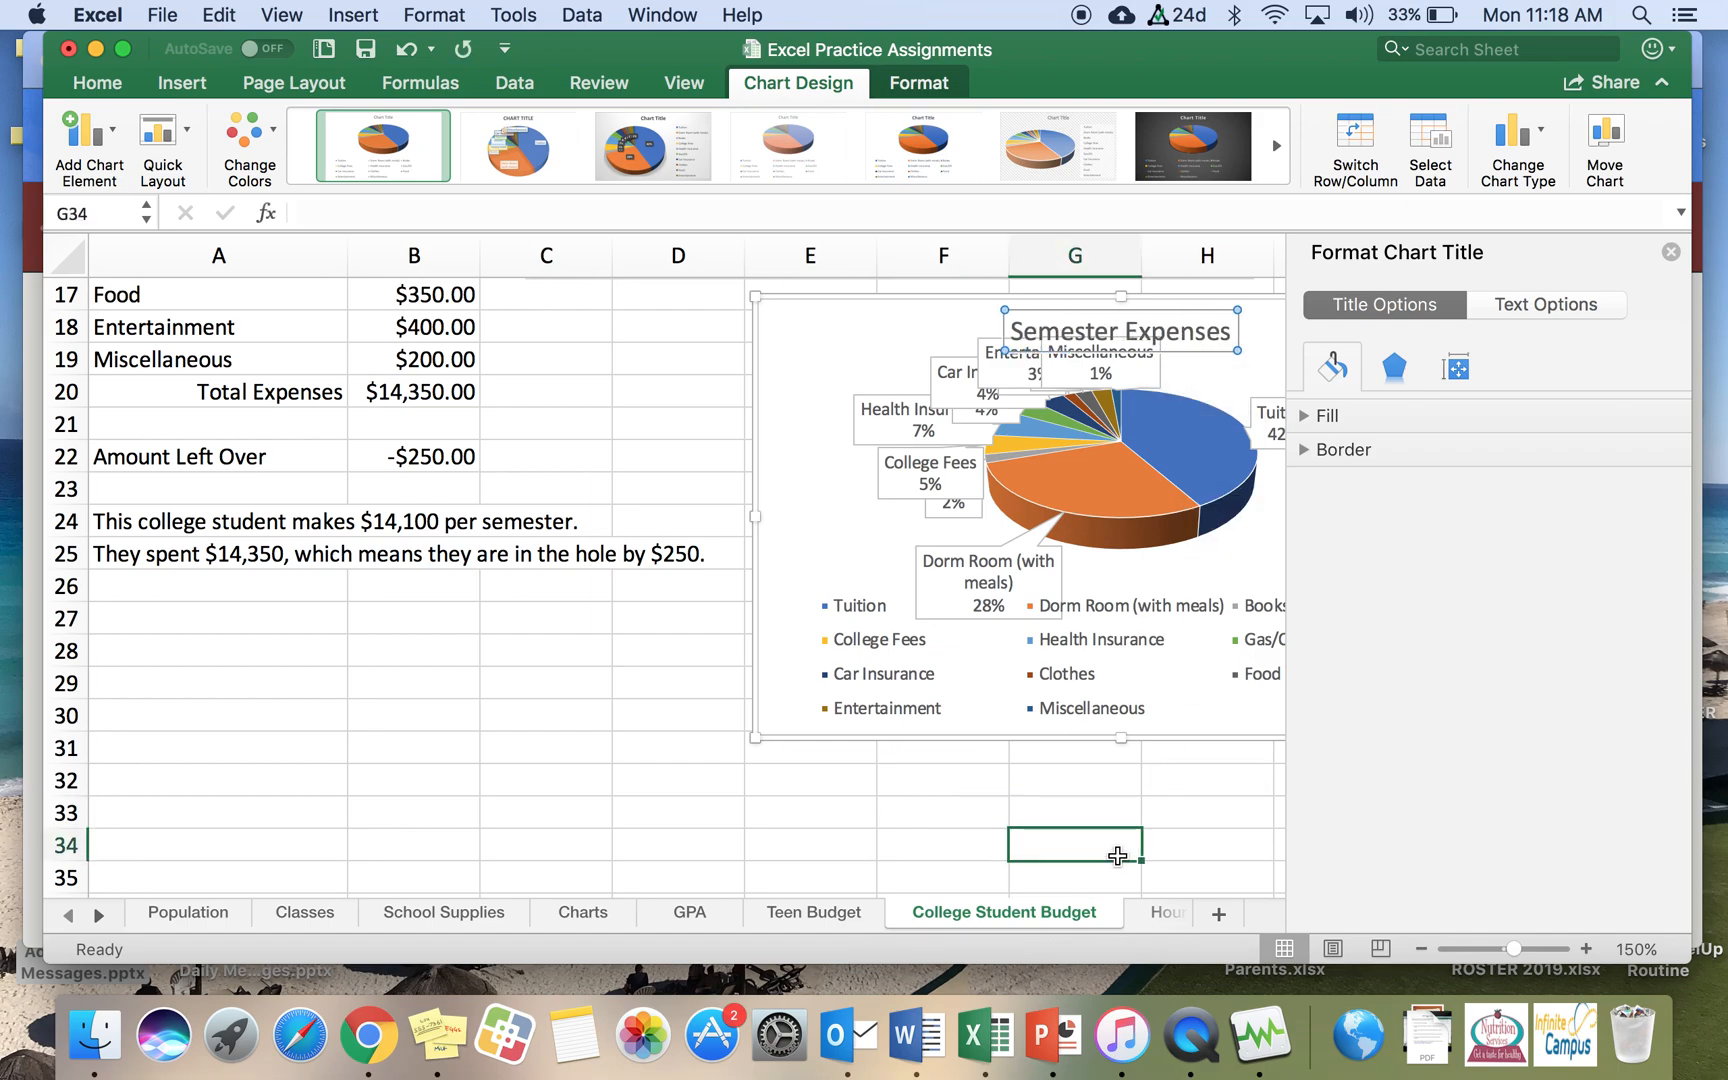
pyautogui.click(1670, 252)
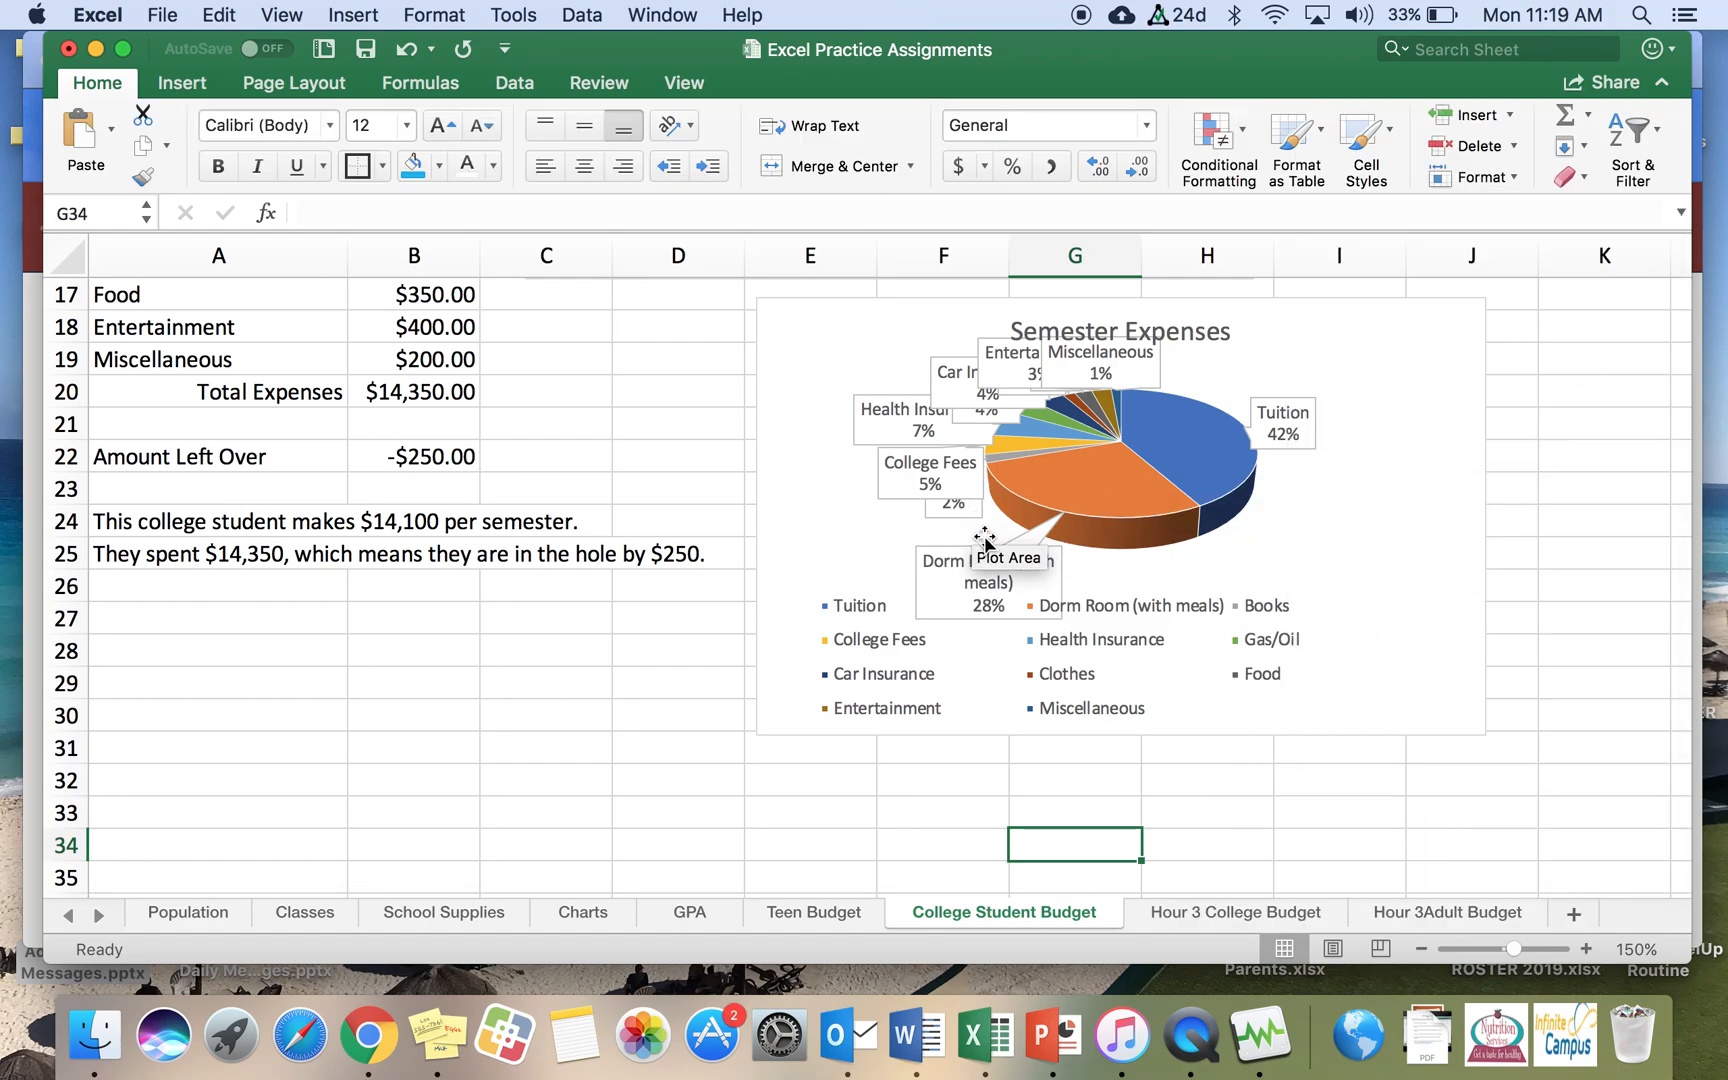
# Step: Reposition the overlapping College Fees and Car Insurance callout labels on the expenses chart so they are readable
pyautogui.click(886, 490)
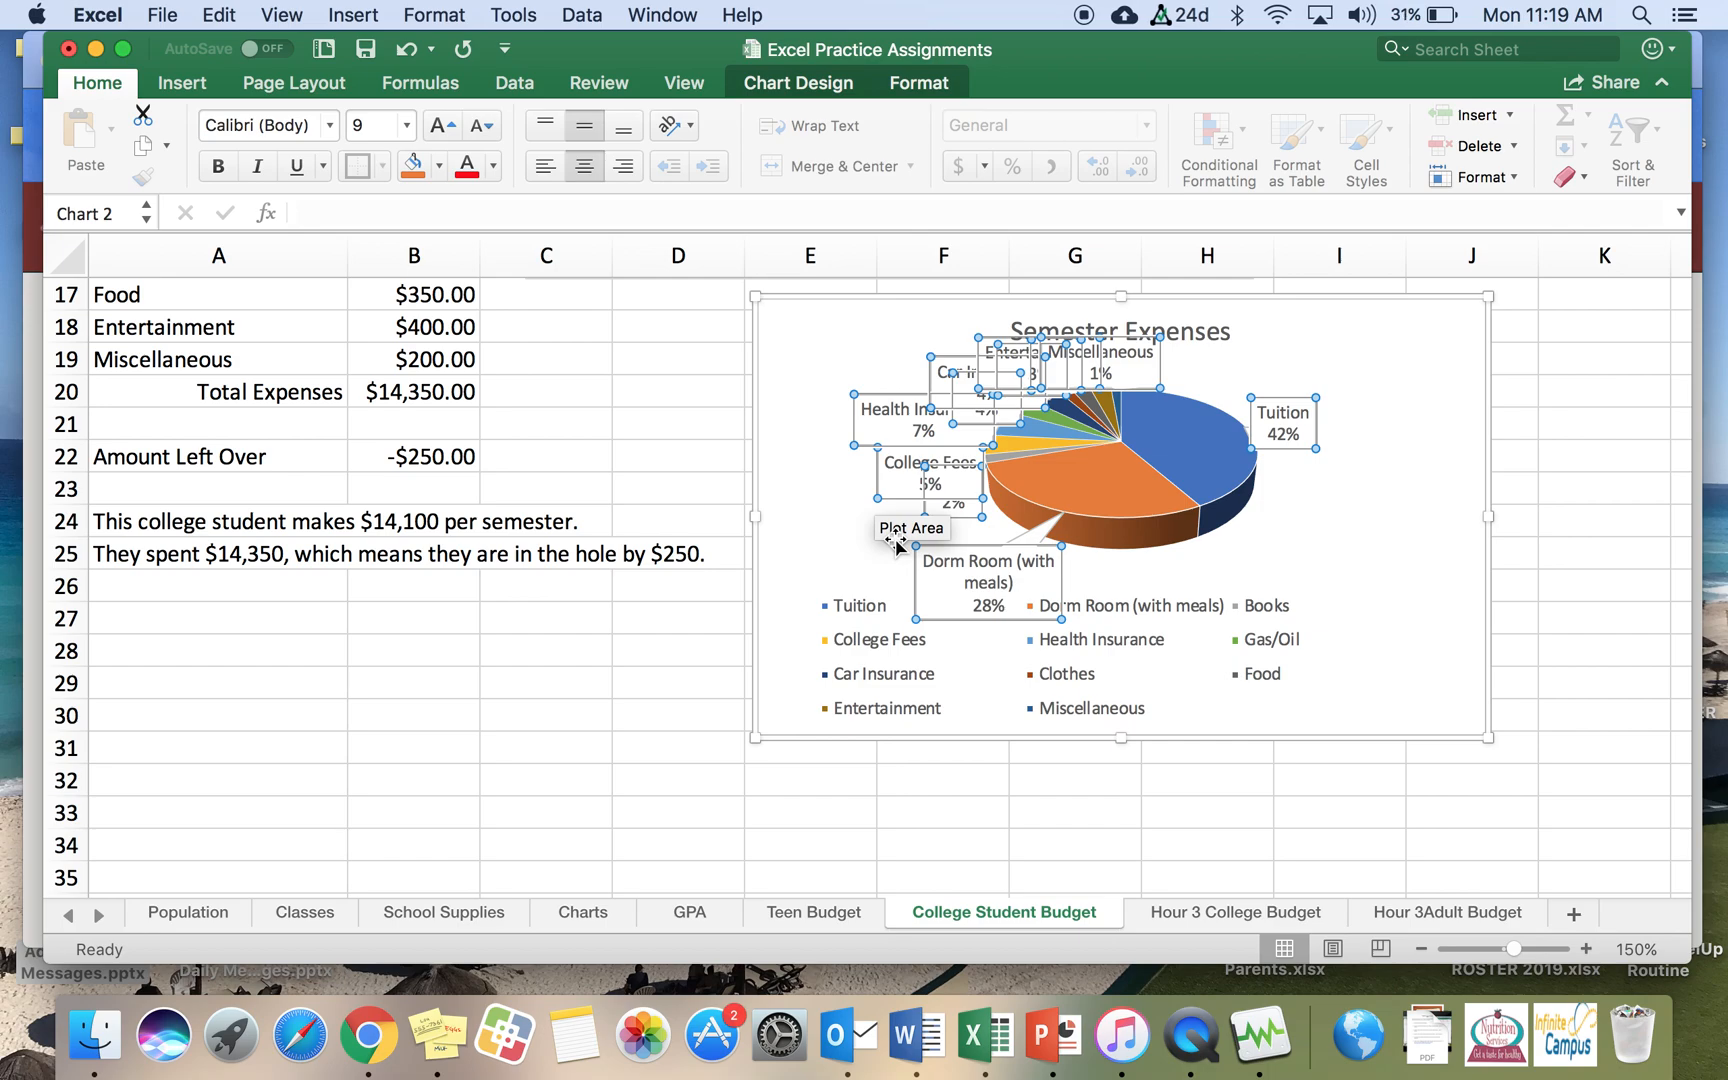
pyautogui.click(881, 495)
pyautogui.moveTo(879, 488); pyautogui.dragTo(788, 499)
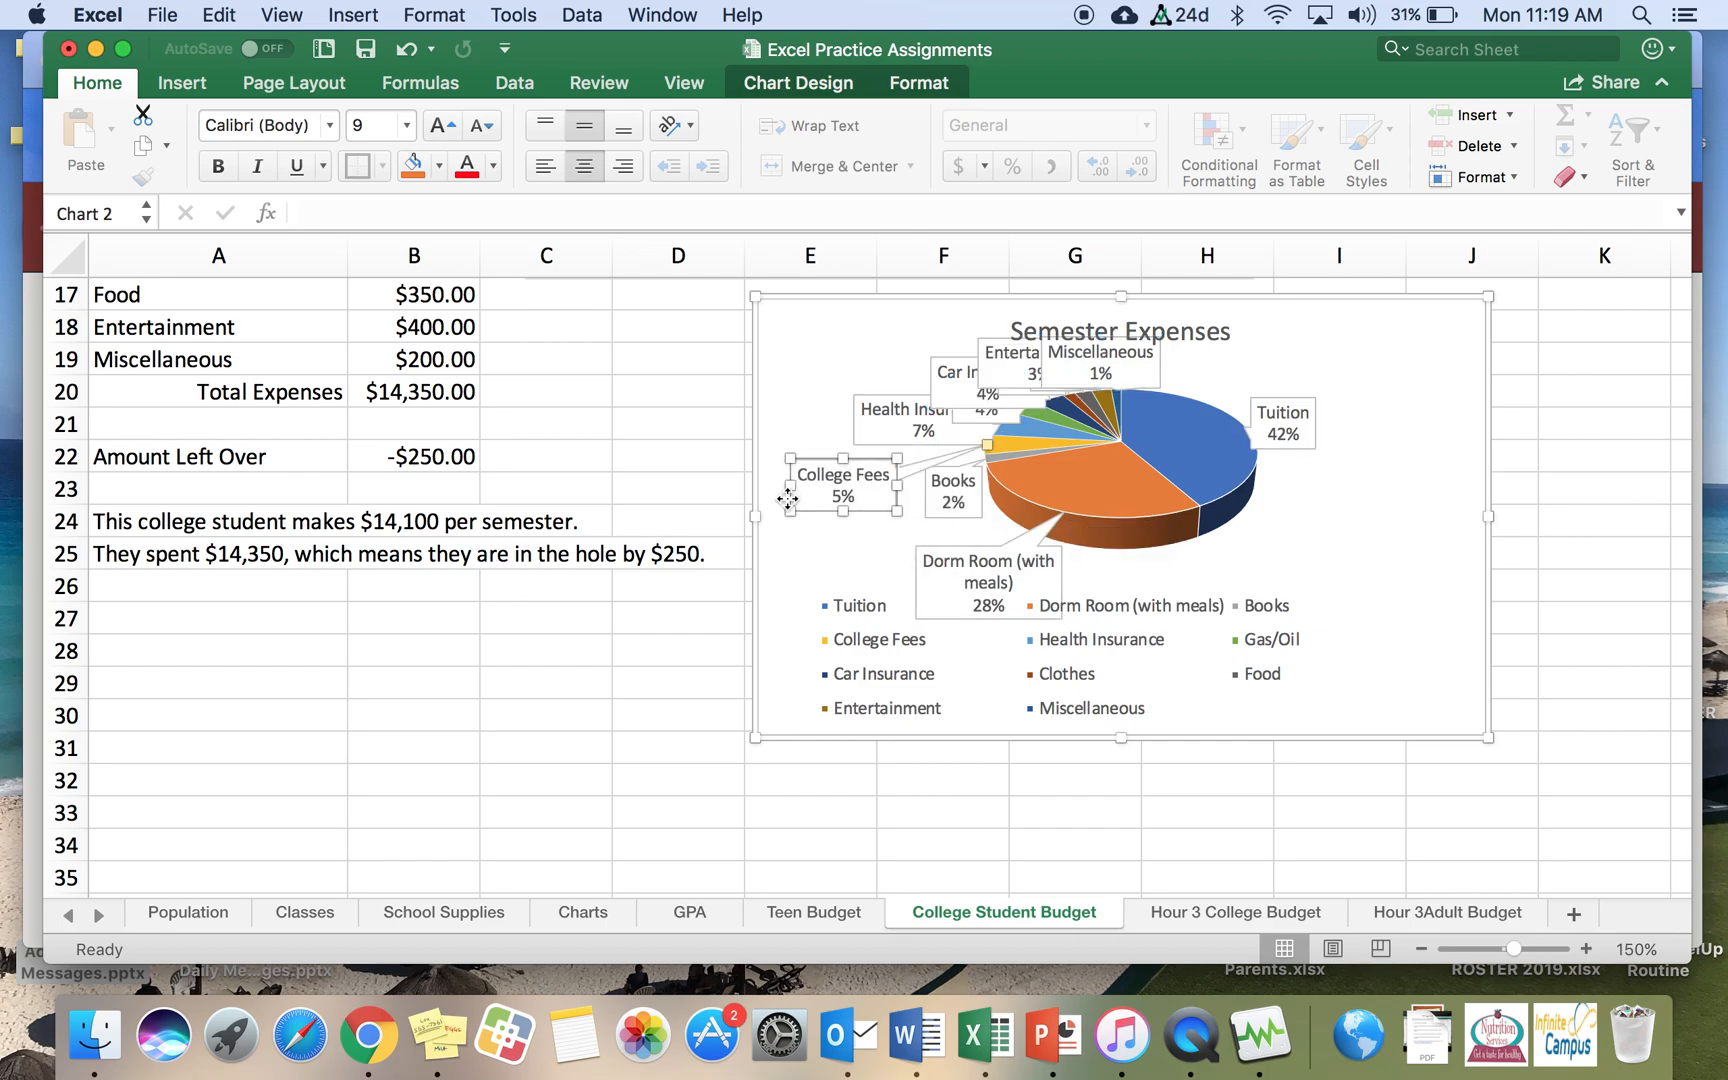
pyautogui.click(925, 380)
pyautogui.click(932, 374)
pyautogui.click(932, 374)
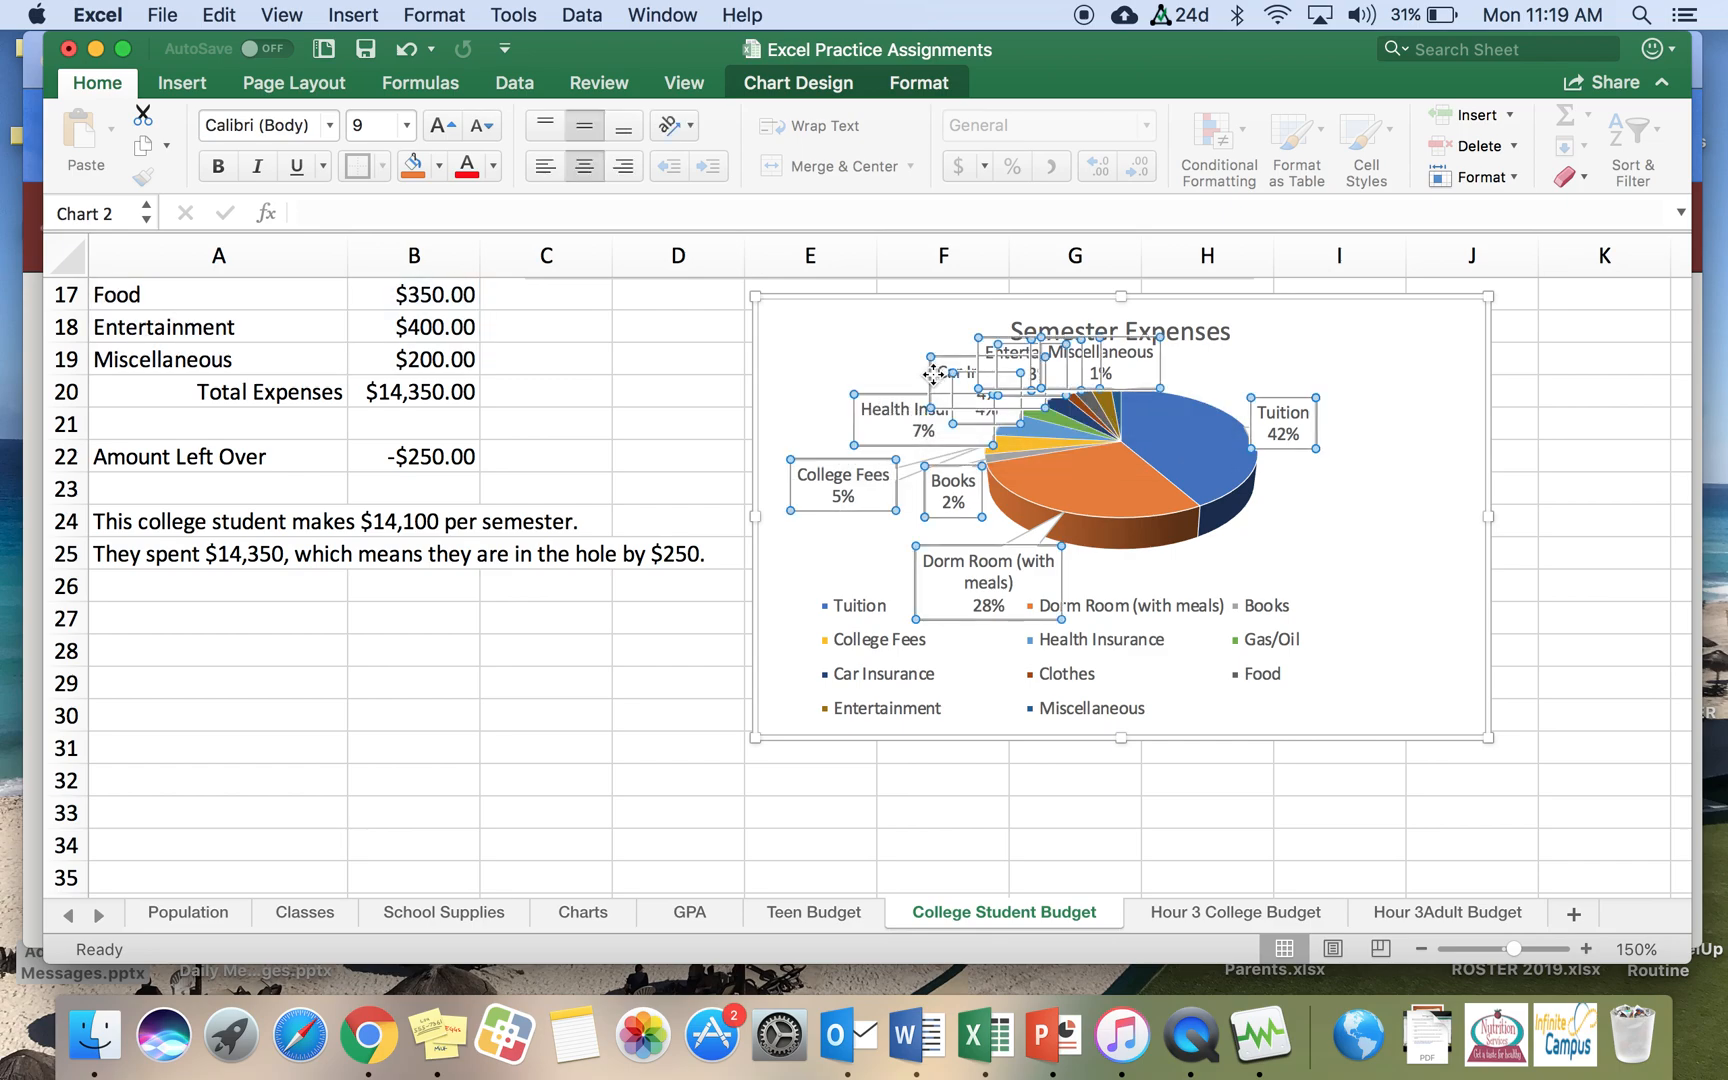
pyautogui.moveTo(932, 374); pyautogui.dragTo(870, 338)
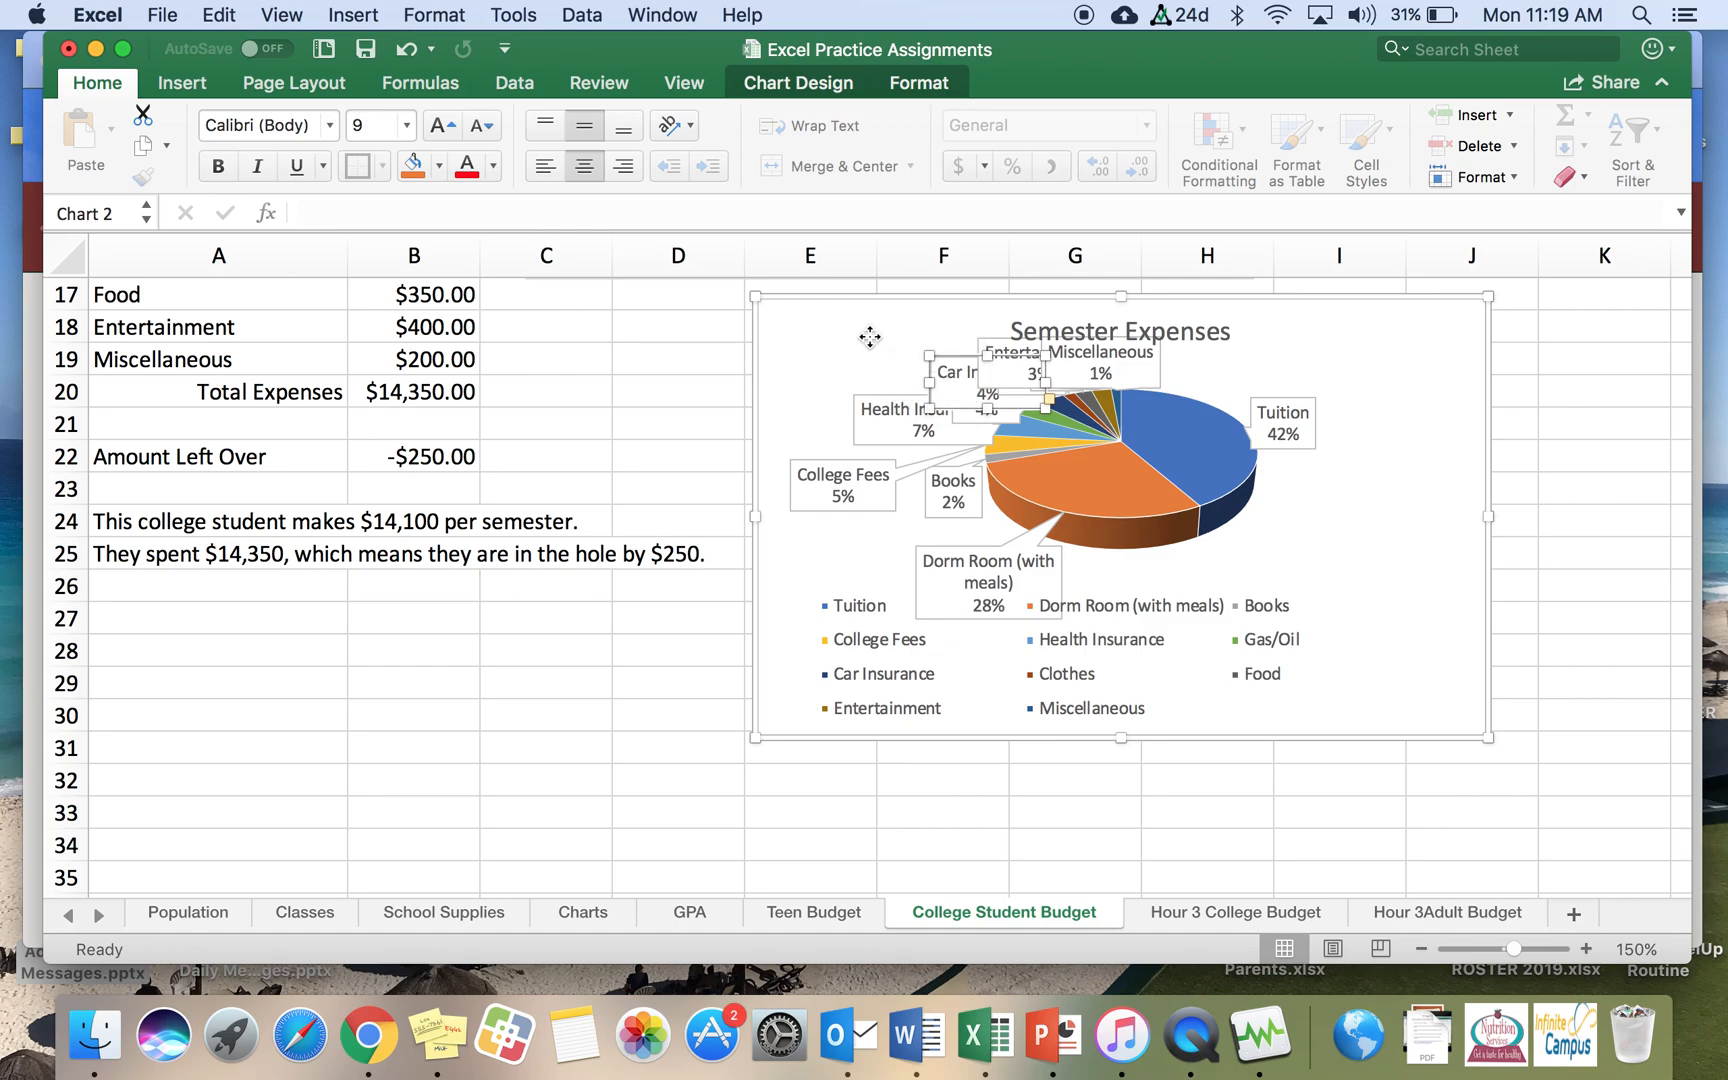
pyautogui.click(640, 705)
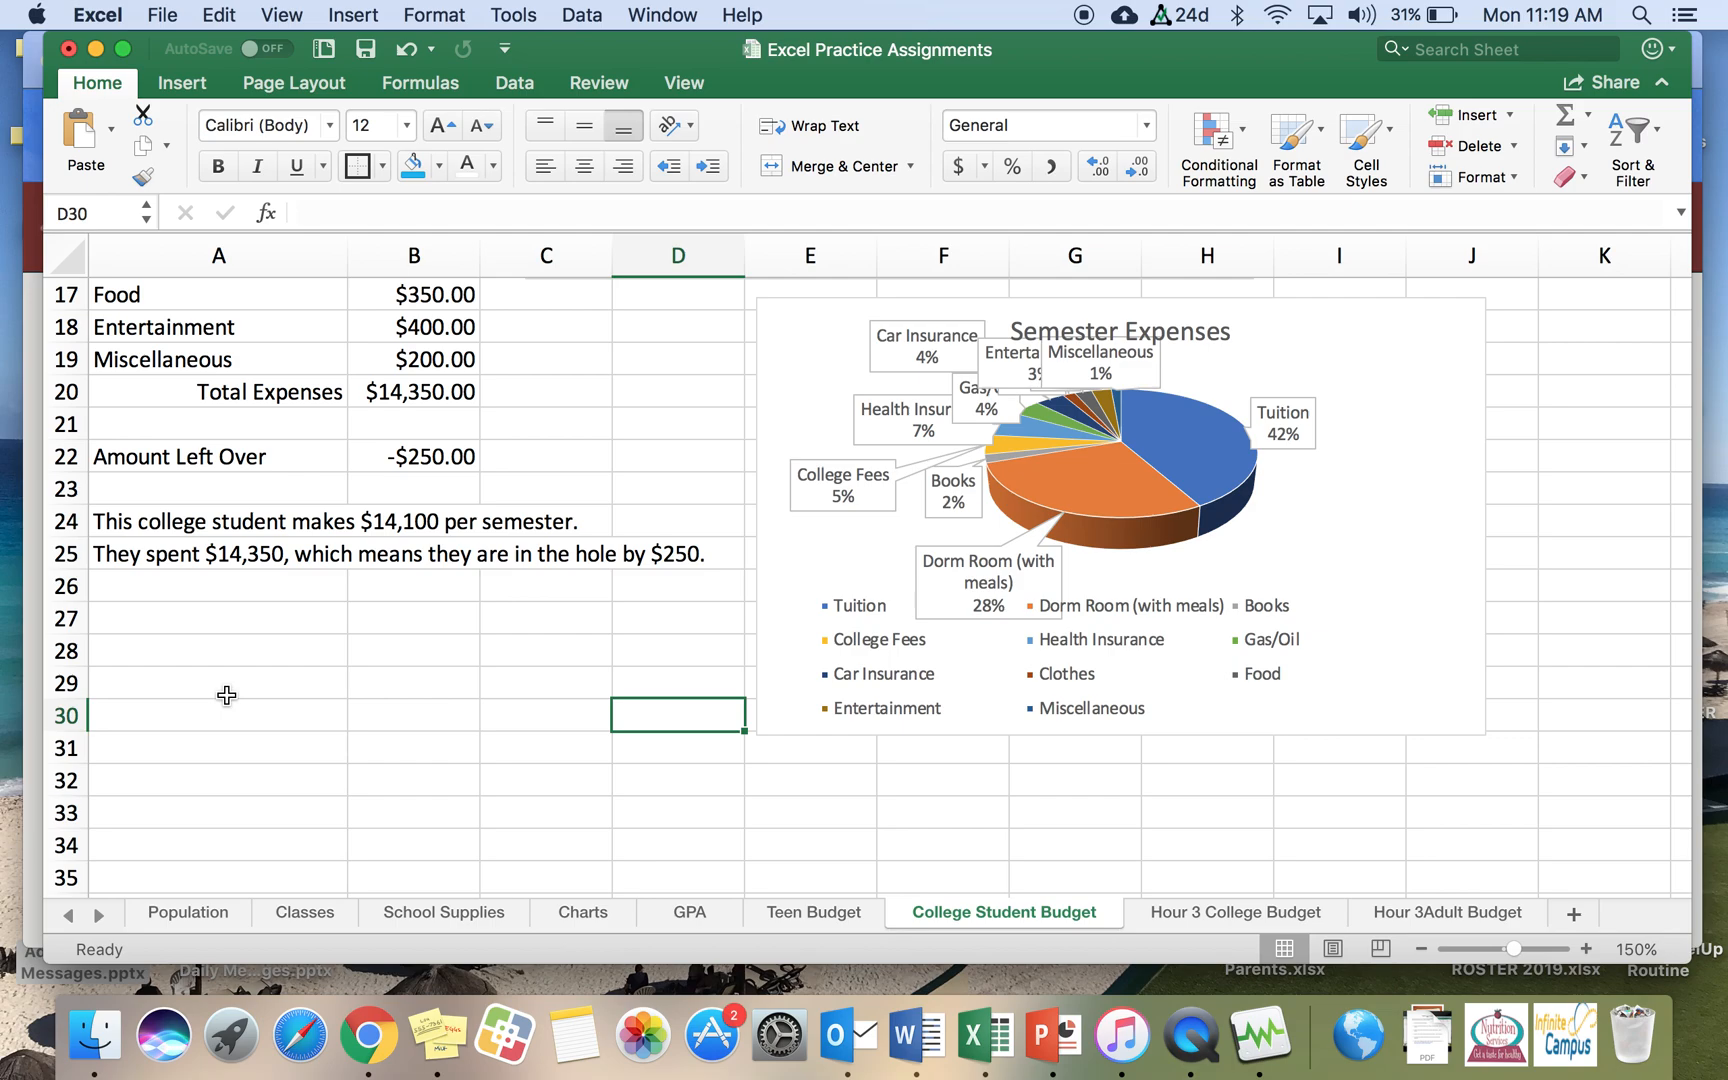
# Step: Enter 'Define the following terms:' in A32, followed by Semester, Tuition, College Grant and Student Loan in the cells below
pyautogui.click(177, 780)
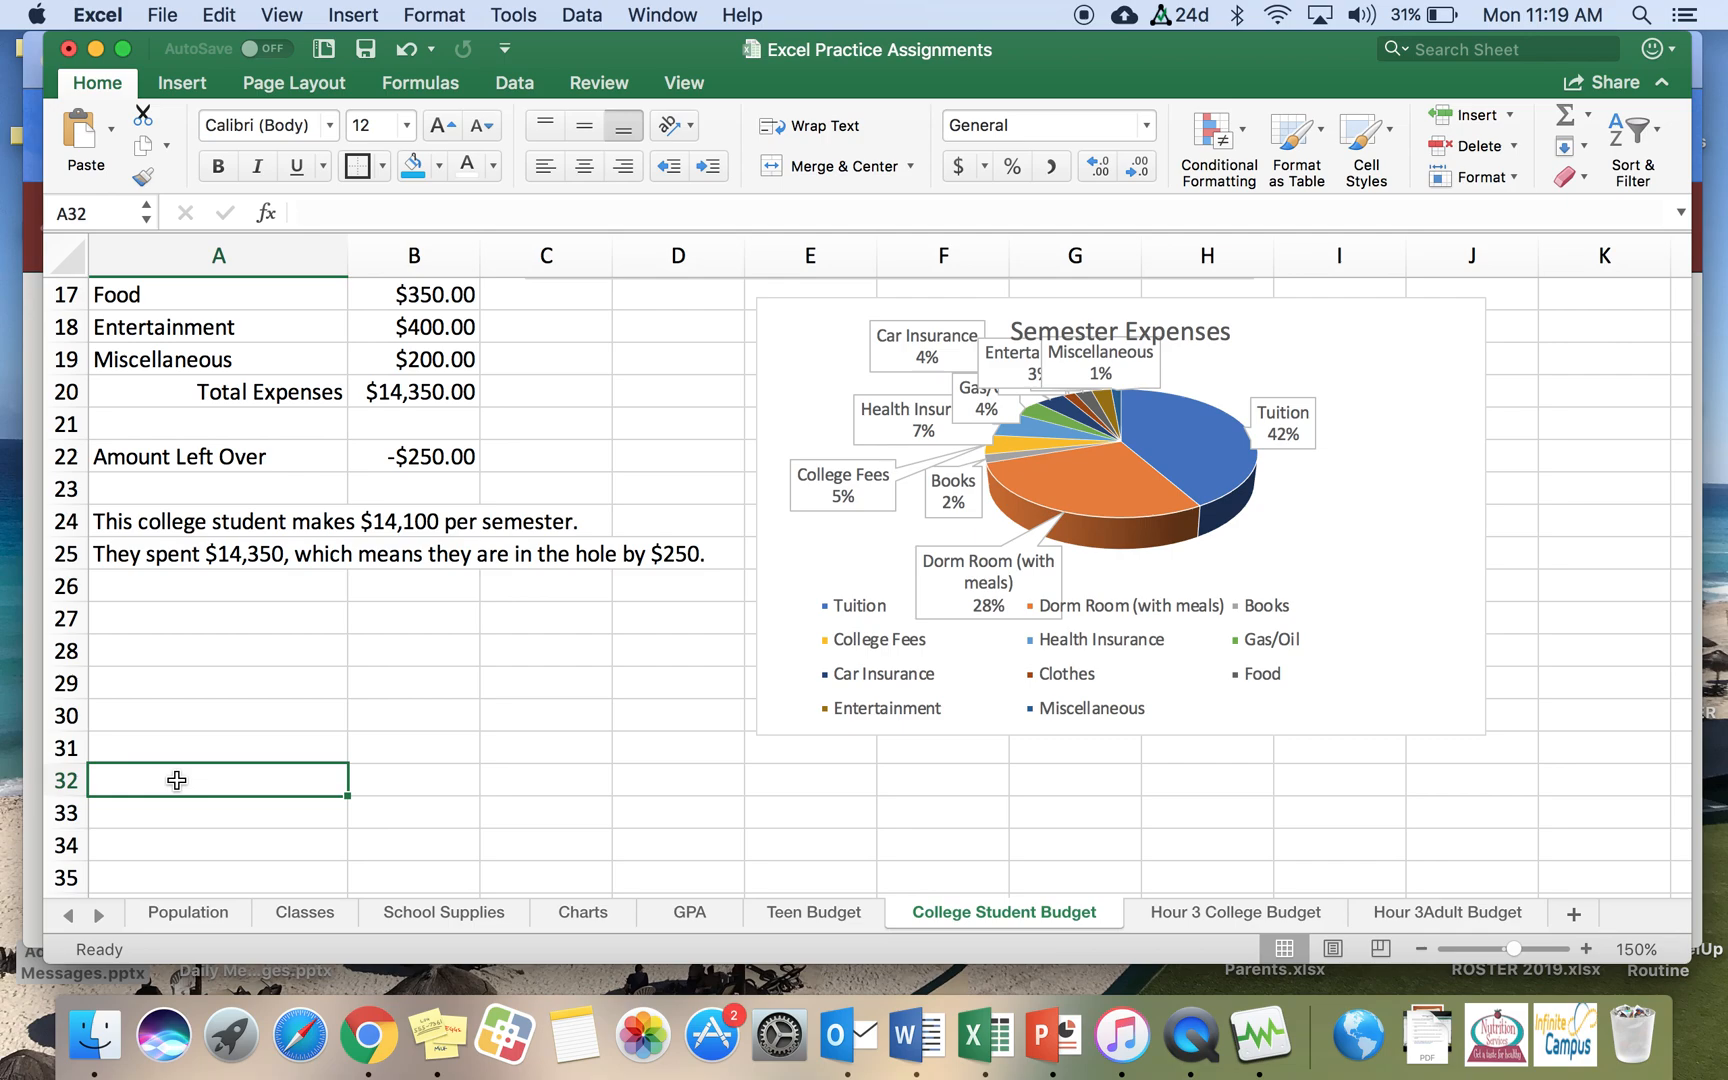
pyautogui.write('Define the ')
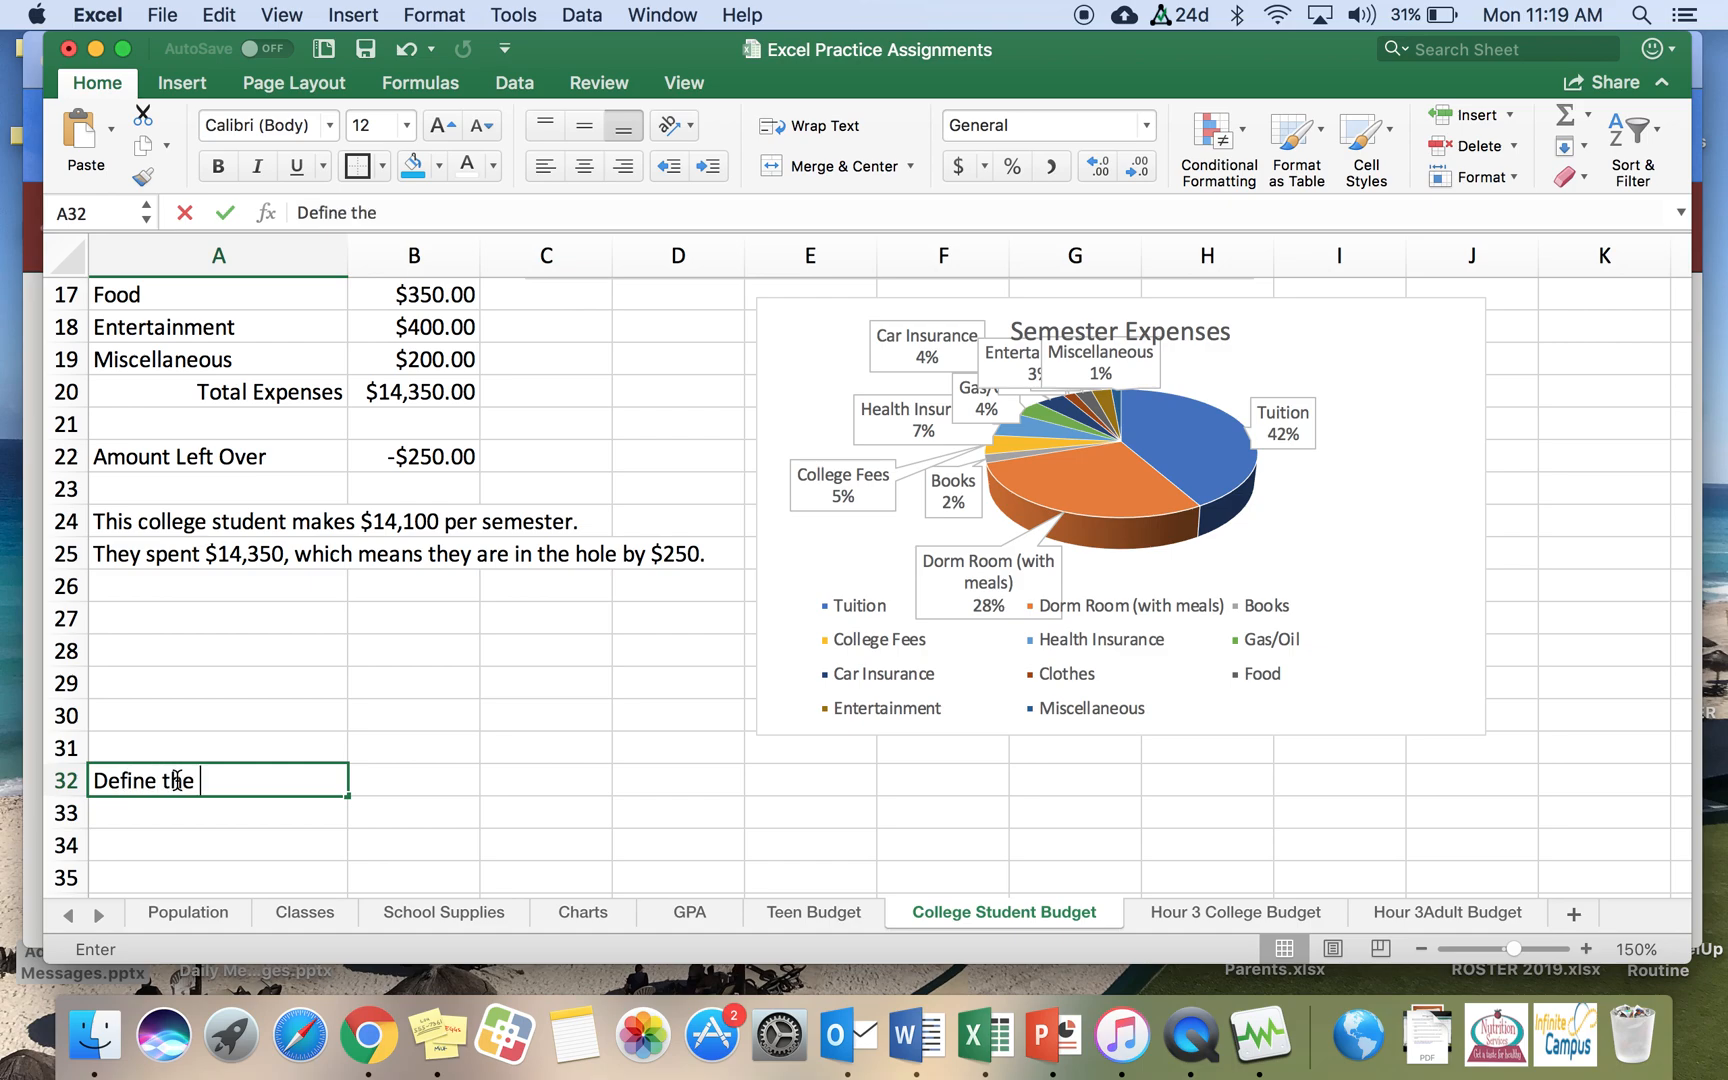
pyautogui.write('following terms:')
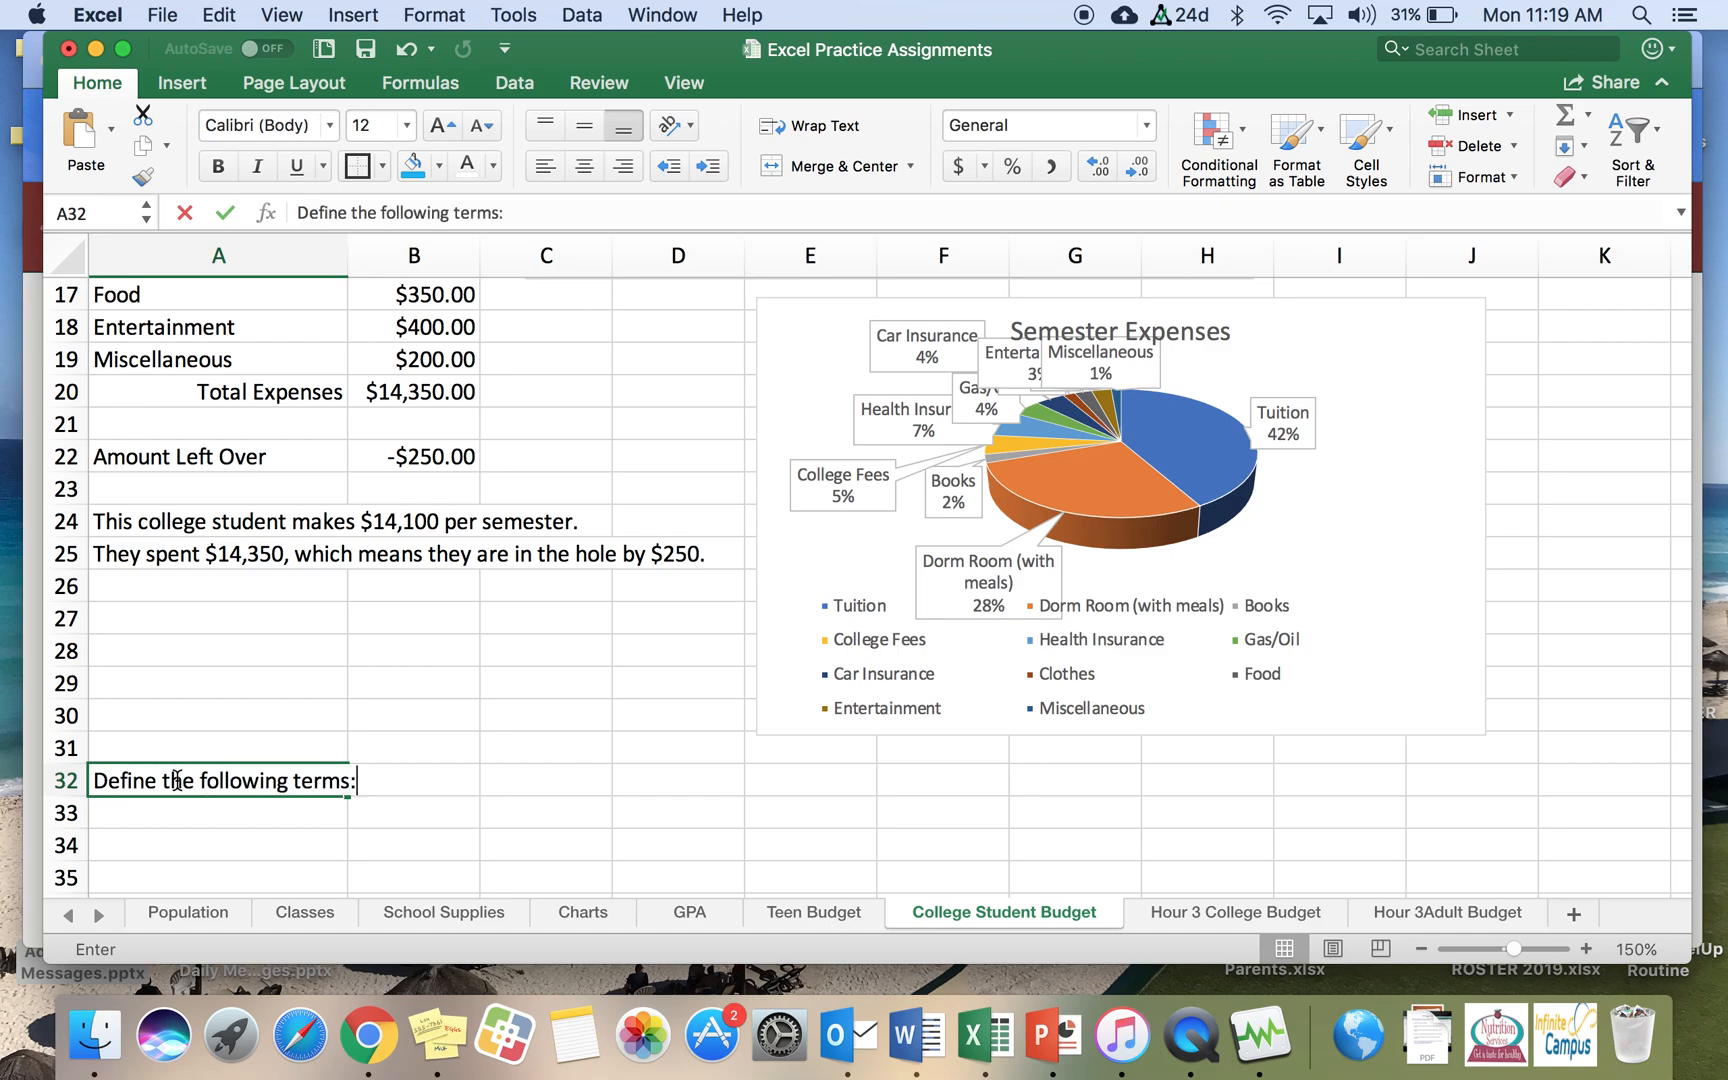
pyautogui.press('Return')
pyautogui.write('Semester')
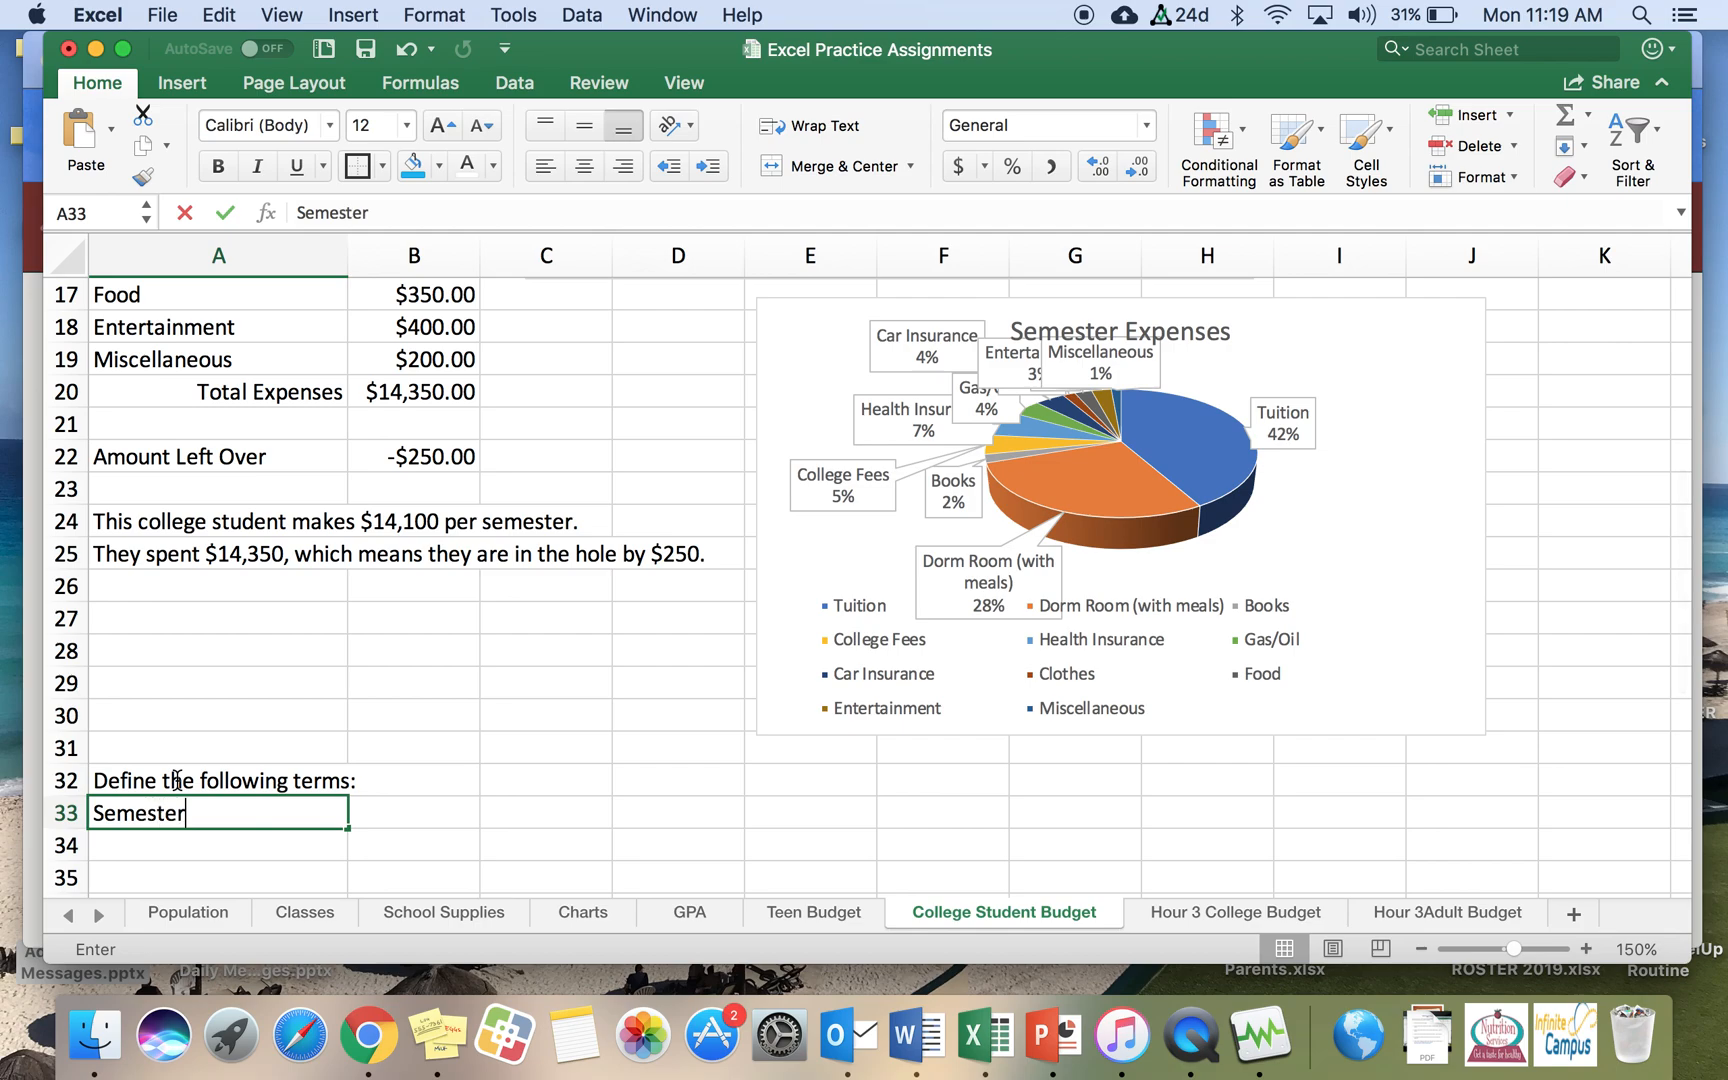
pyautogui.press('Return')
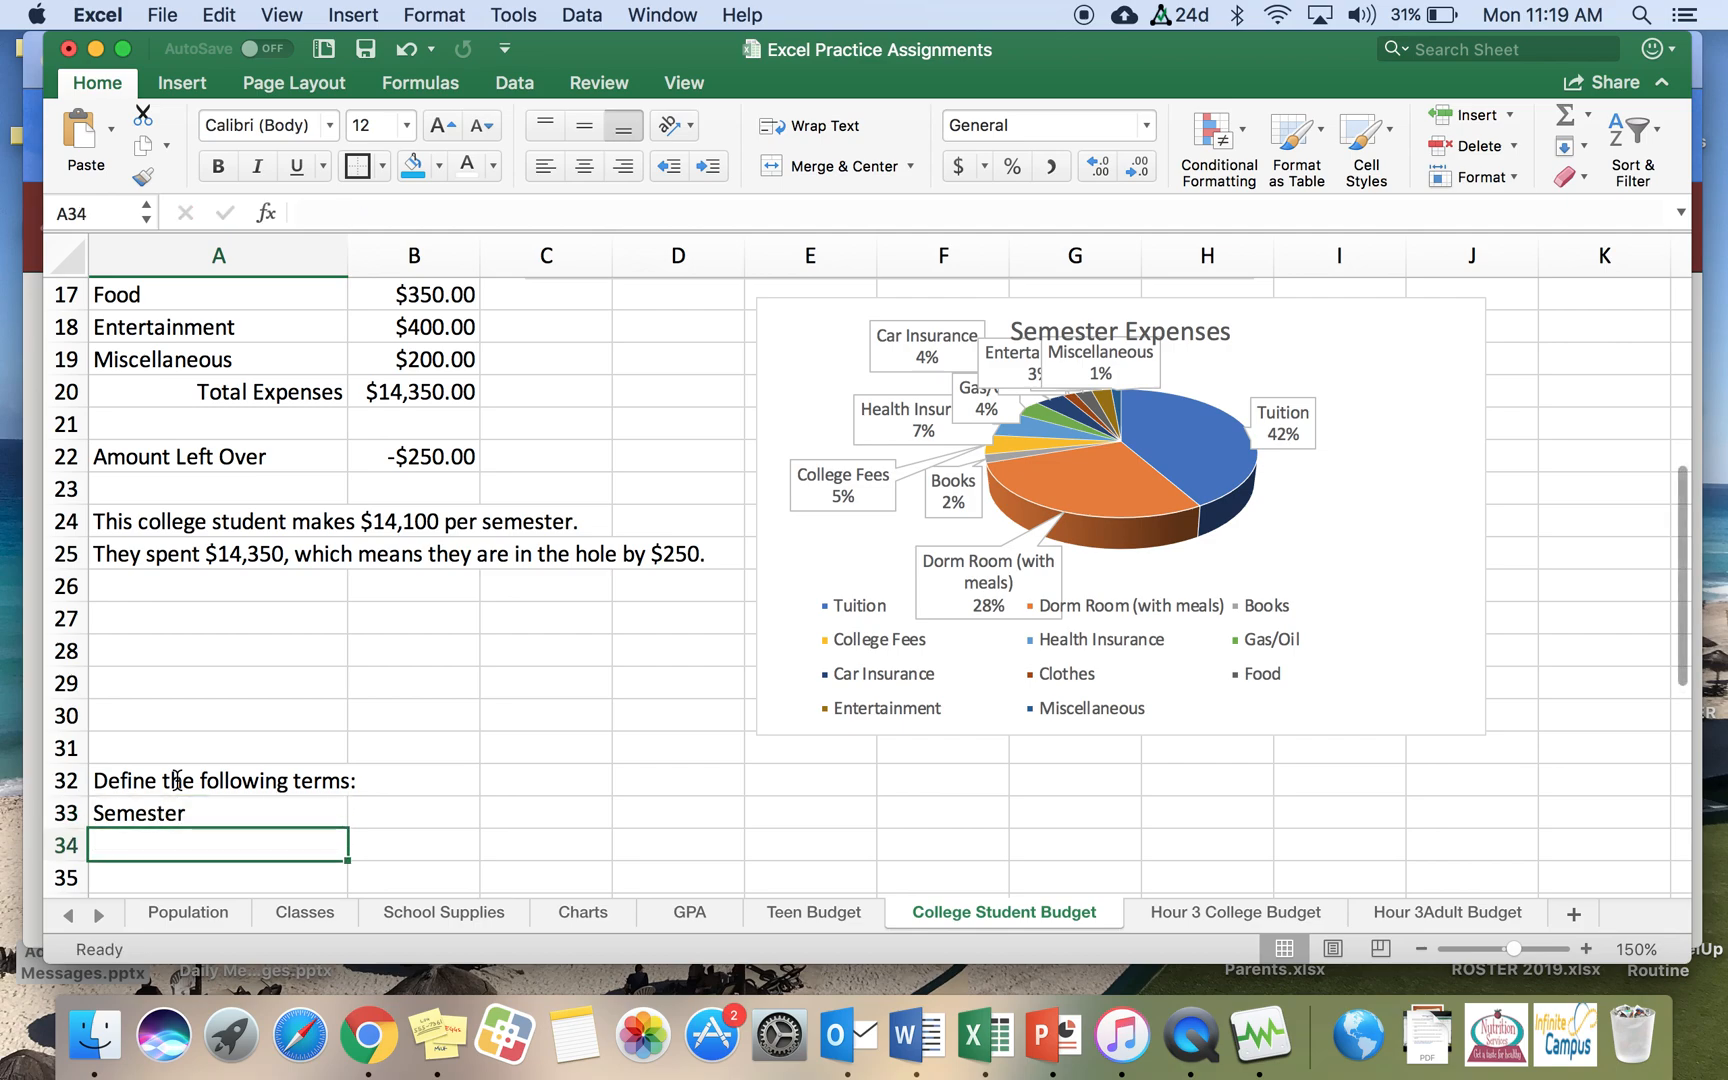
pyautogui.write('Tuition')
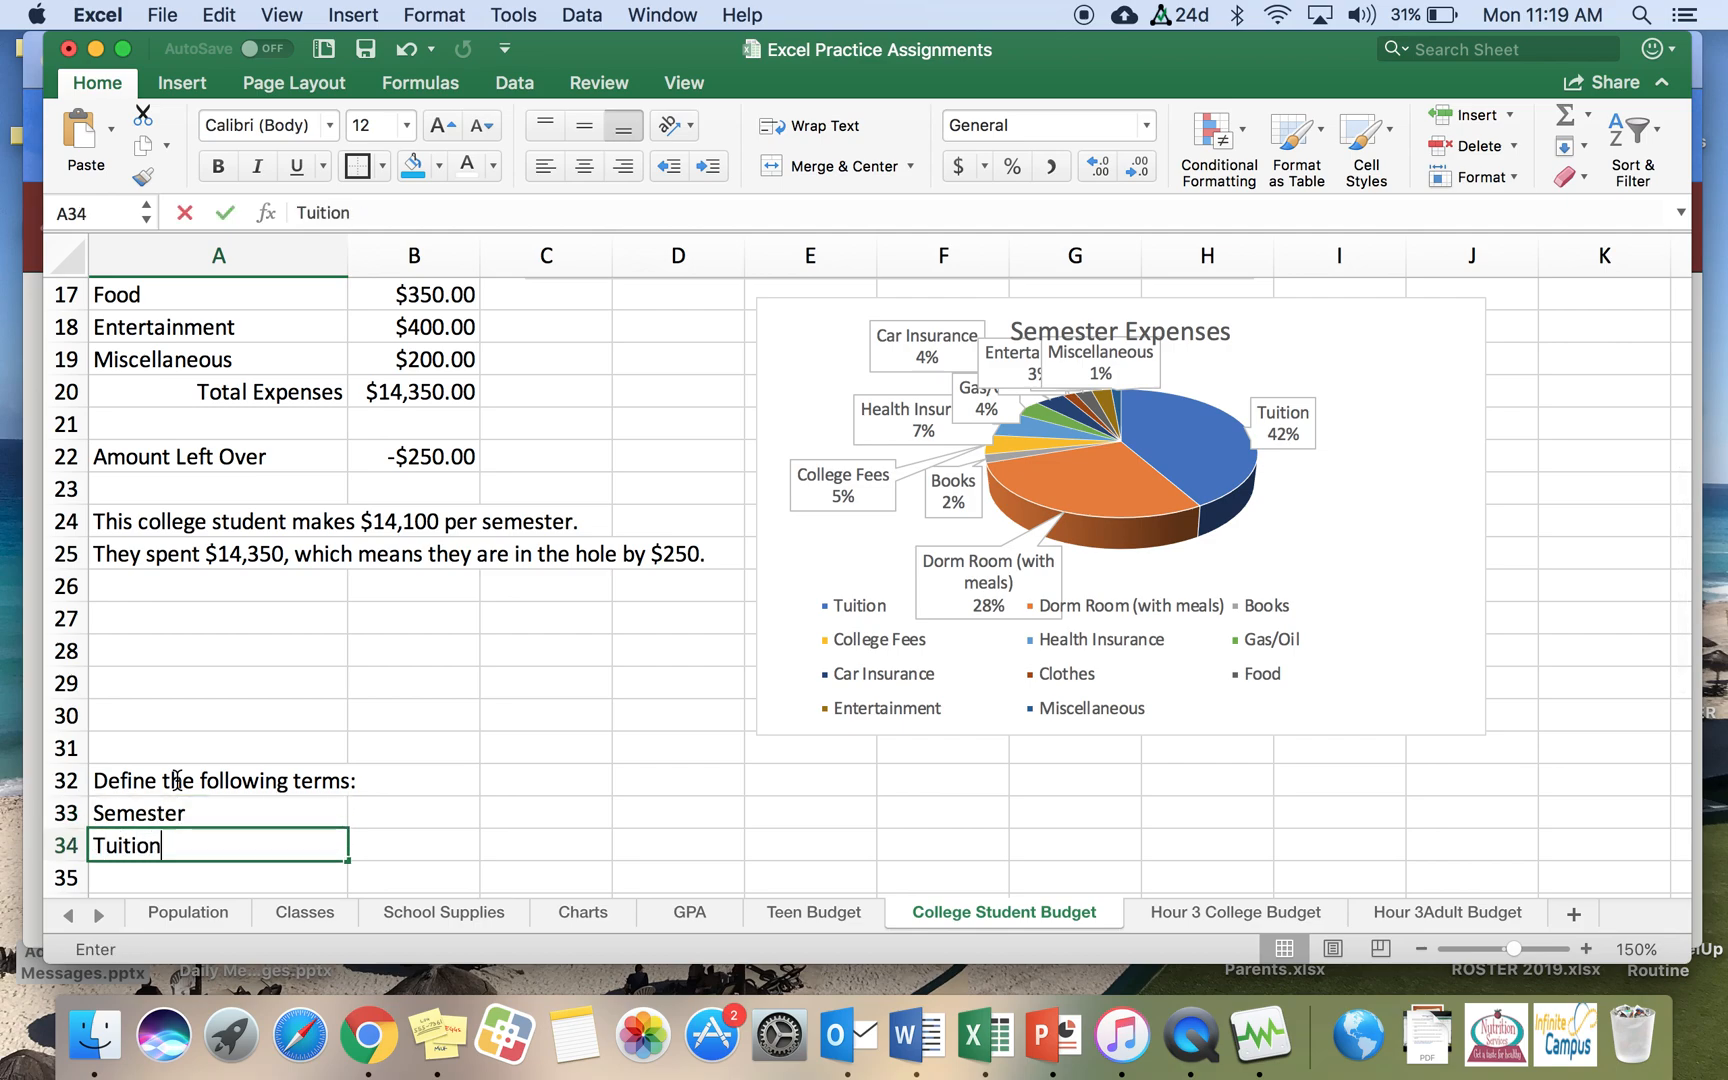
pyautogui.press('Return')
pyautogui.write('C')
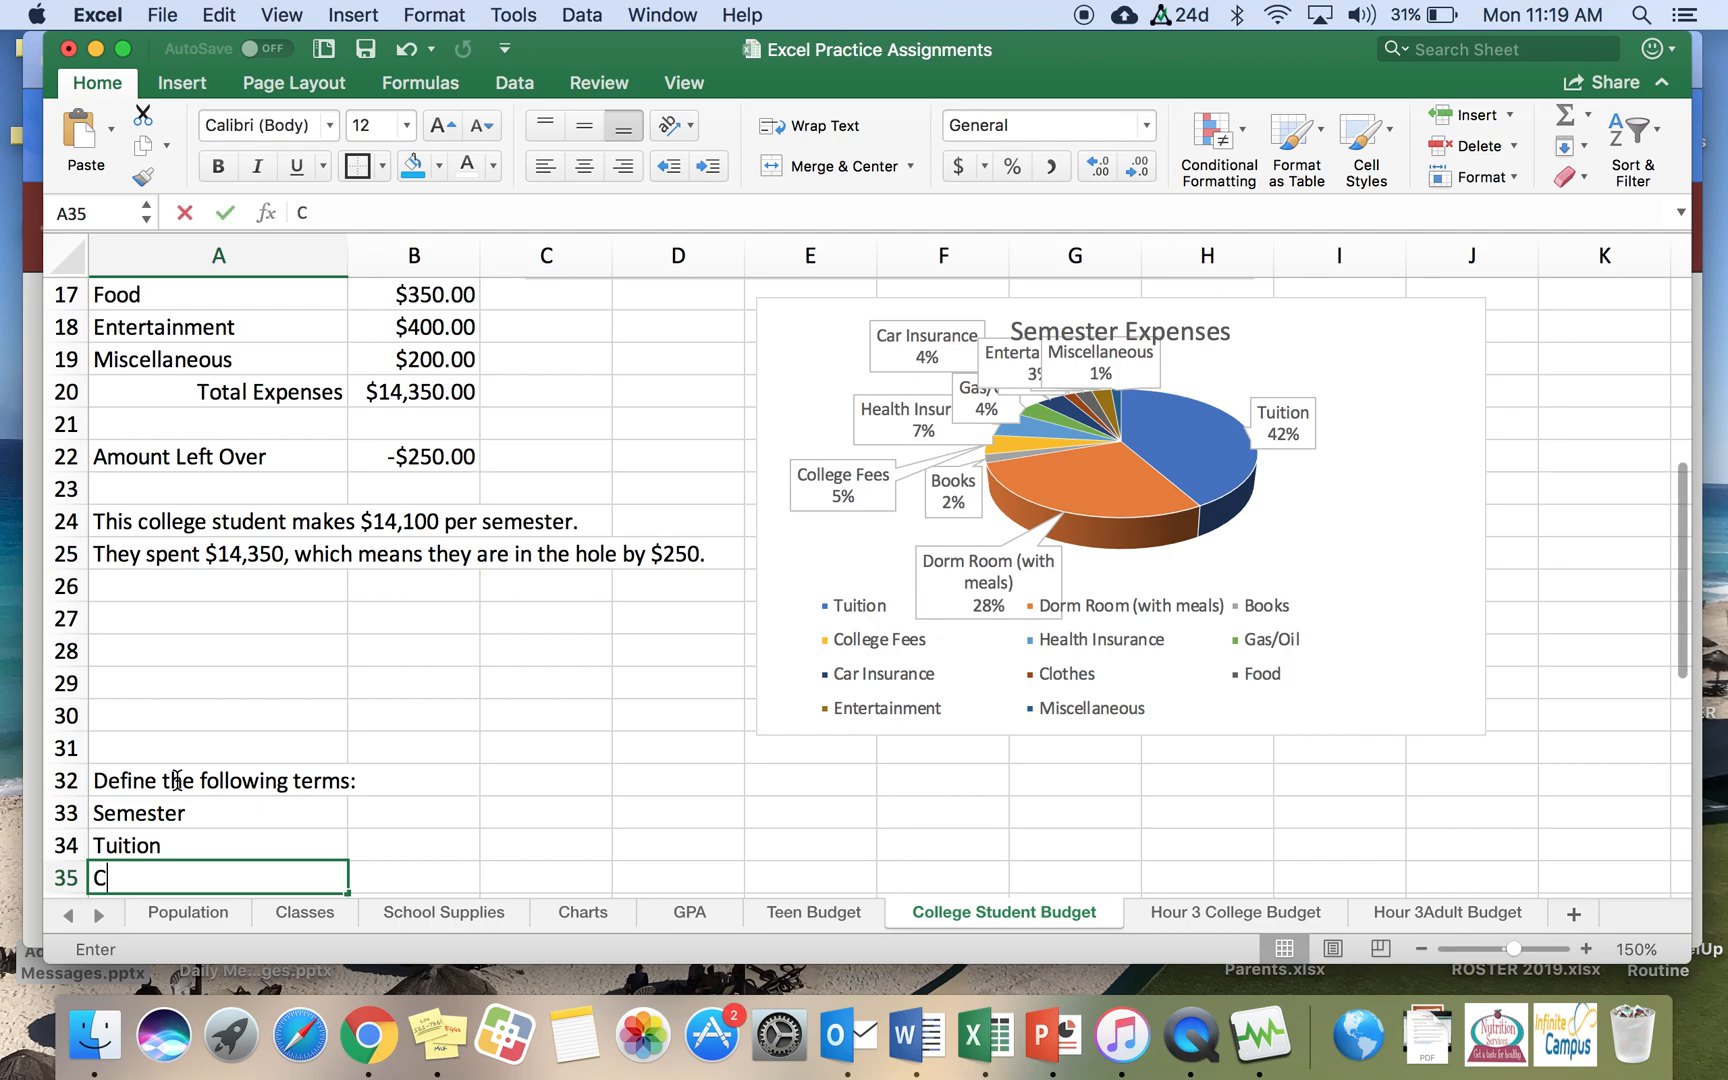
pyautogui.write('ollege Grant')
pyautogui.press('Return')
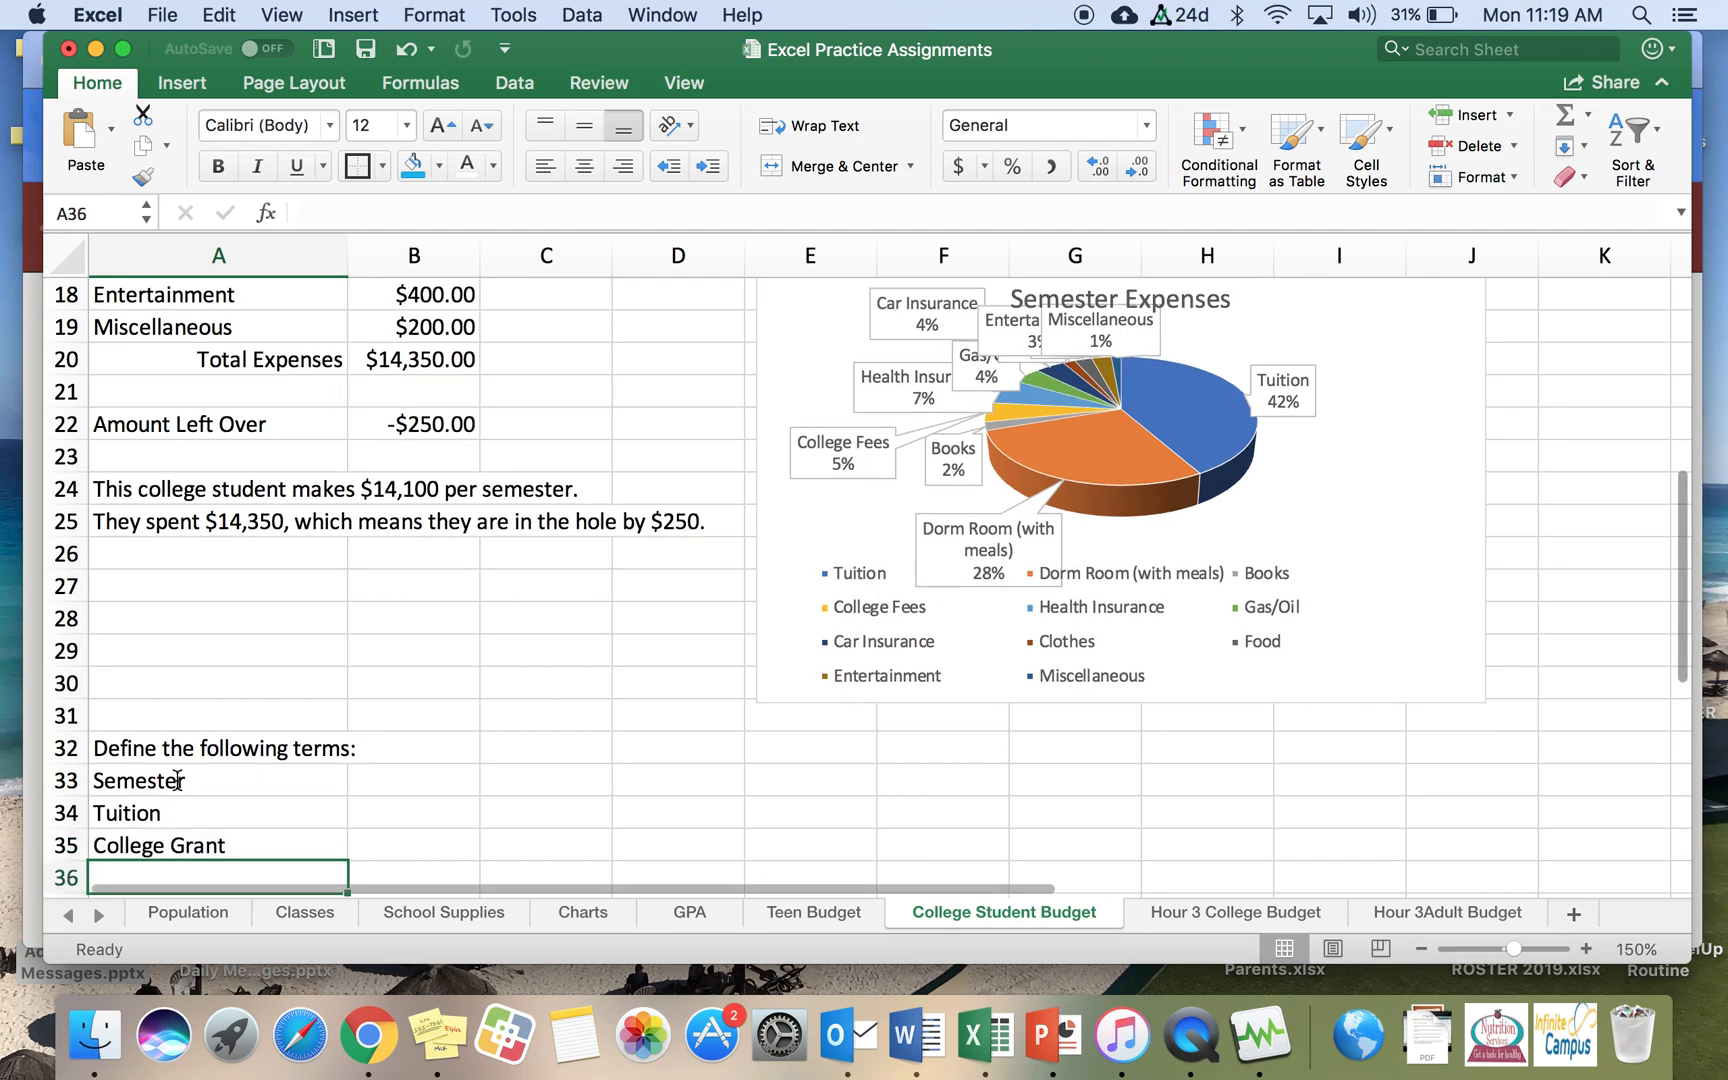
pyautogui.write('Student Loan')
pyautogui.press('Return')
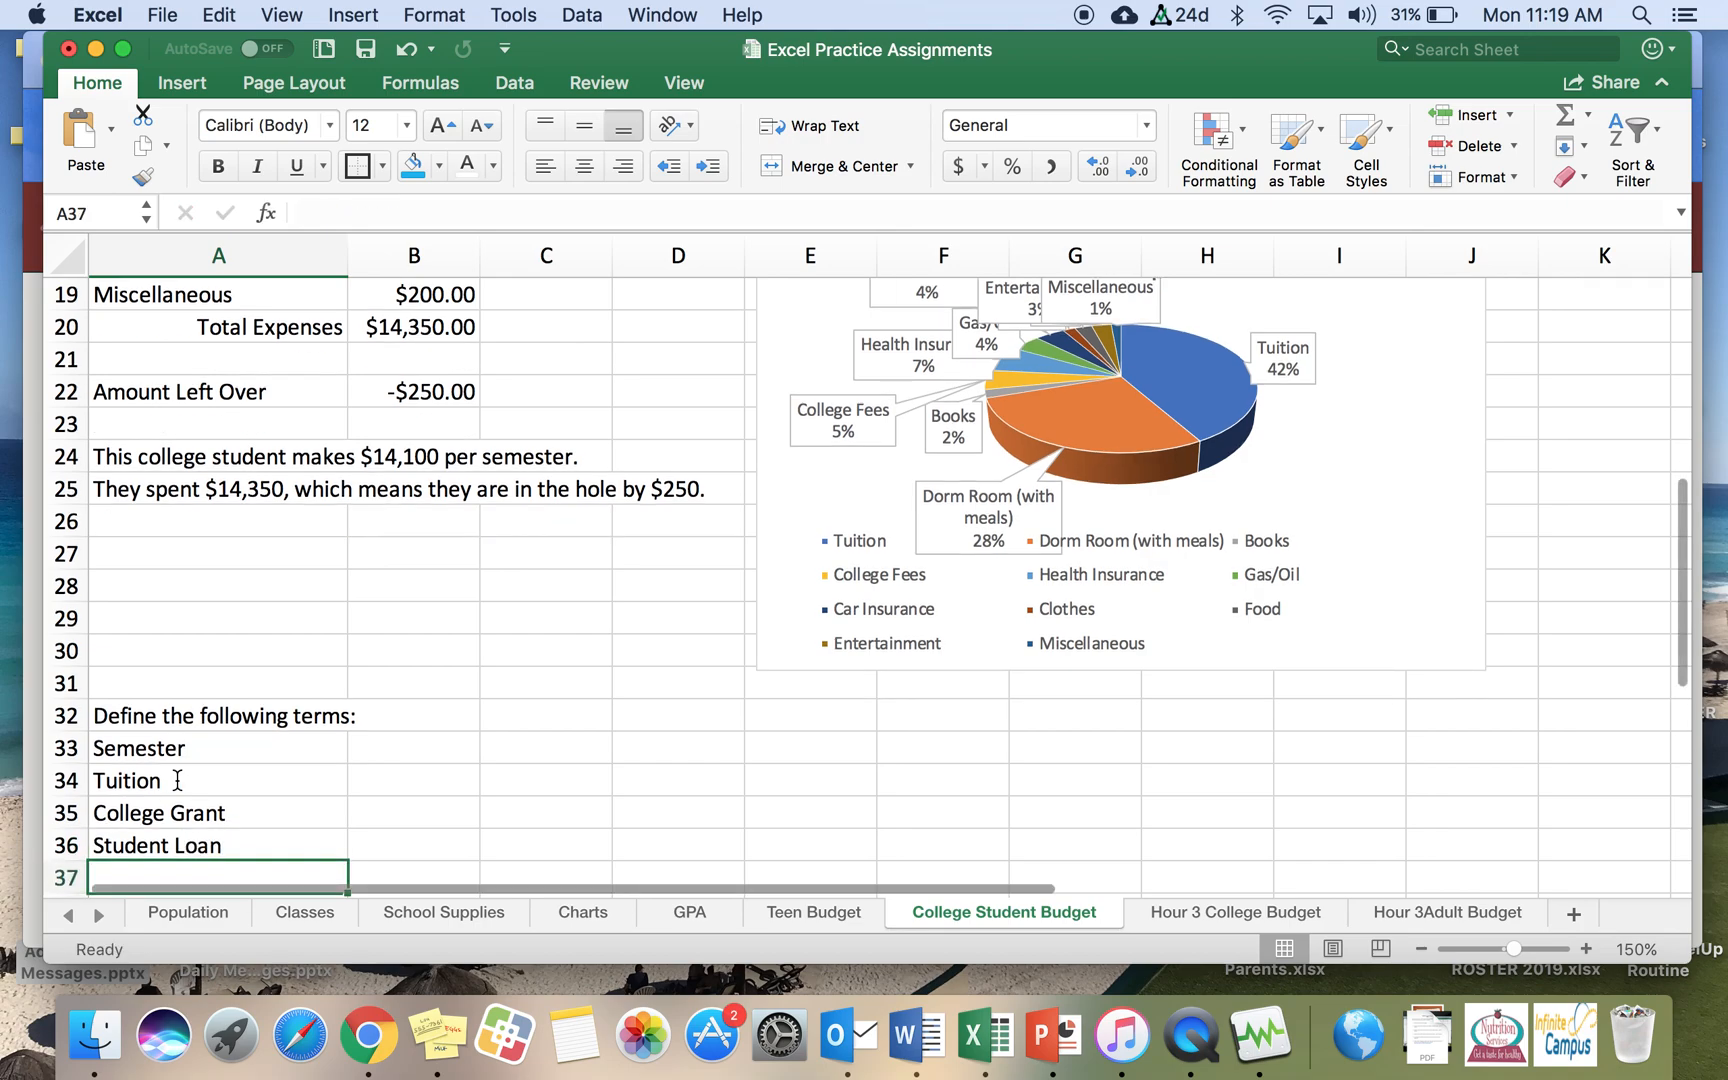
pyautogui.press('Return')
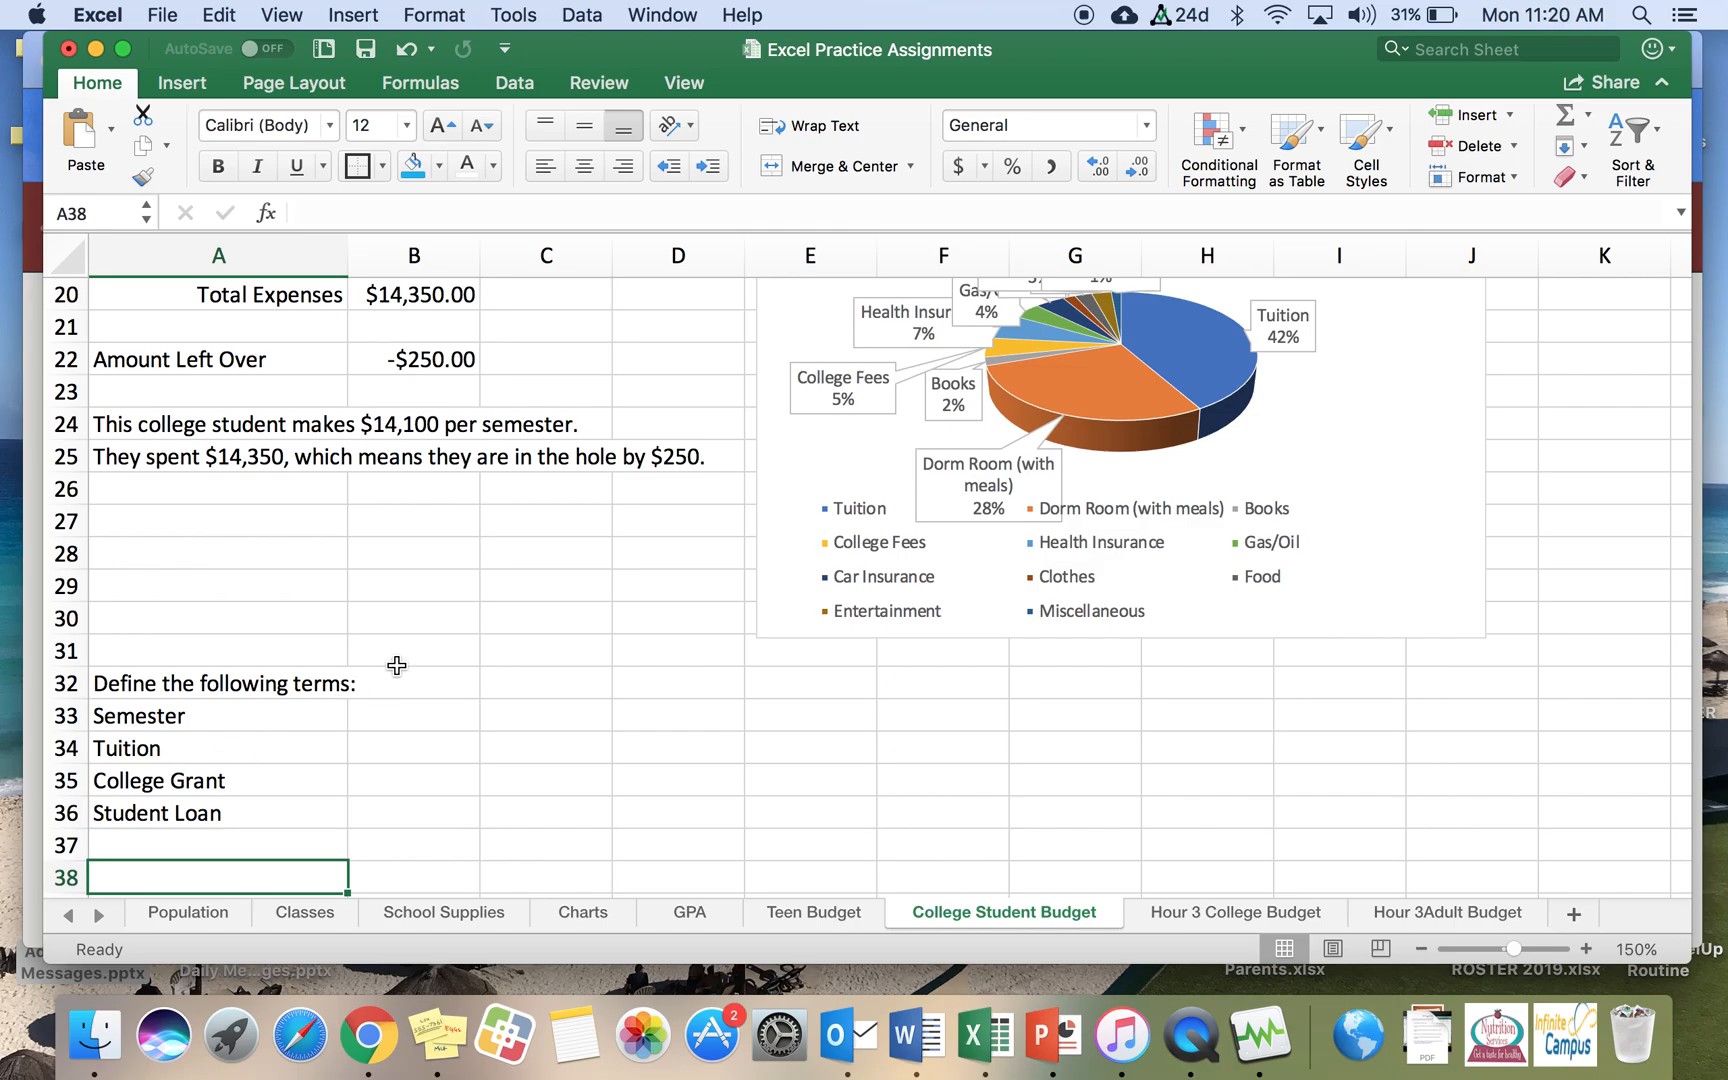
# Step: Review the worksheet with both the income and expense pie charts
pyautogui.scroll(10, 401, 680)
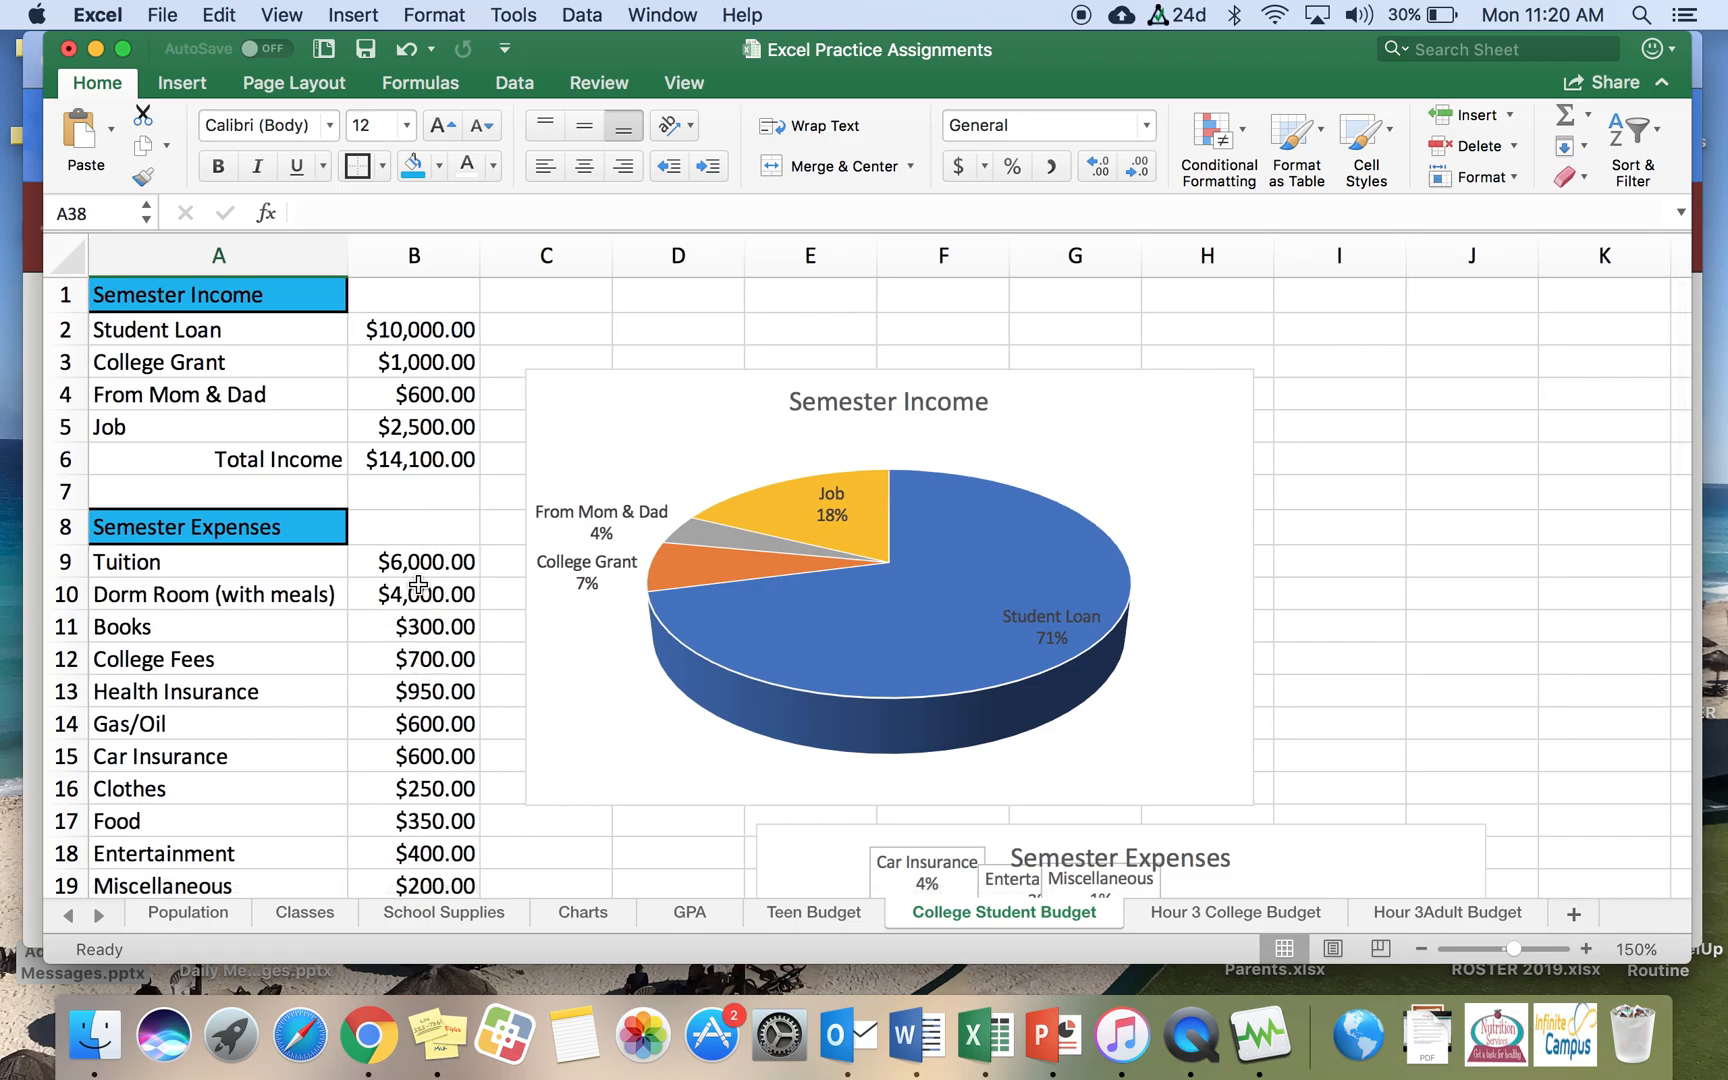
pyautogui.scroll(-10, 425, 607)
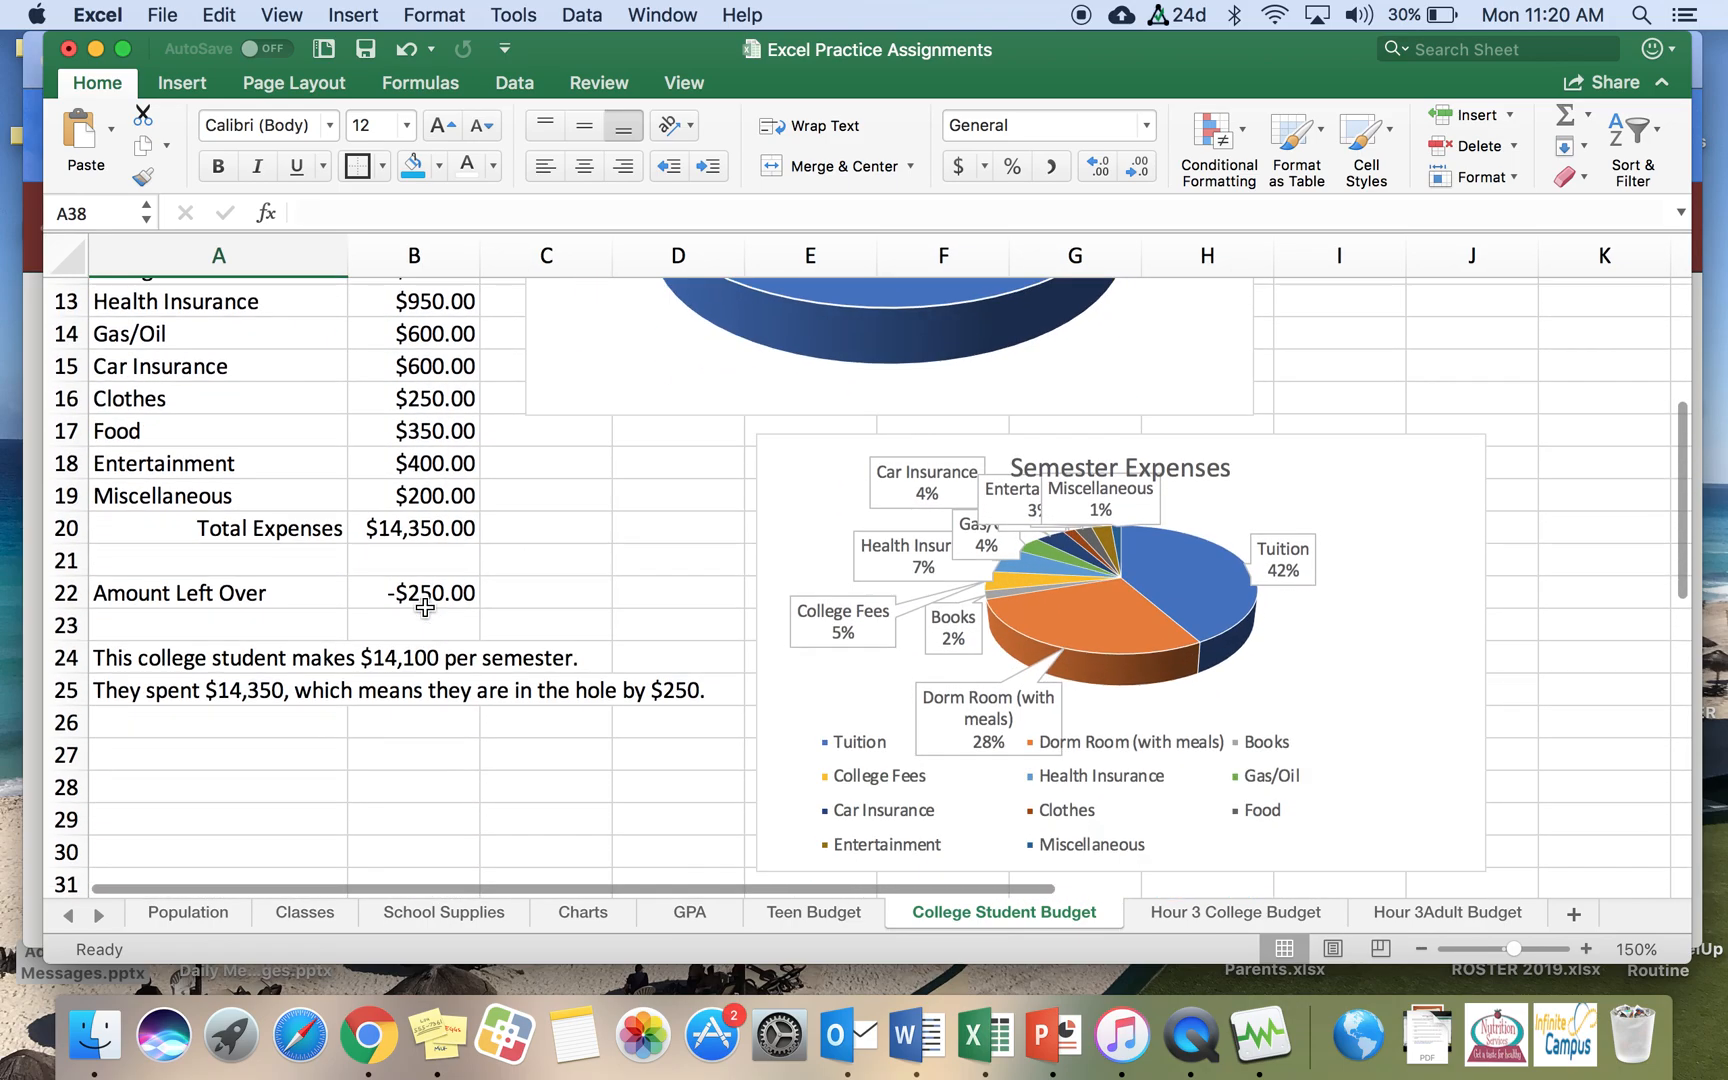
pyautogui.scroll(10, 425, 607)
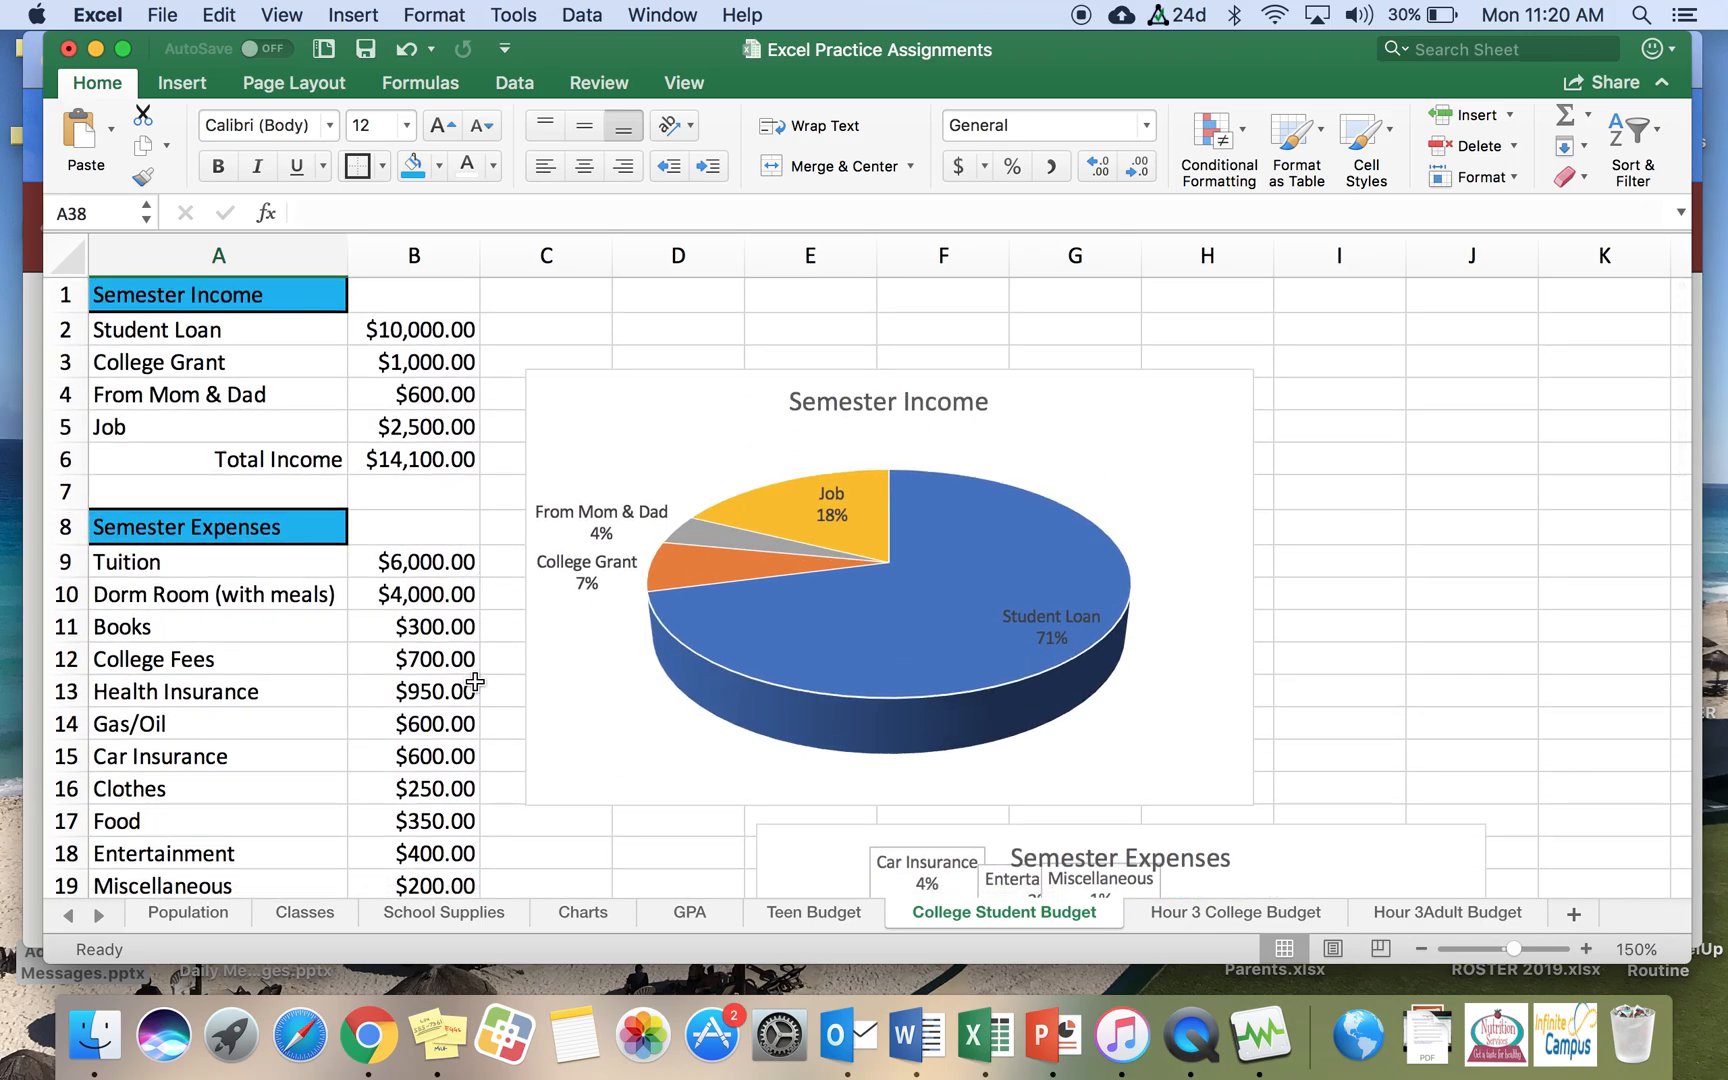
pyautogui.scroll(-3, 1474, 583)
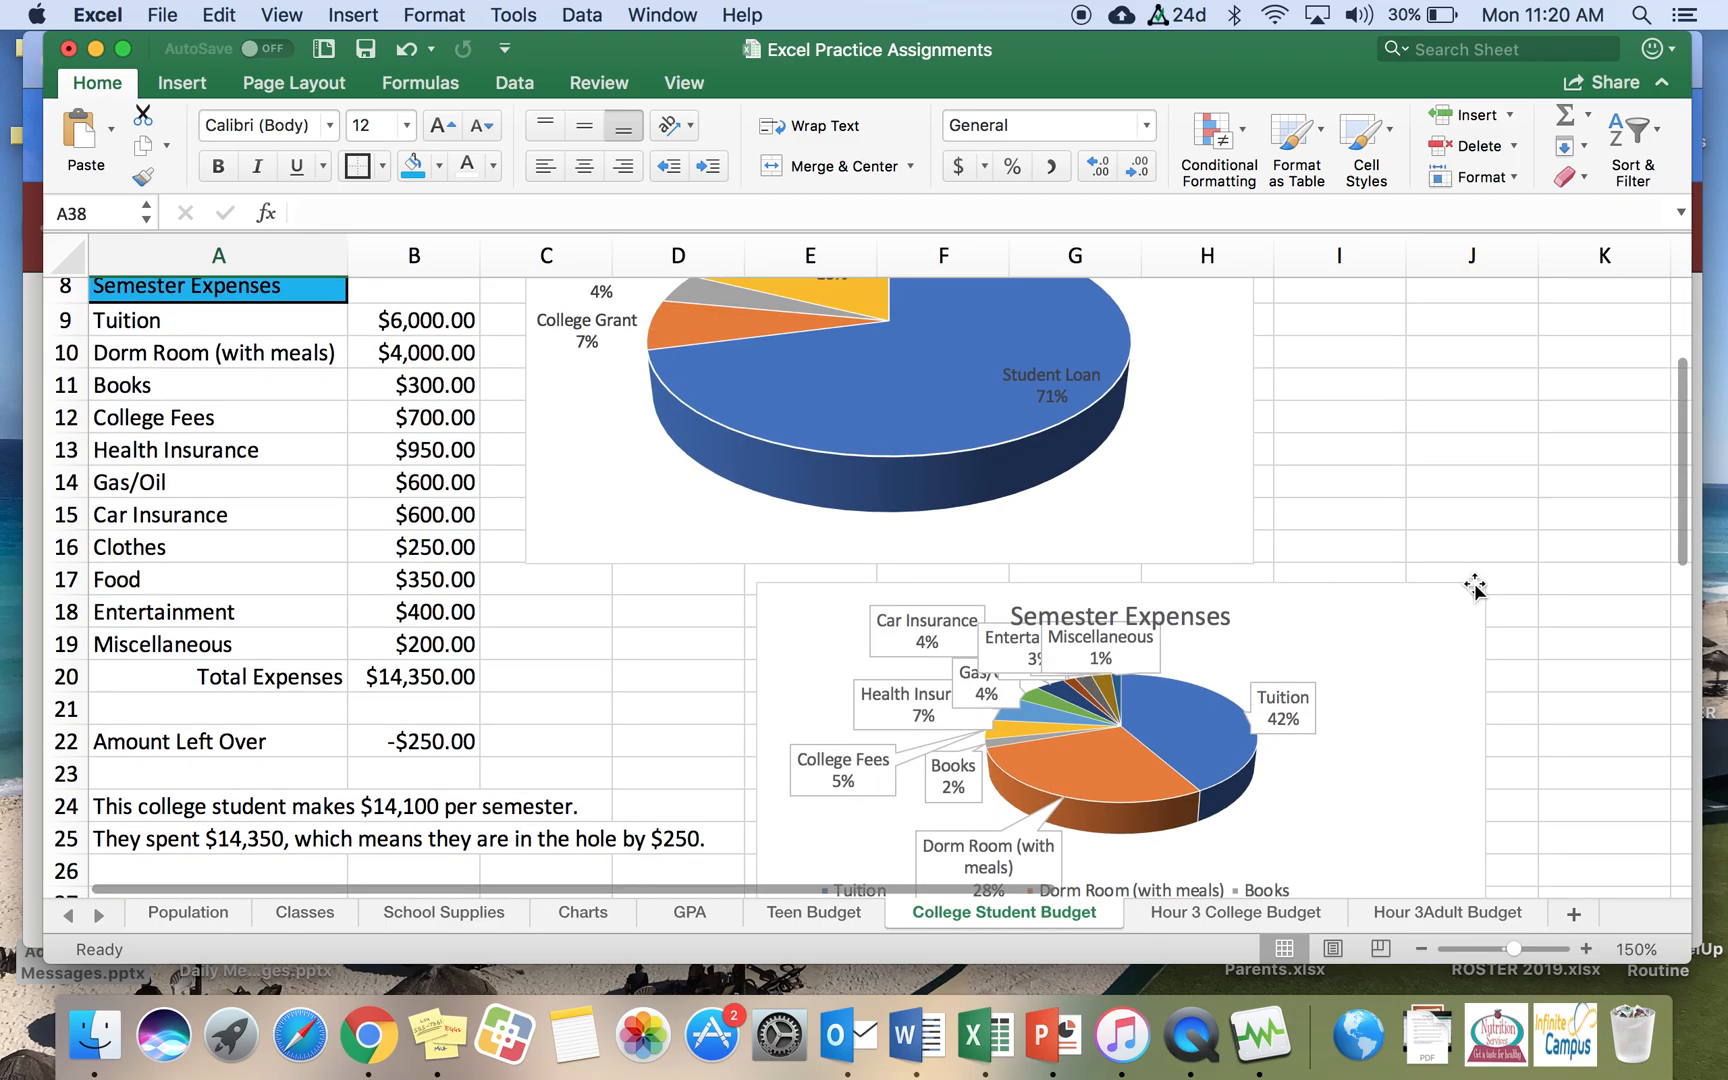
pyautogui.scroll(-3, 1474, 583)
pyautogui.scroll(6, 1474, 583)
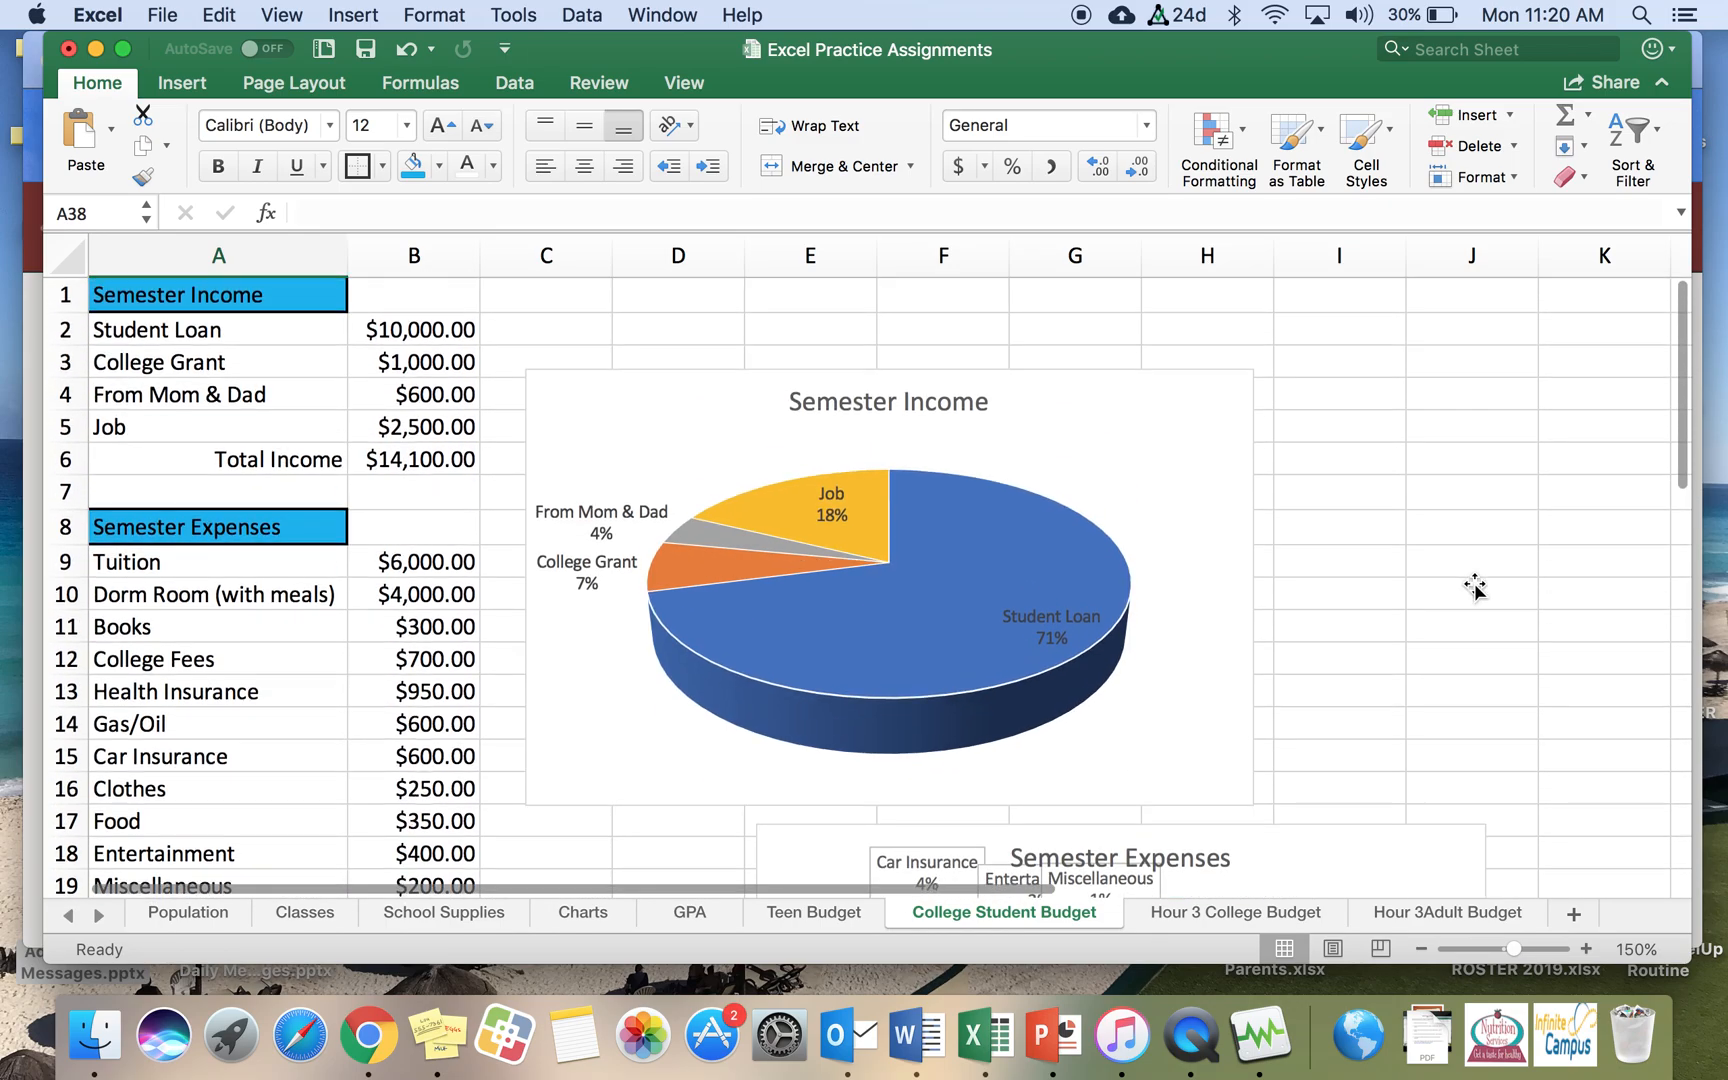